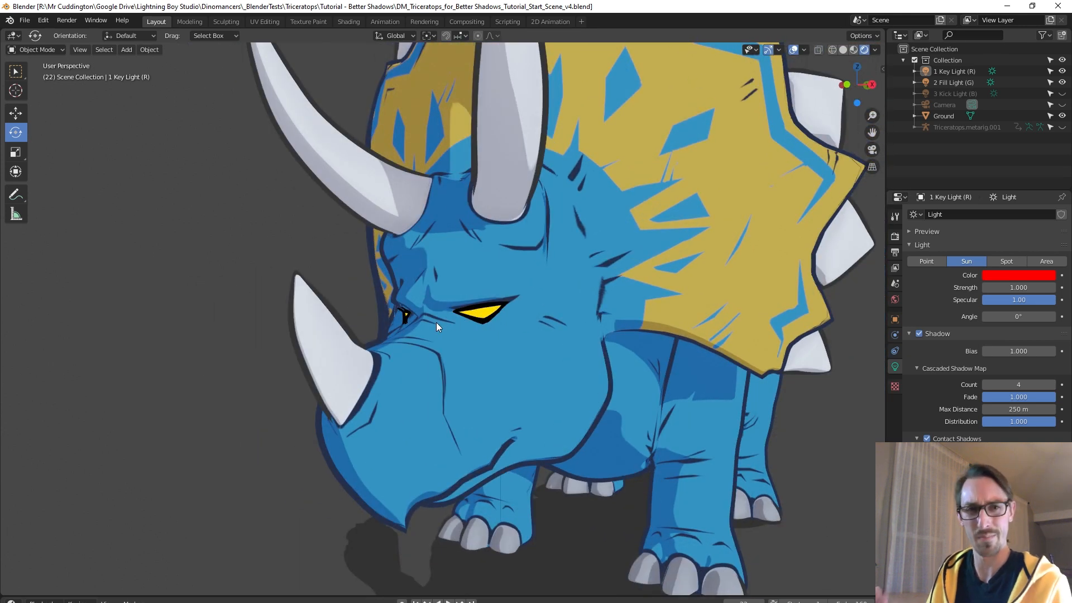
Step: Select the key light and rotate it freely by 1.72° and -16.6° to change the shadows on the triceratops
{"action": "scroll", "coordinate": [437, 323], "scroll_direction": "down", "scroll_amount": 5}
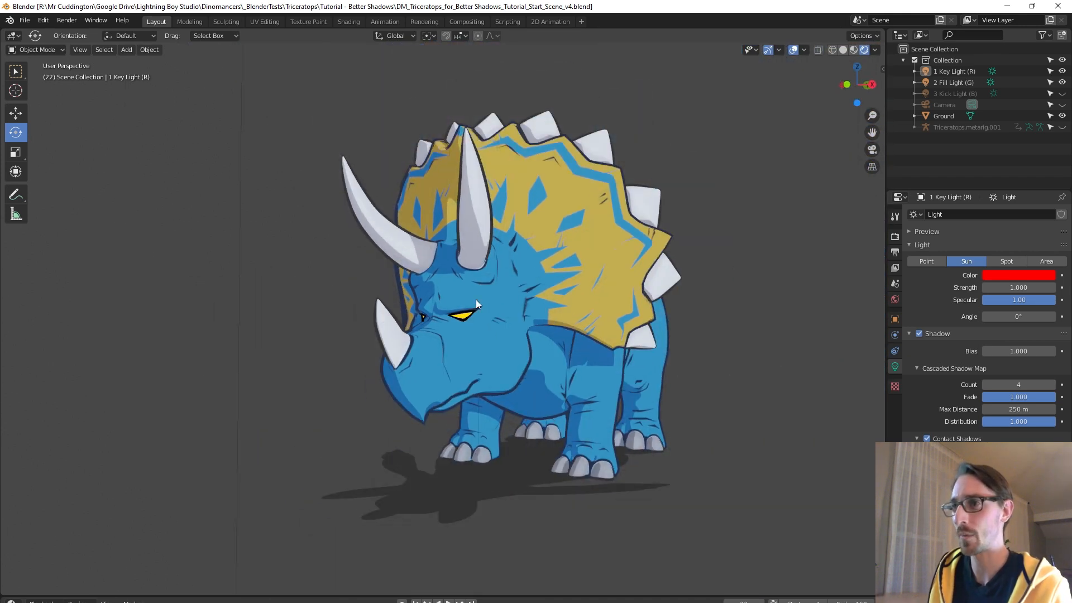
{"action": "scroll", "coordinate": [476, 303], "scroll_direction": "down", "scroll_amount": 5}
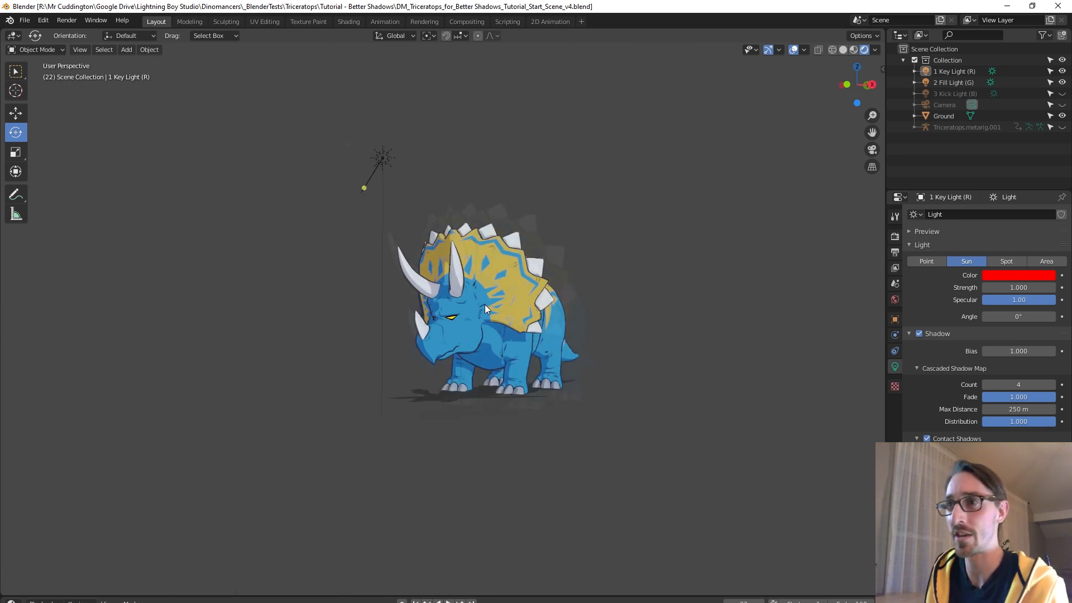
{"action": "left_click", "coordinate": [380, 158]}
{"action": "scroll", "coordinate": [456, 320], "scroll_direction": "up", "scroll_amount": 5}
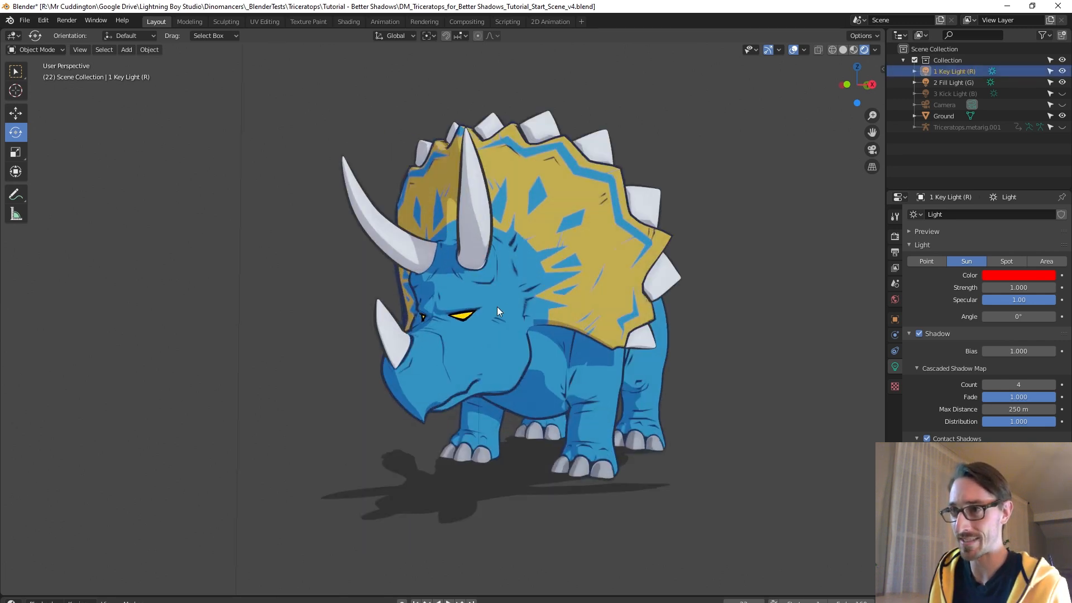
{"action": "scroll", "coordinate": [485, 320], "scroll_direction": "up", "scroll_amount": 4}
{"action": "scroll", "coordinate": [431, 310], "scroll_direction": "down", "scroll_amount": 6}
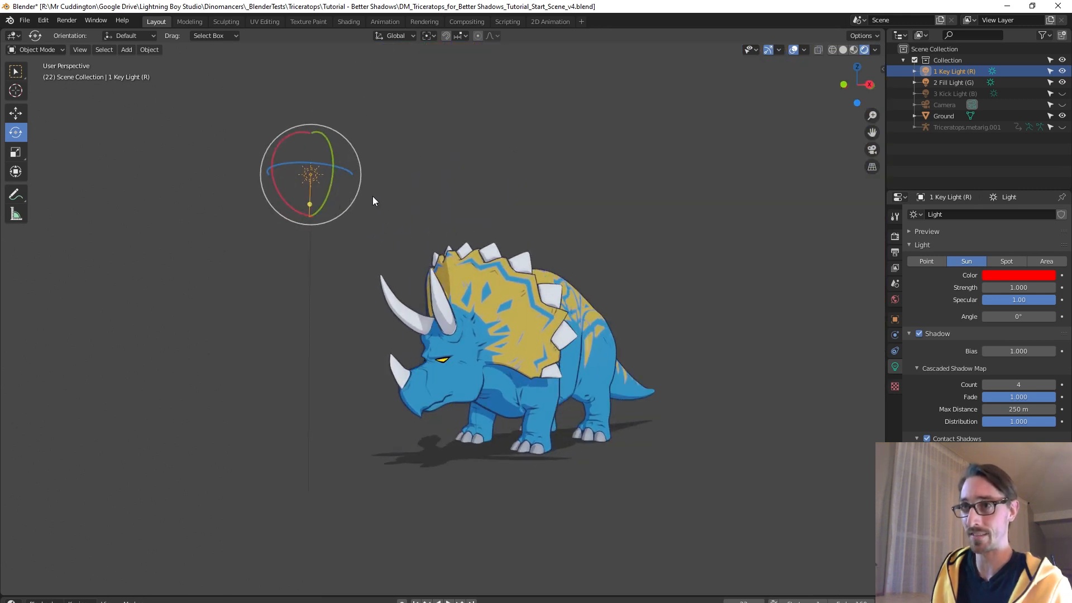
{"action": "left_click_drag", "start_coordinate": [356, 196], "coordinate": [361, 192]}
{"action": "left_click_drag", "start_coordinate": [295, 178], "coordinate": [295, 179]}
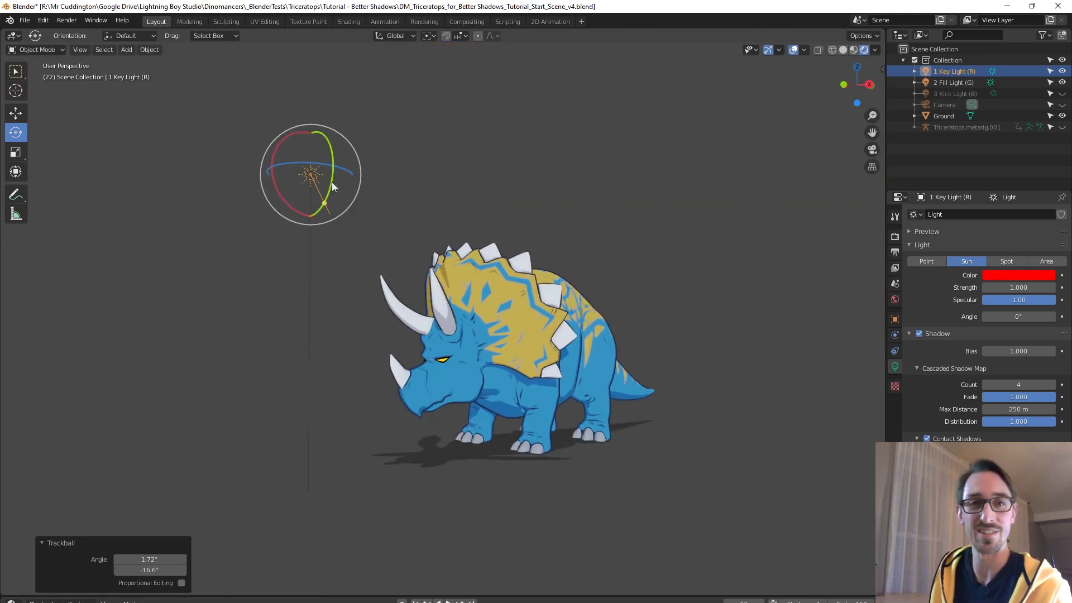
{"action": "middle_click_drag", "start_coordinate": [489, 257], "coordinate": [541, 568]}
{"action": "scroll", "coordinate": [457, 250], "scroll_direction": "up", "scroll_amount": 4}
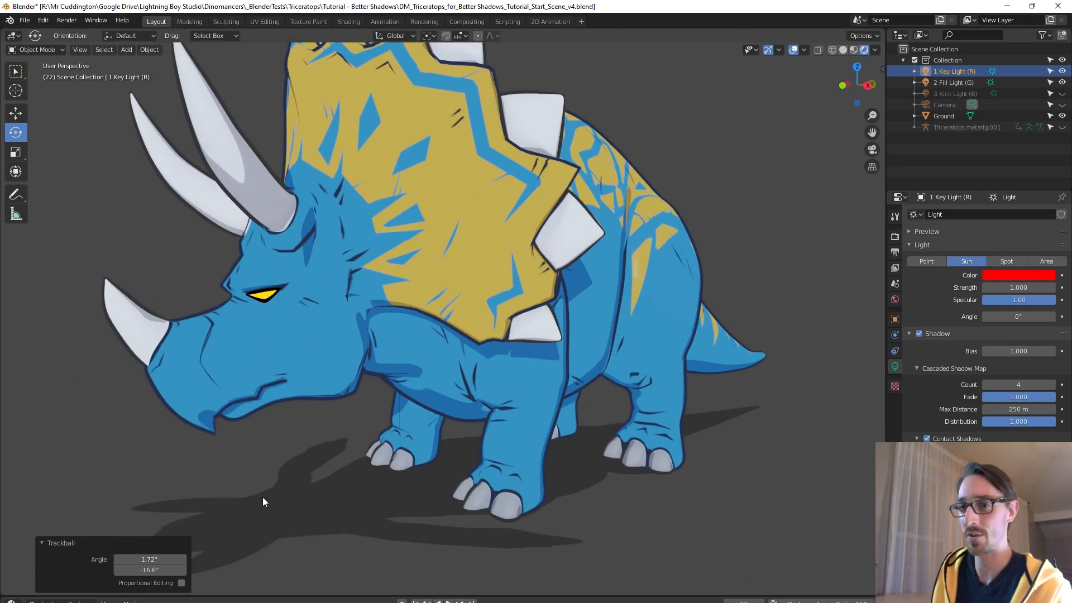
Step: Enlarge the timeline area, switch it to the Shader Editor and show the triceratops body material's nodes
{"action": "left_click_drag", "start_coordinate": [400, 600], "coordinate": [427, 319]}
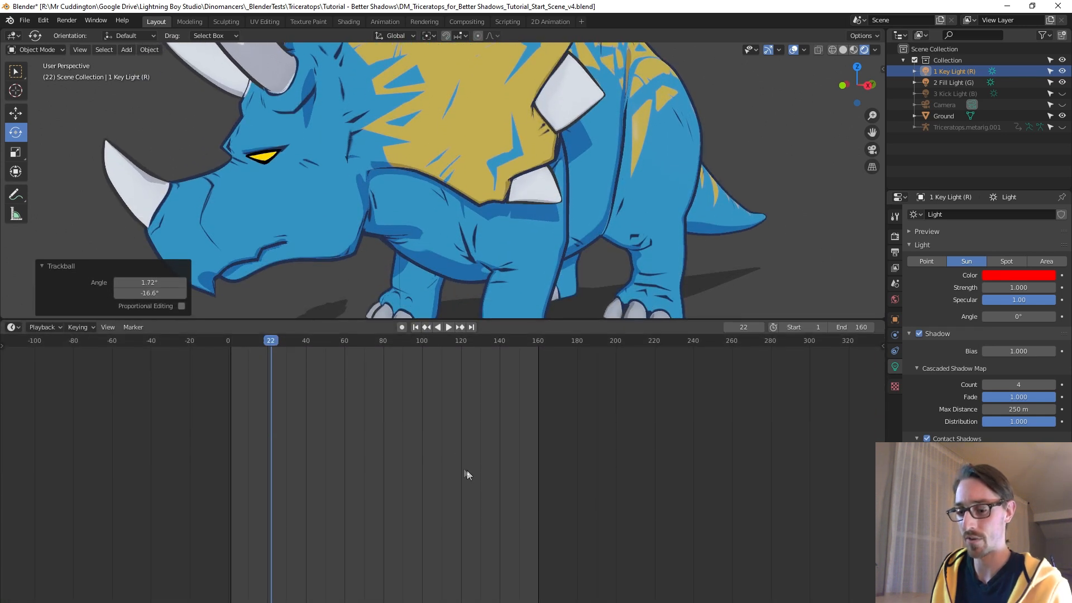
{"action": "key", "text": "shift+F3"}
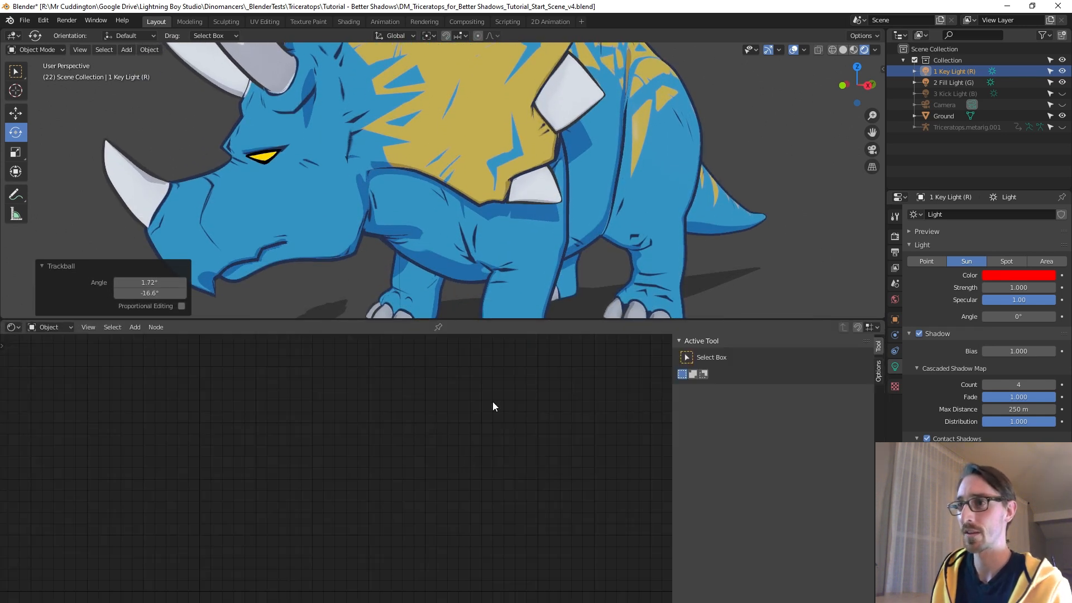
{"action": "left_click", "coordinate": [627, 139]}
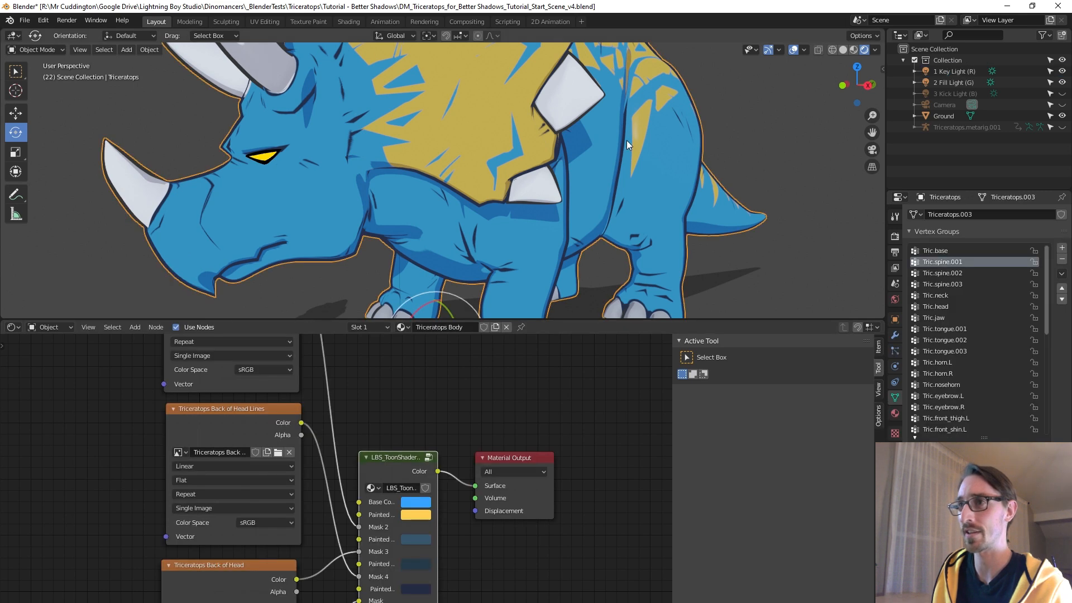
Step: Enter the LBS_ToonShader node group and examine its overall layout and the chain of nodes following the Key Light frame
{"action": "scroll", "coordinate": [421, 470], "scroll_direction": "down", "scroll_amount": 1}
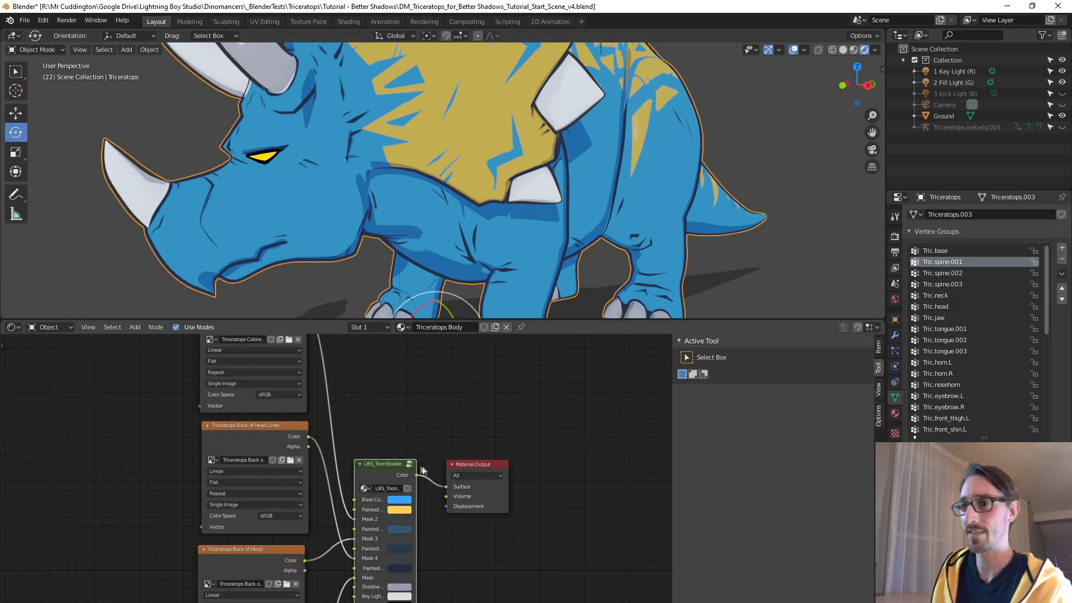
{"action": "key", "text": "Tab"}
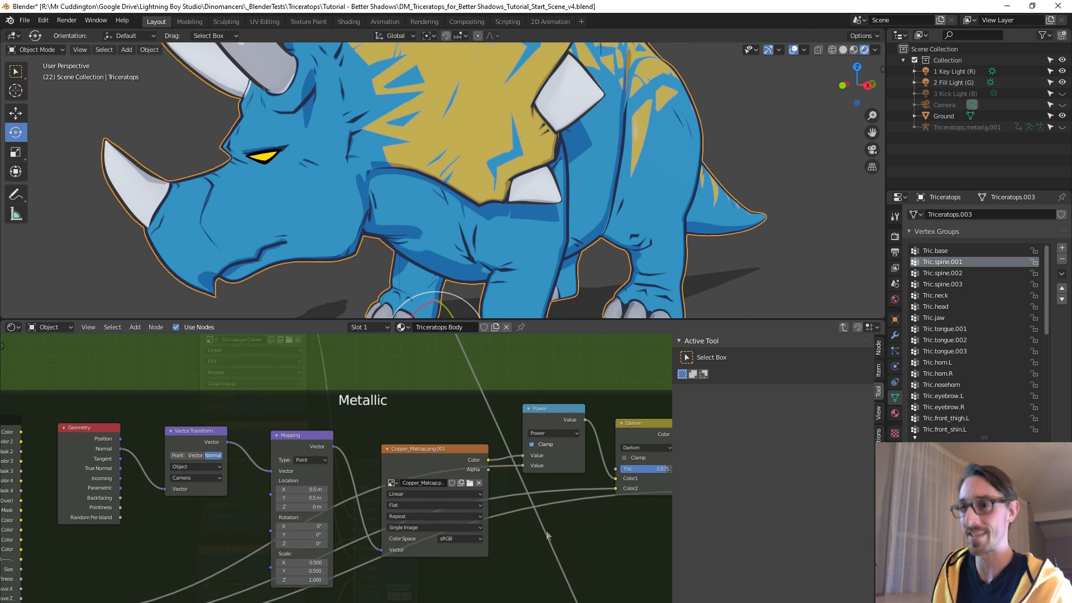
{"action": "scroll", "coordinate": [432, 465], "scroll_direction": "down", "scroll_amount": 8}
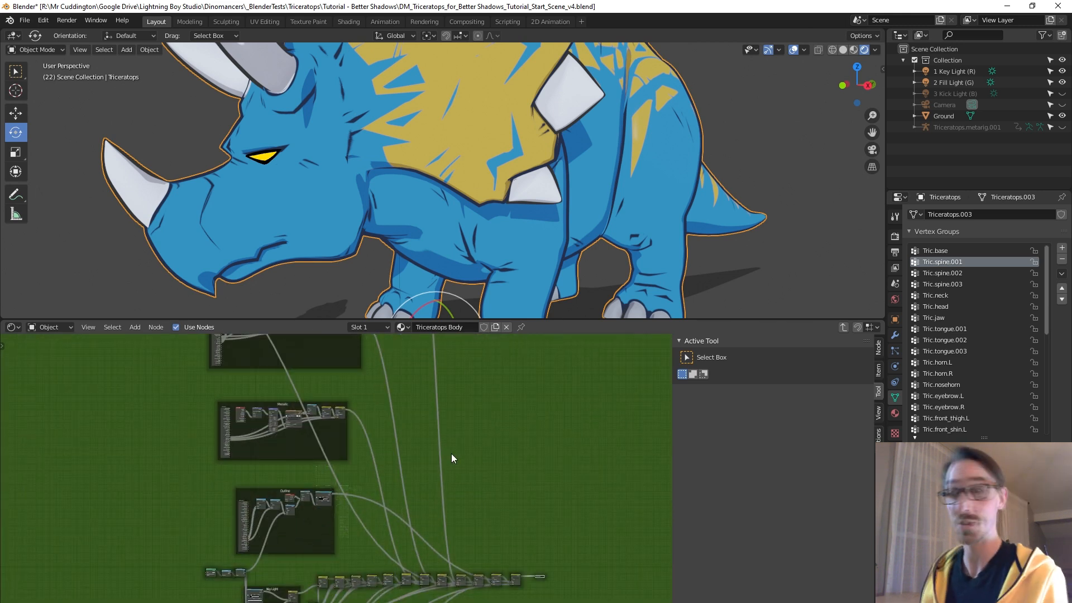
{"action": "middle_click_drag", "start_coordinate": [449, 522], "coordinate": [464, 424]}
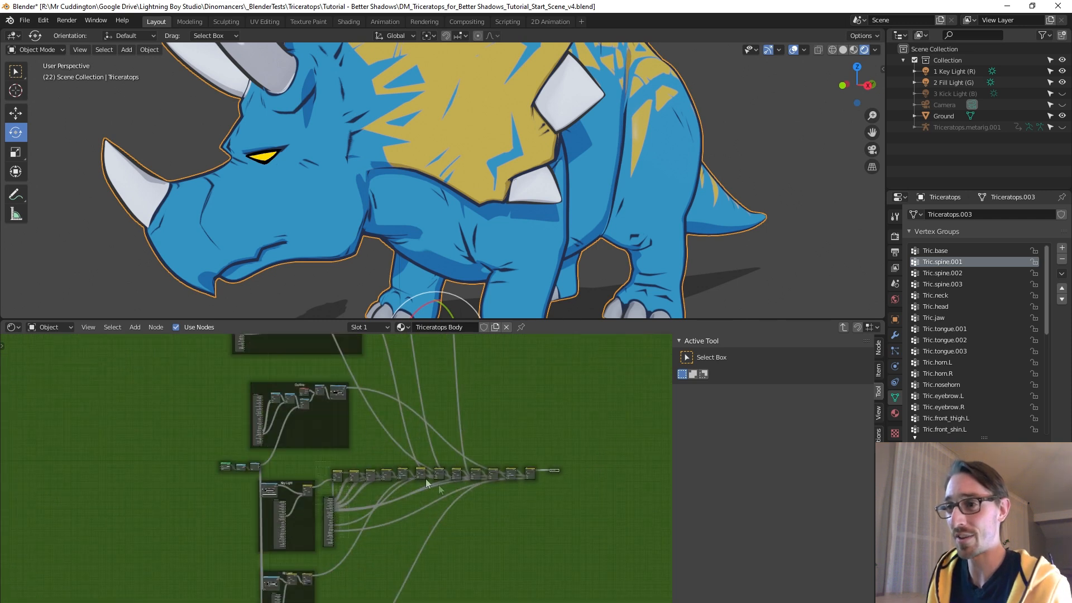
{"action": "scroll", "coordinate": [437, 484], "scroll_direction": "down", "scroll_amount": 5}
{"action": "middle_click_drag", "start_coordinate": [362, 434], "coordinate": [372, 397]}
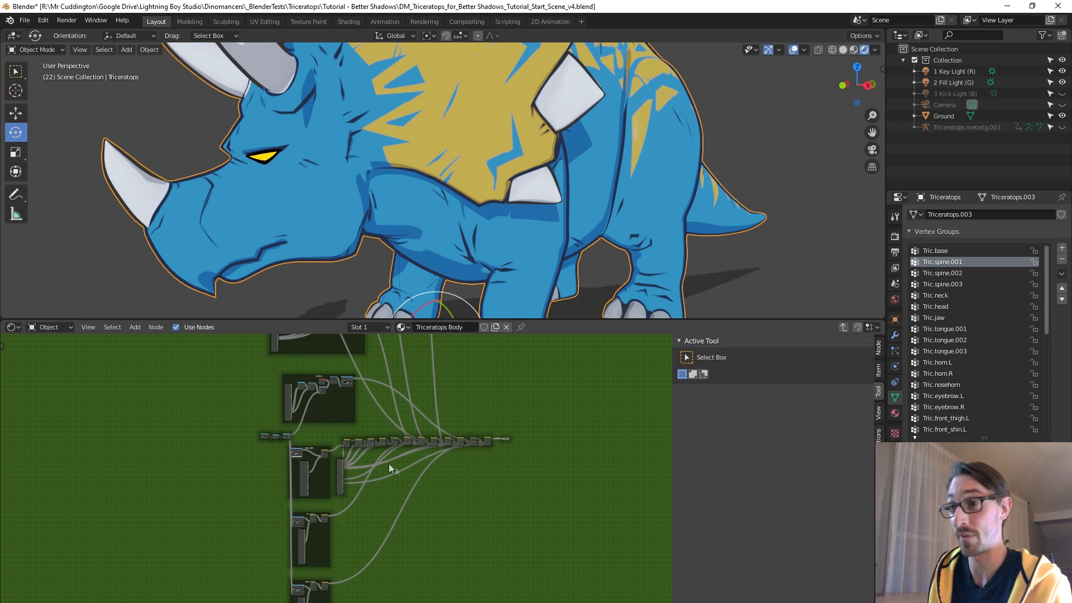
{"action": "scroll", "coordinate": [393, 464], "scroll_direction": "up", "scroll_amount": 4}
{"action": "scroll", "coordinate": [398, 460], "scroll_direction": "up", "scroll_amount": 3}
{"action": "middle_click_drag", "start_coordinate": [400, 431], "coordinate": [349, 531]}
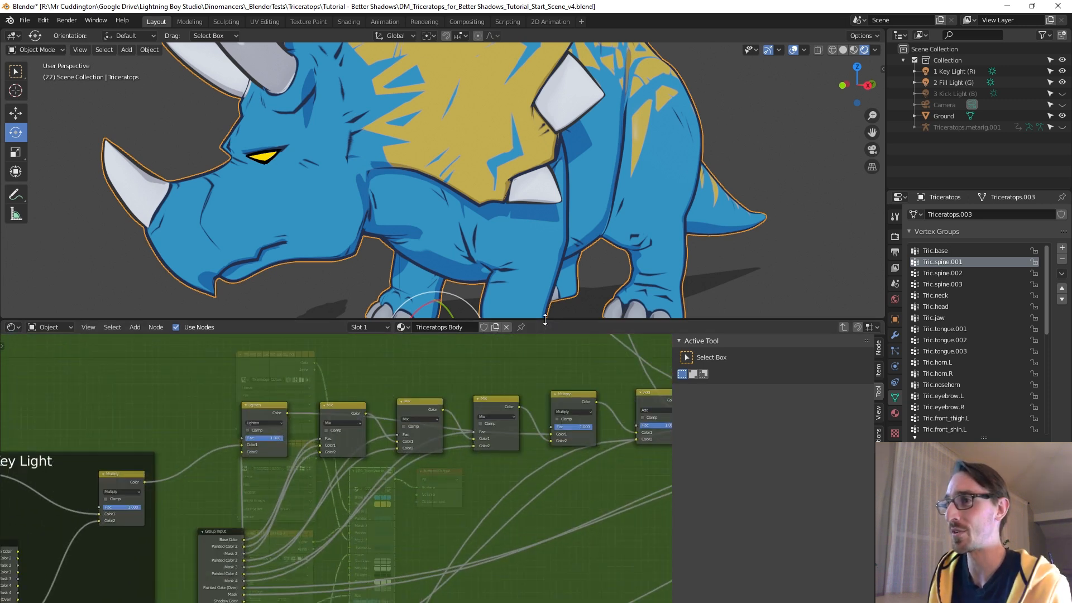
Step: Enlarge the 3D viewport and bring up the body material's surface settings to compare its painted colors and masks with the model
{"action": "left_click_drag", "start_coordinate": [524, 321], "coordinate": [573, 392]}
{"action": "left_click", "coordinate": [895, 413]}
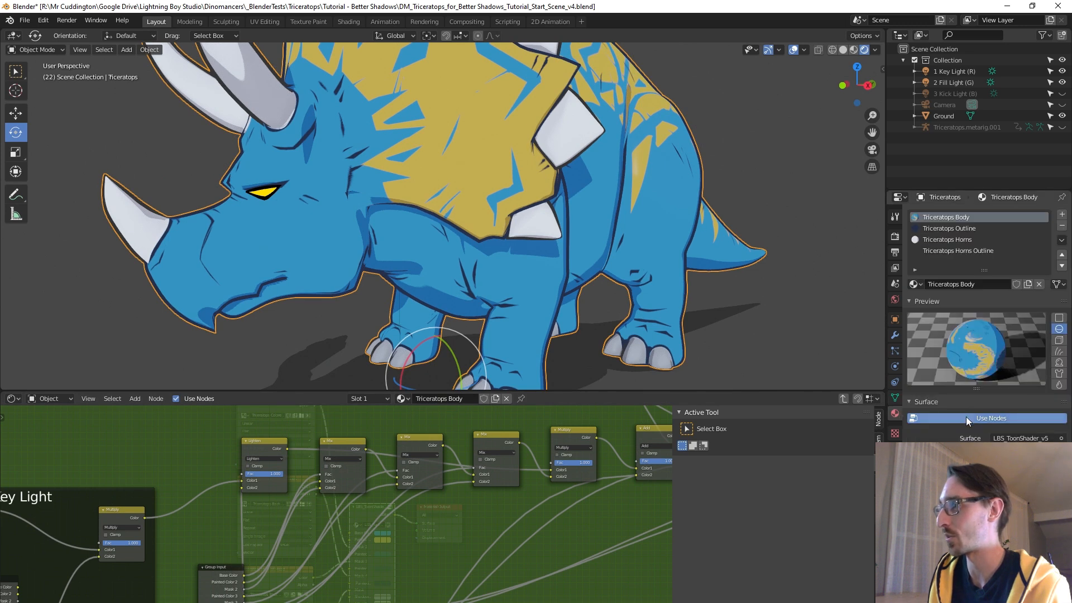
{"action": "scroll", "coordinate": [966, 416], "scroll_direction": "down", "scroll_amount": 4}
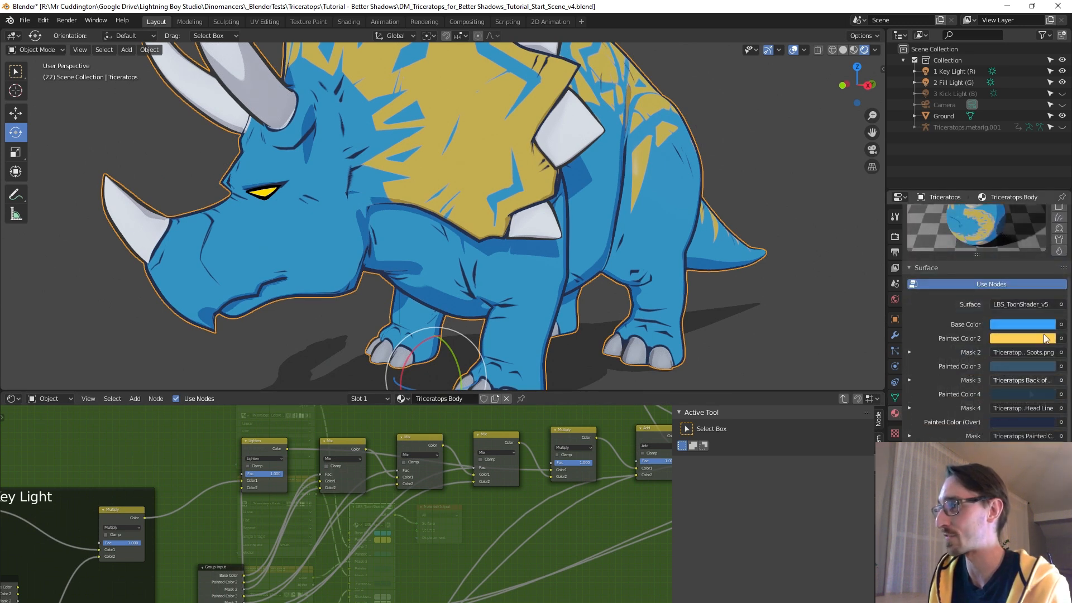
{"action": "scroll", "coordinate": [691, 287], "scroll_direction": "down", "scroll_amount": 3}
{"action": "middle_click_drag", "start_coordinate": [692, 287], "coordinate": [642, 302]}
{"action": "scroll", "coordinate": [629, 293], "scroll_direction": "up", "scroll_amount": 1}
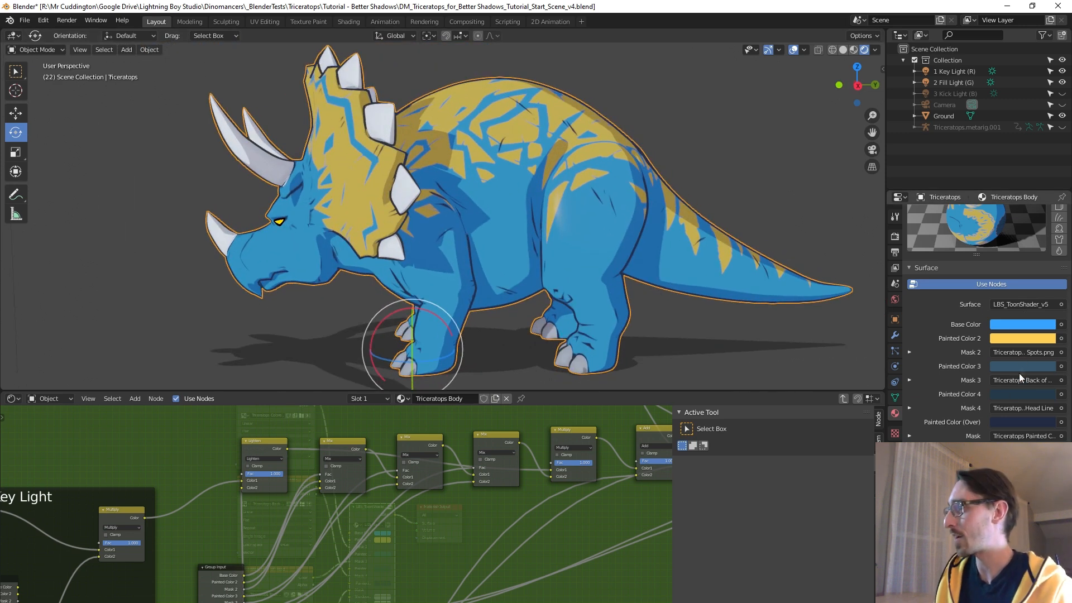
{"action": "middle_click_drag", "start_coordinate": [530, 234], "coordinate": [587, 240]}
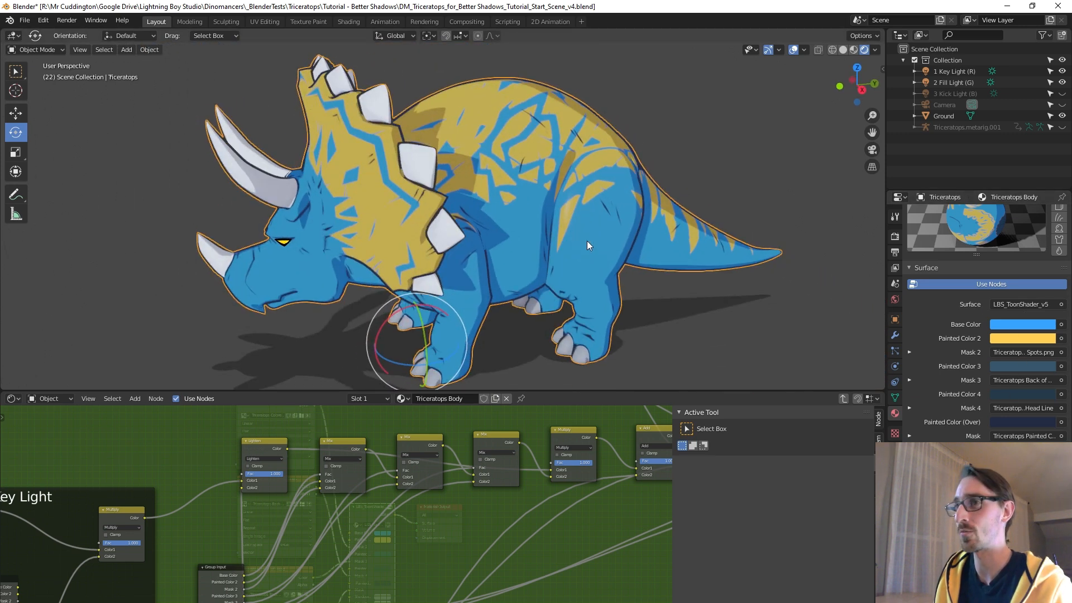
{"action": "mouse_move", "coordinate": [539, 190]}
{"action": "middle_mouse_down"}
{"action": "mouse_move", "coordinate": [424, 190]}
{"action": "mouse_move", "coordinate": [547, 189]}
{"action": "middle_mouse_up"}
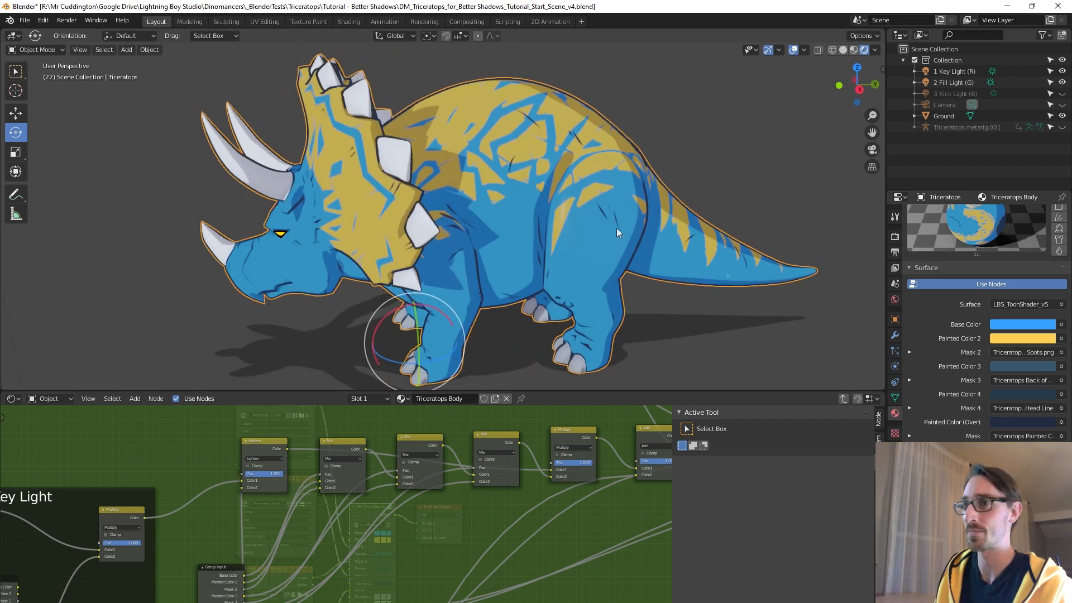
Step: Try a green Painted Color 2 on the body material and undo the color change
{"action": "left_click", "coordinate": [1015, 339]}
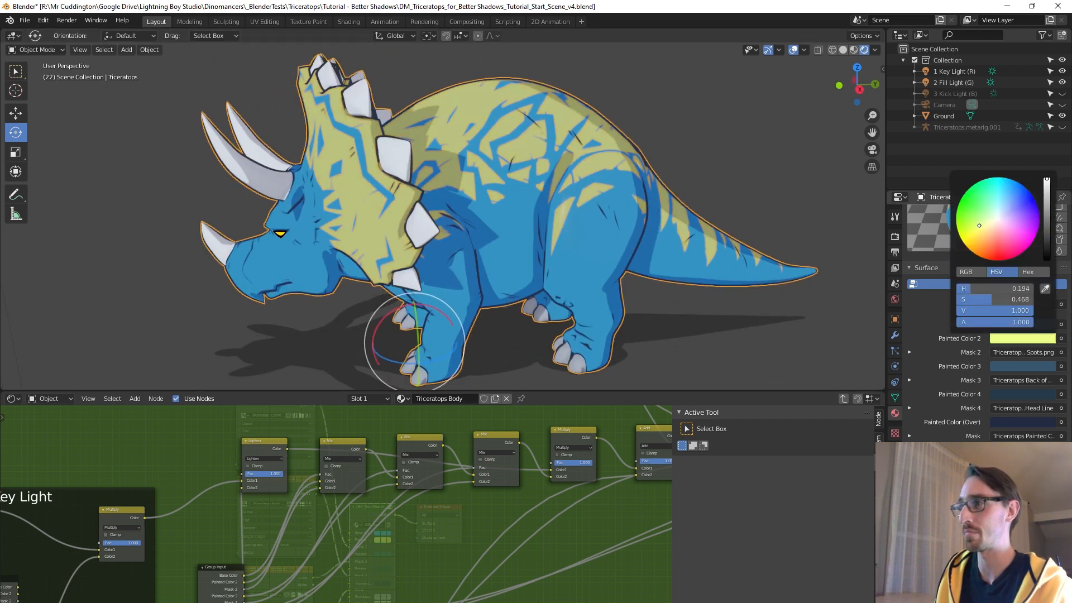
{"action": "left_click_drag", "start_coordinate": [971, 288], "coordinate": [999, 289]}
{"action": "left_click_drag", "start_coordinate": [988, 195], "coordinate": [982, 187]}
{"action": "middle_click_drag", "start_coordinate": [758, 168], "coordinate": [716, 165]}
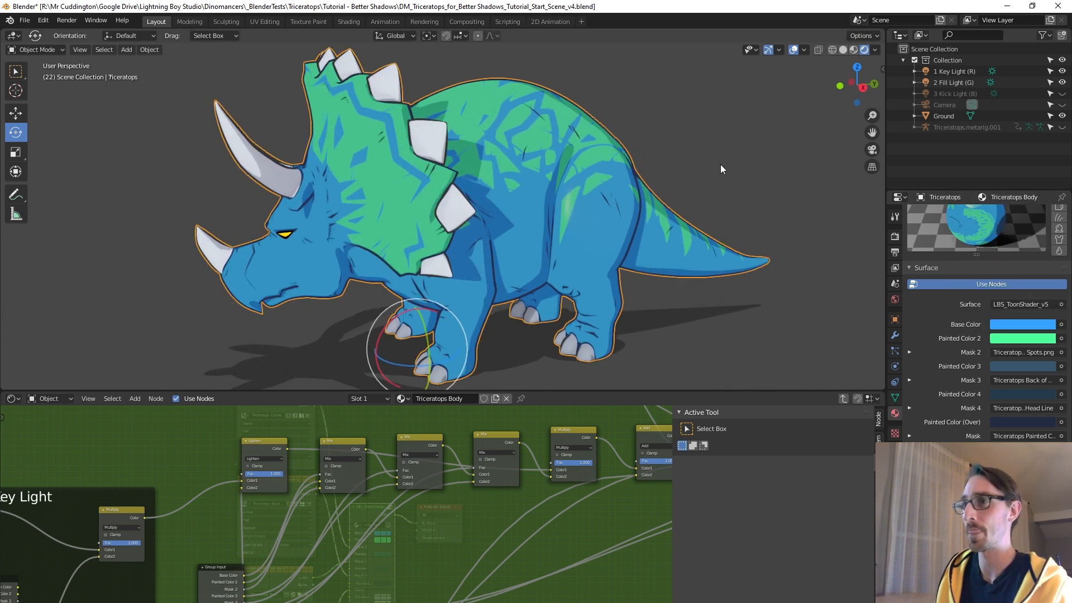
{"action": "key", "text": "ctrl+z"}
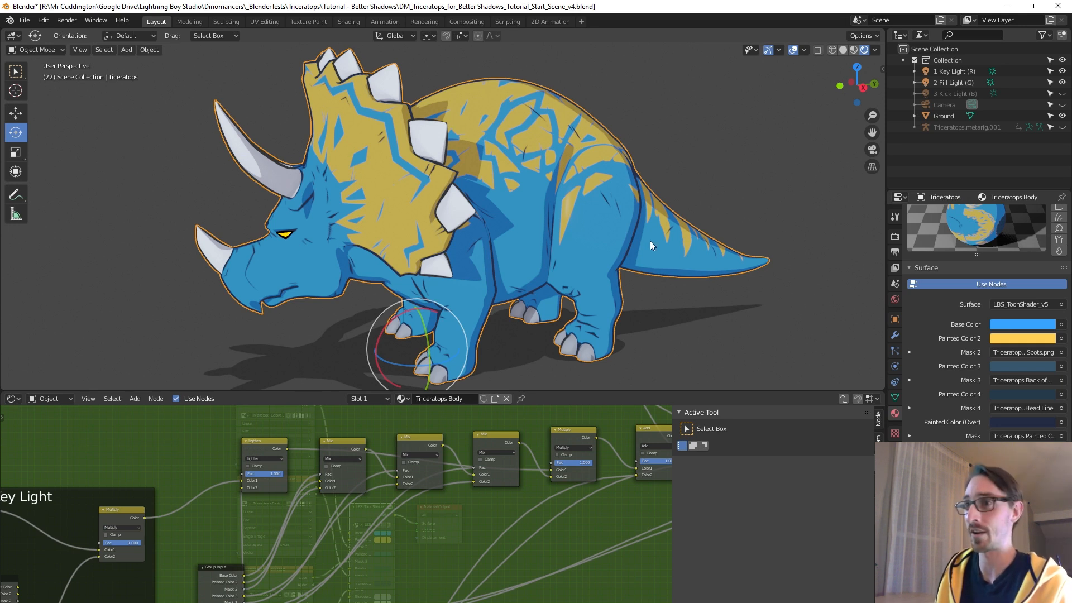
Step: Move the first Mix node beside the Group Input to inspect its Base Color, Painted Color 2 and Mask 2 links
{"action": "middle_click_drag", "start_coordinate": [670, 316], "coordinate": [548, 267]}
{"action": "scroll", "coordinate": [498, 263], "scroll_direction": "down", "scroll_amount": 3}
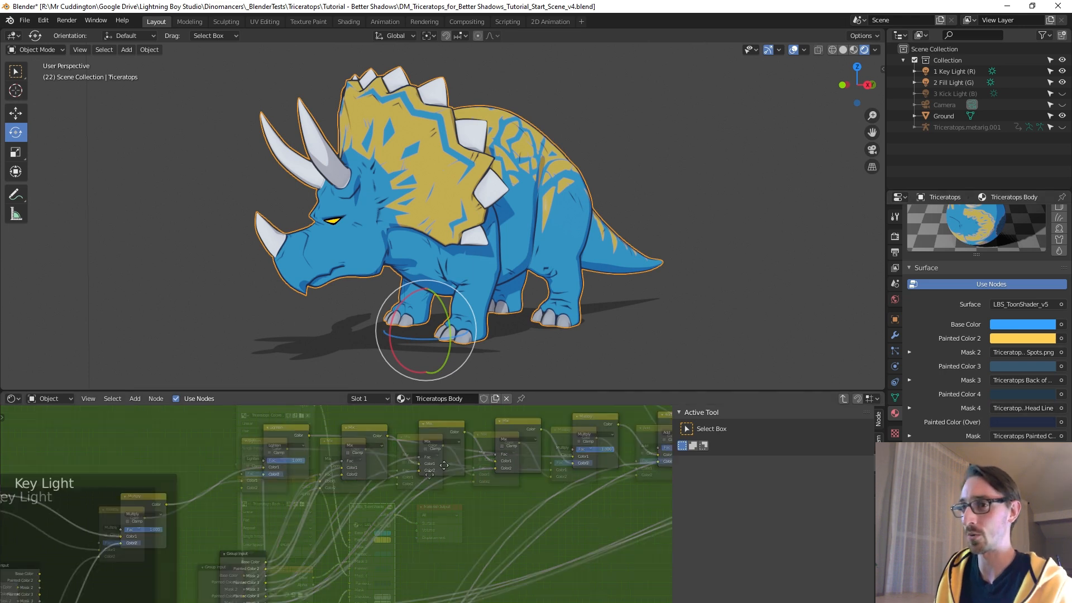
{"action": "middle_click_drag", "start_coordinate": [444, 465], "coordinate": [460, 454]}
{"action": "scroll", "coordinate": [393, 460], "scroll_direction": "up", "scroll_amount": 2}
{"action": "middle_click_drag", "start_coordinate": [393, 460], "coordinate": [347, 471]}
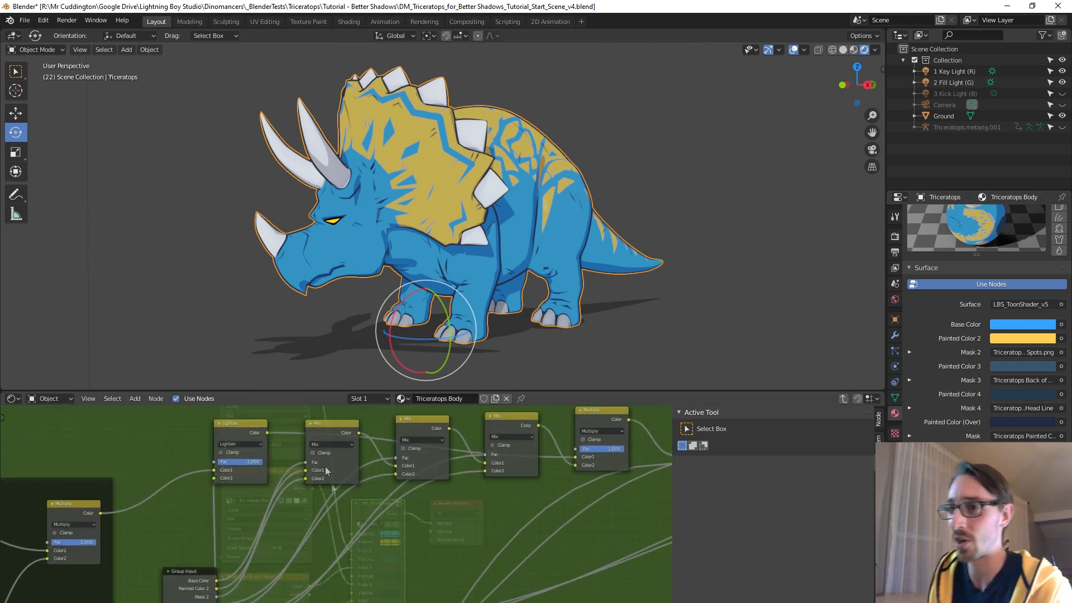
{"action": "left_click_drag", "start_coordinate": [338, 426], "coordinate": [285, 538]}
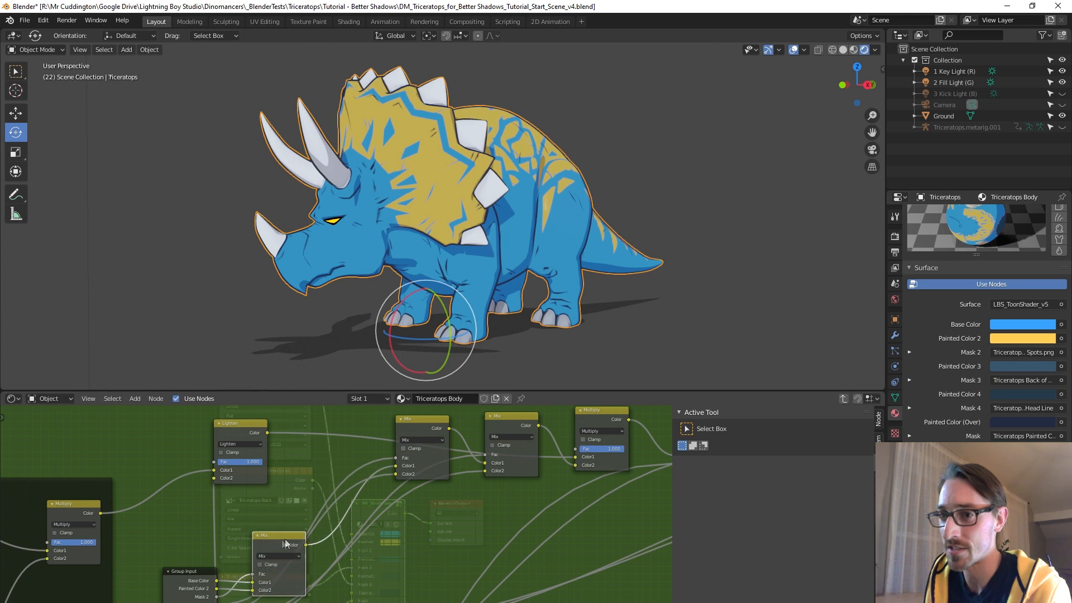
{"action": "middle_click_drag", "start_coordinate": [285, 538], "coordinate": [388, 456]}
{"action": "scroll", "coordinate": [388, 457], "scroll_direction": "up", "scroll_amount": 8}
{"action": "middle_click_drag", "start_coordinate": [389, 413], "coordinate": [377, 468]}
{"action": "left_click_drag", "start_coordinate": [384, 458], "coordinate": [369, 445]}
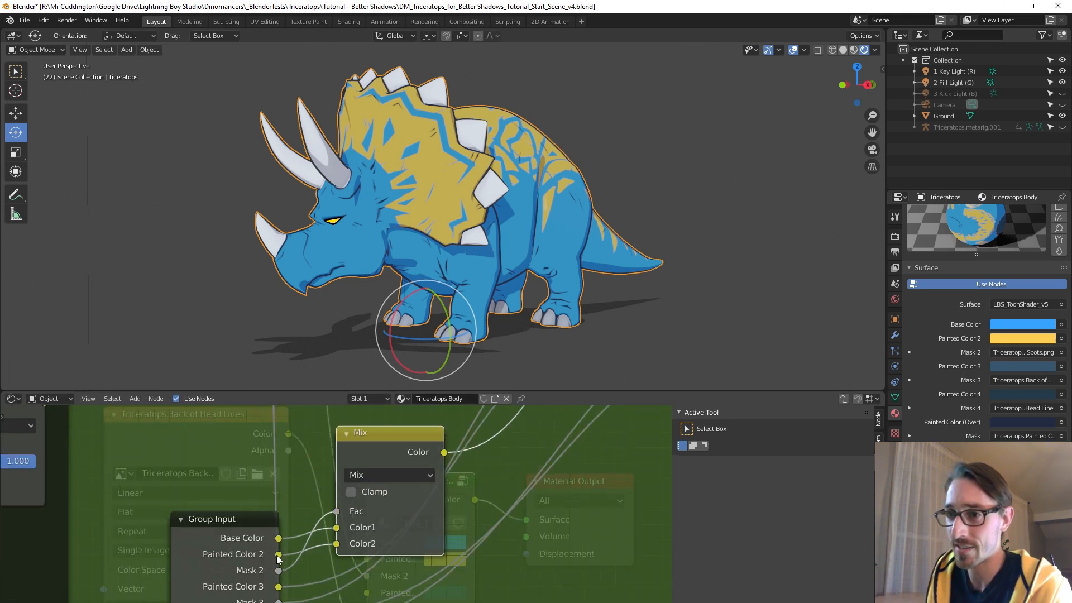
{"action": "left_click_drag", "start_coordinate": [375, 433], "coordinate": [377, 444]}
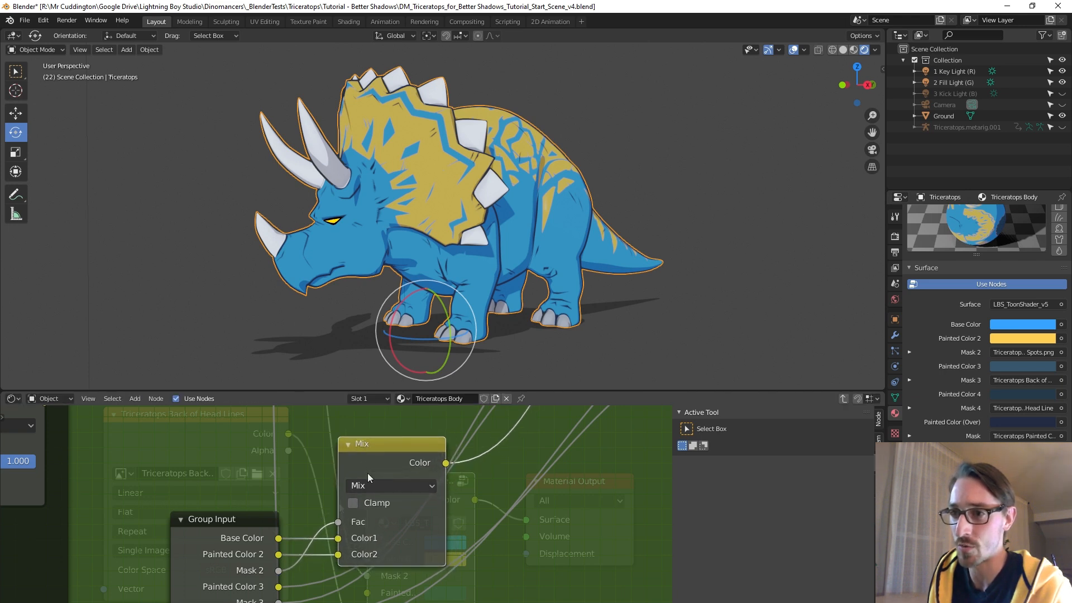
Step: Return the first Mix node to its place in the node row after Lighten
{"action": "scroll", "coordinate": [456, 468], "scroll_direction": "down", "scroll_amount": 4}
{"action": "scroll", "coordinate": [381, 515], "scroll_direction": "up", "scroll_amount": 1}
{"action": "left_click_drag", "start_coordinate": [381, 515], "coordinate": [413, 423]}
Step: Pull the second Mix node beside the Group Input to inspect its Painted Color 3 and Mask 3 links, and put it back in the row
{"action": "middle_click_drag", "start_coordinate": [477, 459], "coordinate": [487, 433]}
{"action": "left_click_drag", "start_coordinate": [487, 432], "coordinate": [364, 531]}
{"action": "scroll", "coordinate": [289, 558], "scroll_direction": "up", "scroll_amount": 2}
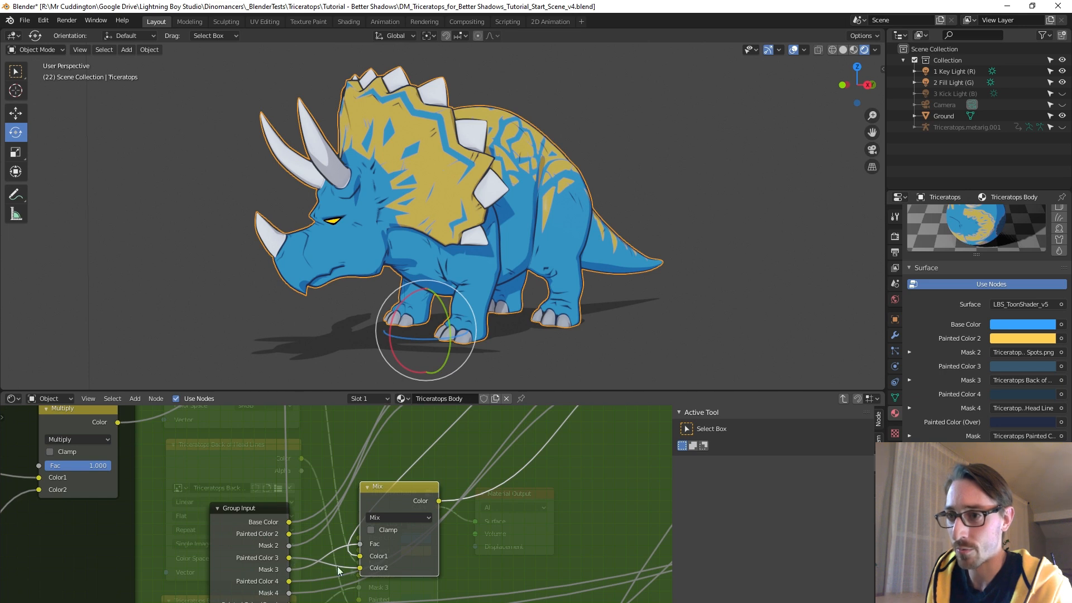
{"action": "left_click_drag", "start_coordinate": [394, 501], "coordinate": [488, 458]}
{"action": "scroll", "coordinate": [487, 457], "scroll_direction": "down", "scroll_amount": 4}
{"action": "left_click_drag", "start_coordinate": [397, 501], "coordinate": [426, 489]}
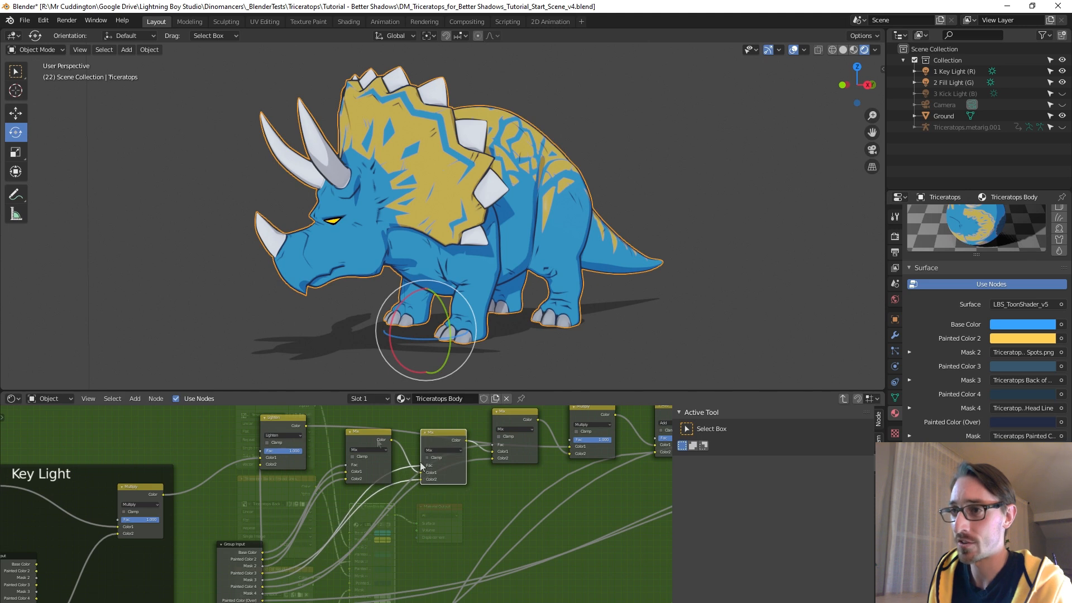
Step: Leave the toon shader group and select the topmost image texture node in the body material
{"action": "scroll", "coordinate": [469, 453], "scroll_direction": "down", "scroll_amount": 2}
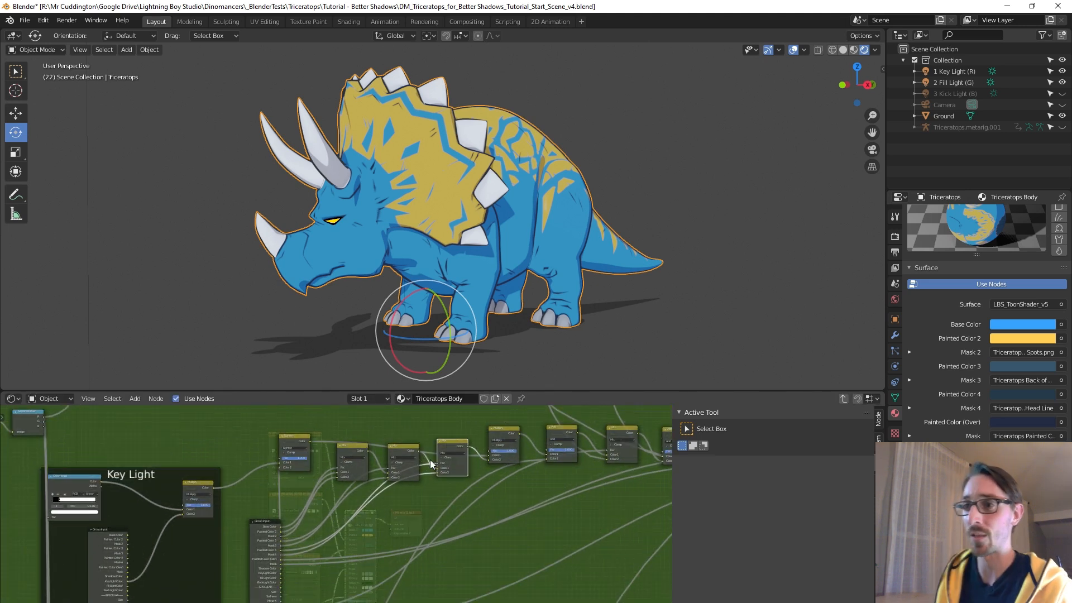
{"action": "key", "text": "Tab"}
{"action": "middle_click_drag", "start_coordinate": [324, 424], "coordinate": [397, 431]}
{"action": "left_click", "coordinate": [390, 429]}
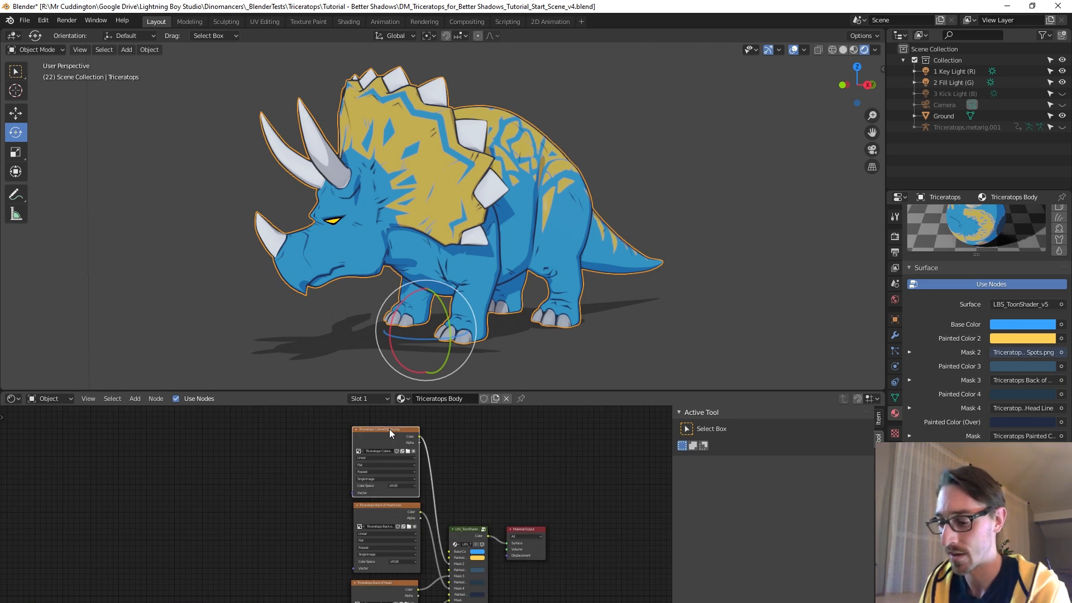
Step: Examine the black-and-white Color.png texture in the Image Editor and return to the Shader Editor
{"action": "key", "text": "shift+F10"}
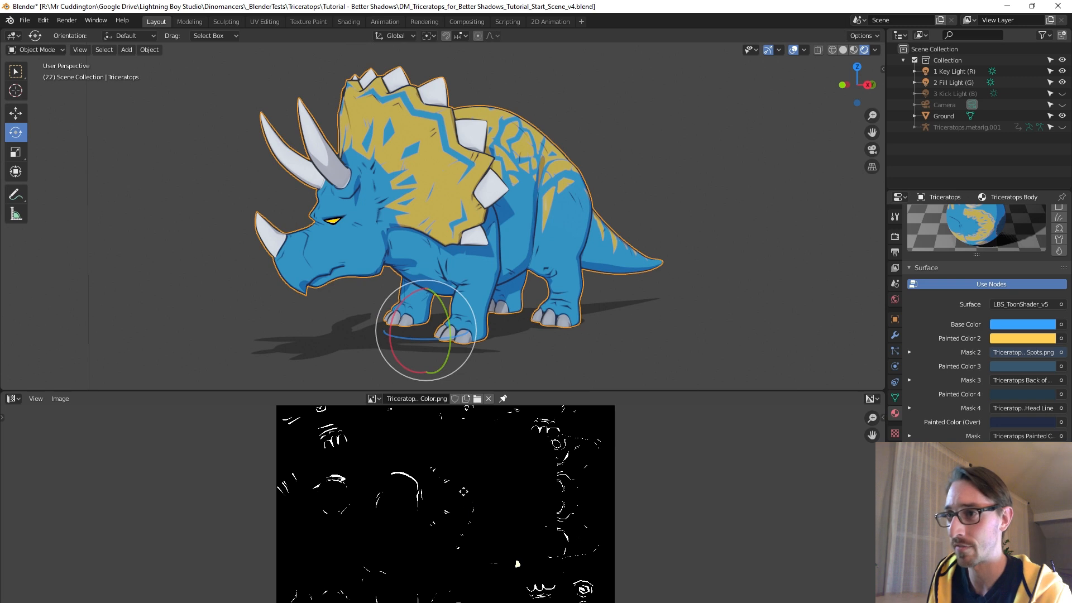
{"action": "middle_click_drag", "start_coordinate": [464, 491], "coordinate": [460, 490]}
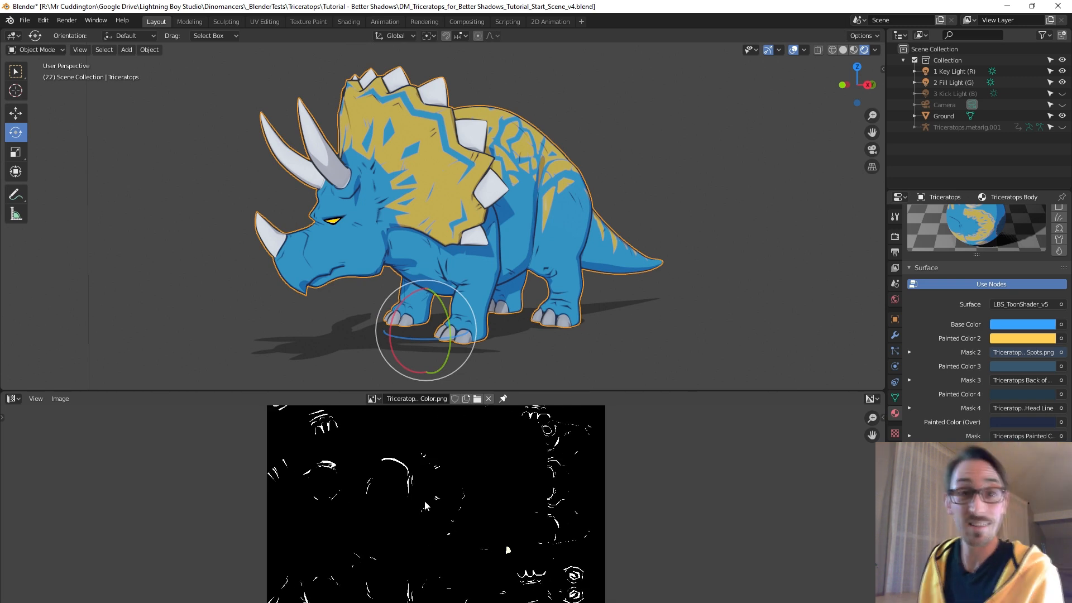
{"action": "key", "text": "shift+F3"}
{"action": "scroll", "coordinate": [455, 490], "scroll_direction": "down", "scroll_amount": 3}
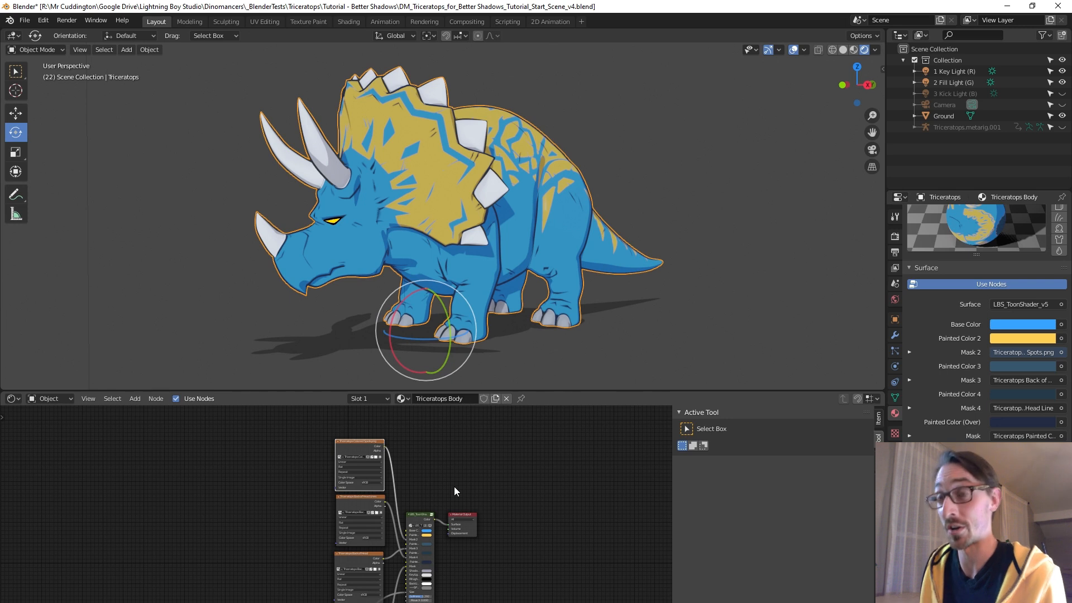
Step: Examine the shading on the triceratops's head and face up close and from several angles
{"action": "scroll", "coordinate": [412, 246], "scroll_direction": "up", "scroll_amount": 8}
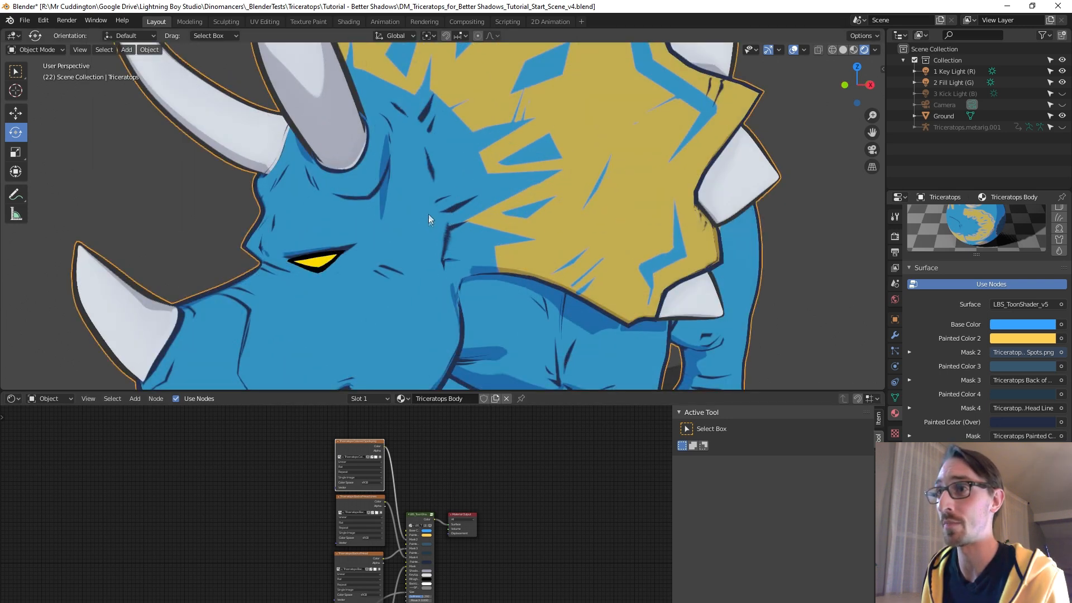
{"action": "middle_click_drag", "start_coordinate": [428, 218], "coordinate": [359, 250]}
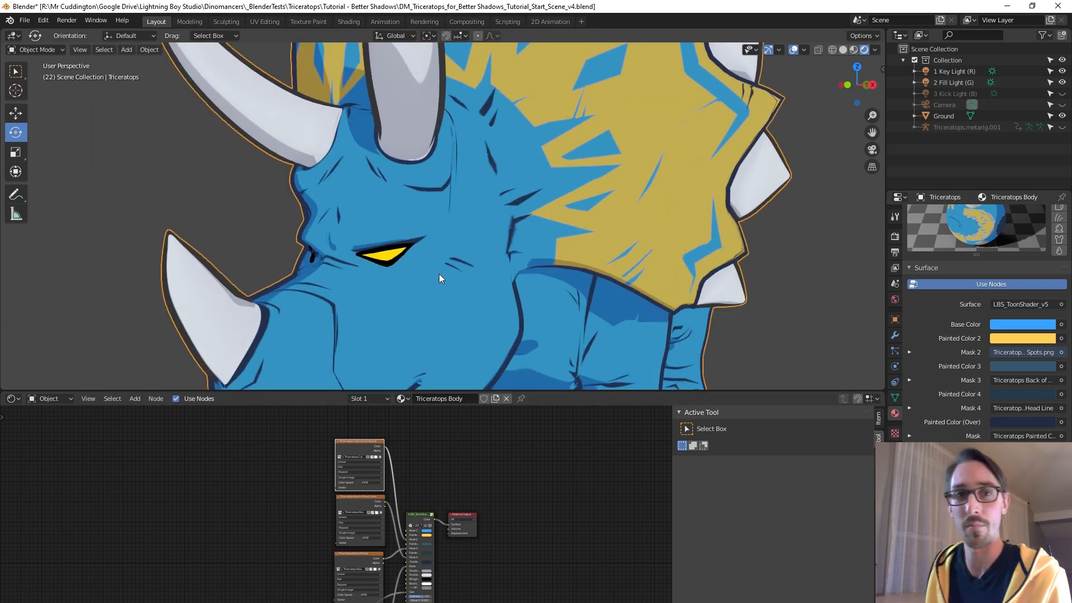
{"action": "scroll", "coordinate": [422, 498], "scroll_direction": "up", "scroll_amount": 2}
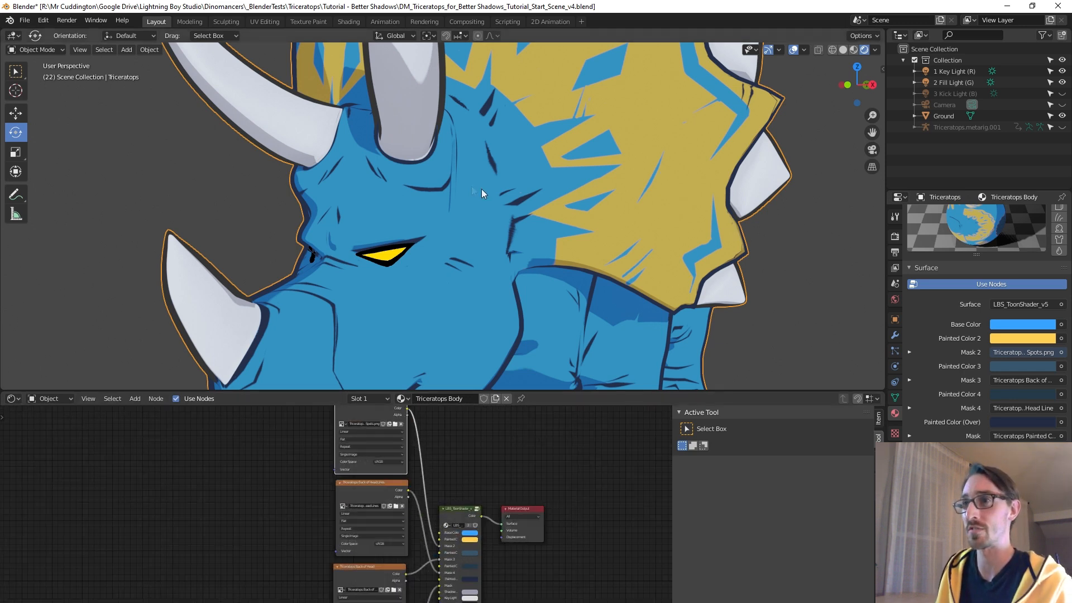
{"action": "scroll", "coordinate": [471, 186], "scroll_direction": "down", "scroll_amount": 10}
{"action": "middle_click_drag", "start_coordinate": [473, 169], "coordinate": [347, 145]}
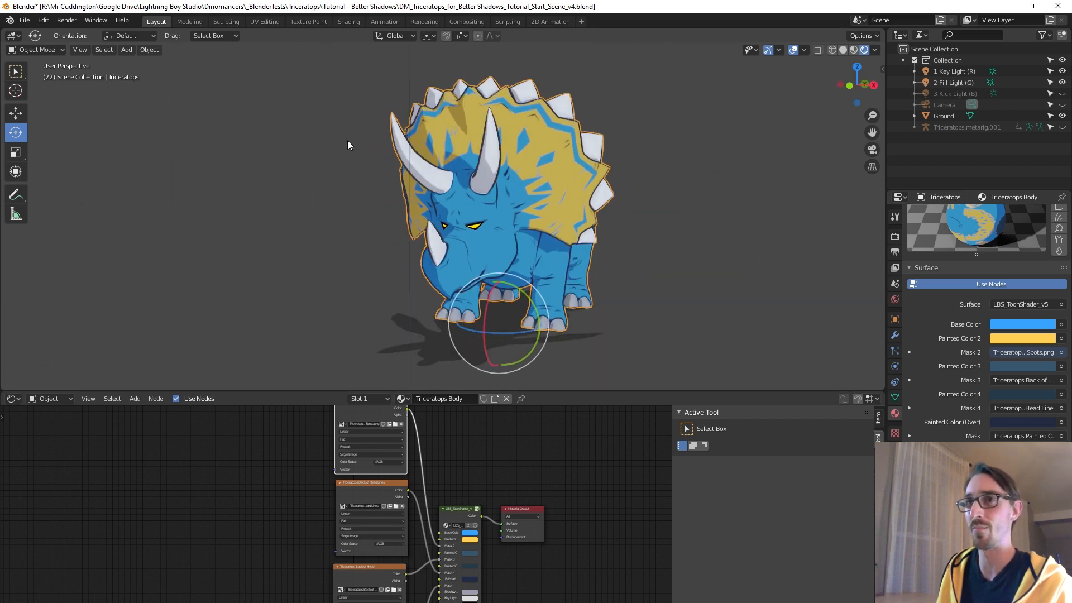
{"action": "left_click", "coordinate": [64, 53]}
{"action": "scroll", "coordinate": [440, 175], "scroll_direction": "up", "scroll_amount": 6}
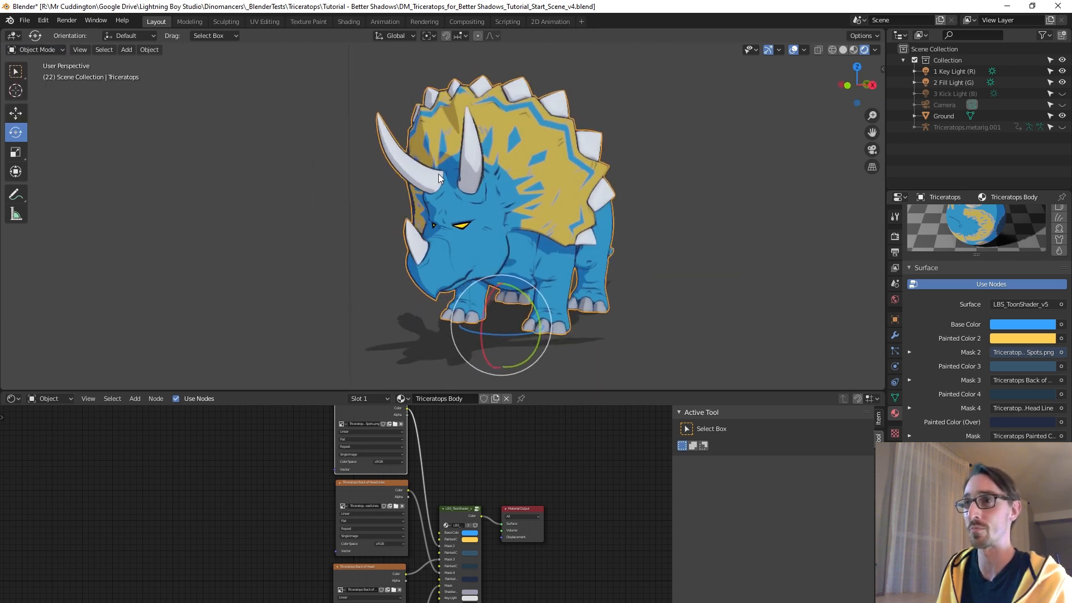
{"action": "middle_click_drag", "start_coordinate": [442, 175], "coordinate": [451, 173]}
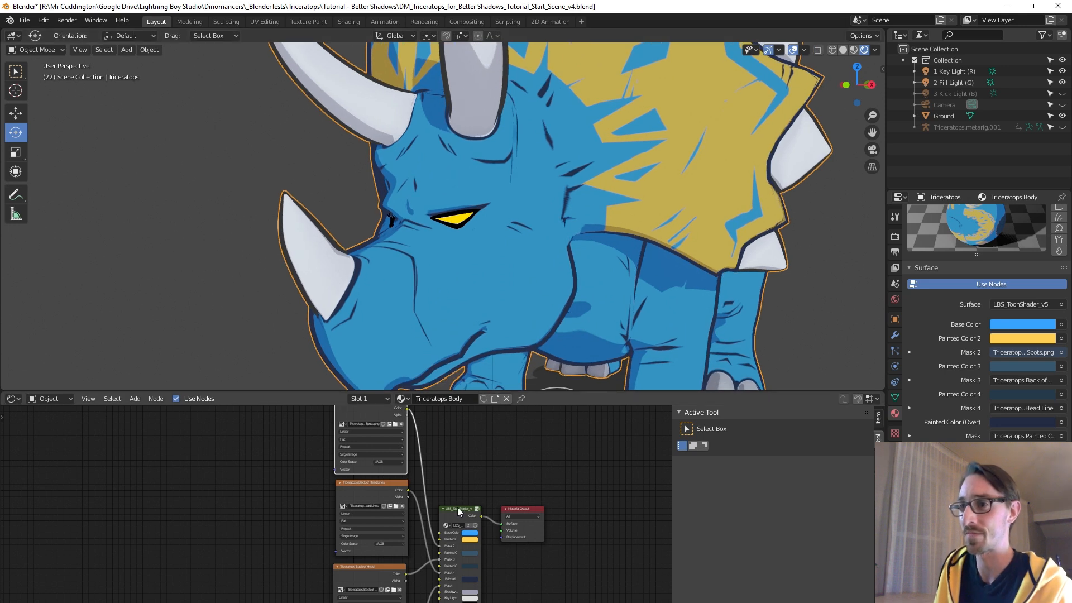
Step: Enter the toon shader group, bring the Group Output beside the Key Light frame and link the Key Light ColorRamp's Color to it
{"action": "key", "text": "Tab"}
{"action": "middle_click_drag", "start_coordinate": [374, 520], "coordinate": [25, 512]}
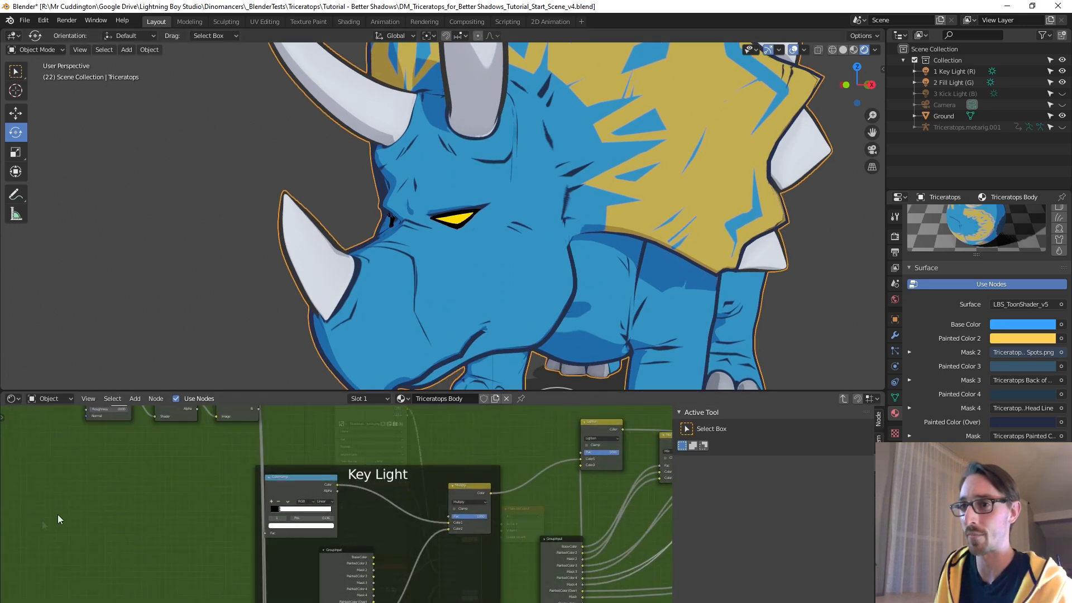
{"action": "scroll", "coordinate": [363, 503], "scroll_direction": "down", "scroll_amount": 5}
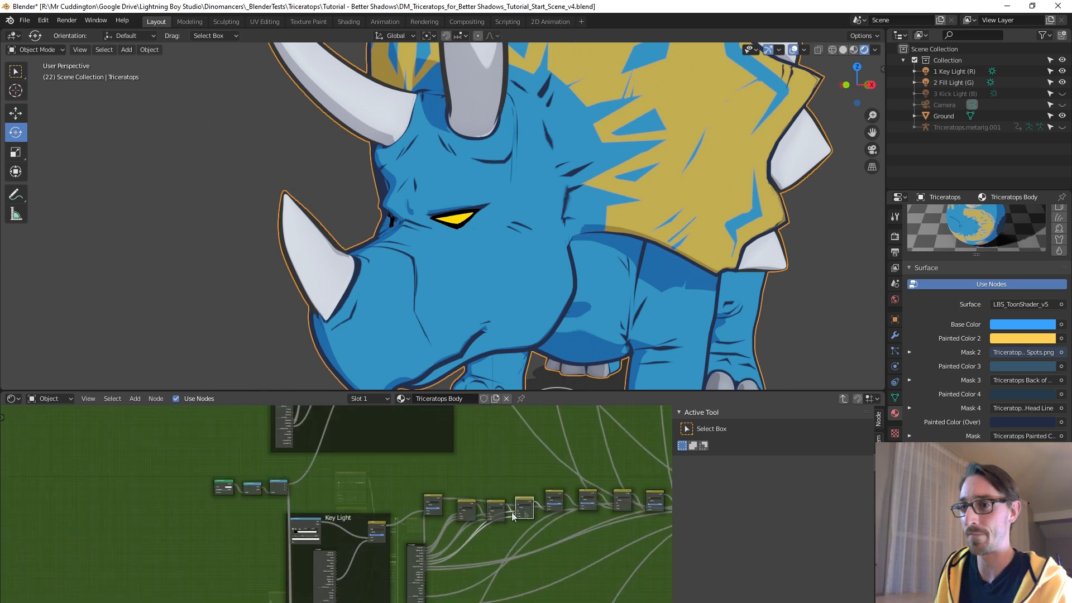
{"action": "scroll", "coordinate": [595, 488], "scroll_direction": "down", "scroll_amount": 1}
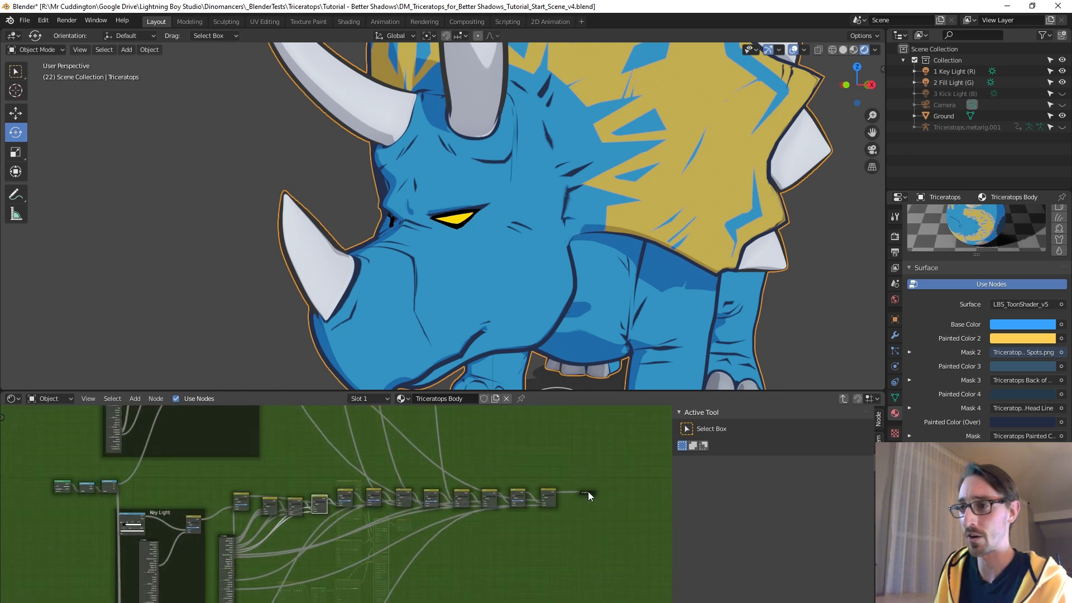
{"action": "scroll", "coordinate": [357, 507], "scroll_direction": "up", "scroll_amount": 5}
{"action": "scroll", "coordinate": [323, 507], "scroll_direction": "up", "scroll_amount": 4}
{"action": "left_click_drag", "start_coordinate": [302, 538], "coordinate": [451, 433]}
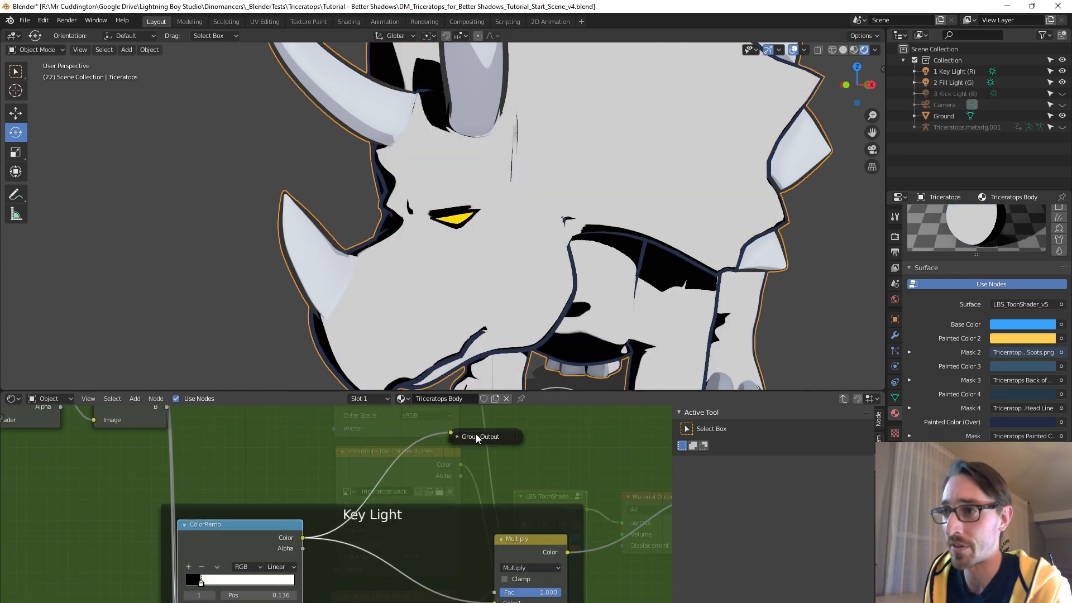
Step: Rotate the 1 Key Light (R) sun freely with a trackball rotation, and select the triceratops again
{"action": "scroll", "coordinate": [614, 240], "scroll_direction": "down", "scroll_amount": 5}
{"action": "middle_click_drag", "start_coordinate": [674, 234], "coordinate": [585, 233]}
{"action": "scroll", "coordinate": [532, 235], "scroll_direction": "down", "scroll_amount": 5}
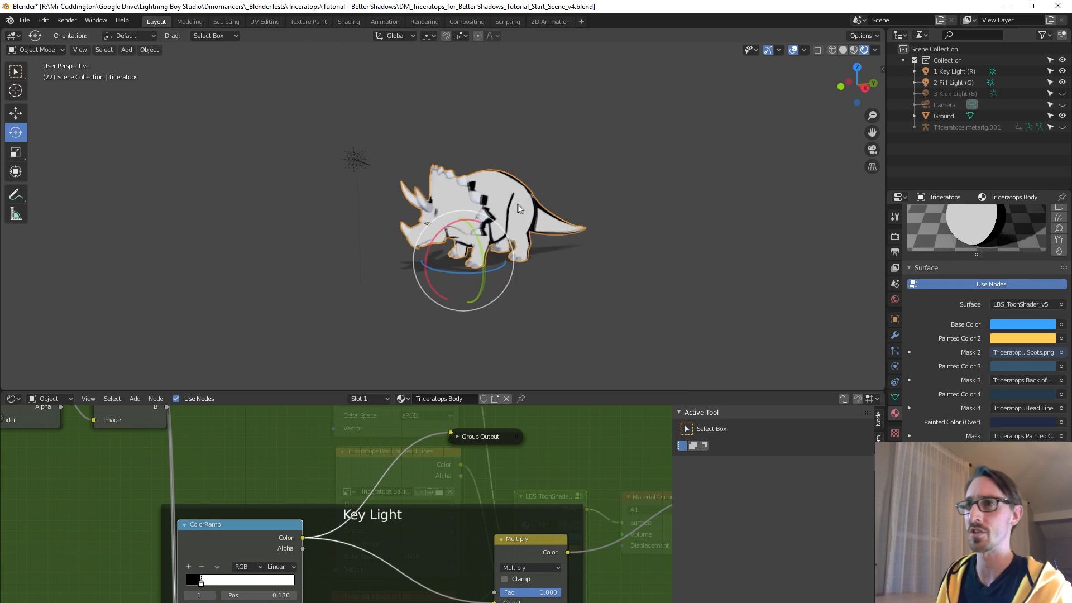
{"action": "left_click", "coordinate": [357, 160]}
{"action": "key", "text": "r"}
{"action": "key", "text": "r"}
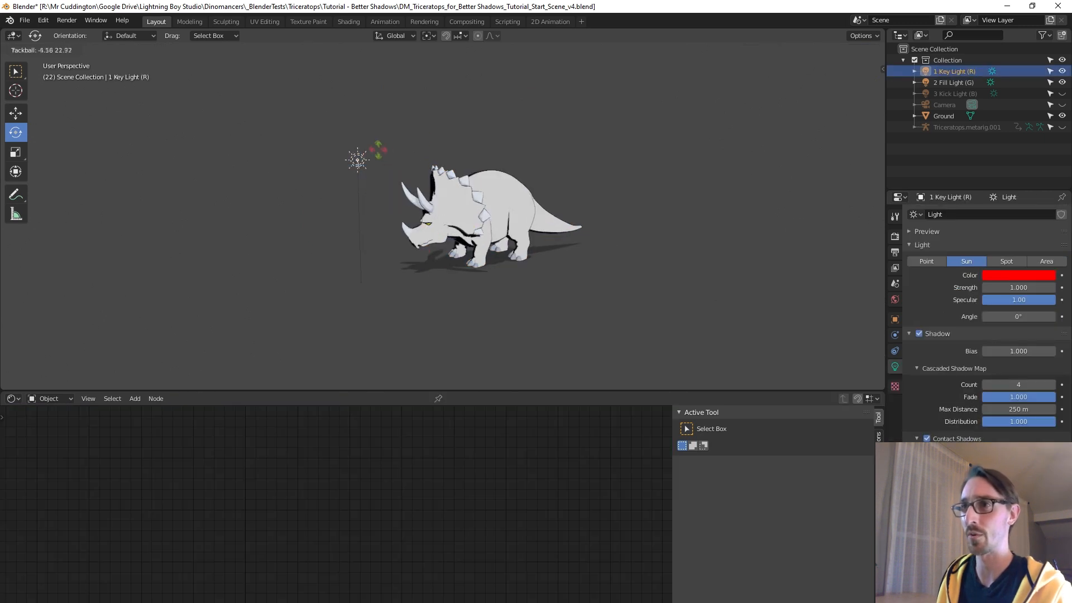
{"action": "left_click", "coordinate": [530, 179]}
{"action": "scroll", "coordinate": [531, 179], "scroll_direction": "up", "scroll_amount": 3}
{"action": "left_click", "coordinate": [527, 180]}
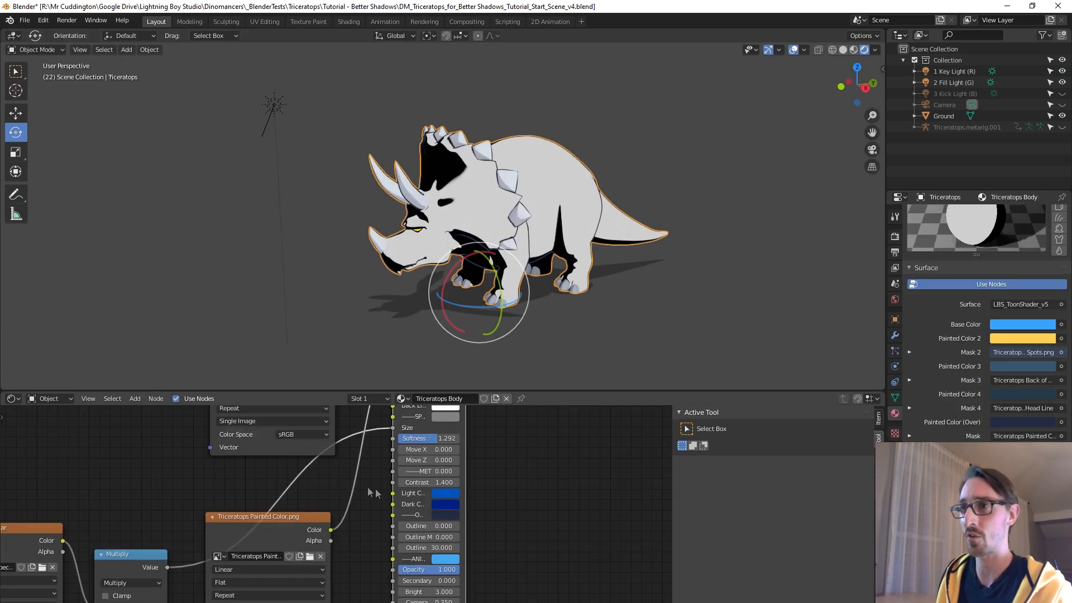
Step: Reopen the toon shader group and examine the Key Light ColorRamp's stops against the black-and-white shading on the head
{"action": "middle_click_drag", "start_coordinate": [334, 481], "coordinate": [408, 498]}
{"action": "key", "text": "Tab"}
{"action": "middle_click_drag", "start_coordinate": [315, 498], "coordinate": [327, 476]}
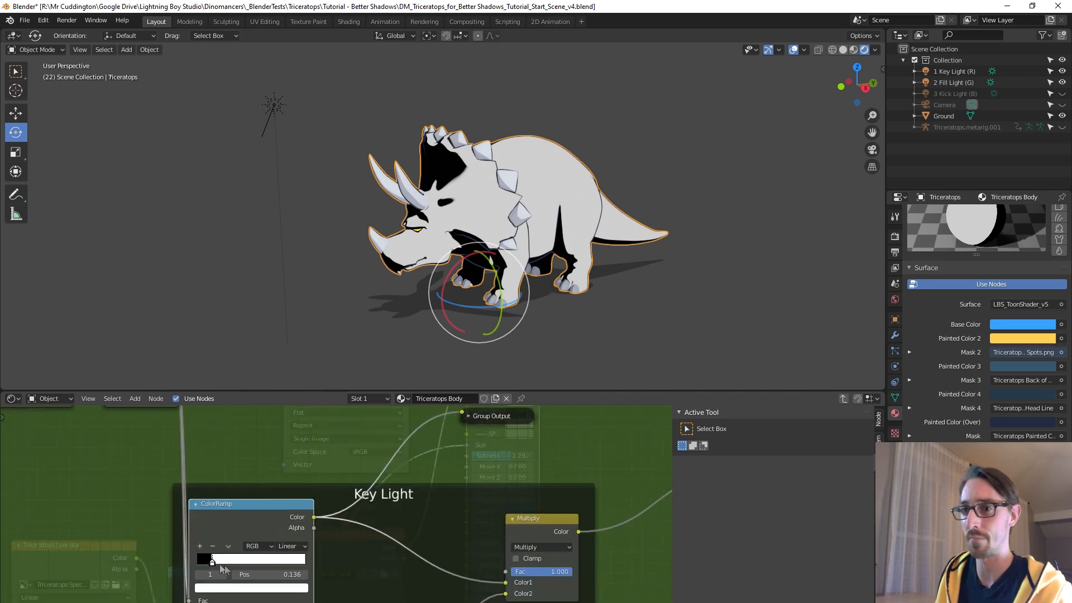
{"action": "mouse_move", "coordinate": [213, 564]}
{"action": "left_mouse_down"}
{"action": "mouse_move", "coordinate": [222, 564]}
{"action": "mouse_move", "coordinate": [213, 564]}
{"action": "left_mouse_up"}
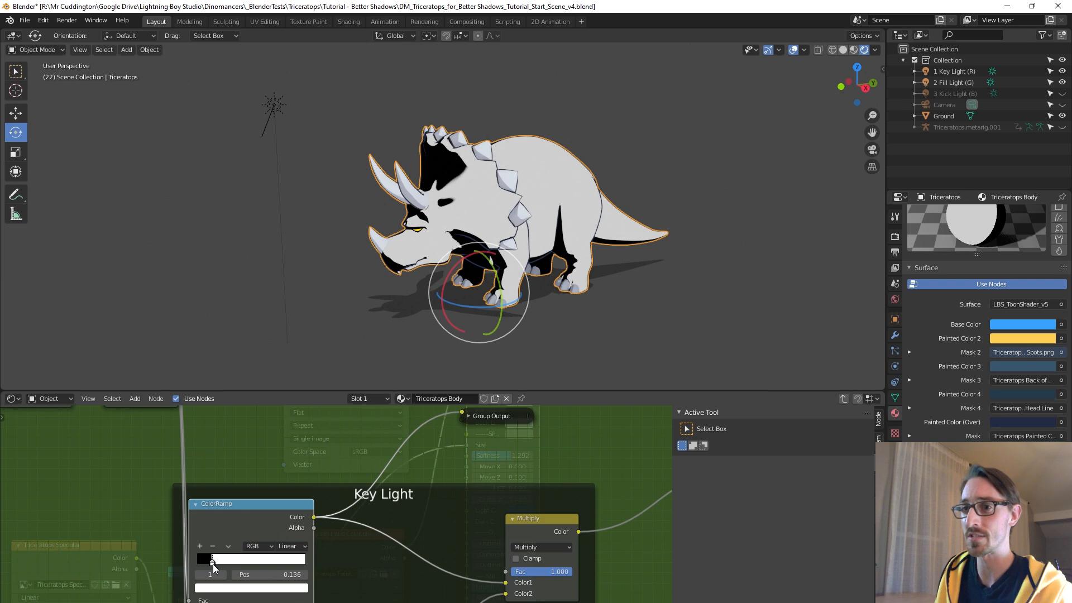
{"action": "scroll", "coordinate": [421, 527], "scroll_direction": "down", "scroll_amount": 2}
{"action": "scroll", "coordinate": [418, 553], "scroll_direction": "down", "scroll_amount": 3}
{"action": "middle_click_drag", "start_coordinate": [419, 553], "coordinate": [376, 542]}
{"action": "middle_click_drag", "start_coordinate": [491, 268], "coordinate": [511, 264]}
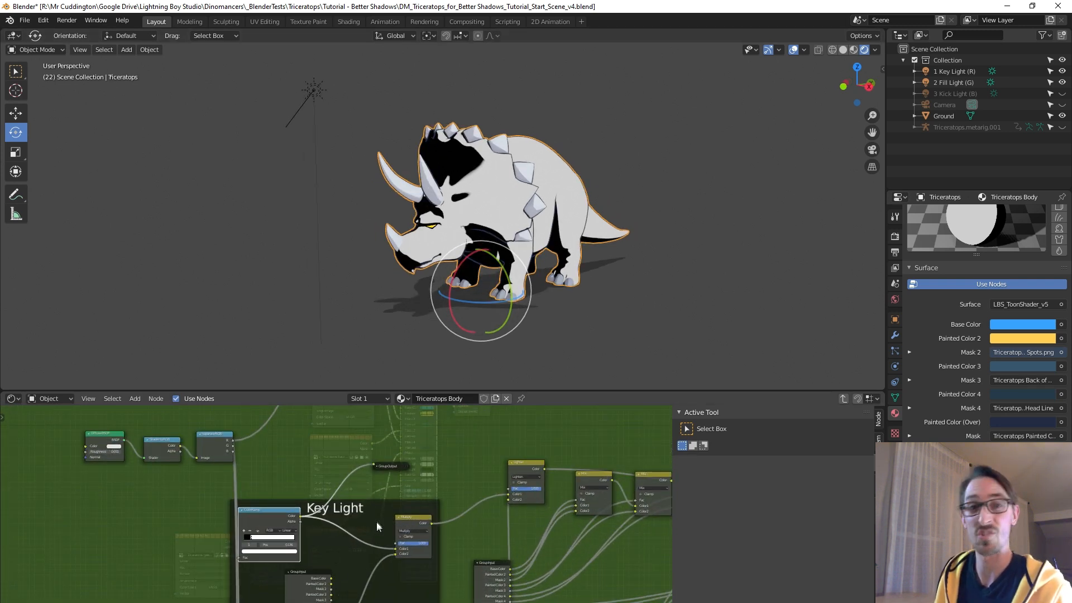
{"action": "scroll", "coordinate": [441, 218], "scroll_direction": "up", "scroll_amount": 5}
{"action": "scroll", "coordinate": [337, 532], "scroll_direction": "up", "scroll_amount": 2}
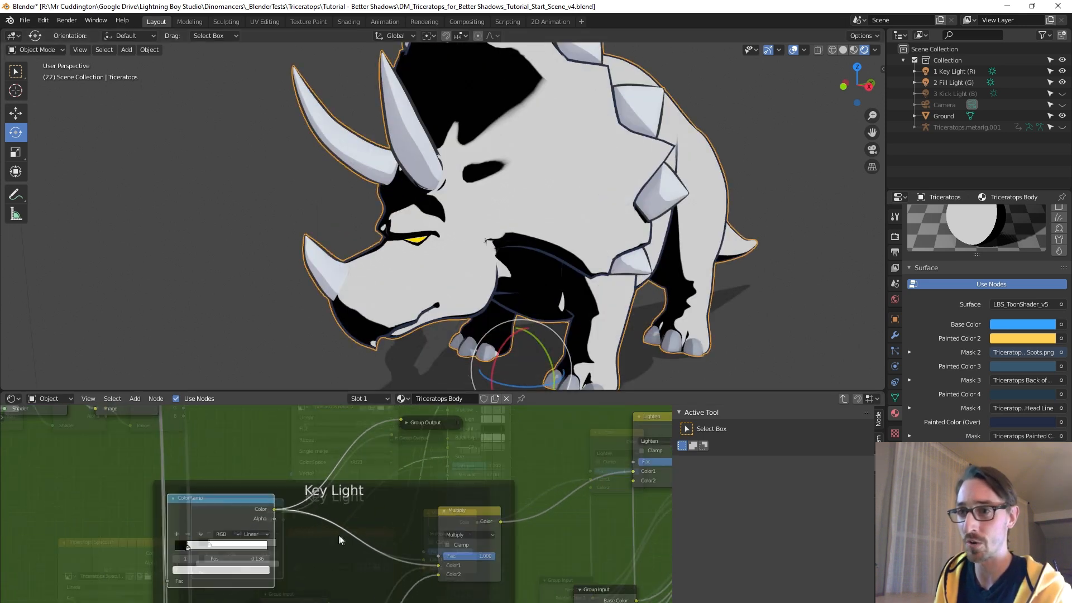
{"action": "scroll", "coordinate": [338, 535], "scroll_direction": "down", "scroll_amount": 1}
Step: Rotate the 1 Key Light (R) sun with a trackball rotation of 5.16° and -47.6°, and reselect the triceratops
{"action": "middle_click_drag", "start_coordinate": [524, 262], "coordinate": [515, 237]}
{"action": "scroll", "coordinate": [515, 236], "scroll_direction": "down", "scroll_amount": 5}
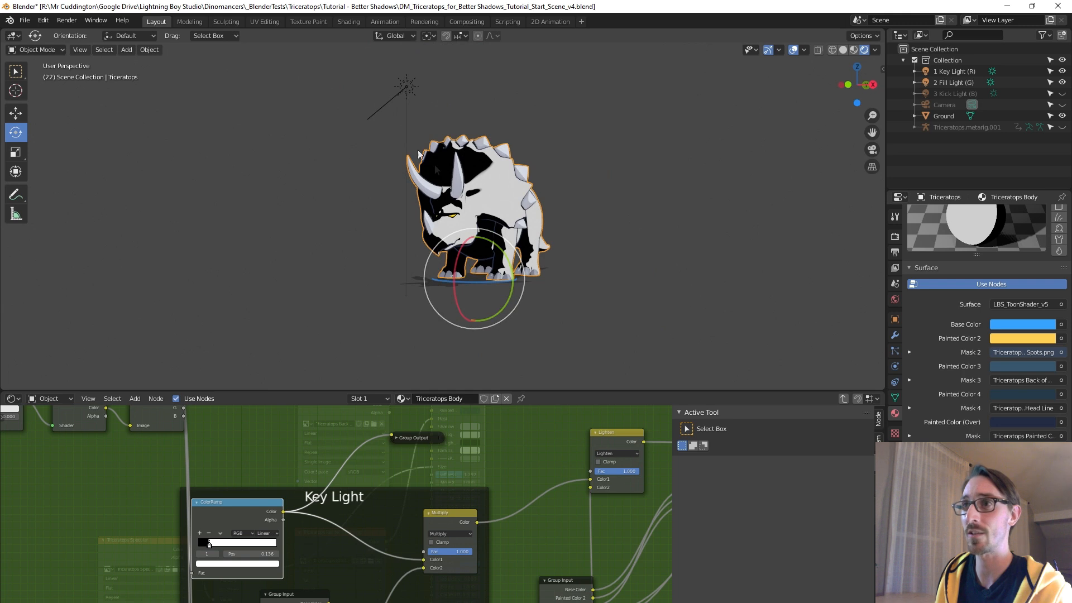
{"action": "left_click", "coordinate": [410, 86]}
{"action": "left_click_drag", "start_coordinate": [425, 87], "coordinate": [383, 89]}
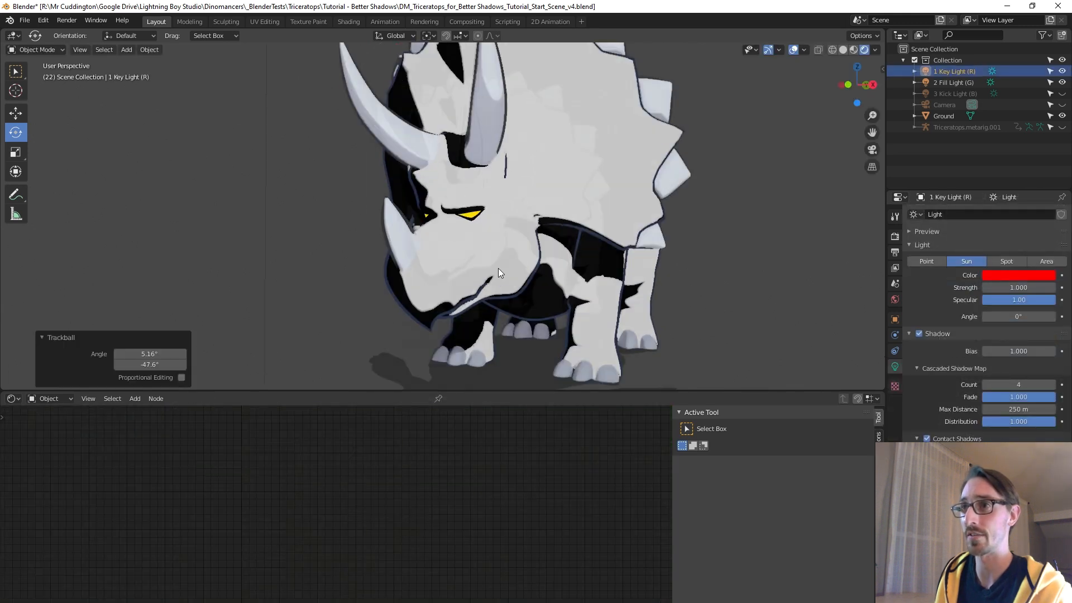
{"action": "left_click", "coordinate": [498, 268]}
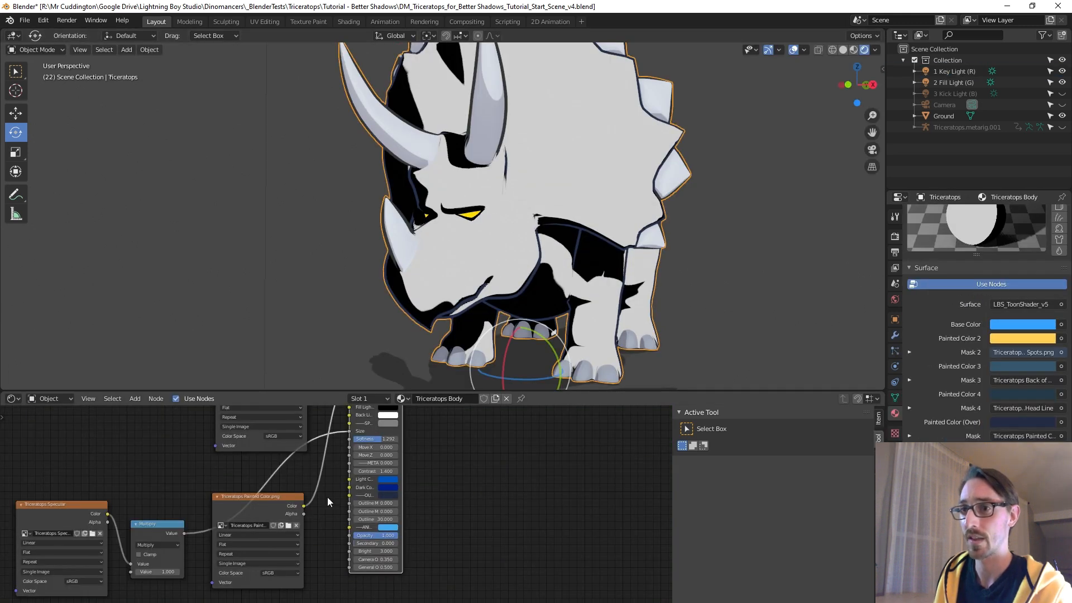
Step: Inside the toon shader group, insert a Mix node between the Key Light ColorRamp and Multiply nodes and set its Color2 to black
{"action": "key", "text": "Tab"}
{"action": "middle_click_drag", "start_coordinate": [353, 525], "coordinate": [377, 493]}
{"action": "key", "text": "shift+a"}
{"action": "type", "text": "mix"}
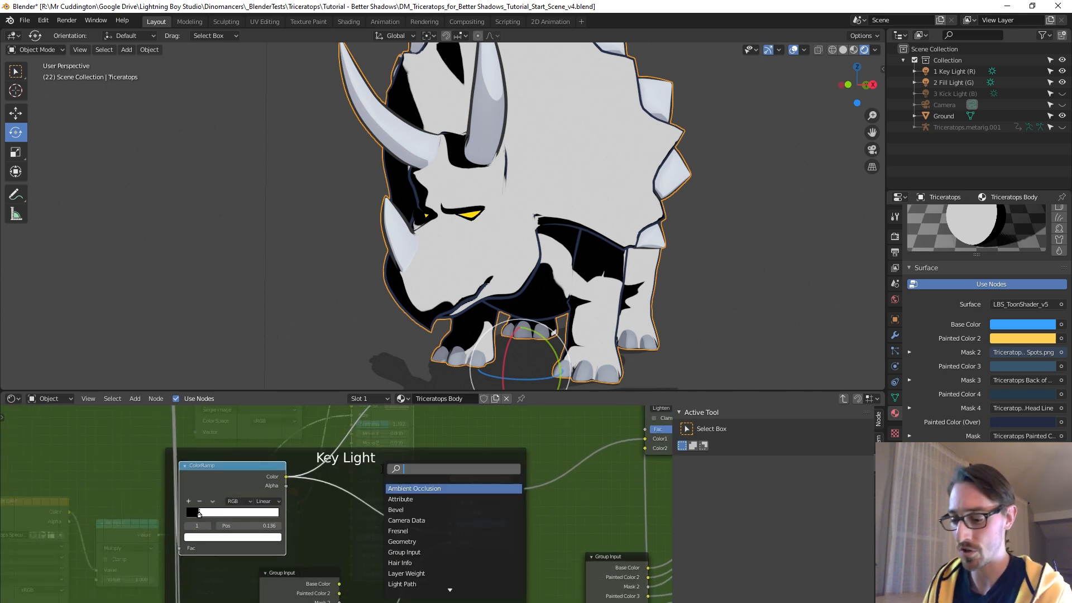
{"action": "left_click", "coordinate": [399, 499]}
{"action": "left_click", "coordinate": [336, 484]}
{"action": "left_click_drag", "start_coordinate": [356, 495], "coordinate": [360, 470]}
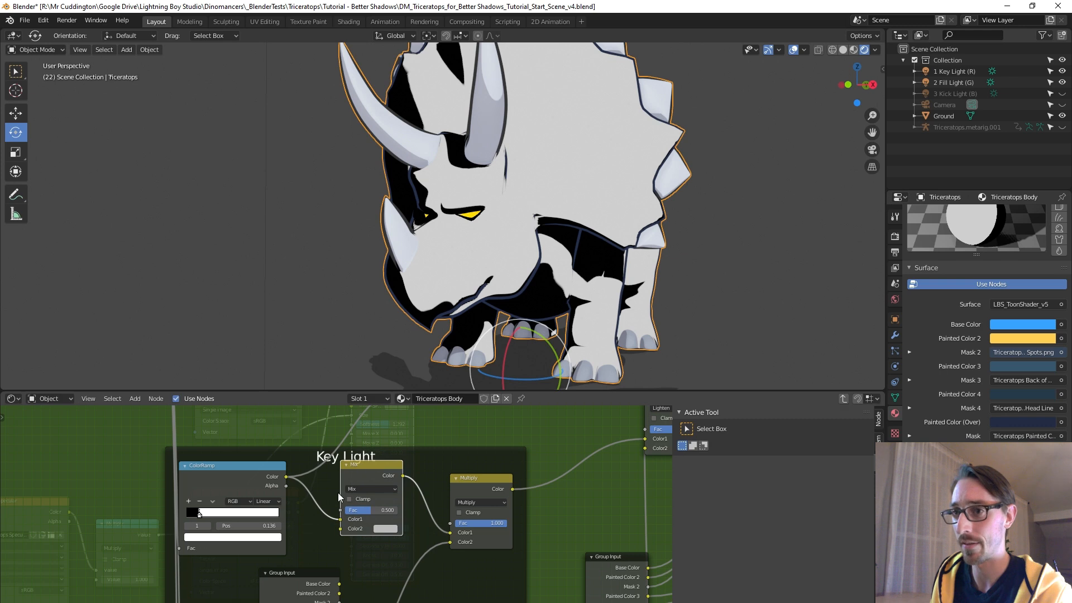
{"action": "left_click", "coordinate": [375, 528]}
{"action": "left_click_drag", "start_coordinate": [450, 427], "coordinate": [450, 452]}
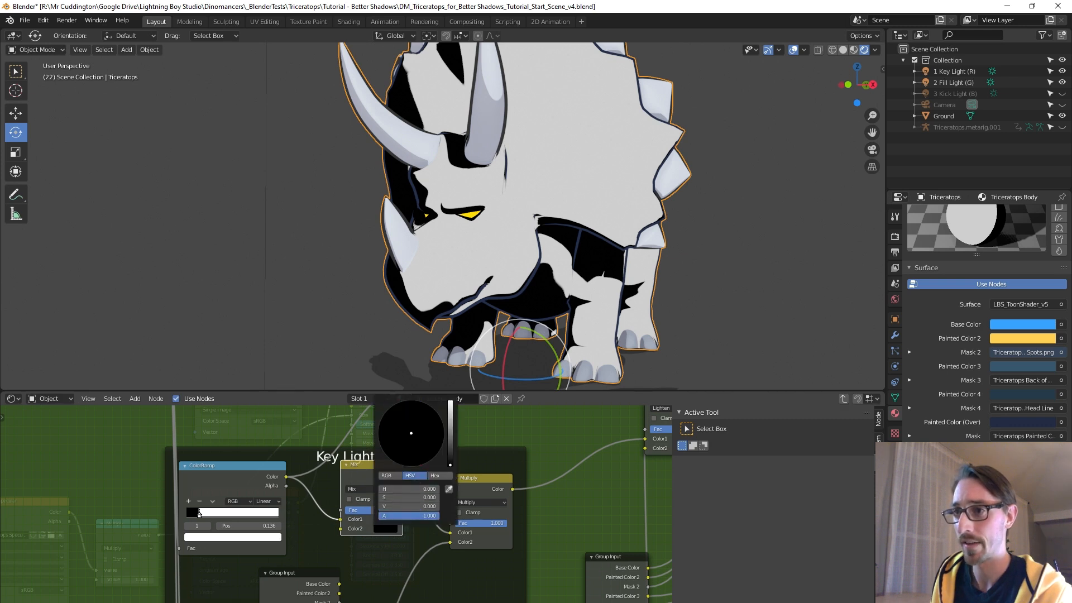
Step: Enlarge the node editor, shift the Key Light frame's Group Input away, and link its bottommost socket to the new Mix node's Fac
{"action": "middle_click_drag", "start_coordinate": [366, 508], "coordinate": [370, 416]}
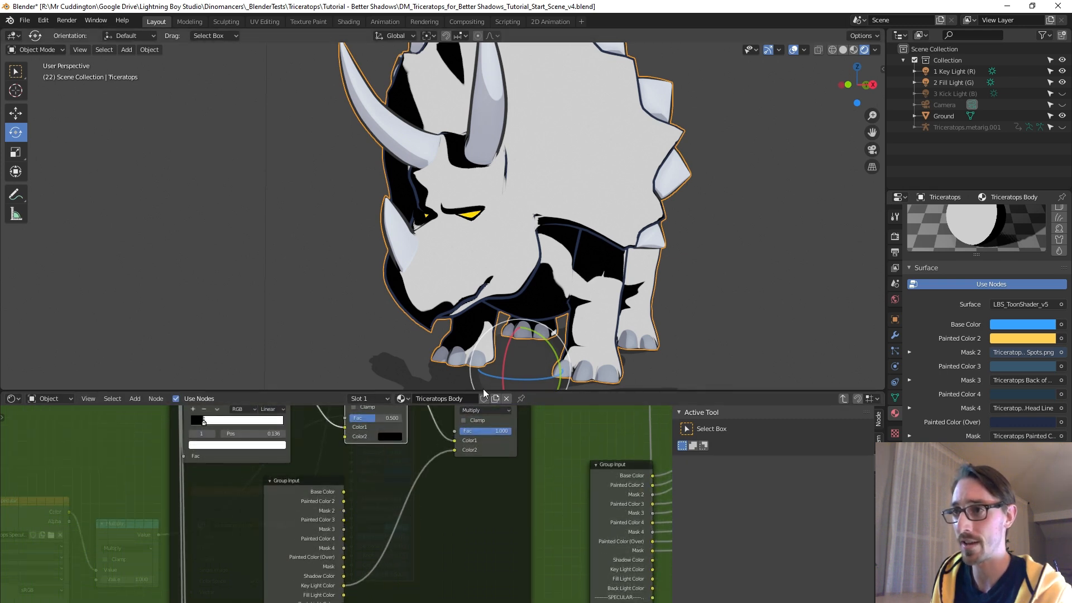
{"action": "left_click_drag", "start_coordinate": [478, 390], "coordinate": [463, 197]}
{"action": "scroll", "coordinate": [385, 447], "scroll_direction": "down", "scroll_amount": 1}
{"action": "middle_click_drag", "start_coordinate": [388, 485], "coordinate": [387, 436]}
{"action": "scroll", "coordinate": [407, 459], "scroll_direction": "up", "scroll_amount": 2}
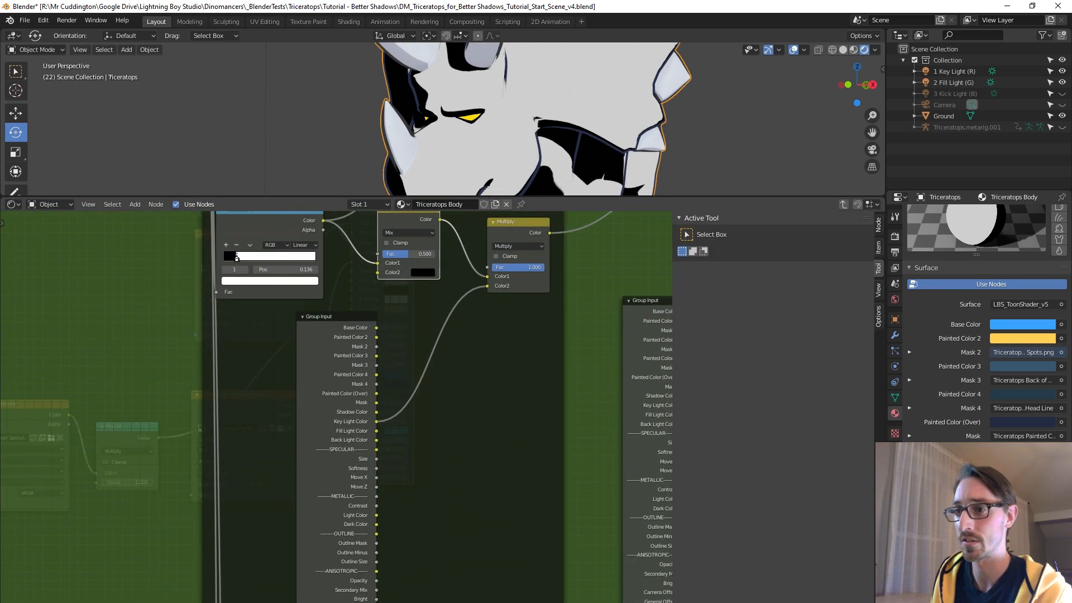
{"action": "left_click_drag", "start_coordinate": [323, 327], "coordinate": [292, 337]}
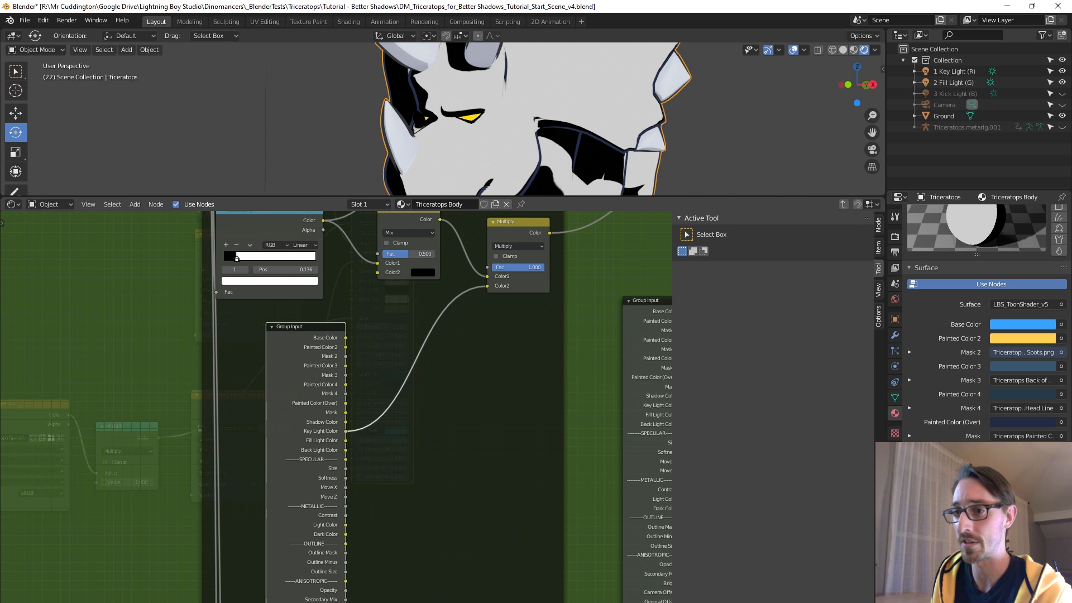
{"action": "left_click_drag", "start_coordinate": [346, 602], "coordinate": [377, 254]}
Step: Reconnect the last Mix node in the row to the Group Output, shrink the node editor, and leave the toon shader group
{"action": "scroll", "coordinate": [440, 323], "scroll_direction": "down", "scroll_amount": 7}
{"action": "scroll", "coordinate": [440, 323], "scroll_direction": "down", "scroll_amount": 5}
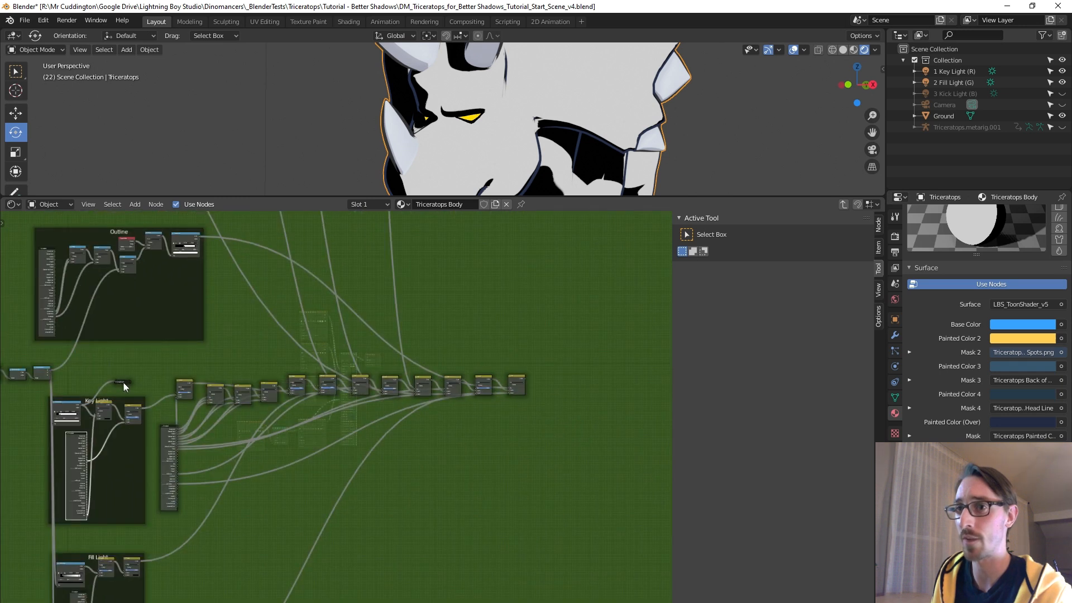
{"action": "scroll", "coordinate": [456, 422], "scroll_direction": "up", "scroll_amount": 4}
{"action": "scroll", "coordinate": [457, 423], "scroll_direction": "up", "scroll_amount": 4}
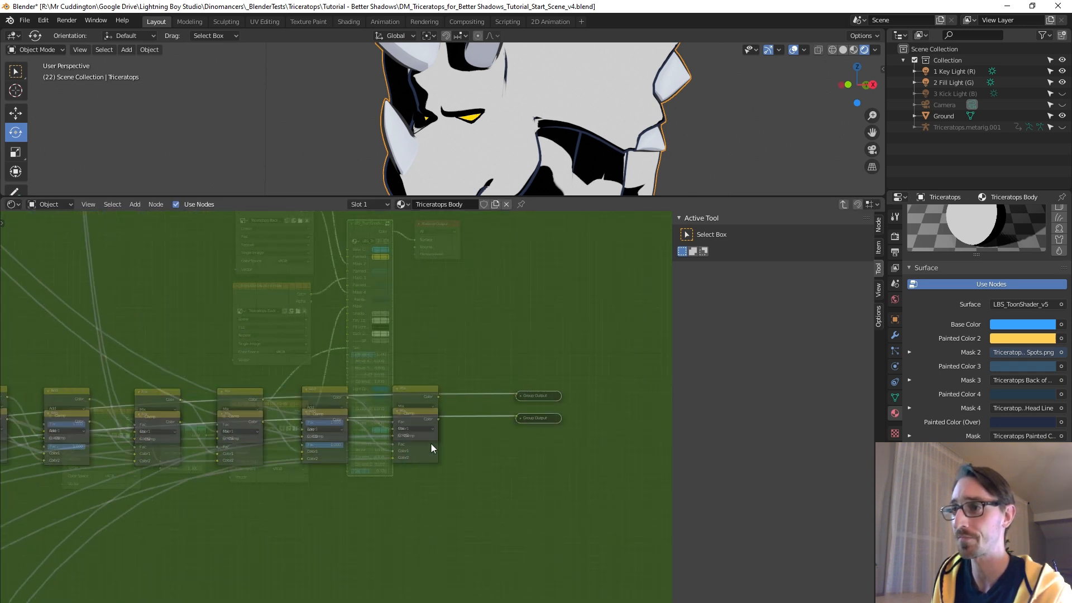
{"action": "left_click_drag", "start_coordinate": [551, 416], "coordinate": [547, 415]}
{"action": "left_click_drag", "start_coordinate": [535, 196], "coordinate": [522, 379]}
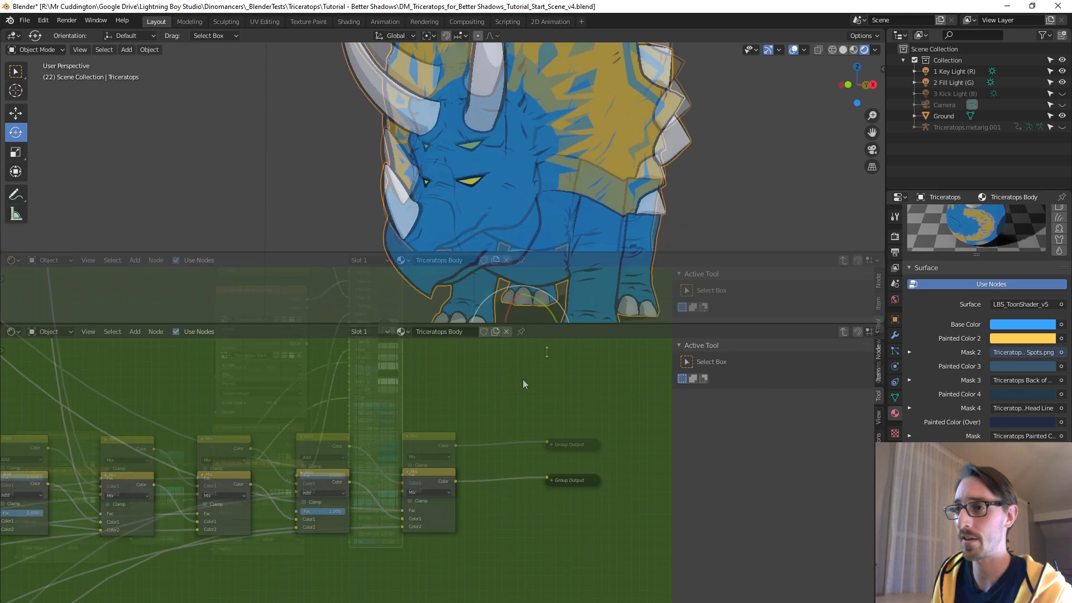
{"action": "key", "text": "Tab"}
{"action": "scroll", "coordinate": [184, 424], "scroll_direction": "down", "scroll_amount": 5}
{"action": "middle_click_drag", "start_coordinate": [178, 398], "coordinate": [231, 497]}
{"action": "key", "text": "shift+a"}
{"action": "left_click", "coordinate": [230, 497]}
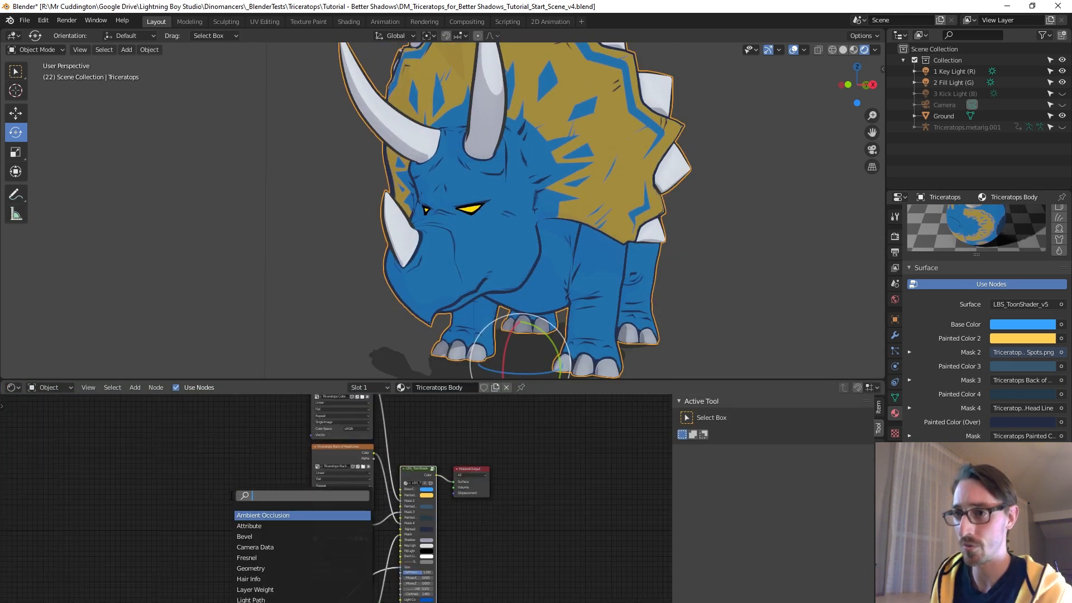
{"action": "key", "text": "shift+a"}
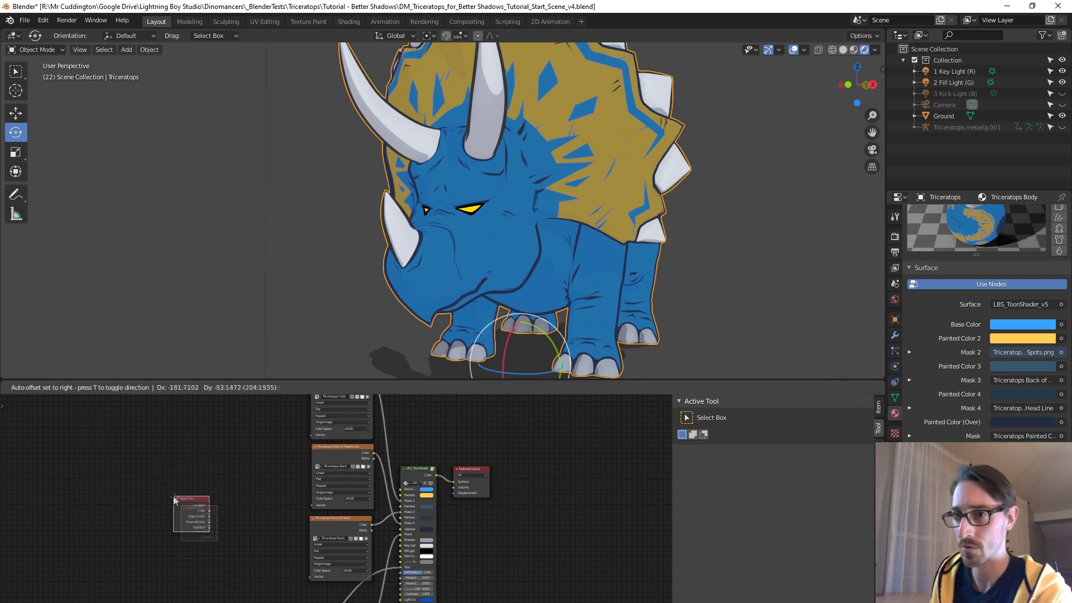
{"action": "left_click", "coordinate": [173, 496]}
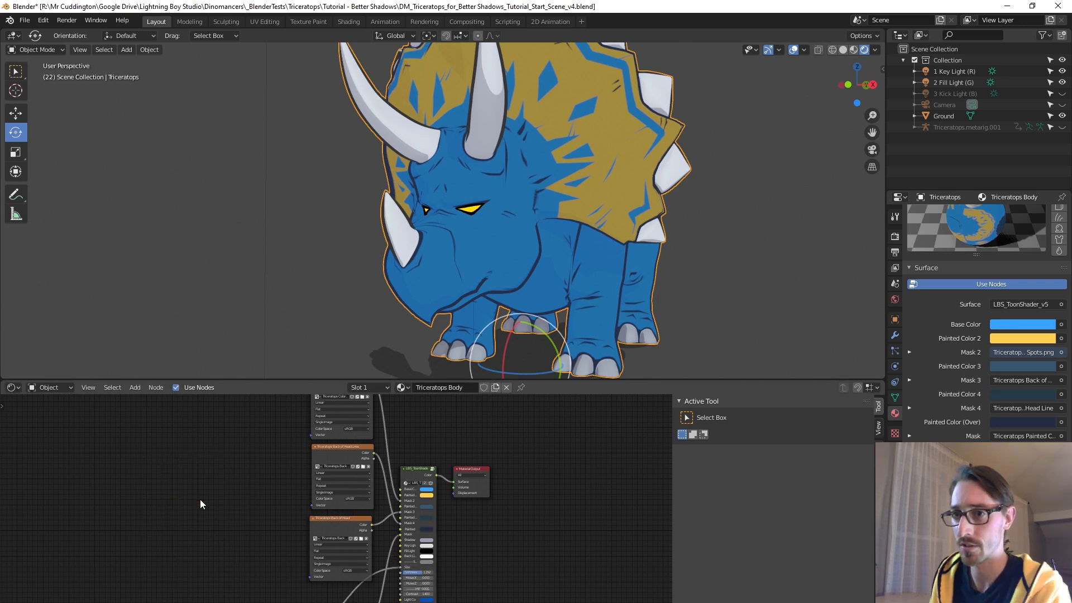
Step: Add an empty Image Texture node to the body material, beside the Triceratops Back of Head texture node
{"action": "key", "text": "shift+a"}
{"action": "left_click", "coordinate": [168, 475]}
{"action": "type", "text": "ima"}
{"action": "left_click", "coordinate": [212, 496]}
{"action": "left_click", "coordinate": [213, 515]}
Step: Link the empty Image Texture node's Color to the bottommost input of the LBS_ToonShader_v5 group node
{"action": "scroll", "coordinate": [280, 575], "scroll_direction": "up", "scroll_amount": 7}
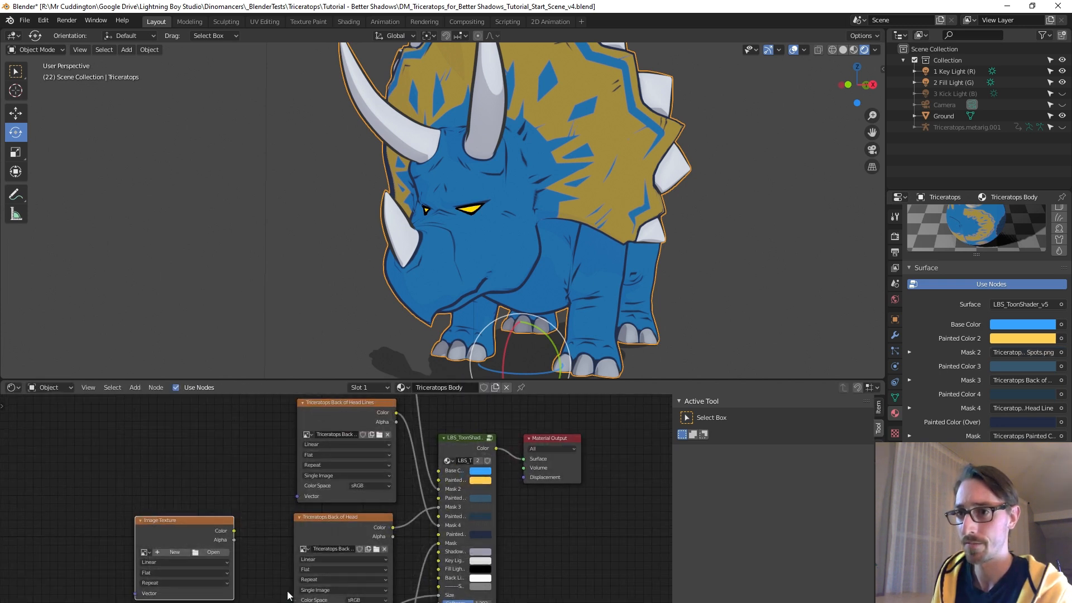
{"action": "middle_click_drag", "start_coordinate": [276, 592], "coordinate": [232, 456]}
{"action": "scroll", "coordinate": [229, 452], "scroll_direction": "down", "scroll_amount": 2}
{"action": "left_click_drag", "start_coordinate": [206, 413], "coordinate": [394, 602]}
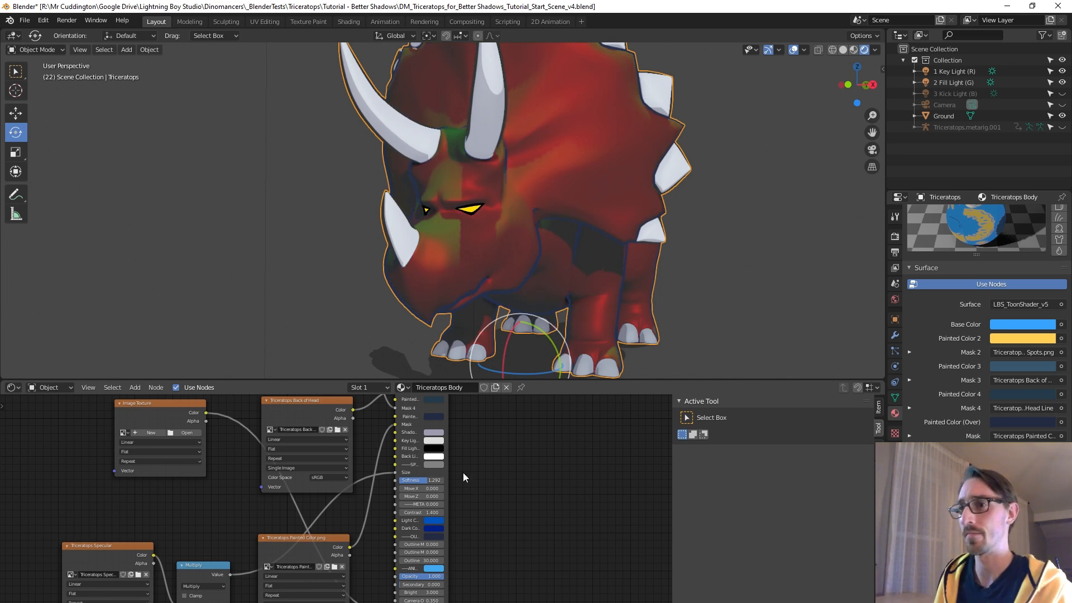
{"action": "middle_click_drag", "start_coordinate": [504, 468], "coordinate": [490, 548]}
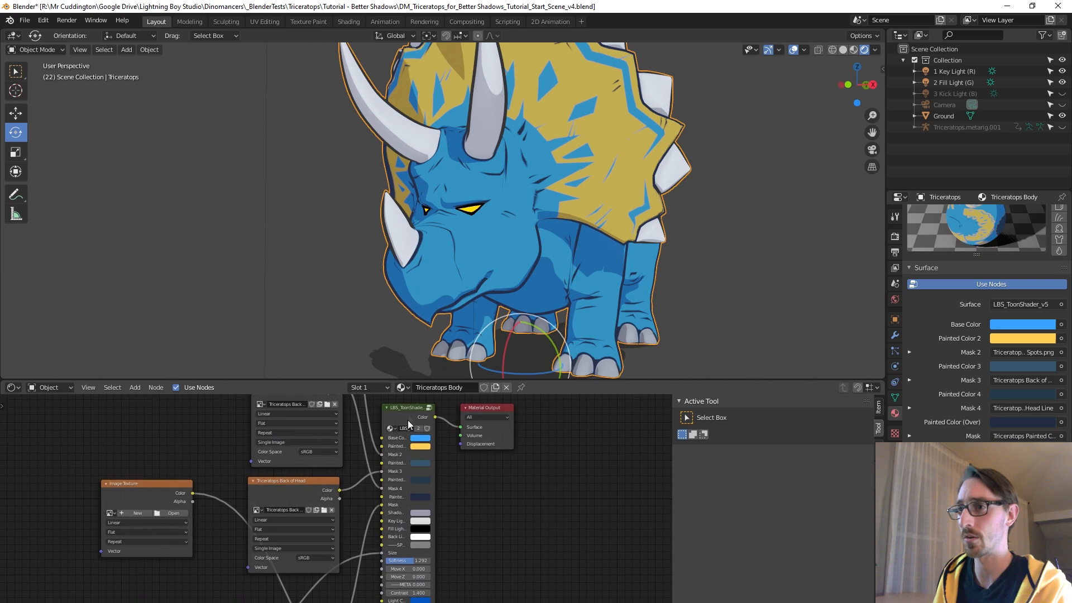
Step: Inside the LBS_ToonShader_v5 group, rename the Fac group input to "Shadow Mask"
{"action": "left_click", "coordinate": [406, 412]}
{"action": "key", "text": "Tab"}
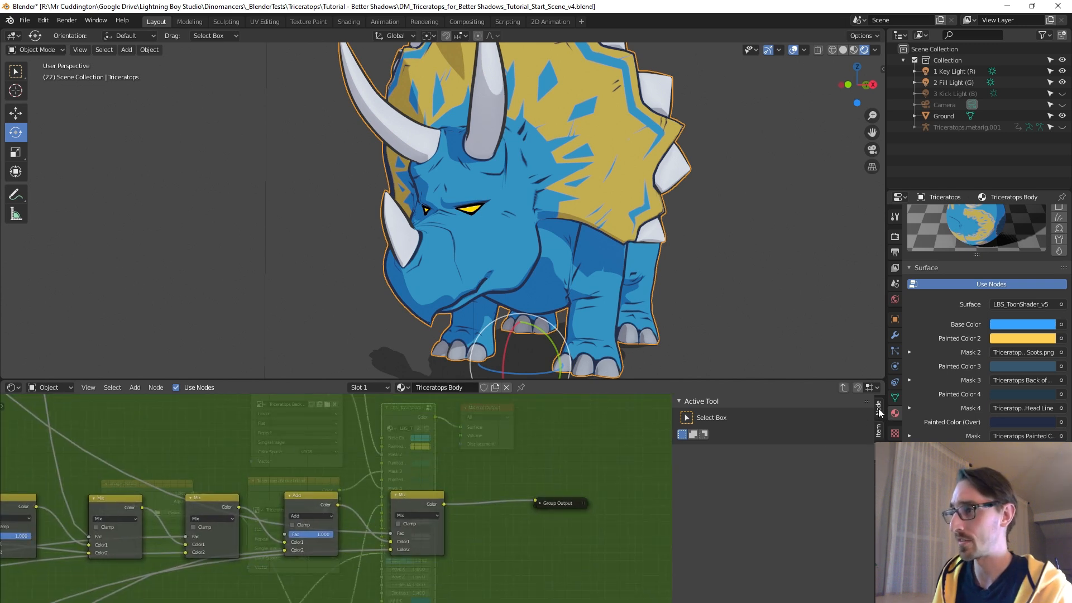
{"action": "left_click", "coordinate": [878, 408]}
{"action": "scroll", "coordinate": [732, 457], "scroll_direction": "down", "scroll_amount": 3}
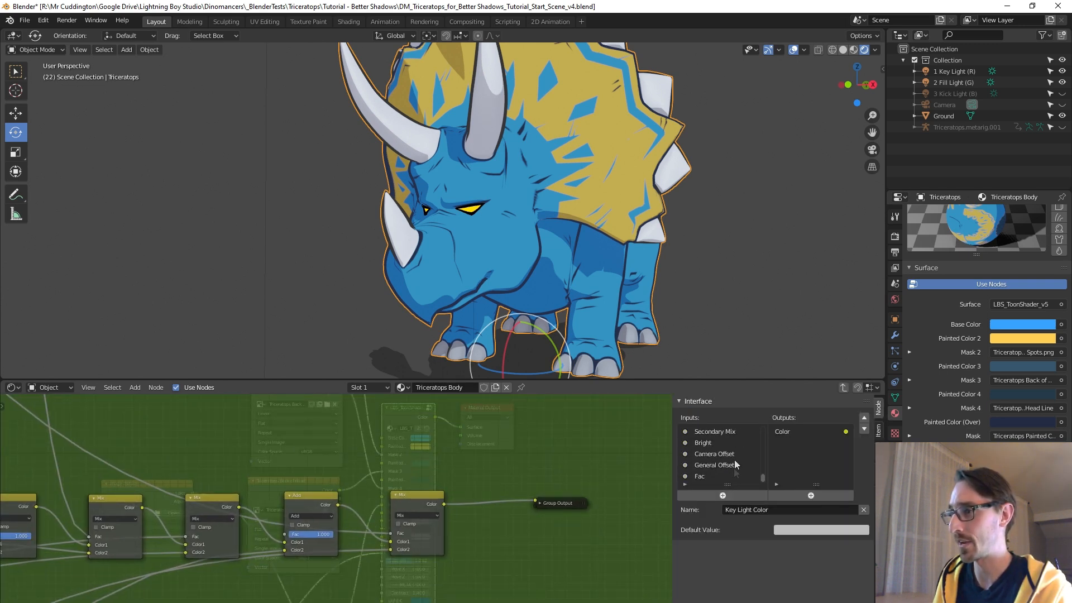
{"action": "left_click", "coordinate": [704, 476]}
{"action": "left_click", "coordinate": [776, 510]}
{"action": "type", "text": "Shadow Mas"}
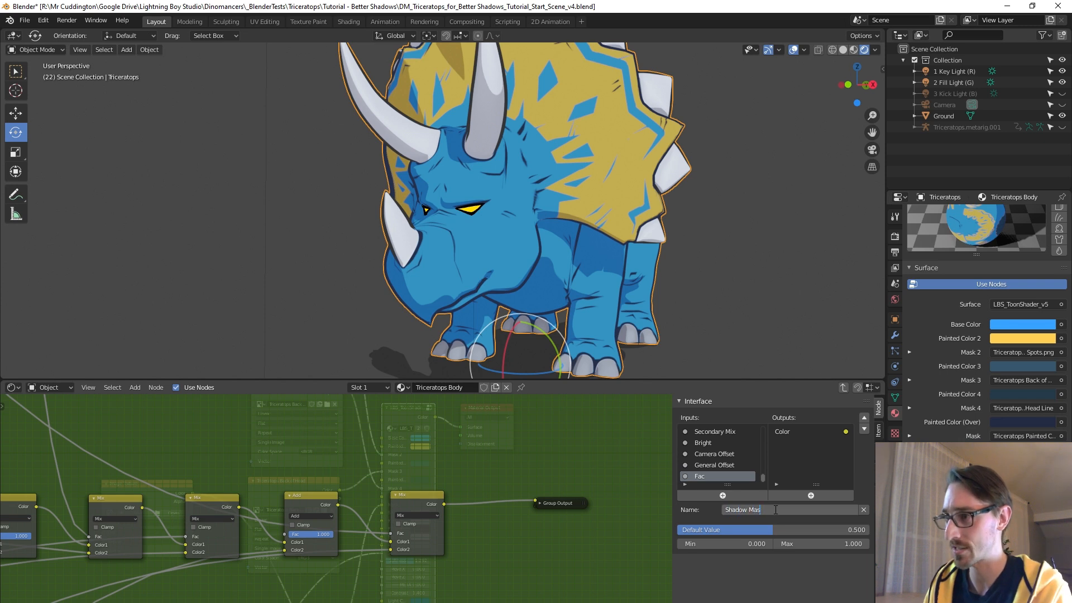
{"action": "type", "text": "k"}
{"action": "key", "text": "Return"}
Step: Move the Shadow Mask input up the group's input list to between Mask and Shadow Color, and leave the group
{"action": "left_click", "coordinate": [864, 419]}
{"action": "left_click", "coordinate": [863, 419]}
{"action": "left_click", "coordinate": [864, 419]}
{"action": "left_click", "coordinate": [862, 418]}
{"action": "left_click", "coordinate": [862, 418]}
{"action": "left_click", "coordinate": [862, 418]}
{"action": "left_click", "coordinate": [862, 418]}
{"action": "left_click", "coordinate": [862, 418]}
{"action": "left_click", "coordinate": [868, 420]}
{"action": "left_click", "coordinate": [869, 419]}
{"action": "left_click", "coordinate": [868, 420]}
{"action": "left_click", "coordinate": [869, 420]}
{"action": "left_click", "coordinate": [869, 420]}
{"action": "scroll", "coordinate": [725, 465], "scroll_direction": "up", "scroll_amount": 4}
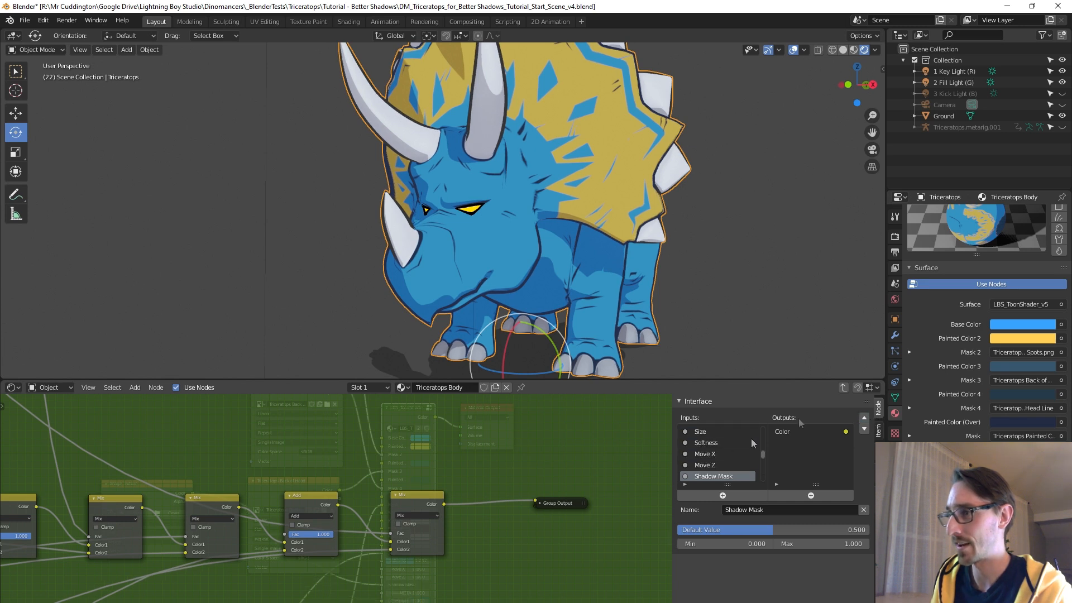
{"action": "left_click", "coordinate": [867, 417]}
{"action": "left_click", "coordinate": [866, 417]}
{"action": "left_click", "coordinate": [866, 417]}
{"action": "left_click", "coordinate": [866, 417]}
{"action": "left_click", "coordinate": [866, 417]}
{"action": "left_click", "coordinate": [866, 417]}
{"action": "left_click", "coordinate": [866, 417]}
{"action": "scroll", "coordinate": [708, 452], "scroll_direction": "up", "scroll_amount": 2}
{"action": "scroll", "coordinate": [708, 452], "scroll_direction": "down", "scroll_amount": 1}
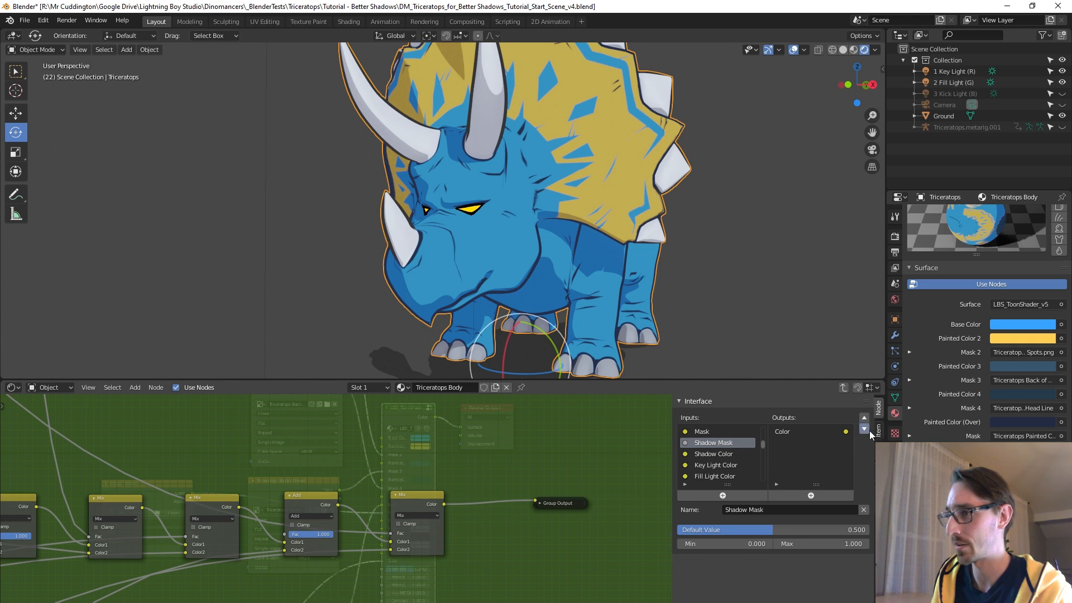
{"action": "key", "text": "Tab"}
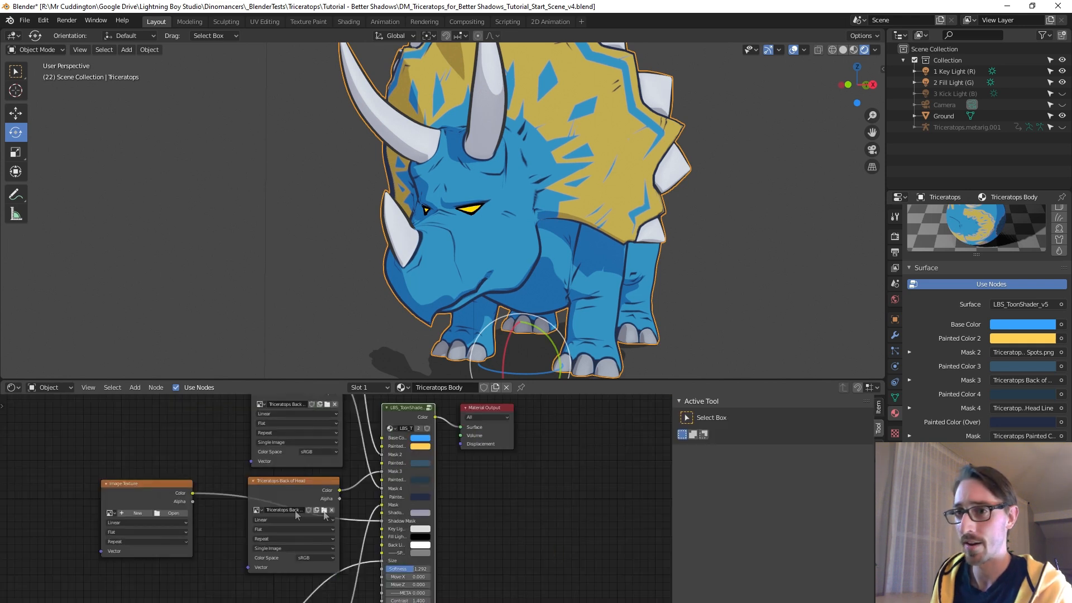
Step: Start a new image in the empty Image Texture node and name it "Triceratops Shadow Mask"
{"action": "middle_click_drag", "start_coordinate": [222, 518], "coordinate": [404, 524]}
{"action": "scroll", "coordinate": [399, 522], "scroll_direction": "up", "scroll_amount": 4}
{"action": "middle_click_drag", "start_coordinate": [288, 493], "coordinate": [302, 487]}
{"action": "left_click_drag", "start_coordinate": [316, 484], "coordinate": [314, 488]}
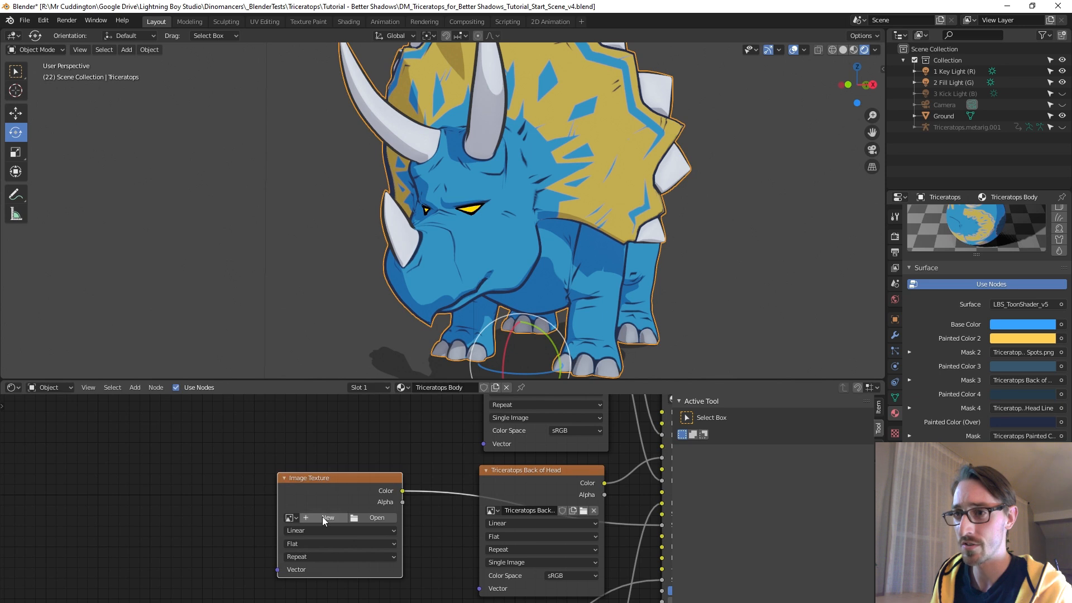
{"action": "left_click", "coordinate": [322, 516]}
{"action": "type", "text": "Trice"}
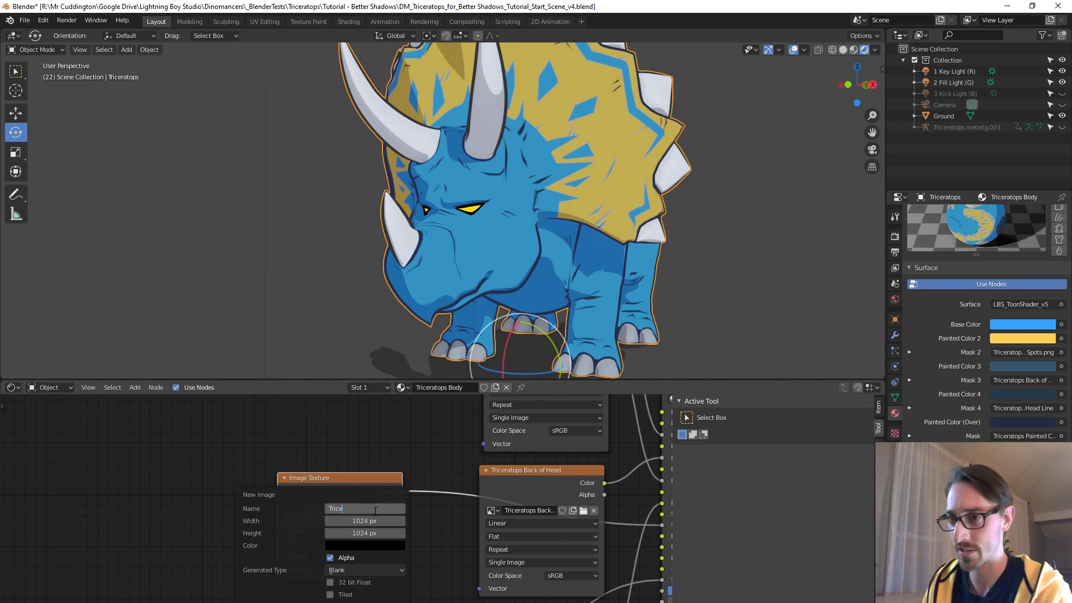
{"action": "type", "text": "ratops Shadow Mask"}
{"action": "key", "text": "Return"}
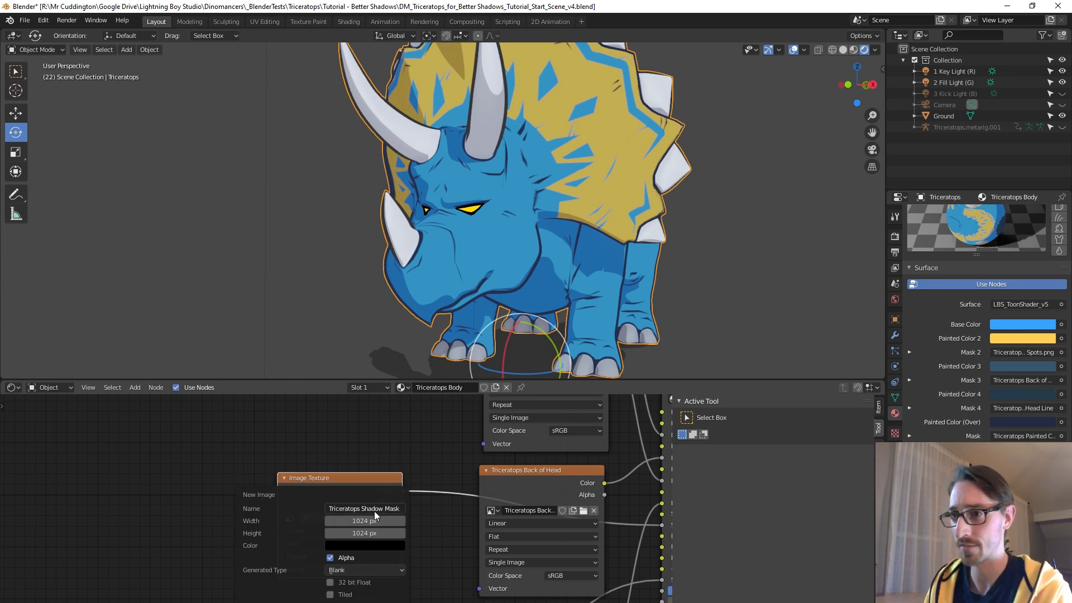
Step: Set the new image's width and height to 4096 px, disable Alpha, and create it
{"action": "left_click", "coordinate": [365, 522]}
{"action": "key", "text": "Return"}
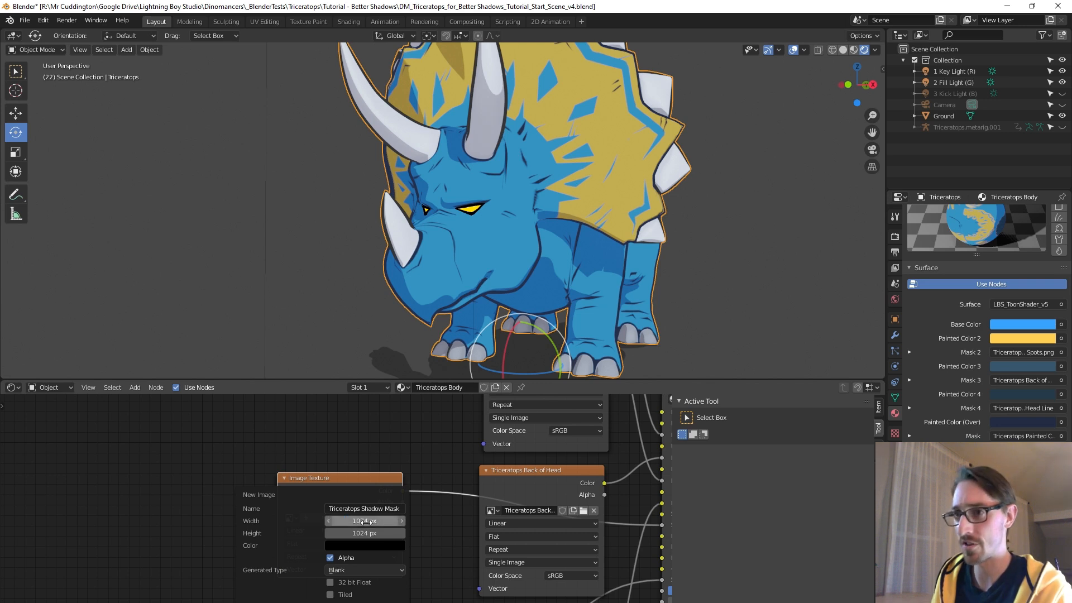
{"action": "left_click", "coordinate": [358, 522]}
{"action": "type", "text": "4096"}
{"action": "key", "text": "Return"}
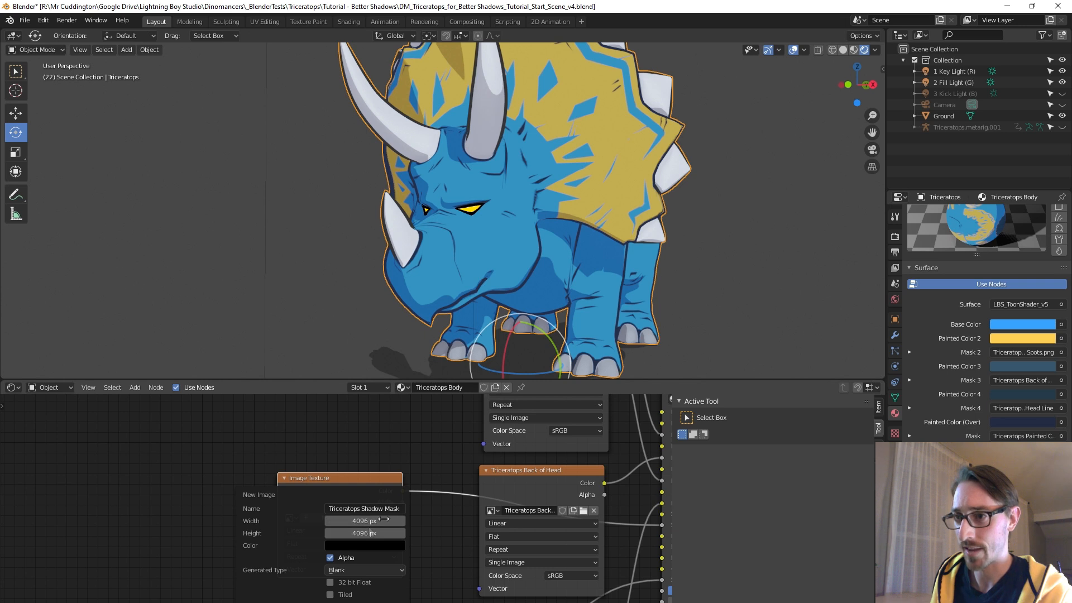
{"action": "left_click", "coordinate": [331, 558]}
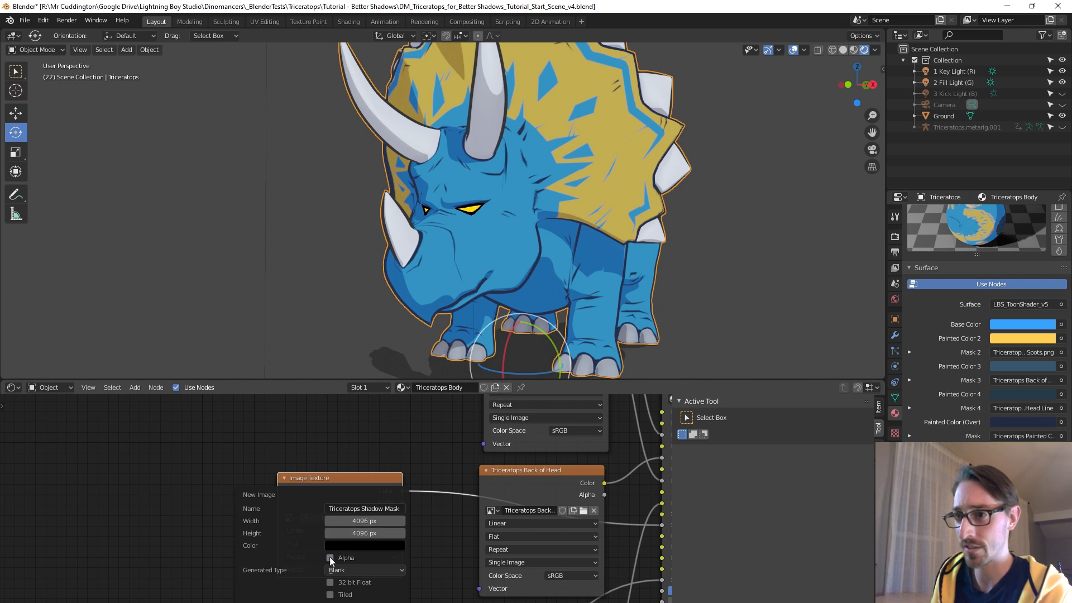
{"action": "key", "text": "Return"}
{"action": "scroll", "coordinate": [398, 542], "scroll_direction": "down", "scroll_amount": 2}
{"action": "middle_click_drag", "start_coordinate": [403, 535], "coordinate": [414, 494]}
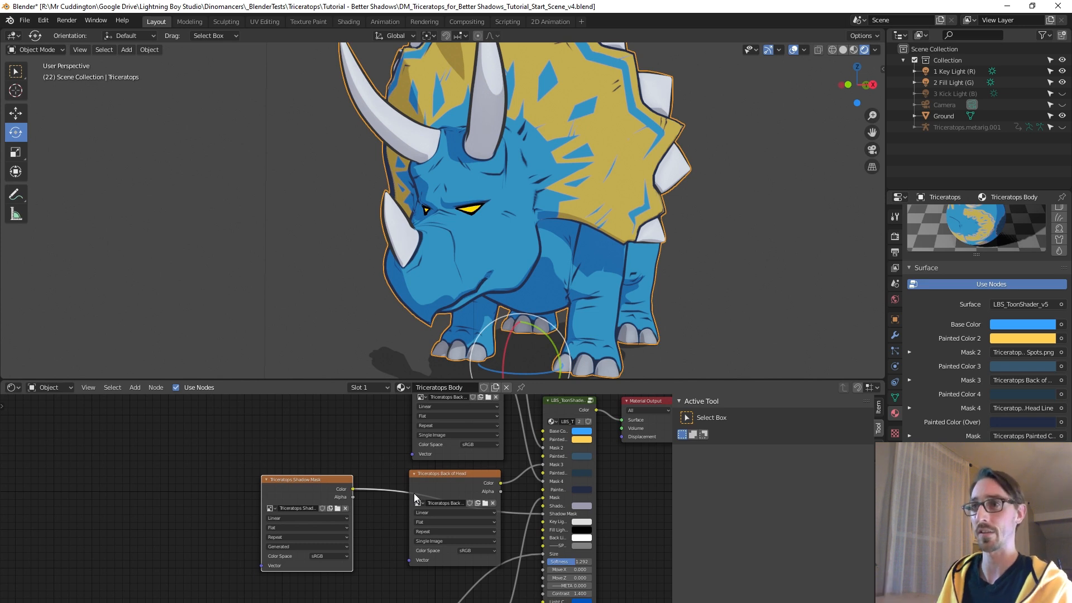
Step: Enlarge the 3D viewport and put the triceratops into Texture Paint mode with the Triceratops Body material's Shadow Mask texture as target
{"action": "left_click_drag", "start_coordinate": [558, 382], "coordinate": [580, 450]}
{"action": "middle_click_drag", "start_coordinate": [615, 301], "coordinate": [514, 293]}
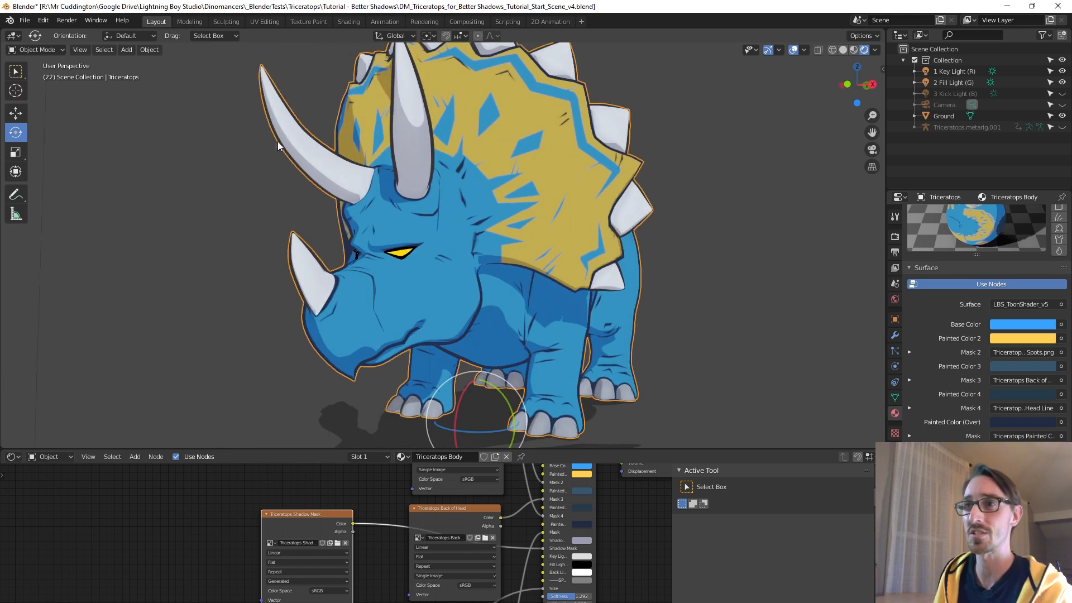
{"action": "scroll", "coordinate": [273, 178], "scroll_direction": "up", "scroll_amount": 2}
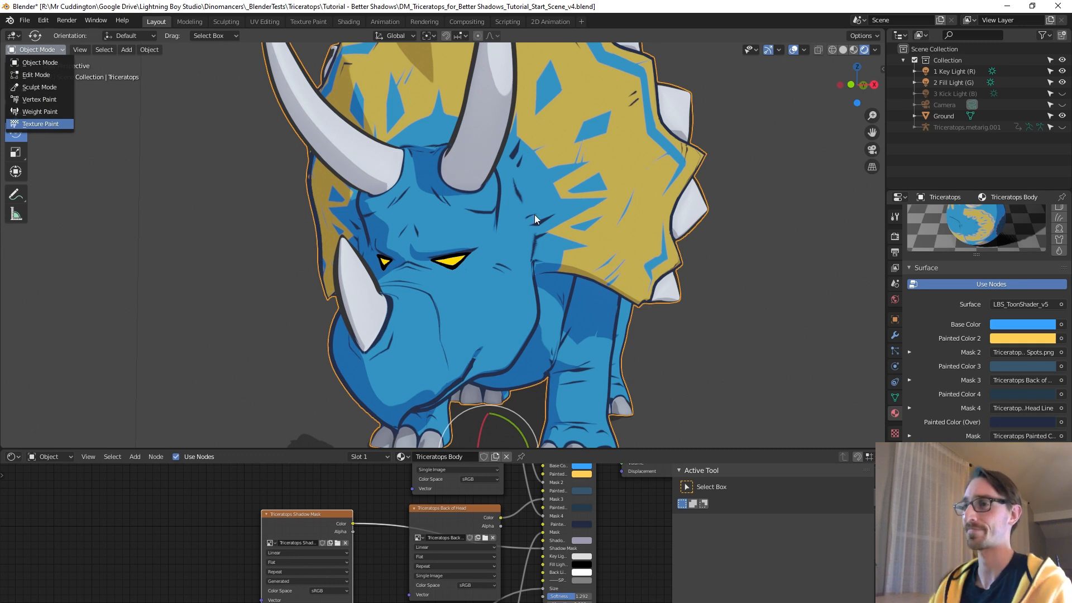
{"action": "key", "text": "Return"}
{"action": "key", "text": "n"}
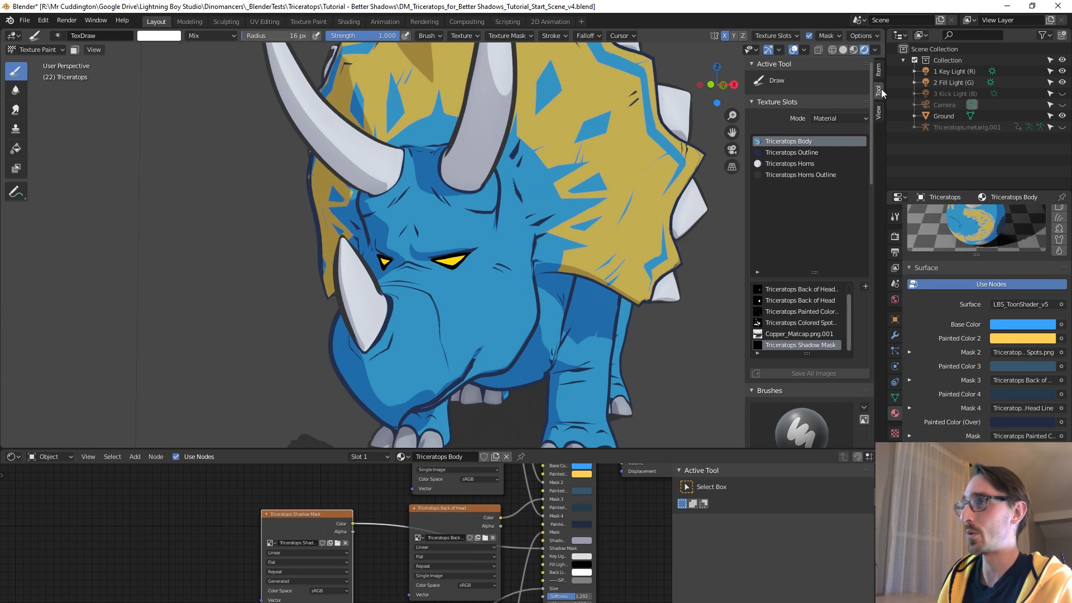
{"action": "left_click", "coordinate": [791, 140]}
{"action": "scroll", "coordinate": [790, 140], "scroll_direction": "down", "scroll_amount": 3}
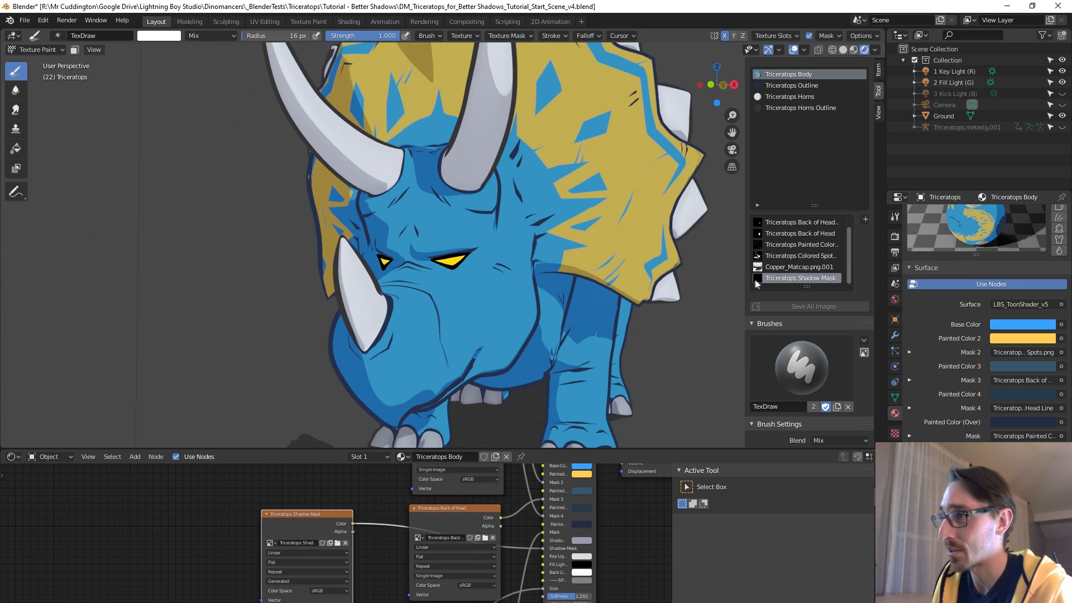
{"action": "scroll", "coordinate": [808, 224], "scroll_direction": "down", "scroll_amount": 8}
{"action": "scroll", "coordinate": [802, 365], "scroll_direction": "down", "scroll_amount": 4}
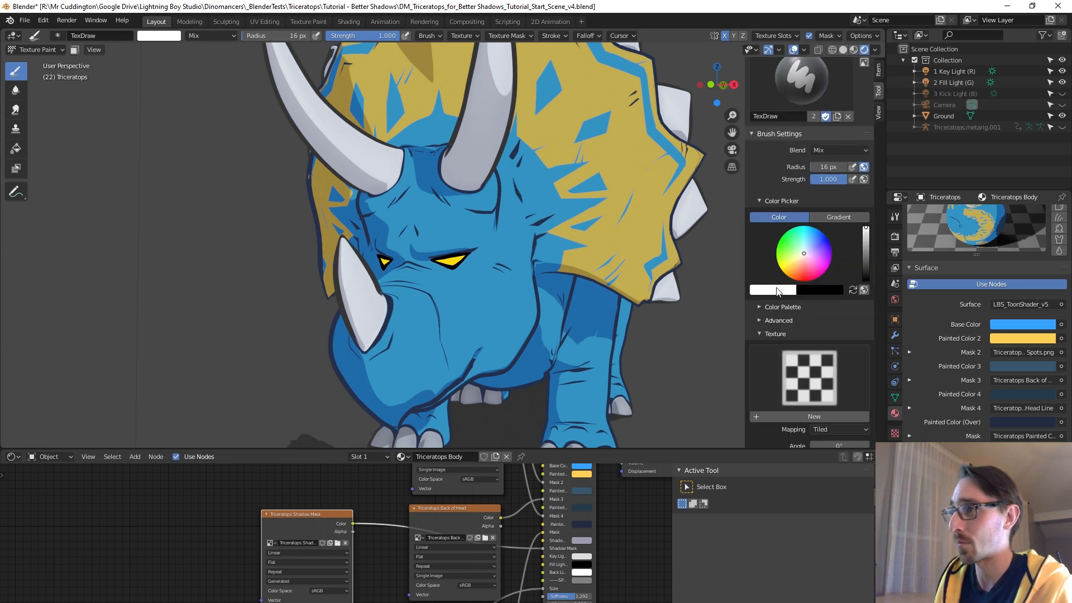
Step: Paint white on the shadow mask around the triceratops's eye and onto the brow with the 16 px TexDraw brush
{"action": "scroll", "coordinate": [431, 272], "scroll_direction": "up", "scroll_amount": 6}
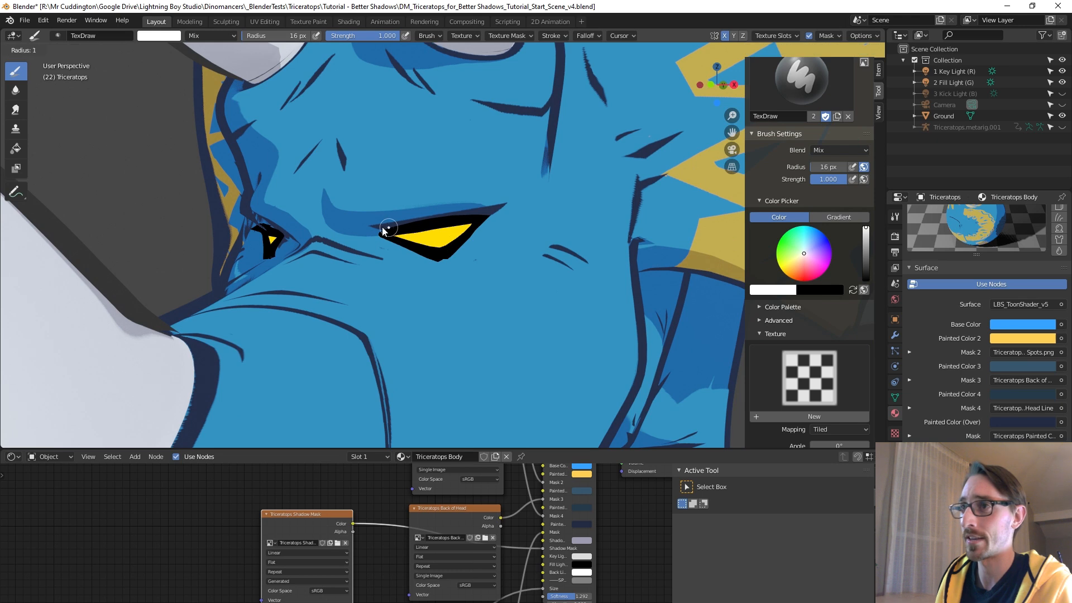
{"action": "left_click_drag", "start_coordinate": [507, 209], "coordinate": [504, 206]}
{"action": "left_click_drag", "start_coordinate": [505, 207], "coordinate": [447, 260]}
{"action": "left_click_drag", "start_coordinate": [446, 259], "coordinate": [387, 241]}
{"action": "left_click_drag", "start_coordinate": [333, 215], "coordinate": [307, 193]}
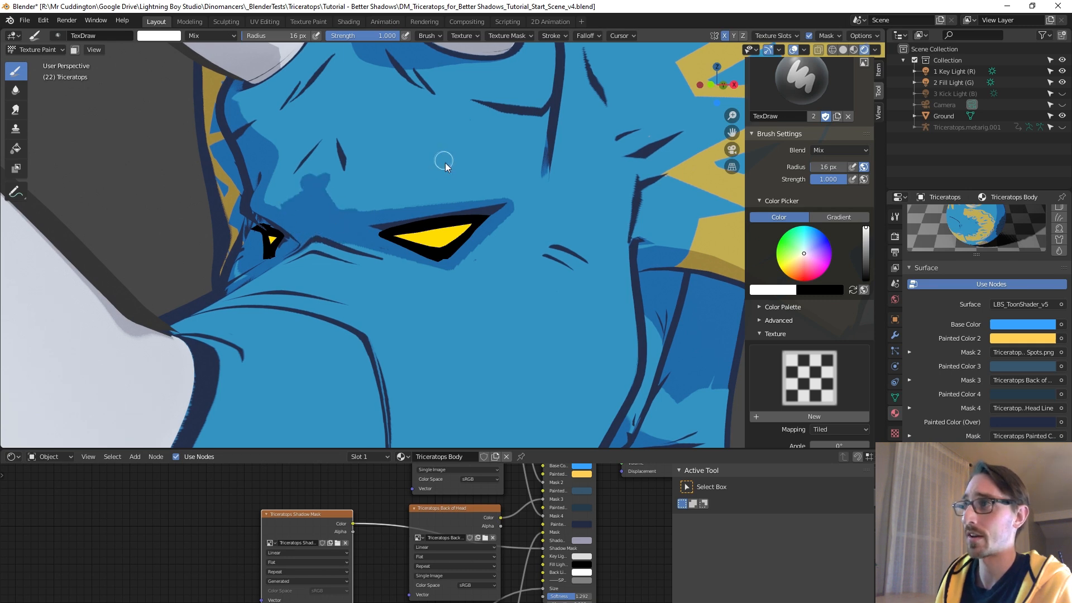
Step: Fill in the painted shadow on the brow between the eyes and add a stroke below the eye
{"action": "scroll", "coordinate": [444, 163], "scroll_direction": "down", "scroll_amount": 6}
{"action": "scroll", "coordinate": [407, 153], "scroll_direction": "up", "scroll_amount": 2}
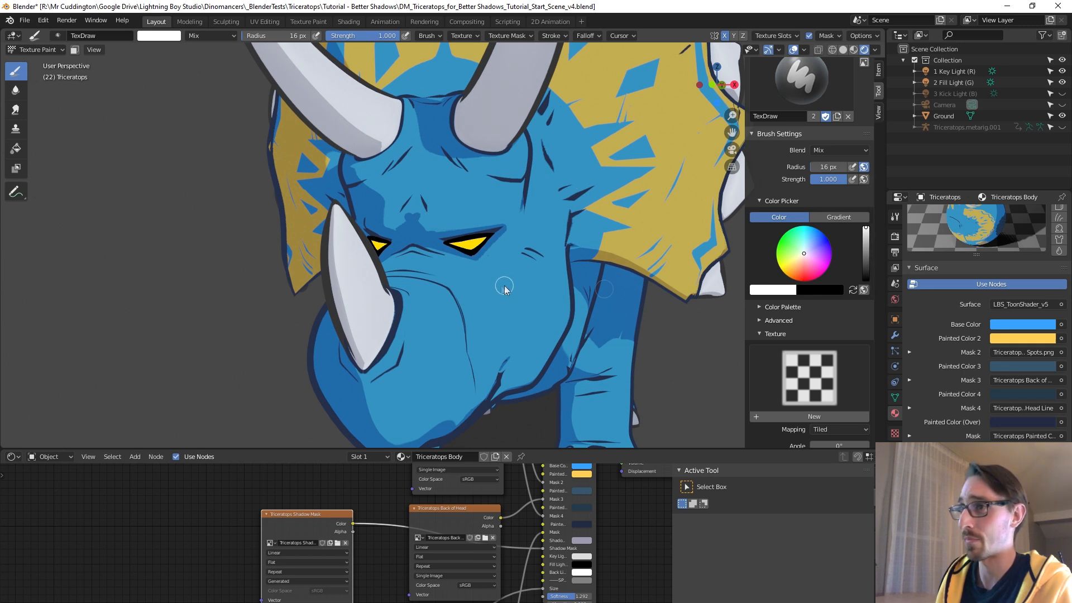
{"action": "scroll", "coordinate": [502, 286], "scroll_direction": "up", "scroll_amount": 2}
{"action": "left_click_drag", "start_coordinate": [395, 191], "coordinate": [420, 217]}
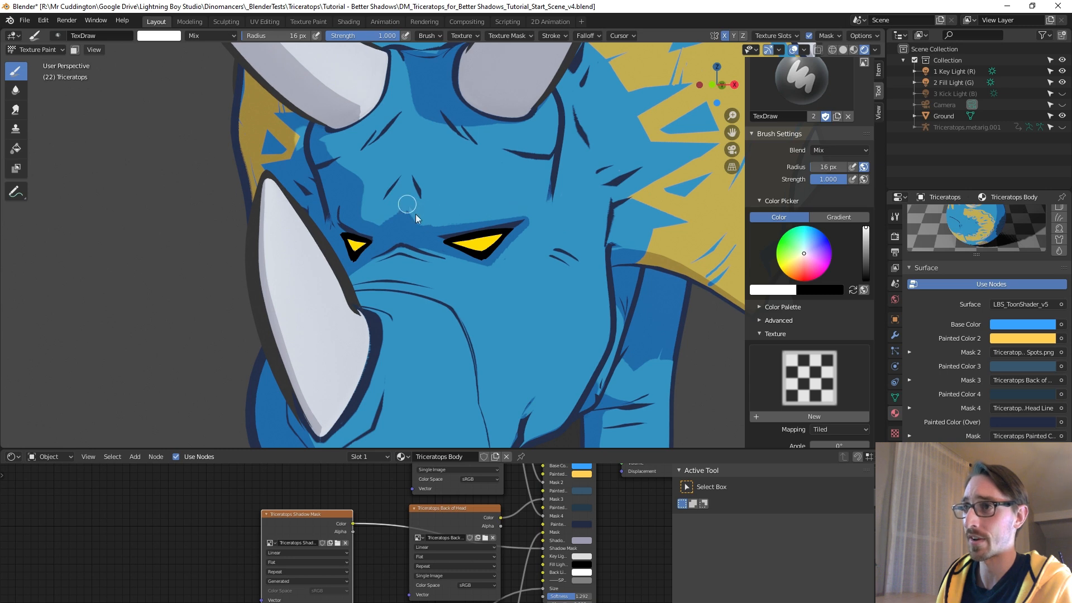
{"action": "middle_click_drag", "start_coordinate": [433, 220], "coordinate": [402, 277]}
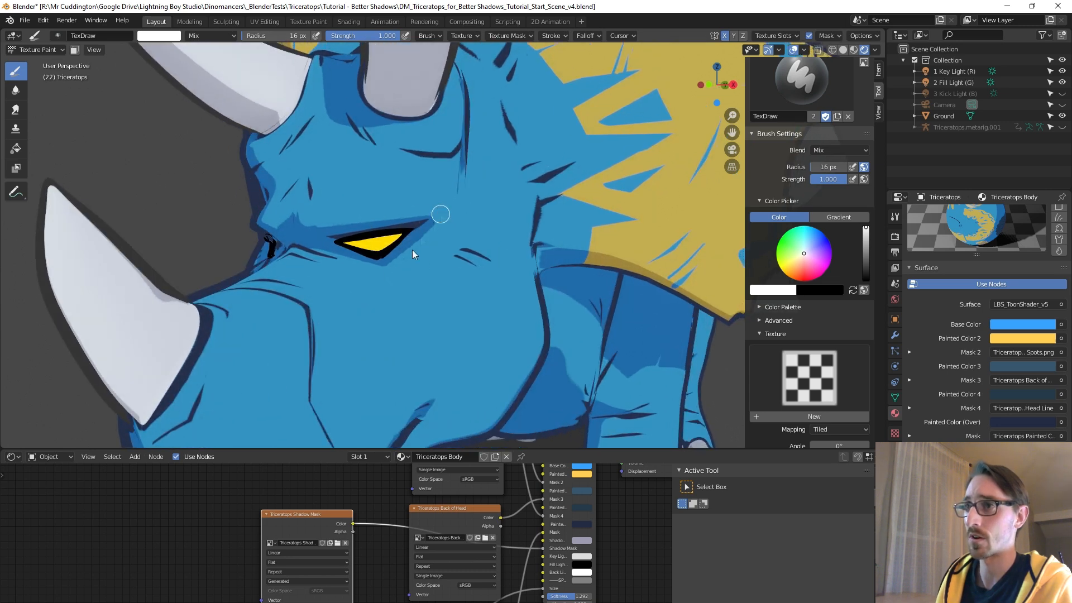
{"action": "left_click_drag", "start_coordinate": [393, 281], "coordinate": [411, 272]}
{"action": "scroll", "coordinate": [411, 273], "scroll_direction": "down", "scroll_amount": 6}
{"action": "mouse_move", "coordinate": [456, 260]}
{"action": "middle_mouse_down"}
{"action": "mouse_move", "coordinate": [417, 250]}
{"action": "mouse_move", "coordinate": [501, 260]}
{"action": "mouse_move", "coordinate": [431, 259]}
{"action": "middle_mouse_up"}
{"action": "scroll", "coordinate": [441, 251], "scroll_direction": "up", "scroll_amount": 5}
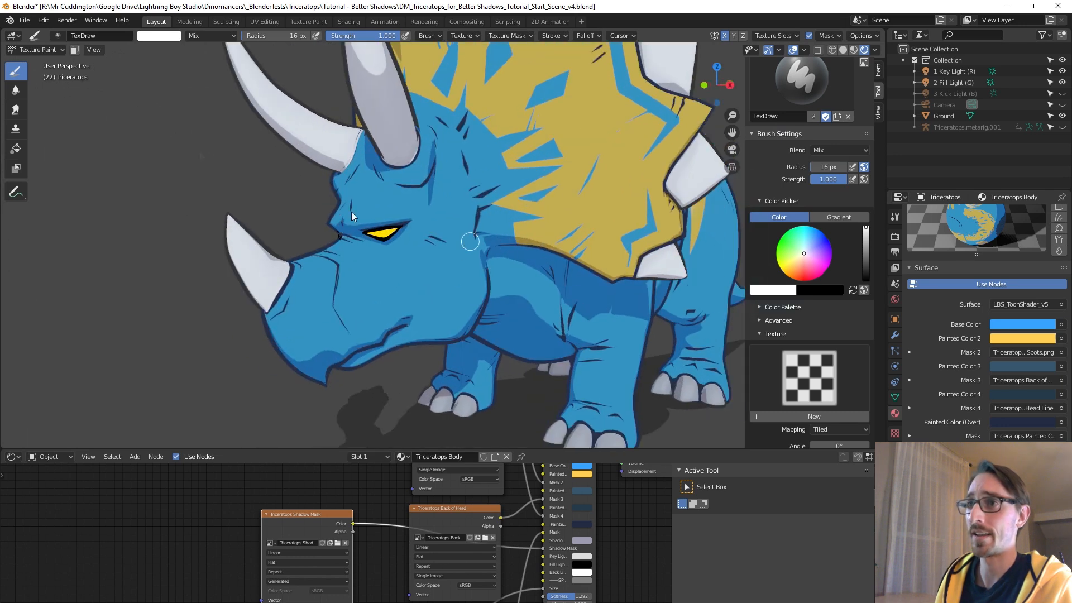
Step: Return to Object Mode and rotate 1 Key Light (R) by a trackball turn of 34.4° and 61.9°
{"action": "left_click", "coordinate": [63, 53]}
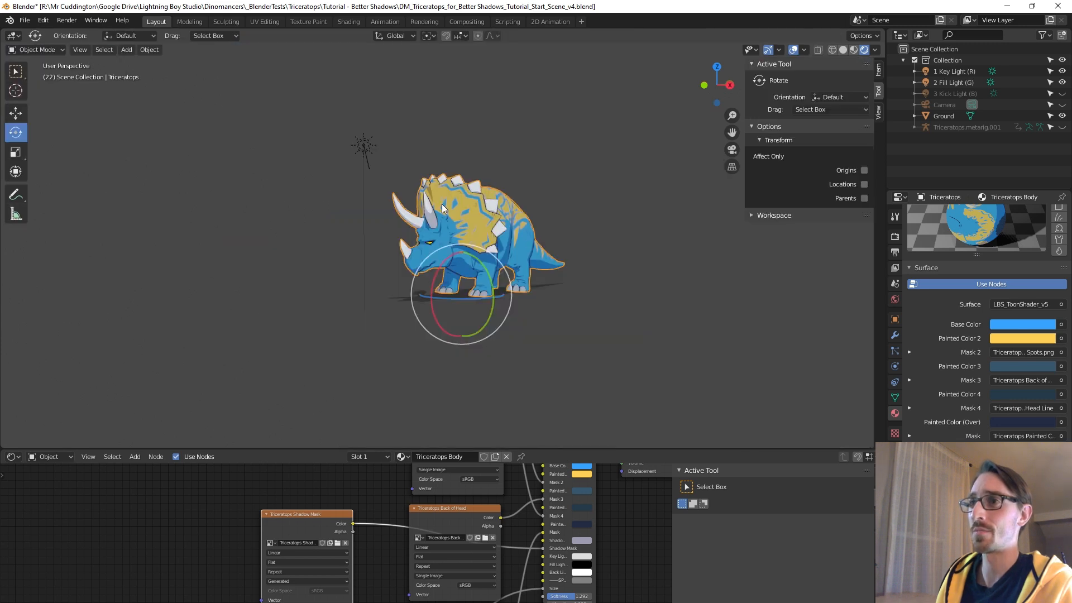
{"action": "scroll", "coordinate": [352, 113], "scroll_direction": "up", "scroll_amount": 3}
{"action": "left_click", "coordinate": [326, 94]}
{"action": "left_click_drag", "start_coordinate": [326, 96], "coordinate": [311, 84]}
{"action": "scroll", "coordinate": [430, 204], "scroll_direction": "up", "scroll_amount": 8}
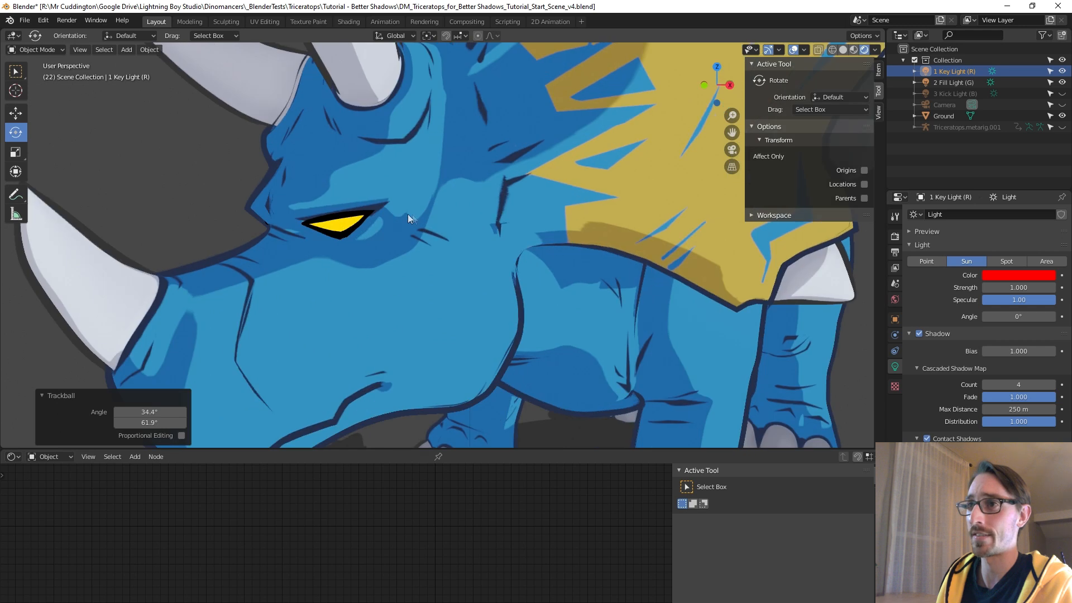
Step: Rotate 1 Key Light (R) by a further trackball turn of 11.5° and -61.3°
{"action": "middle_click_drag", "start_coordinate": [399, 214], "coordinate": [403, 249]}
{"action": "scroll", "coordinate": [395, 209], "scroll_direction": "down", "scroll_amount": 8}
{"action": "middle_click_drag", "start_coordinate": [442, 219], "coordinate": [393, 100]}
{"action": "left_click_drag", "start_coordinate": [393, 100], "coordinate": [263, 114]}
{"action": "middle_click_drag", "start_coordinate": [391, 223], "coordinate": [424, 210]}
{"action": "scroll", "coordinate": [424, 209], "scroll_direction": "down", "scroll_amount": 3}
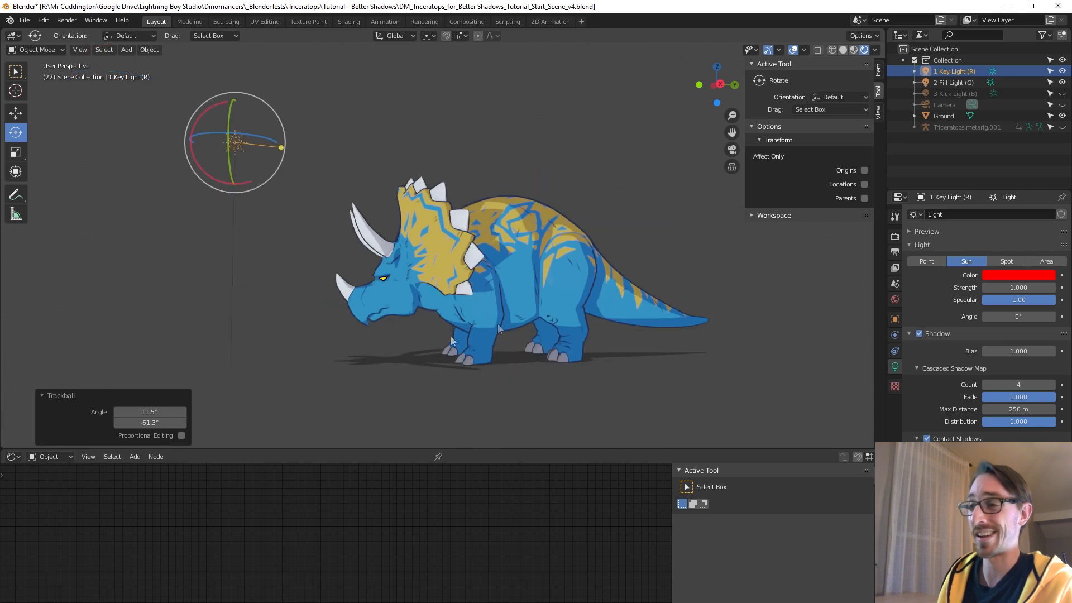
Step: Load Triceratops Shadow Mask_v2.png from the parent Triceratops folder into the body material's Triceratops Shadow Mask node
{"action": "left_click", "coordinate": [424, 299]}
{"action": "scroll", "coordinate": [358, 542], "scroll_direction": "up", "scroll_amount": 4}
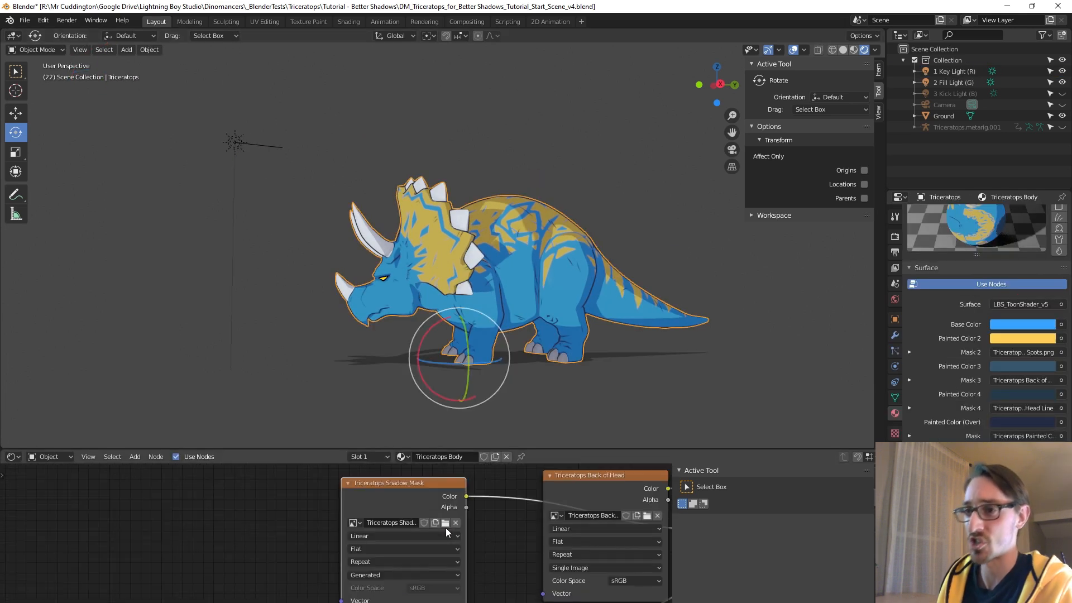
{"action": "left_click", "coordinate": [444, 525]}
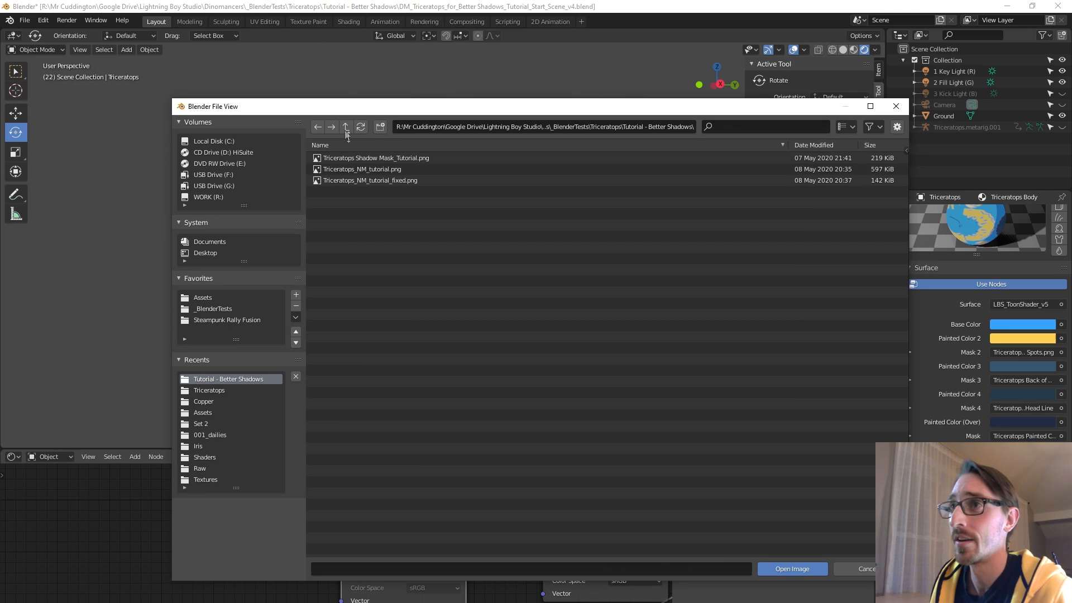
{"action": "left_click", "coordinate": [346, 127]}
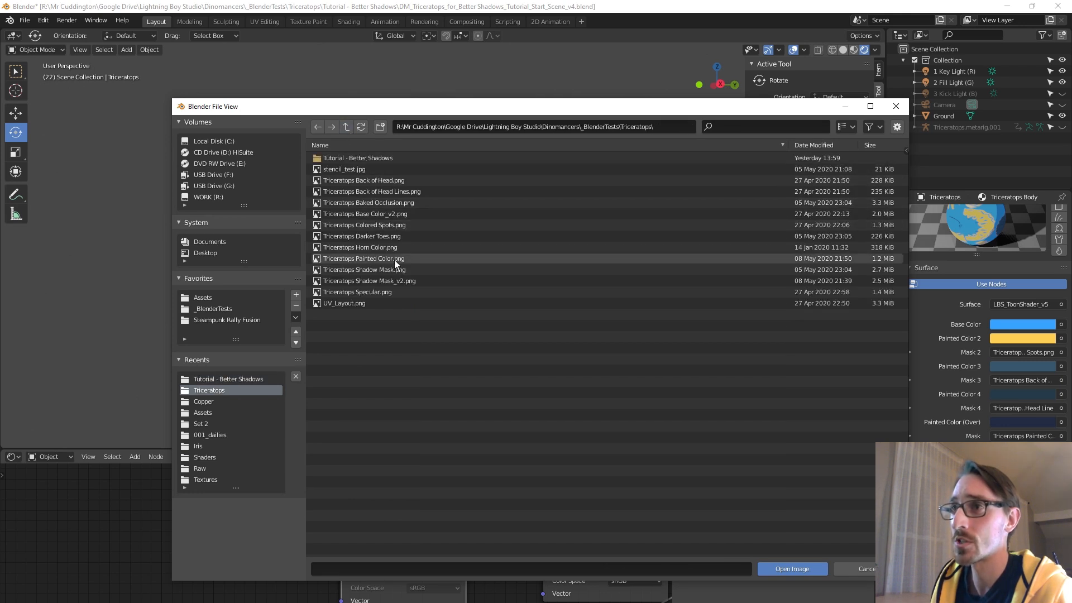
{"action": "left_click", "coordinate": [418, 281]}
{"action": "left_click", "coordinate": [801, 571]}
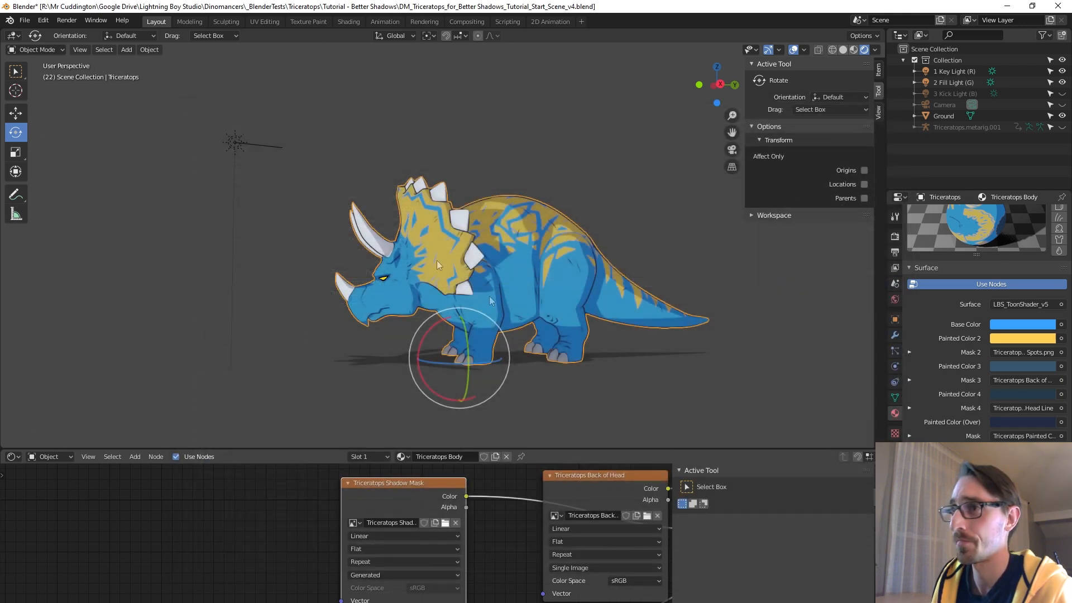
Step: Rotate 1 Key Light (R) toward the triceratops's side, finishing with a trackball turn of 4.01° and -22.9°
{"action": "left_click", "coordinate": [235, 144]}
{"action": "left_click_drag", "start_coordinate": [213, 116], "coordinate": [258, 103]}
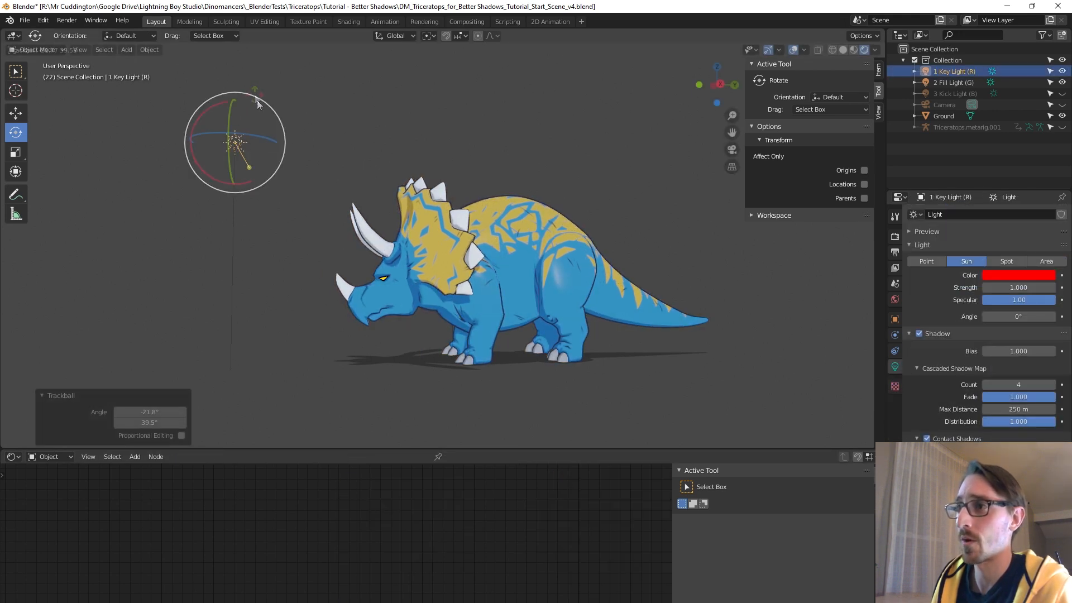
{"action": "middle_click_drag", "start_coordinate": [256, 101], "coordinate": [357, 129]}
{"action": "left_click_drag", "start_coordinate": [297, 110], "coordinate": [276, 114]}
Step: Examine the masked shadows on the triceratops's feet, legs, chest and head up close from several angles
{"action": "middle_click_drag", "start_coordinate": [515, 242], "coordinate": [467, 215], "text": "shift"}
{"action": "scroll", "coordinate": [410, 205], "scroll_direction": "up", "scroll_amount": 6}
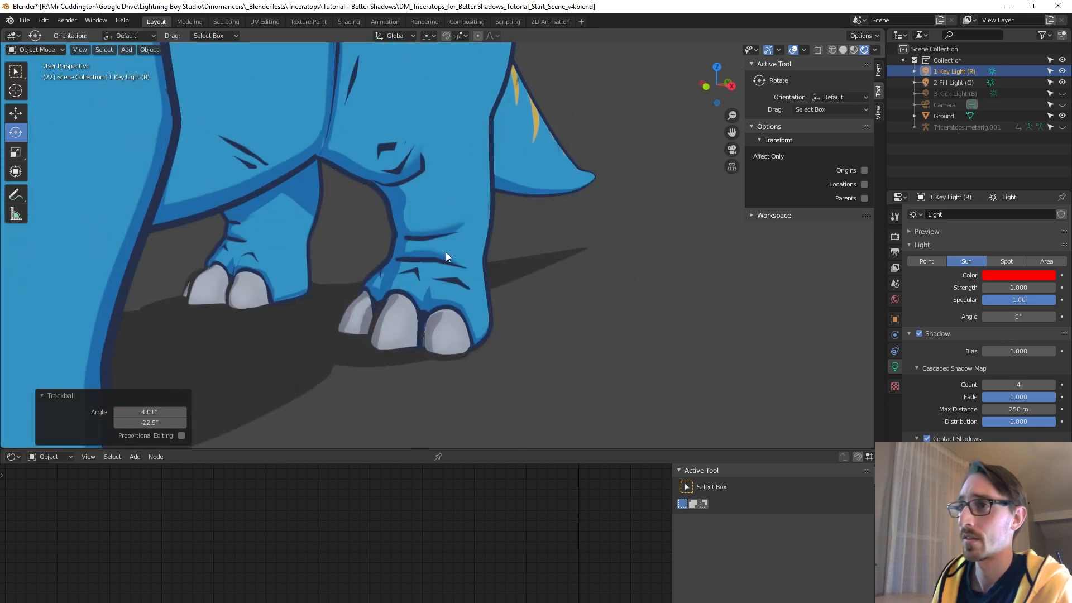
{"action": "middle_click_drag", "start_coordinate": [430, 246], "coordinate": [446, 263]}
{"action": "scroll", "coordinate": [407, 199], "scroll_direction": "down", "scroll_amount": 6}
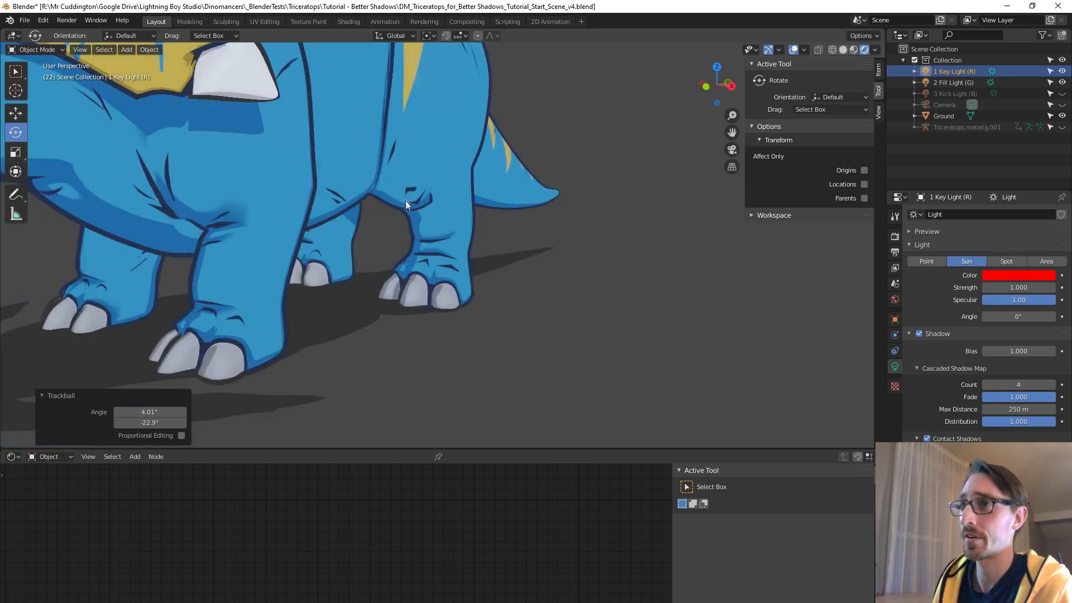
{"action": "middle_click_drag", "start_coordinate": [376, 208], "coordinate": [411, 242], "text": "shift"}
{"action": "scroll", "coordinate": [492, 228], "scroll_direction": "up", "scroll_amount": 4}
{"action": "middle_click_drag", "start_coordinate": [489, 226], "coordinate": [446, 270]}
{"action": "scroll", "coordinate": [308, 240], "scroll_direction": "down", "scroll_amount": 4}
{"action": "middle_click_drag", "start_coordinate": [387, 240], "coordinate": [463, 244]}
{"action": "scroll", "coordinate": [242, 240], "scroll_direction": "up", "scroll_amount": 6}
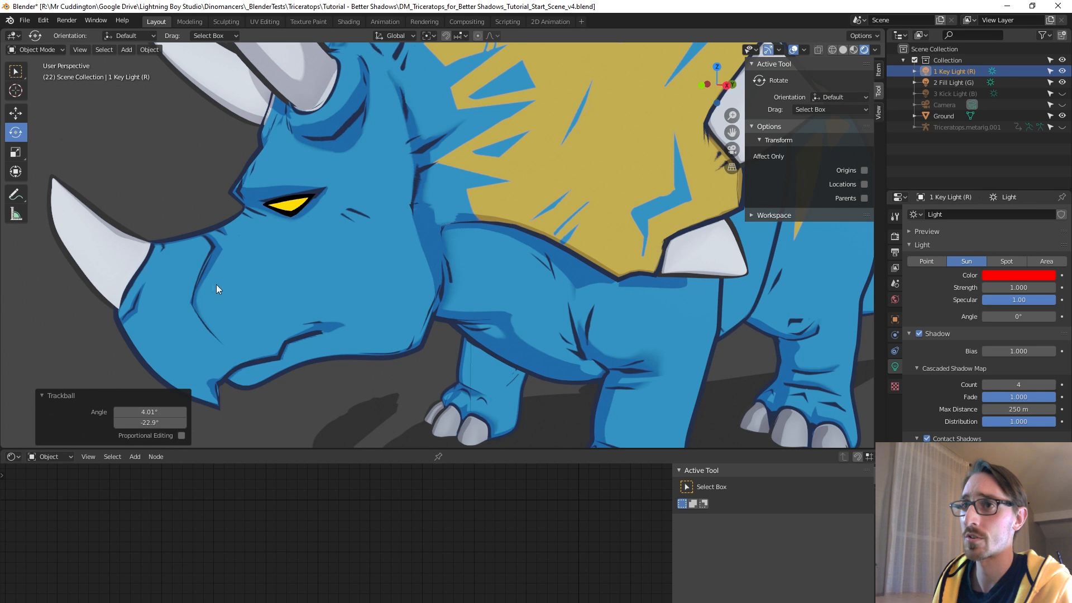
Step: Rotate 1 Key Light (R) by a trackball turn of -8.02° and -10.3°
{"action": "middle_click_drag", "start_coordinate": [211, 283], "coordinate": [361, 266], "text": "shift"}
{"action": "scroll", "coordinate": [290, 233], "scroll_direction": "up", "scroll_amount": 3}
{"action": "scroll", "coordinate": [280, 240], "scroll_direction": "down", "scroll_amount": 4}
{"action": "middle_click_drag", "start_coordinate": [330, 232], "coordinate": [457, 186]}
{"action": "scroll", "coordinate": [513, 156], "scroll_direction": "down", "scroll_amount": 3}
{"action": "scroll", "coordinate": [437, 193], "scroll_direction": "down", "scroll_amount": 2}
{"action": "scroll", "coordinate": [478, 192], "scroll_direction": "up", "scroll_amount": 2}
{"action": "middle_click_drag", "start_coordinate": [535, 192], "coordinate": [467, 204]}
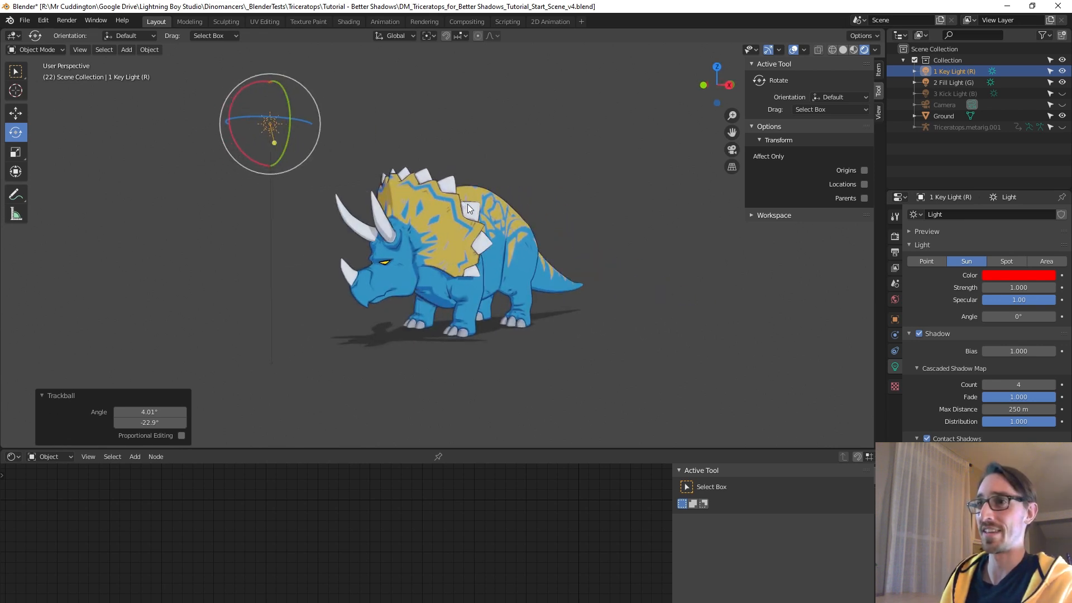
{"action": "mouse_move", "coordinate": [269, 124]}
{"action": "left_mouse_down"}
{"action": "mouse_move", "coordinate": [279, 118]}
{"action": "mouse_move", "coordinate": [283, 130]}
{"action": "mouse_move", "coordinate": [269, 125]}
{"action": "left_mouse_up"}
{"action": "middle_click_drag", "start_coordinate": [269, 125], "coordinate": [394, 209]}
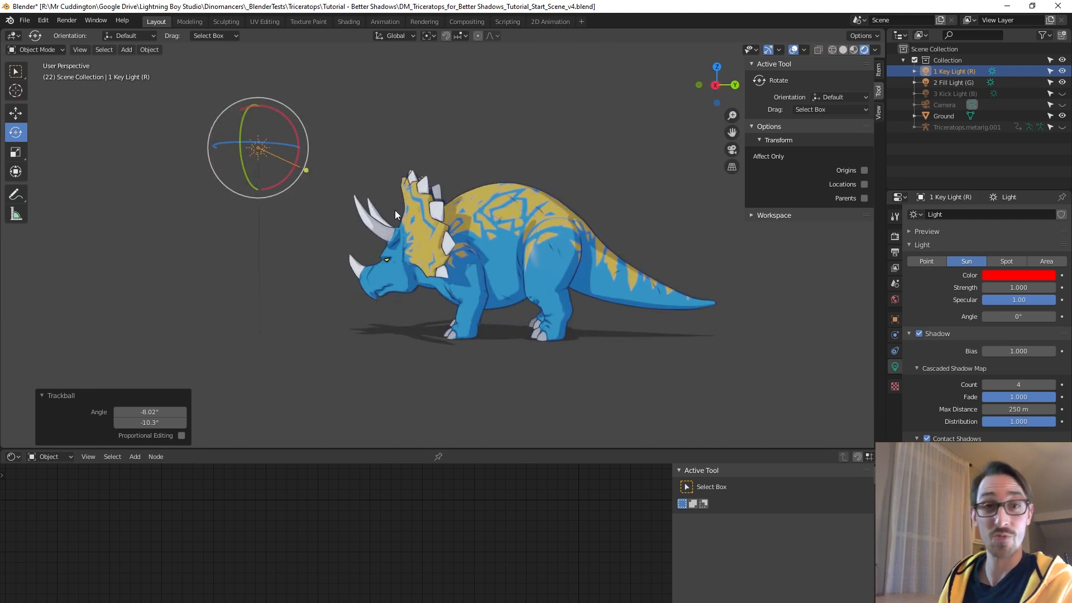
{"action": "middle_click_drag", "start_coordinate": [394, 210], "coordinate": [374, 249]}
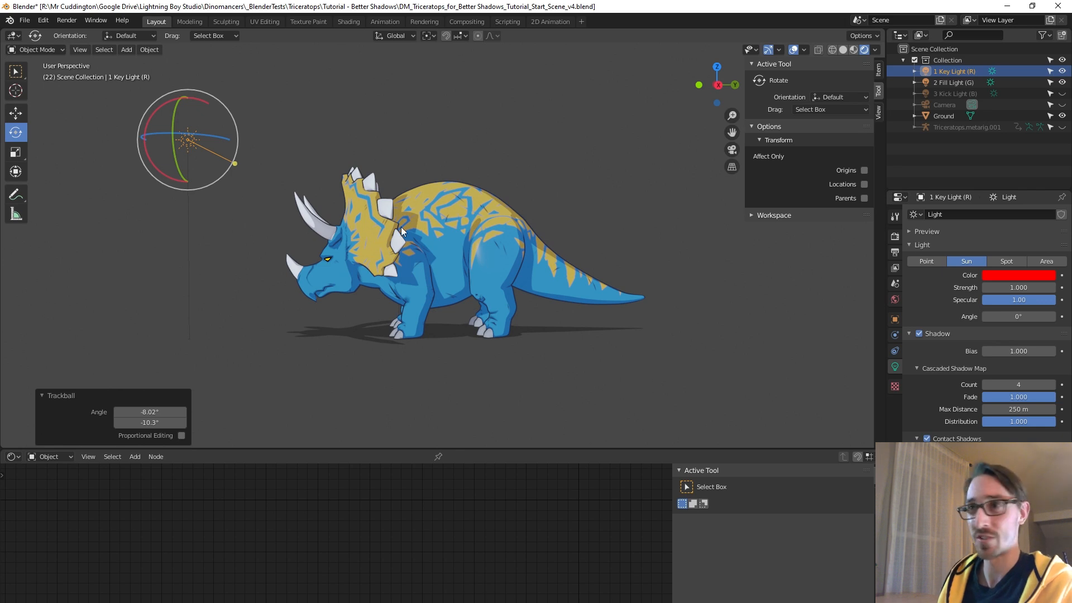
Step: Rotate 1 Key Light (R) by trackball turns of -2.29° and 4.01°, followed by 14.9° and -30.9°
{"action": "mouse_move", "coordinate": [402, 228]}
{"action": "middle_mouse_down"}
{"action": "mouse_move", "coordinate": [333, 243]}
{"action": "mouse_move", "coordinate": [396, 236]}
{"action": "middle_mouse_up"}
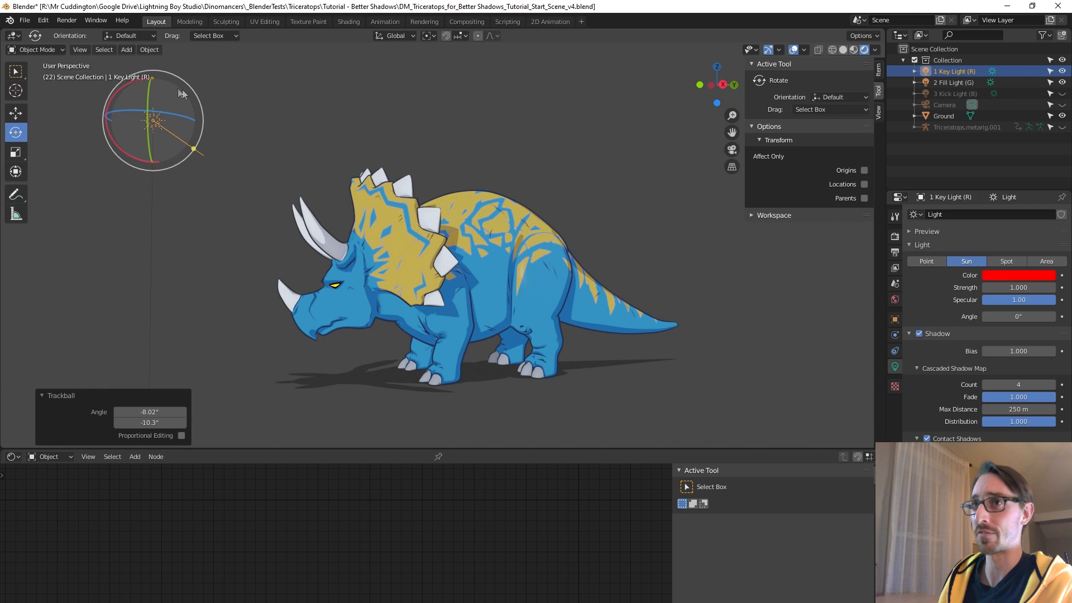
{"action": "middle_click_drag", "start_coordinate": [318, 195], "coordinate": [647, 176]}
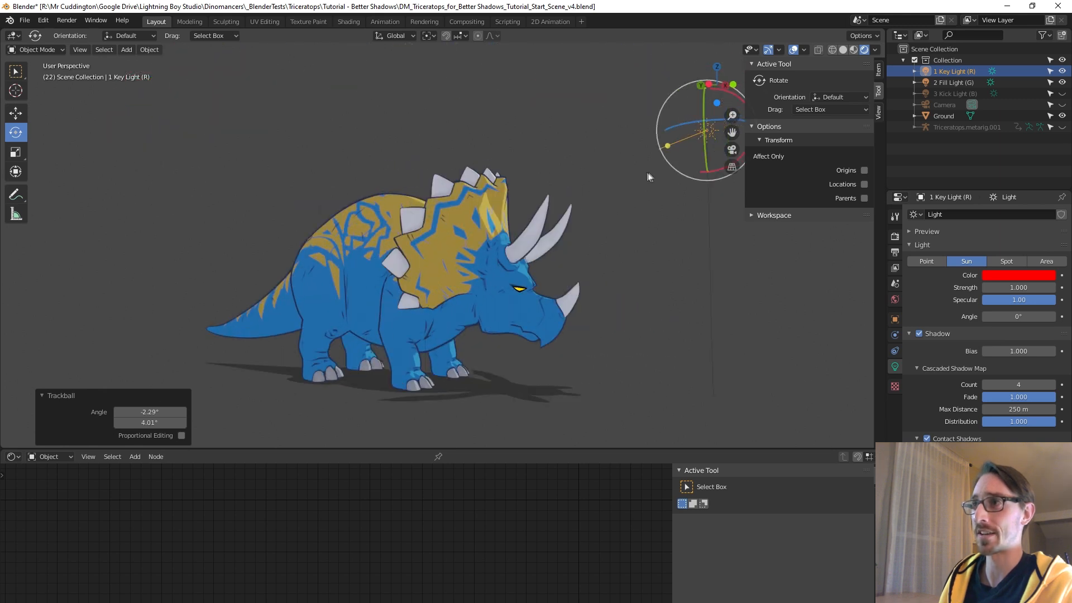
{"action": "left_click_drag", "start_coordinate": [717, 102], "coordinate": [745, 96]}
{"action": "left_click_drag", "start_coordinate": [681, 129], "coordinate": [651, 139]}
{"action": "left_click", "coordinate": [651, 139]}
Step: Examine the shaded side of the triceratops, including its belly, legs and feet, up close and from a distance
{"action": "scroll", "coordinate": [505, 226], "scroll_direction": "up", "scroll_amount": 4}
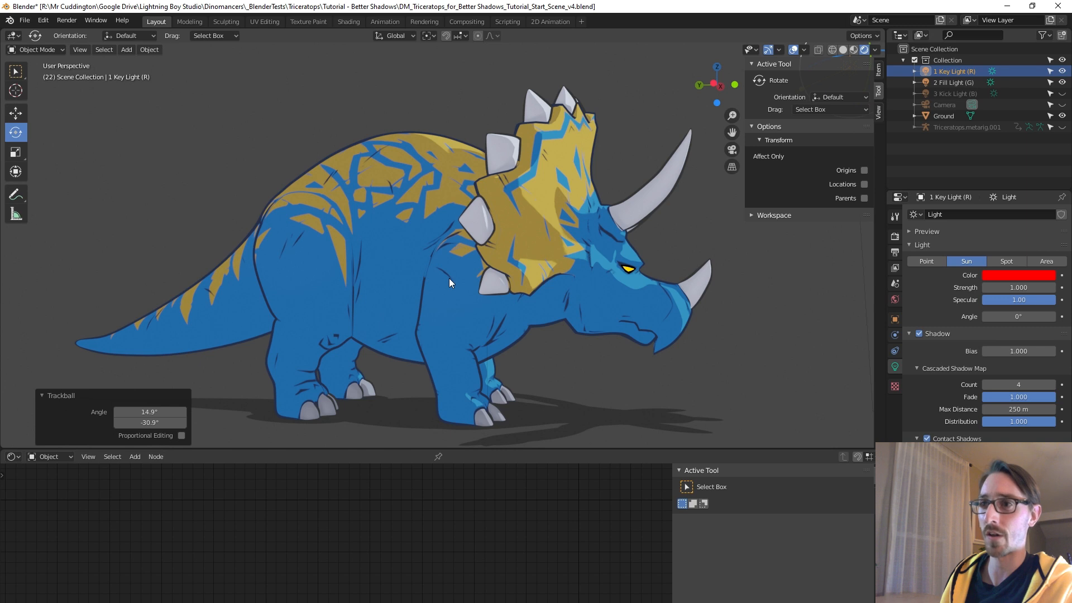
{"action": "scroll", "coordinate": [457, 267], "scroll_direction": "up", "scroll_amount": 4}
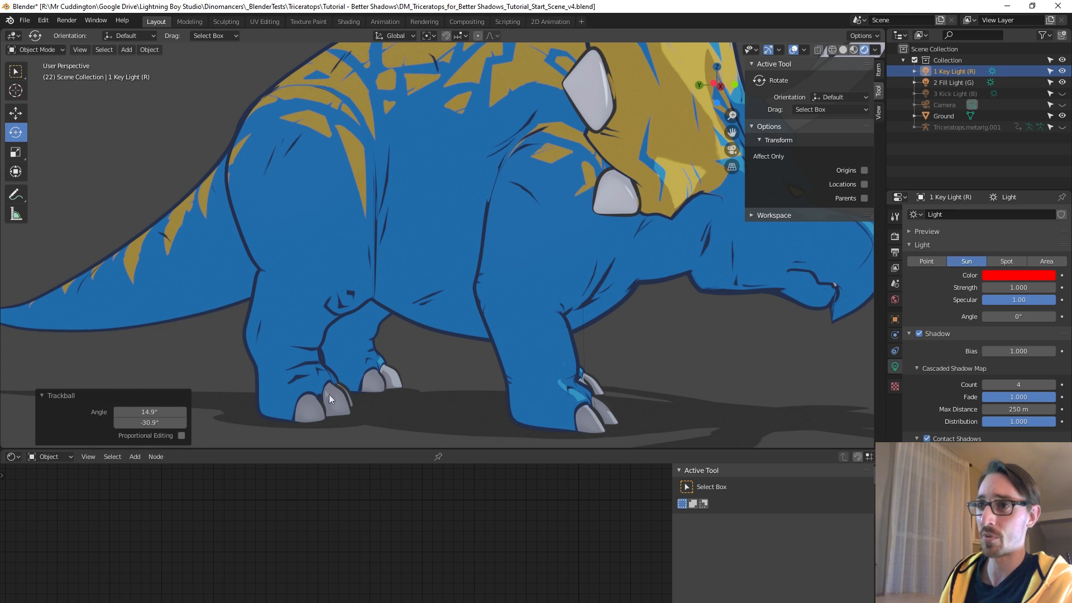
{"action": "scroll", "coordinate": [346, 368], "scroll_direction": "down", "scroll_amount": 6}
{"action": "scroll", "coordinate": [385, 324], "scroll_direction": "up", "scroll_amount": 3}
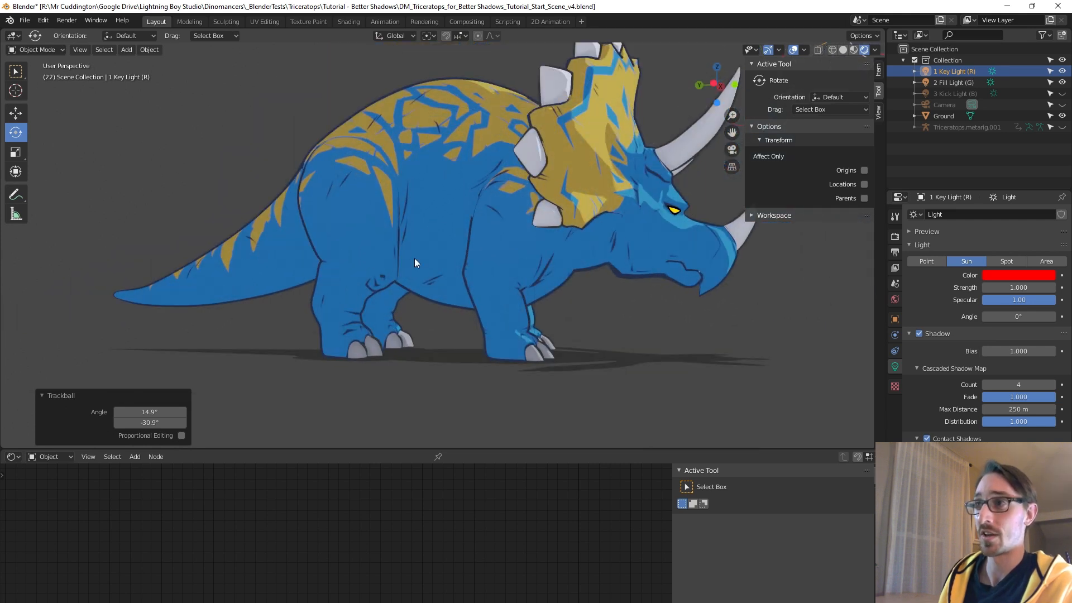
{"action": "scroll", "coordinate": [415, 258], "scroll_direction": "down", "scroll_amount": 4}
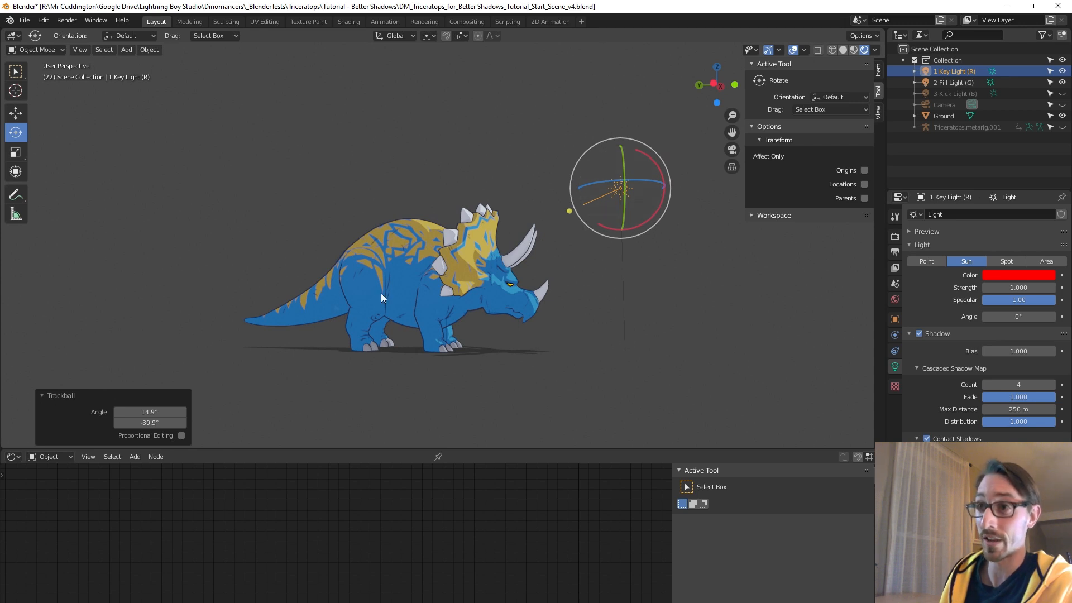
{"action": "scroll", "coordinate": [334, 307], "scroll_direction": "up", "scroll_amount": 6}
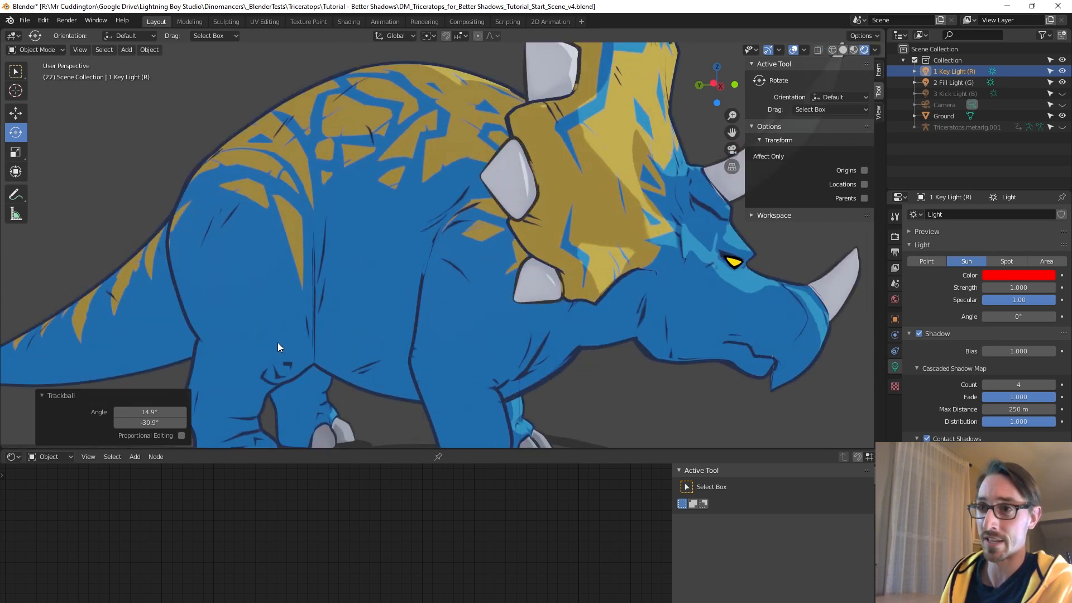
{"action": "scroll", "coordinate": [317, 326], "scroll_direction": "down", "scroll_amount": 2}
{"action": "scroll", "coordinate": [355, 240], "scroll_direction": "up", "scroll_amount": 3}
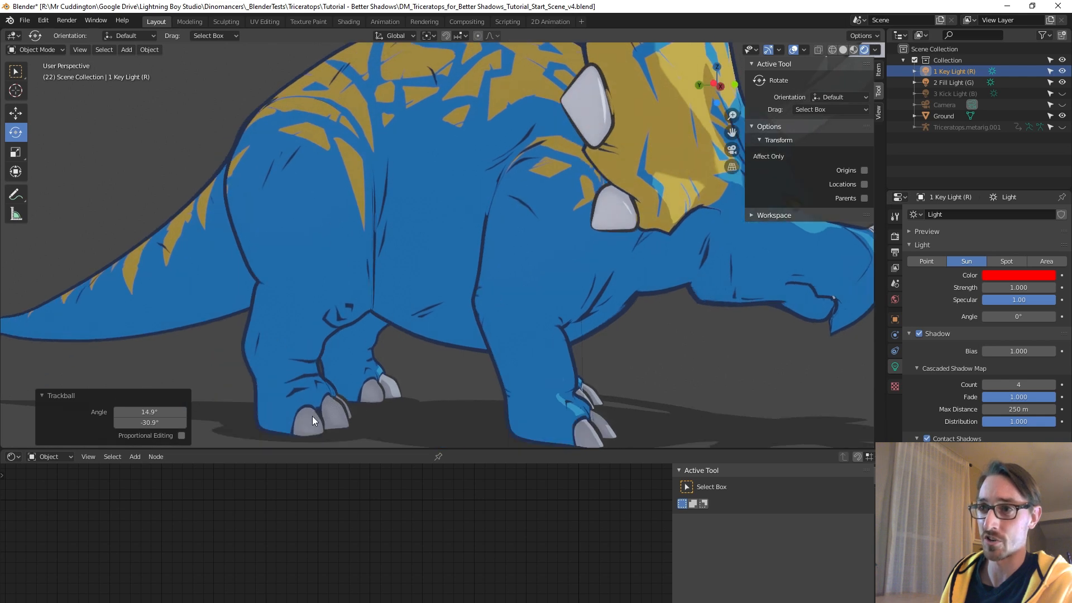
{"action": "scroll", "coordinate": [464, 293], "scroll_direction": "down", "scroll_amount": 4}
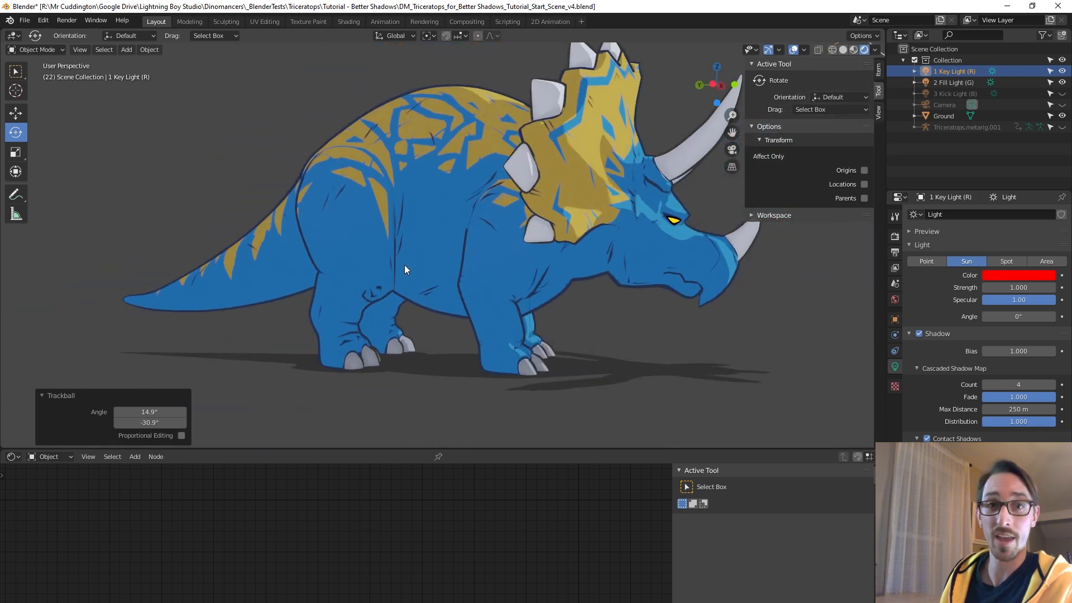
Step: In the Eevee render settings, set the Ambient Occlusion distance to 12 m and the factor to 10
{"action": "left_click", "coordinate": [894, 252]}
{"action": "left_click", "coordinate": [893, 236]}
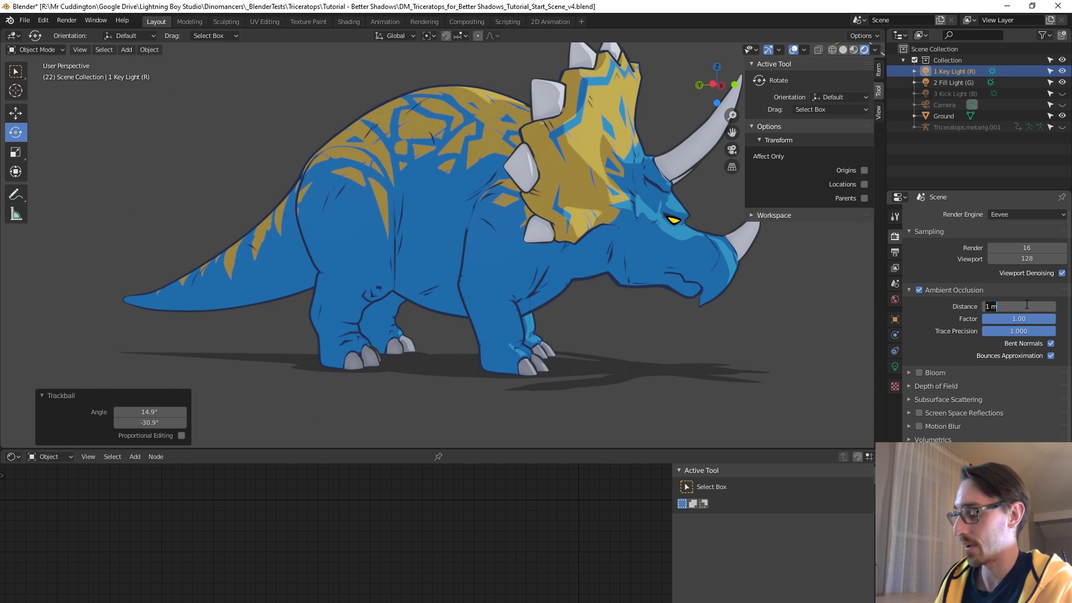
{"action": "key", "text": "Tab"}
{"action": "type", "text": "10"}
{"action": "key", "text": "Return"}
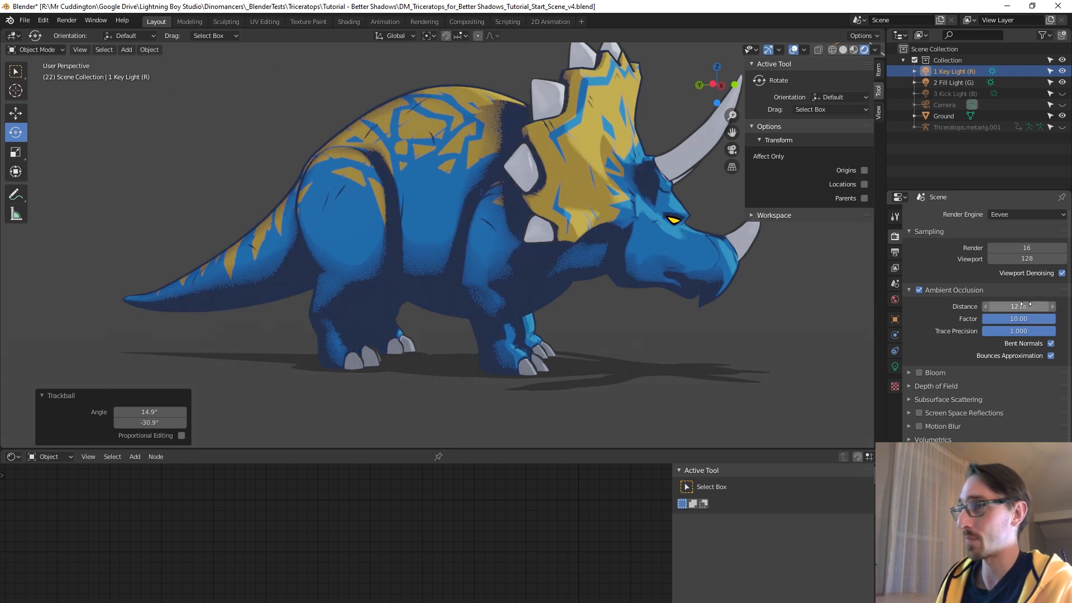
Step: Lower the Ambient Occlusion factor to 5 and compare both sides of the triceratops
{"action": "mouse_move", "coordinate": [1036, 324]}
{"action": "left_mouse_down"}
{"action": "mouse_move", "coordinate": [990, 325]}
{"action": "mouse_move", "coordinate": [1027, 319]}
{"action": "left_mouse_up"}
{"action": "middle_click_drag", "start_coordinate": [838, 307], "coordinate": [481, 283]}
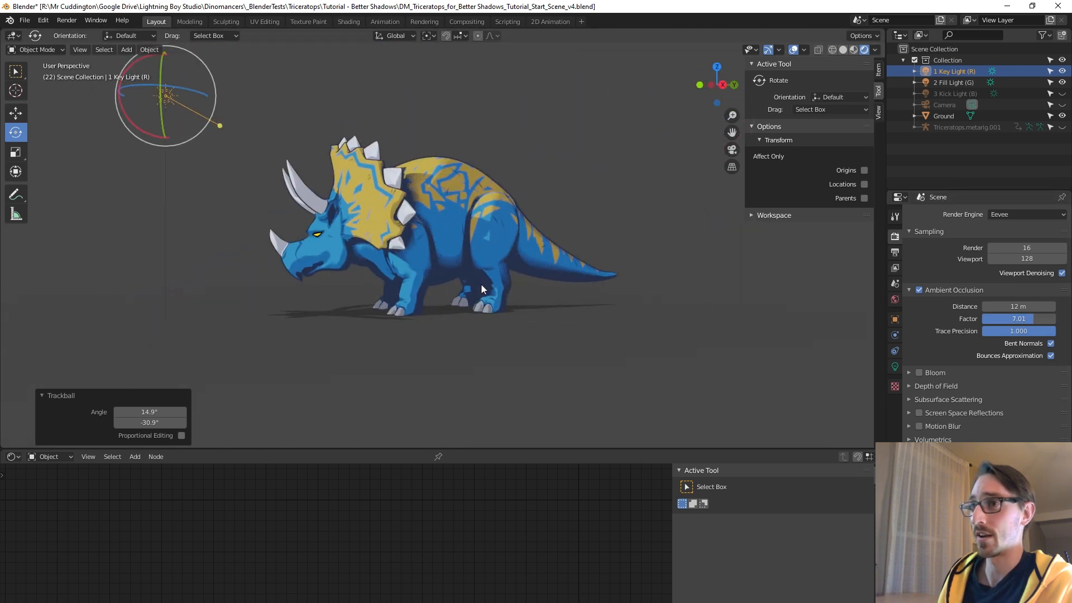
{"action": "type", "text": "5"}
{"action": "key", "text": "Return"}
{"action": "mouse_move", "coordinate": [703, 280]}
{"action": "middle_mouse_down"}
{"action": "mouse_move", "coordinate": [689, 283]}
{"action": "mouse_move", "coordinate": [783, 279]}
{"action": "middle_mouse_up"}
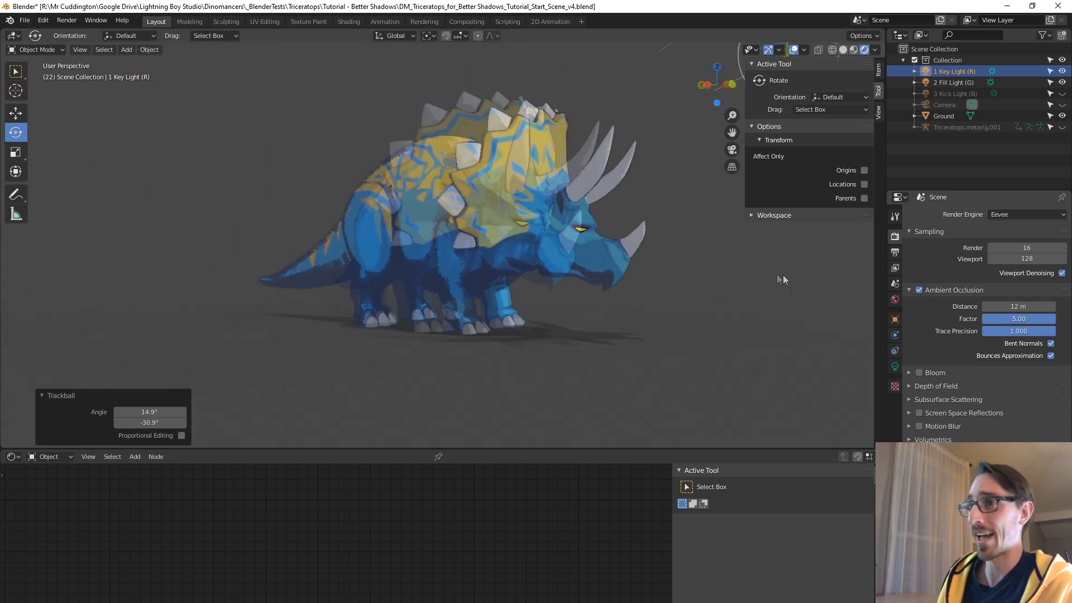
{"action": "scroll", "coordinate": [692, 278], "scroll_direction": "up", "scroll_amount": 8}
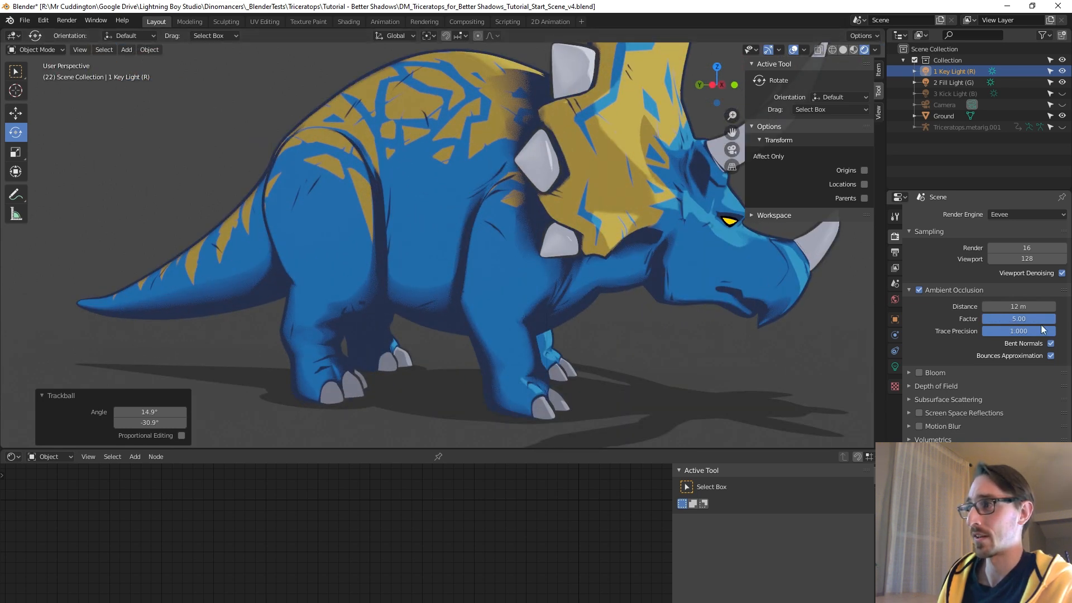
Step: Try Ambient Occlusion factors of 8 and 4 on the triceratops's shading
{"action": "left_click", "coordinate": [1017, 319]}
{"action": "type", "text": "8"}
{"action": "key", "text": "Return"}
{"action": "scroll", "coordinate": [528, 238], "scroll_direction": "down", "scroll_amount": 3}
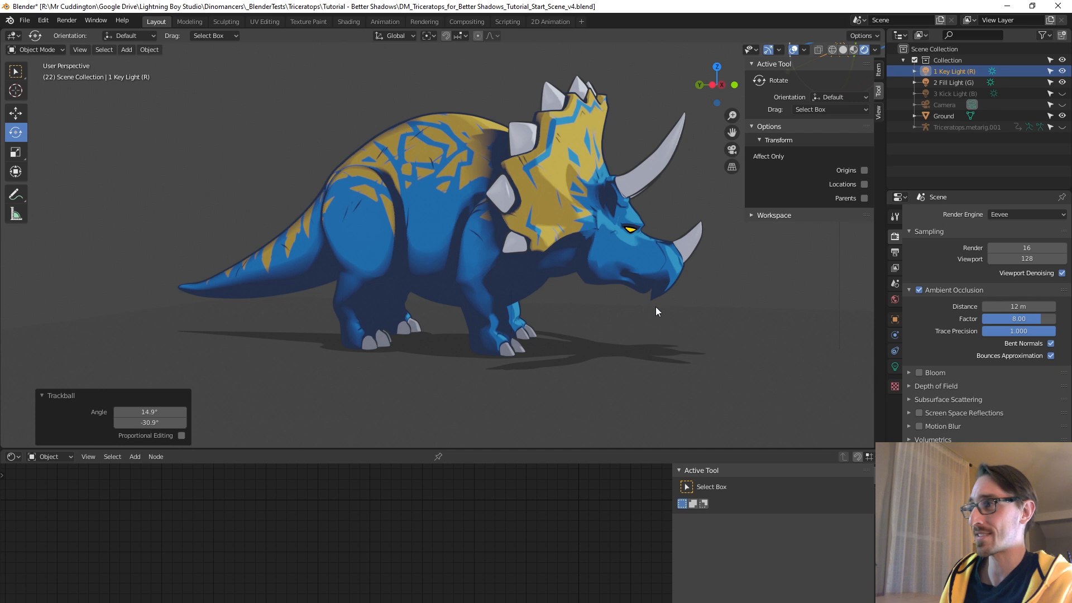
{"action": "left_click", "coordinate": [1021, 319]}
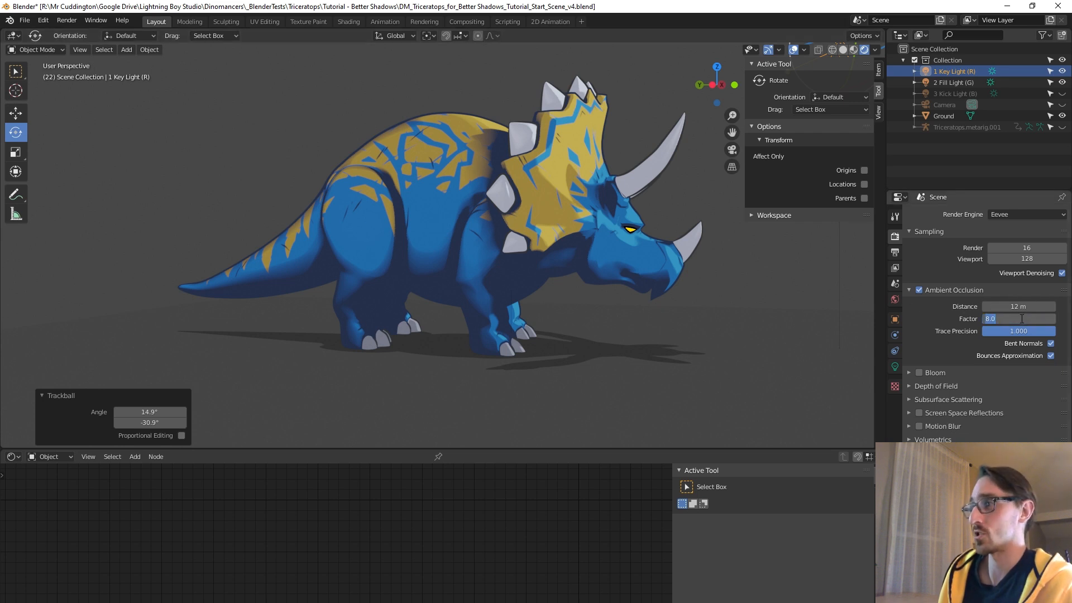
{"action": "type", "text": "4"}
{"action": "key", "text": "Return"}
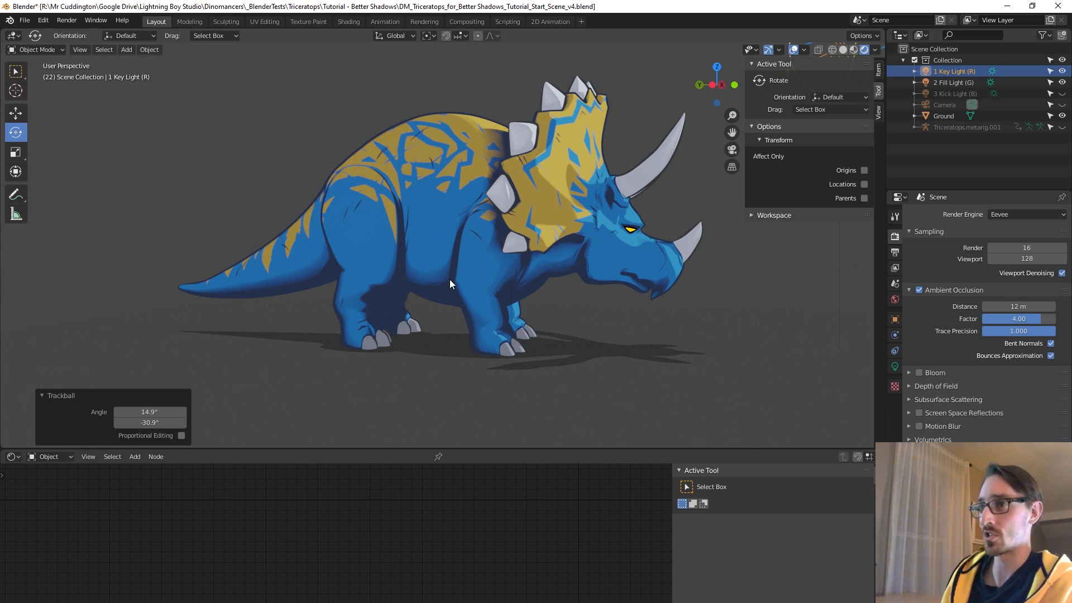
Step: Set the Ambient Occlusion factor to 1
{"action": "left_click", "coordinate": [1035, 321]}
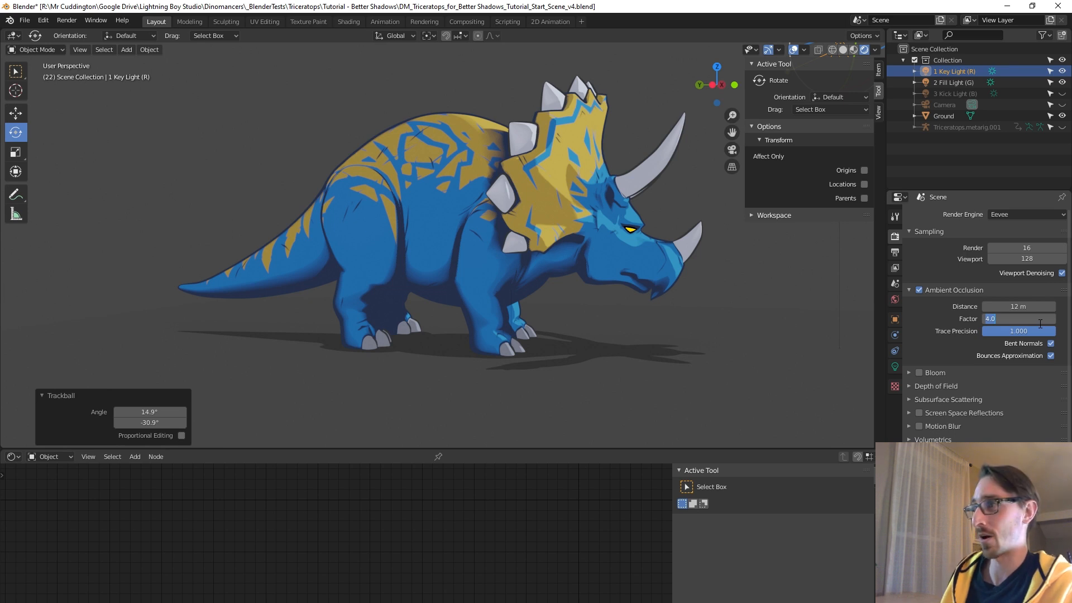
{"action": "type", "text": "1"}
{"action": "key", "text": "Return"}
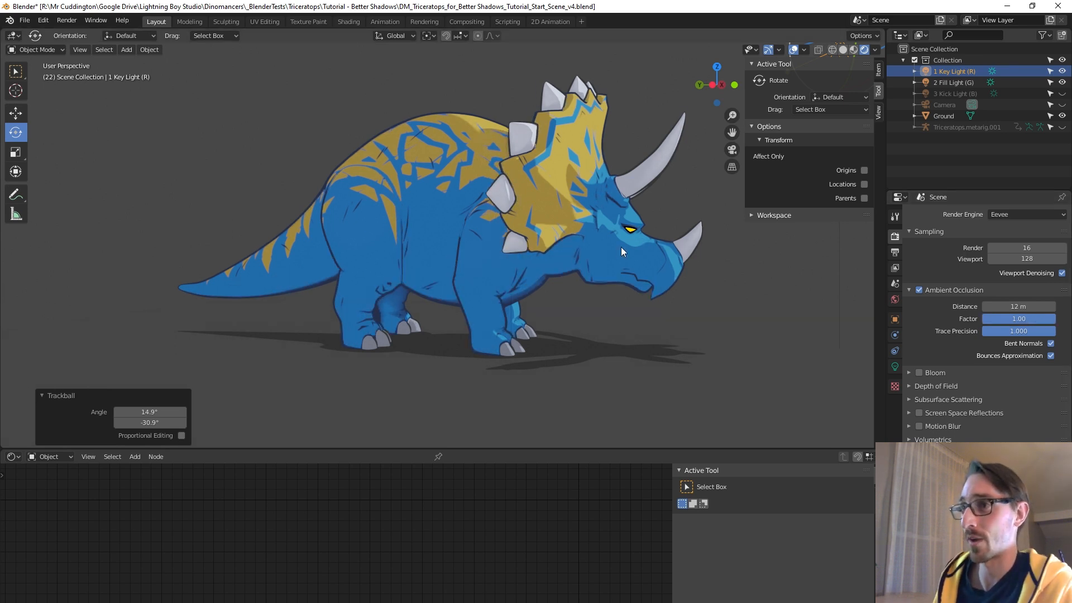
{"action": "middle_click_drag", "start_coordinate": [621, 247], "coordinate": [641, 254]}
Step: Set the Ambient Occlusion factor to 0.5 and its distance to 5 m
{"action": "left_click", "coordinate": [1011, 317]}
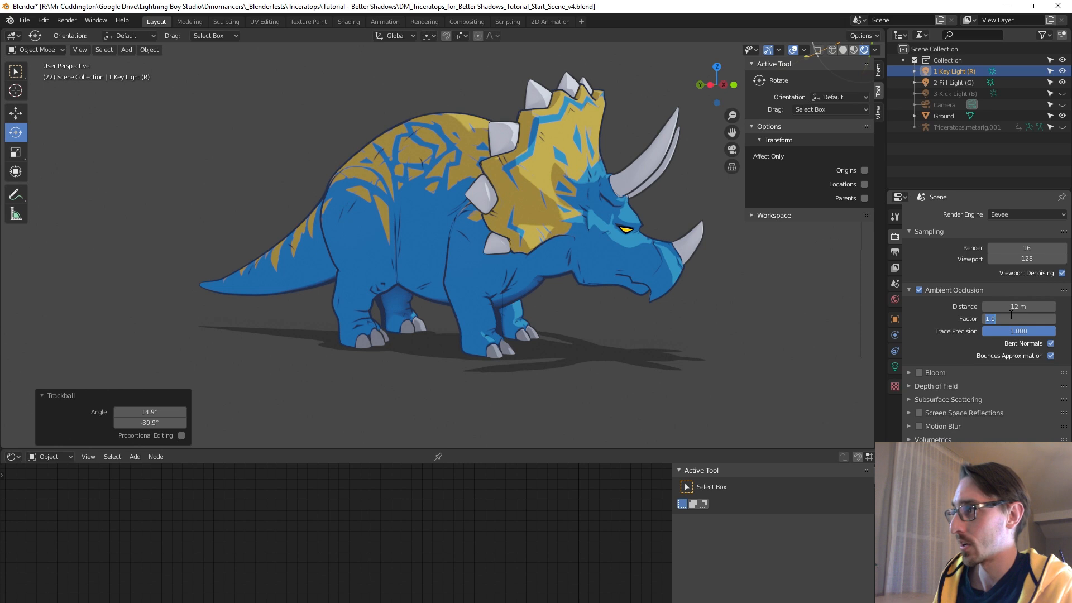
{"action": "type", "text": "0.5"}
{"action": "key", "text": "Return"}
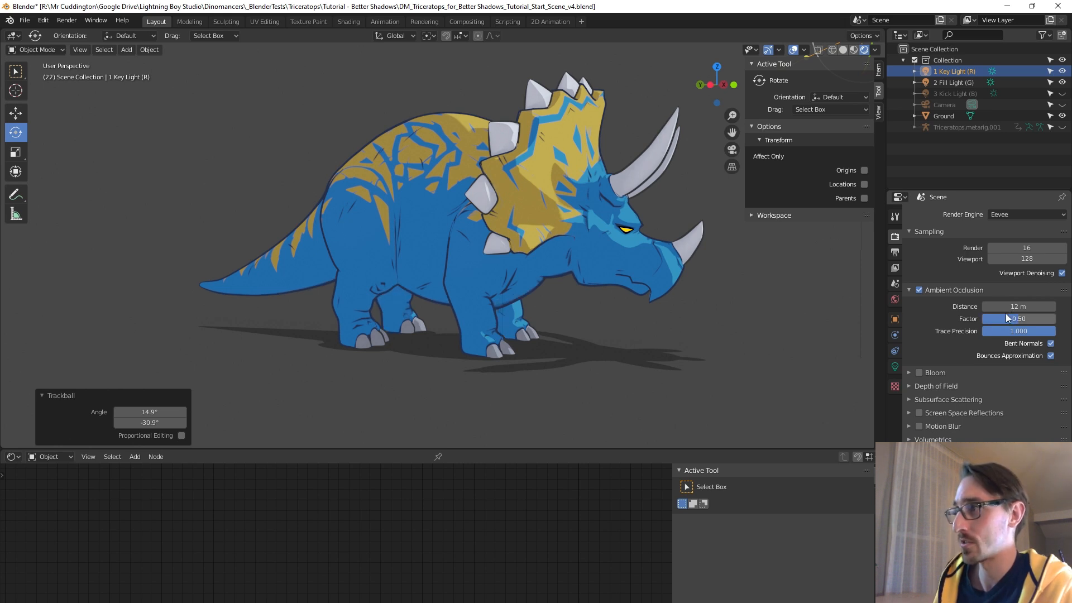
{"action": "middle_click_drag", "start_coordinate": [630, 291], "coordinate": [401, 262]}
{"action": "middle_click_drag", "start_coordinate": [480, 262], "coordinate": [483, 229]}
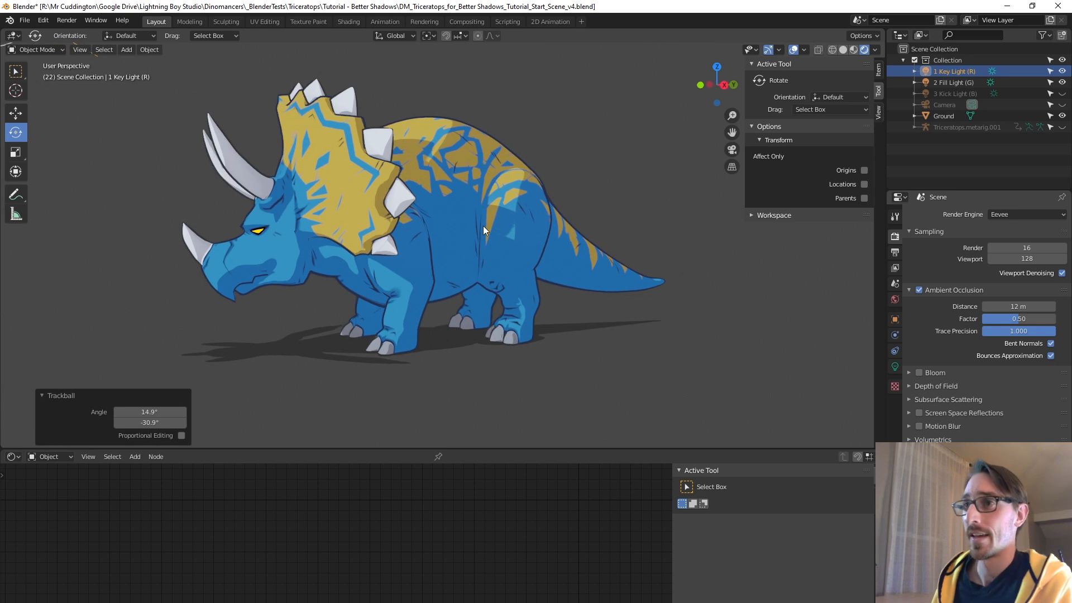
{"action": "left_click", "coordinate": [1017, 307]}
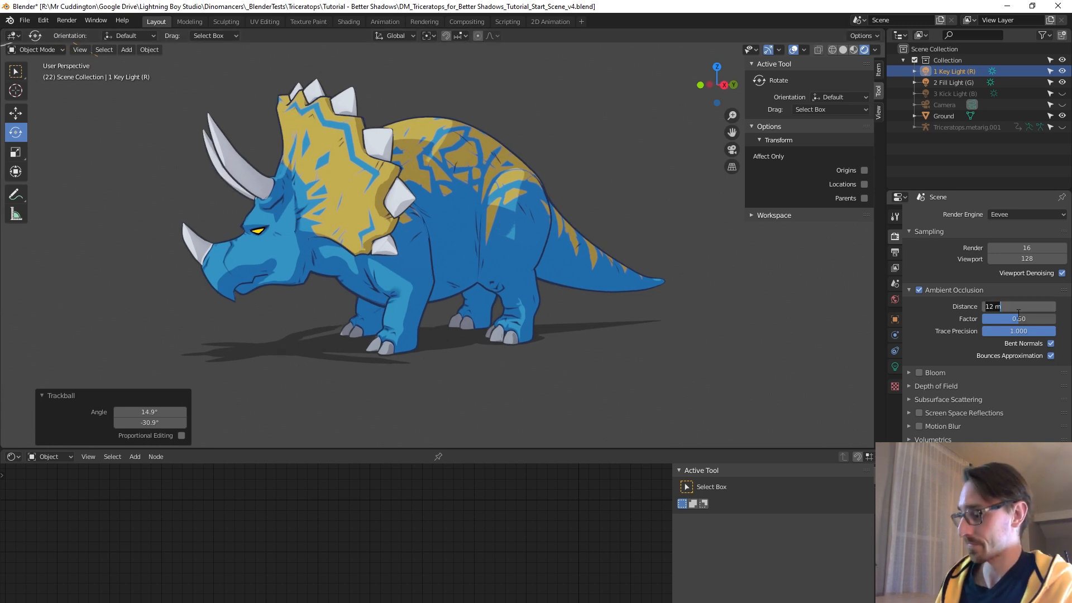
{"action": "type", "text": "5"}
{"action": "key", "text": "Return"}
Step: Enlarge the node editor, hide its sidebar, and open the node group inside the triceratops's Triceratops Body material
{"action": "scroll", "coordinate": [582, 255], "scroll_direction": "up", "scroll_amount": 4}
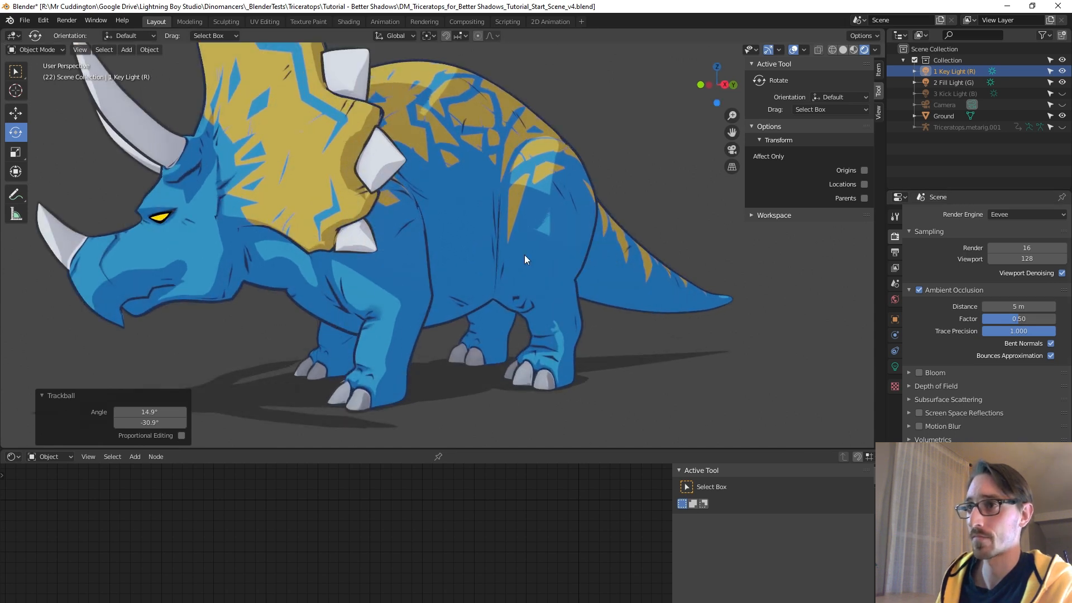
{"action": "left_click", "coordinate": [525, 259]}
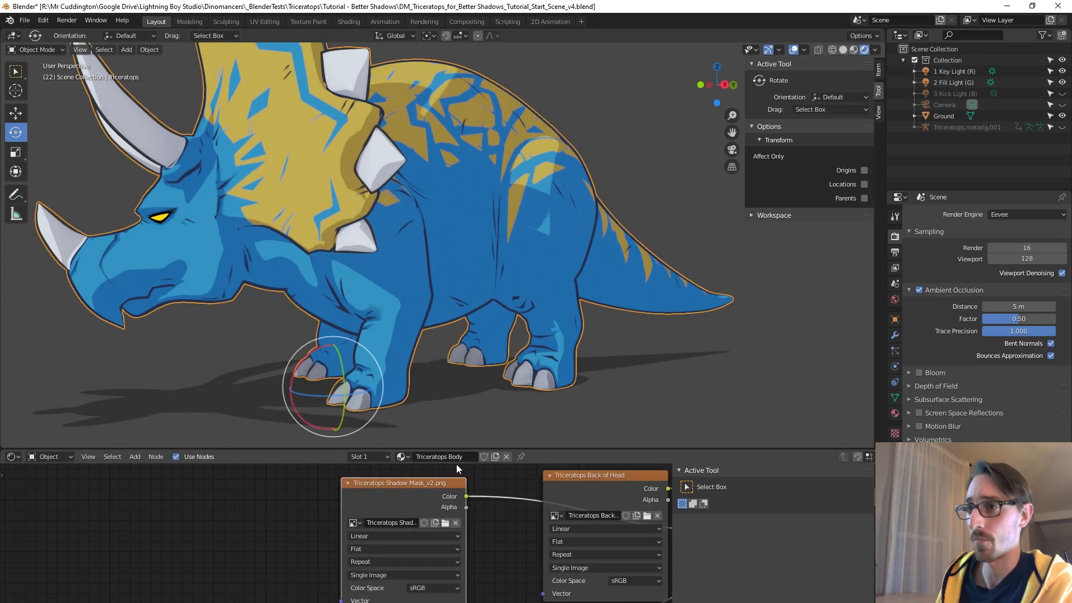
{"action": "left_click", "coordinate": [489, 446]}
{"action": "left_click_drag", "start_coordinate": [517, 448], "coordinate": [517, 242]}
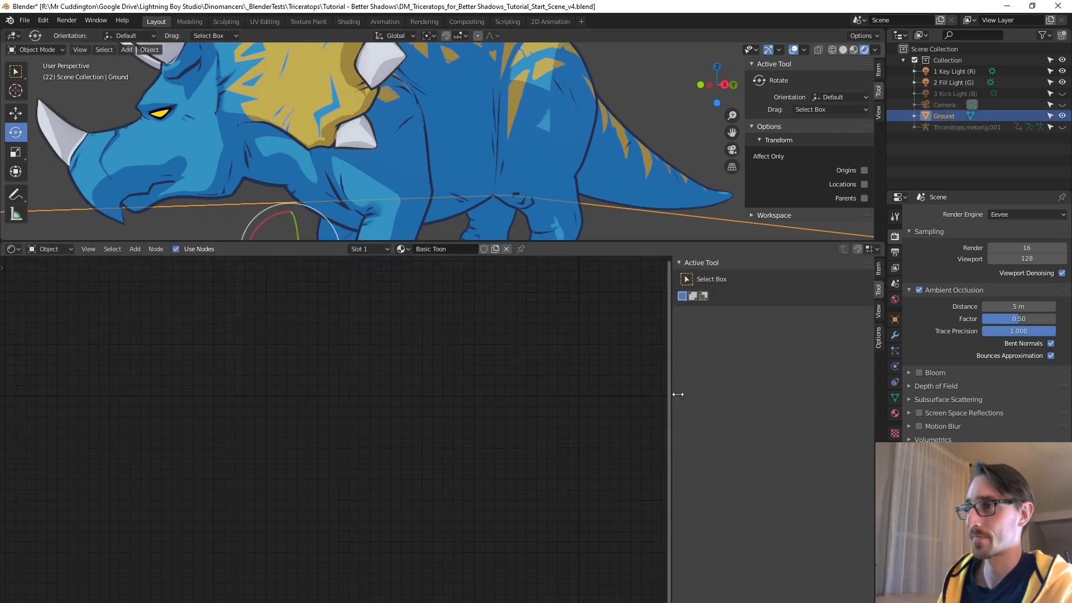
{"action": "key", "text": "n"}
{"action": "left_click_drag", "start_coordinate": [678, 241], "coordinate": [682, 346]}
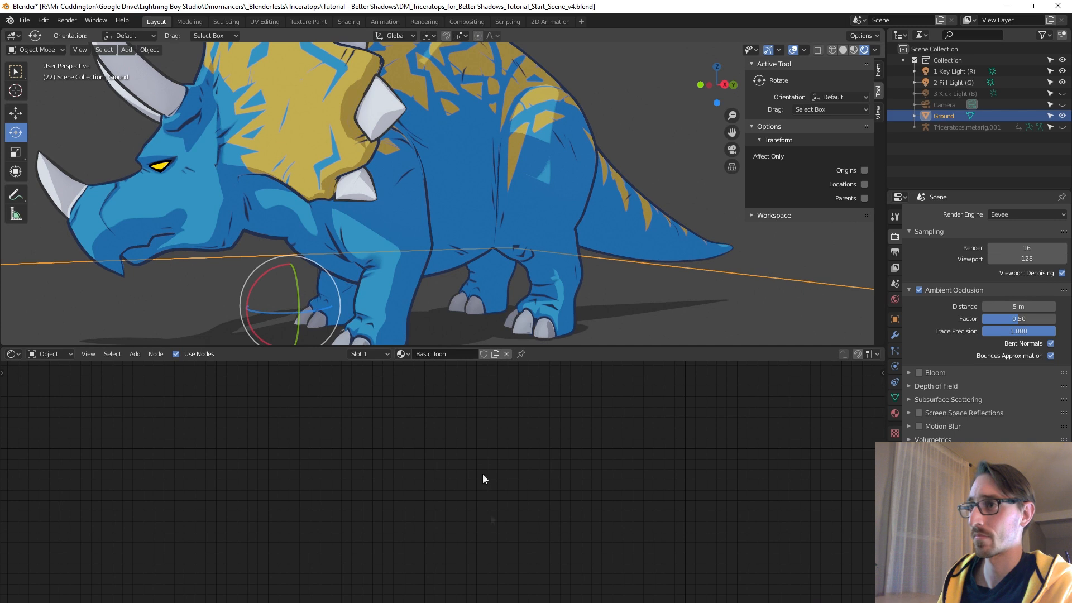
{"action": "left_click", "coordinate": [511, 316]}
{"action": "key", "text": "Tab"}
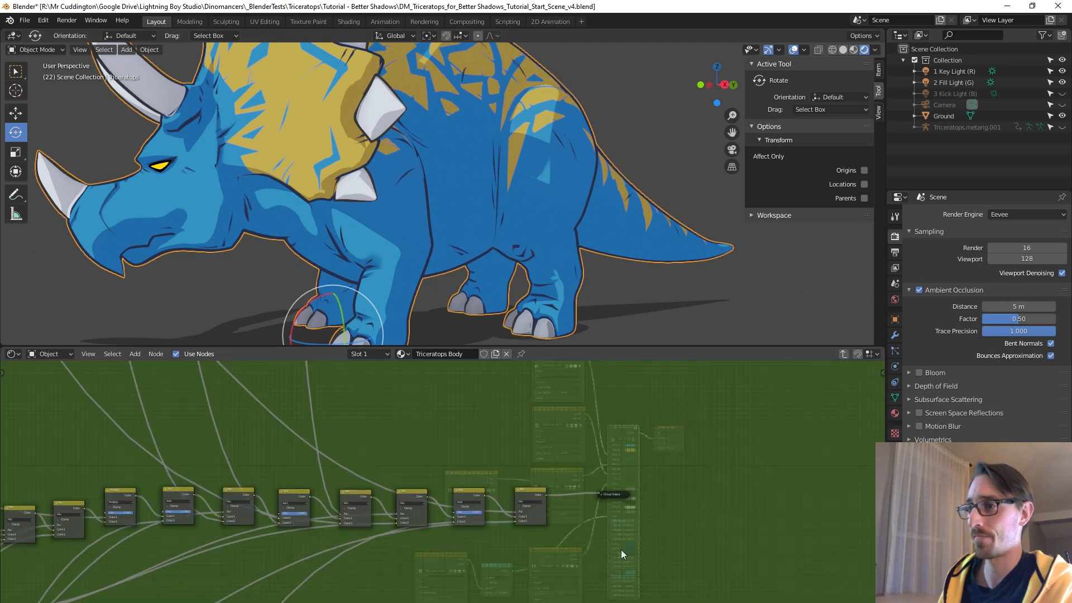
Step: Add a Frame node in the empty area below the chain of mix nodes inside the group
{"action": "key", "text": "shift+a"}
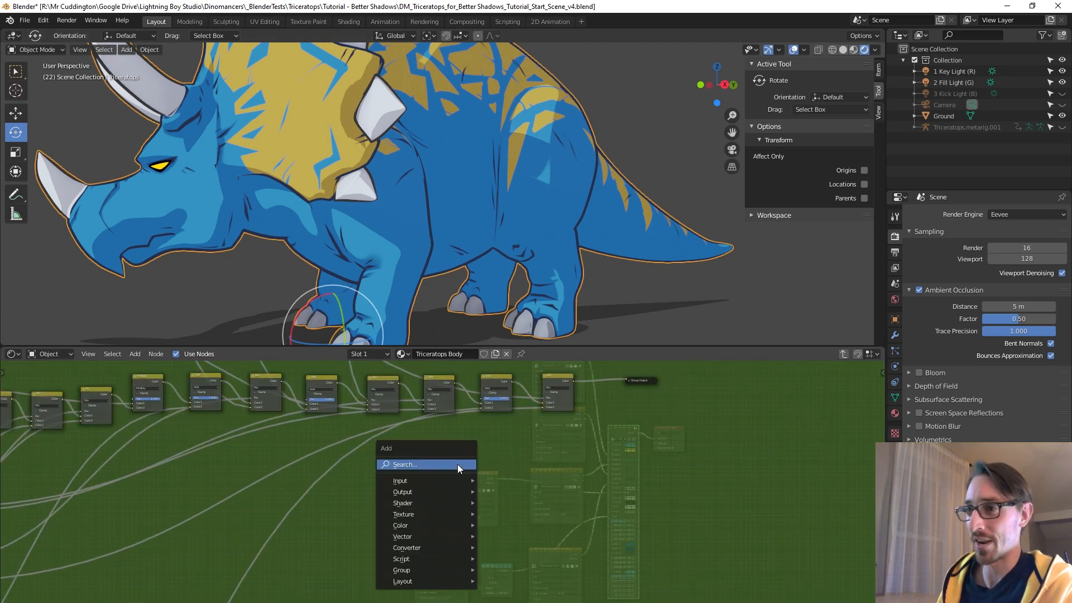
{"action": "left_click", "coordinate": [457, 464]}
{"action": "type", "text": "wire"}
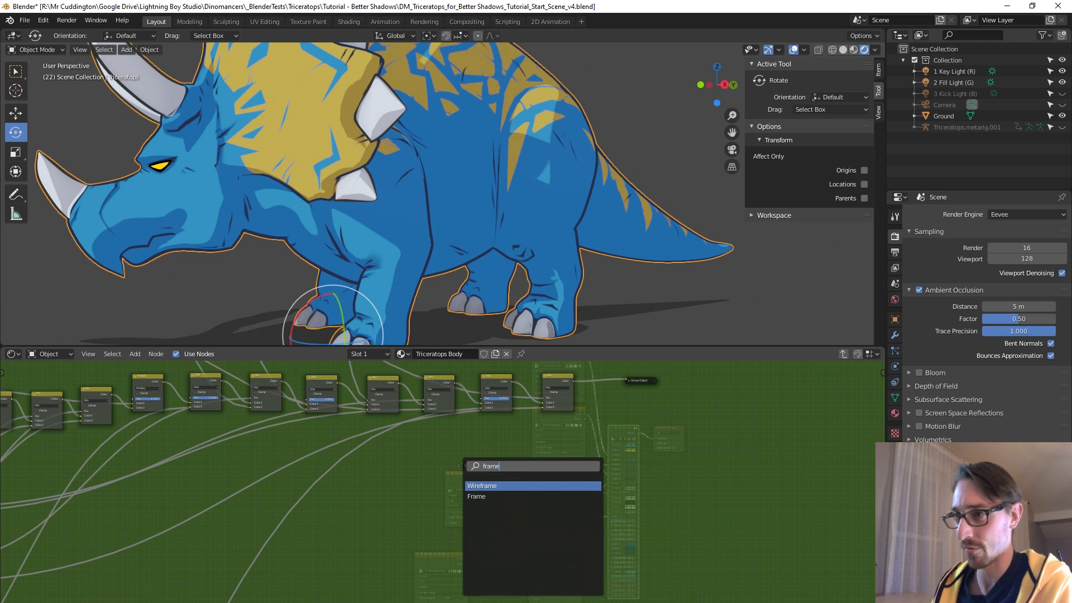
{"action": "key", "text": "Return"}
{"action": "right_click", "coordinate": [393, 437]}
{"action": "key", "text": "shift+a"}
{"action": "left_click", "coordinate": [393, 437]}
{"action": "type", "text": "frame"}
{"action": "key", "text": "Return"}
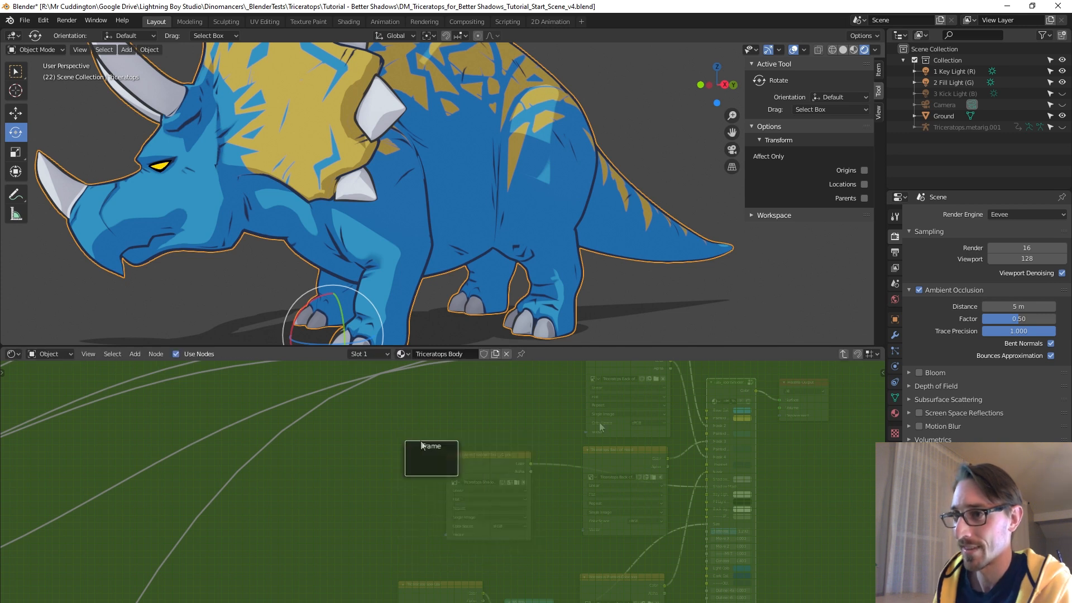
Step: Place the new frame, show its node settings, and label it "Ambient Occlusion"
{"action": "left_click", "coordinate": [737, 466]}
{"action": "key", "text": "n"}
{"action": "left_click", "coordinate": [879, 396]}
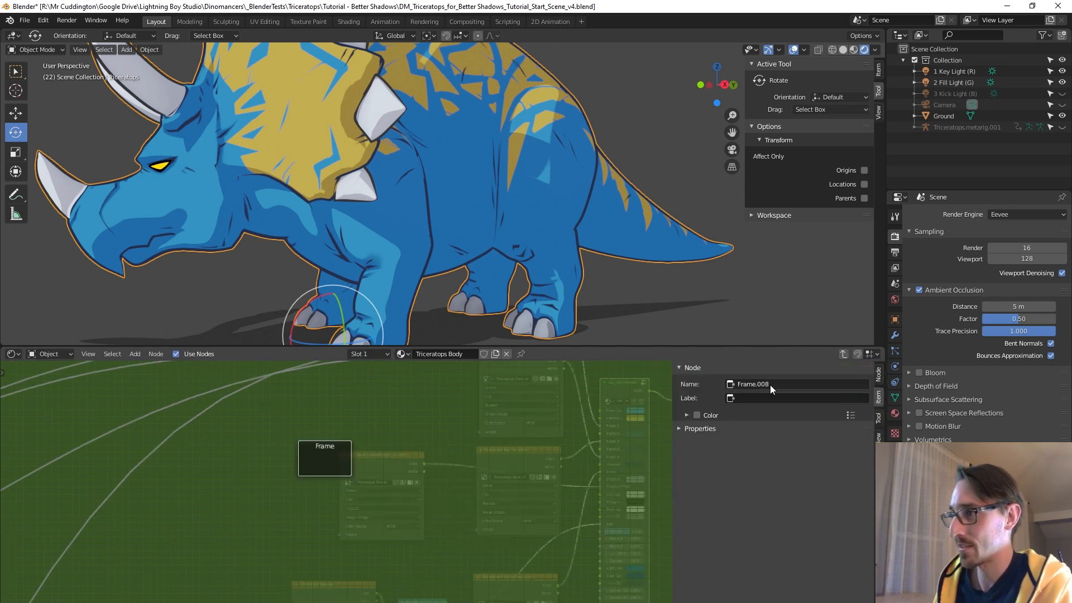
{"action": "left_click", "coordinate": [781, 398]}
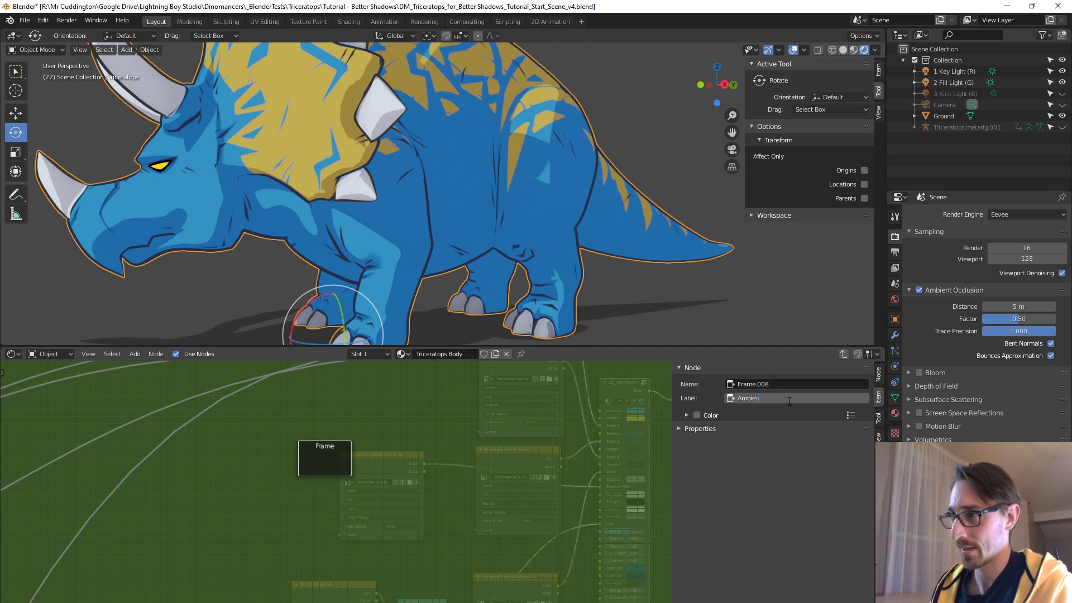
{"action": "type", "text": "Ambient Occlusiopn"}
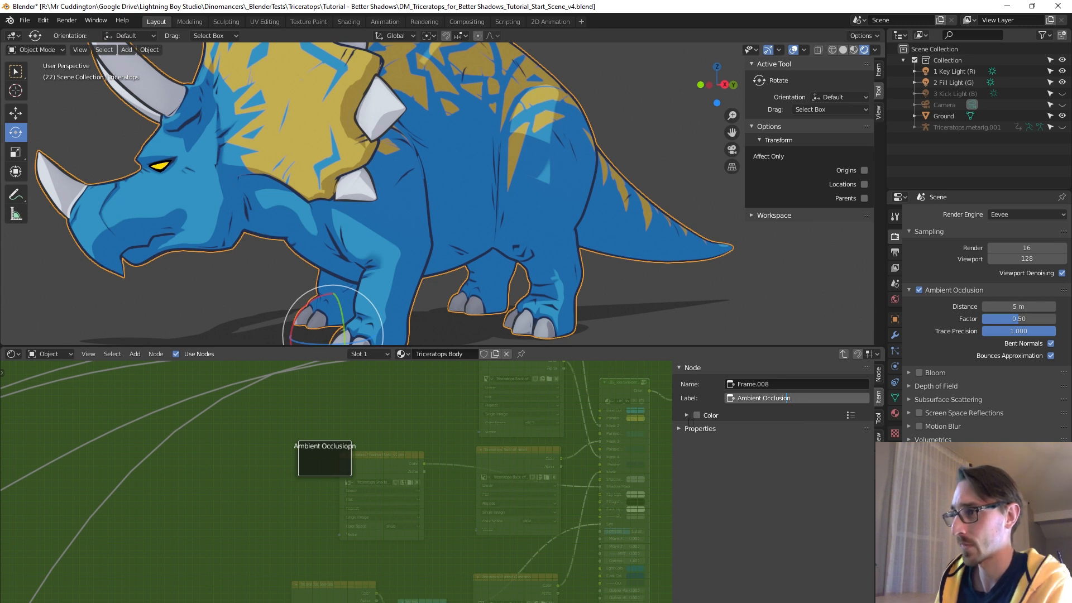
{"action": "key", "text": "Return"}
Step: Set the frame's label size to 50 and reposition the frame in the empty area of the group
{"action": "left_click", "coordinate": [686, 429]}
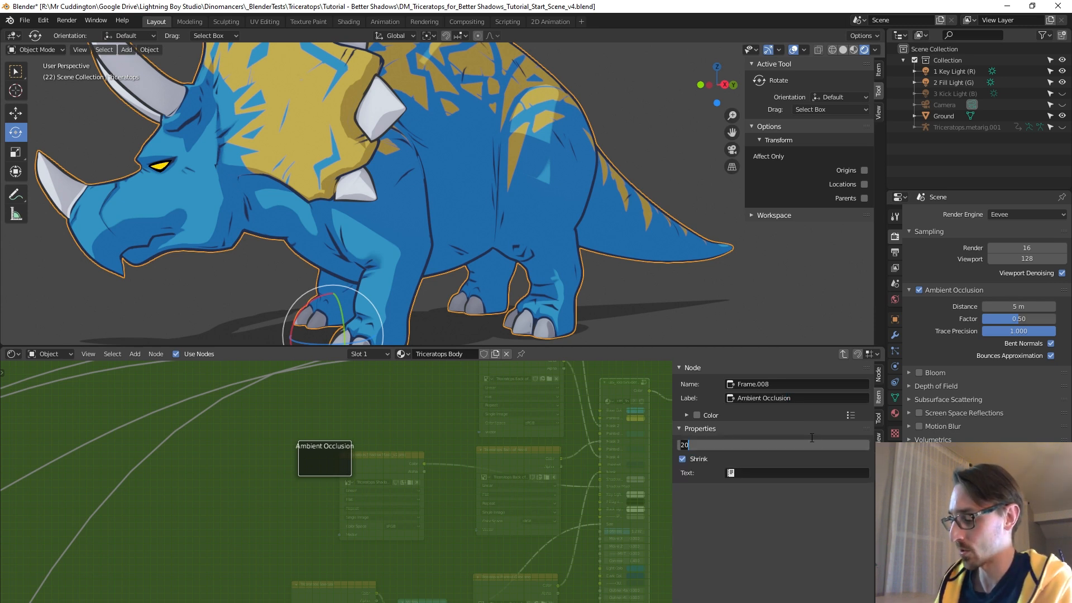
{"action": "type", "text": "50"}
{"action": "key", "text": "Return"}
{"action": "key", "text": "g"}
{"action": "scroll", "coordinate": [492, 447], "scroll_direction": "down", "scroll_amount": 4}
{"action": "scroll", "coordinate": [524, 424], "scroll_direction": "up", "scroll_amount": 2}
{"action": "left_click", "coordinate": [530, 415]}
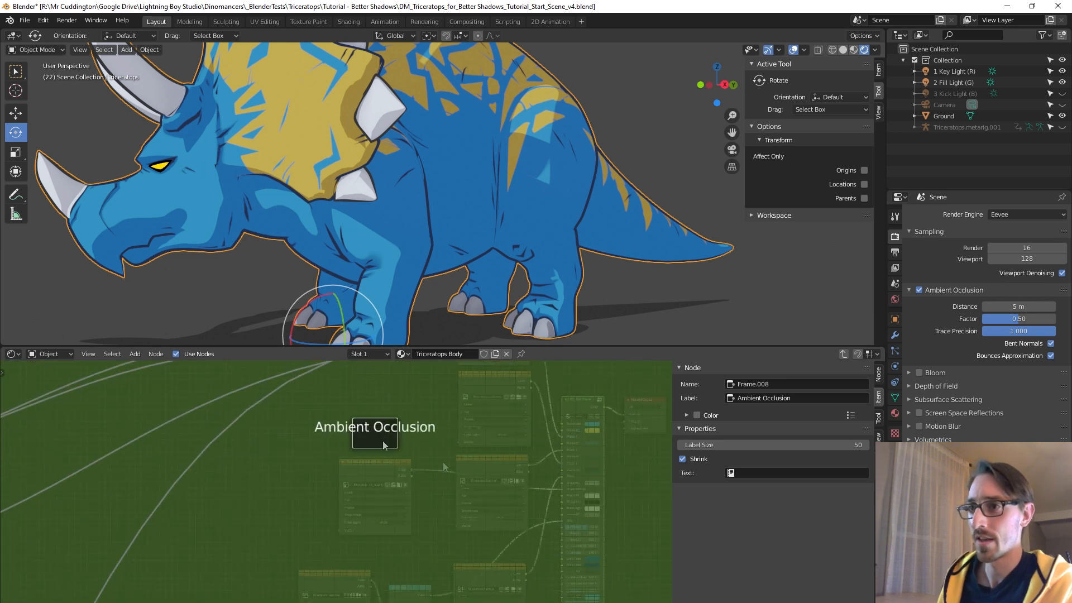
Step: Narrow the node editor's sidebar, enlarge the editor, and add an Ambient Occlusion node inside the labelled frame
{"action": "left_click_drag", "start_coordinate": [671, 430], "coordinate": [819, 430]}
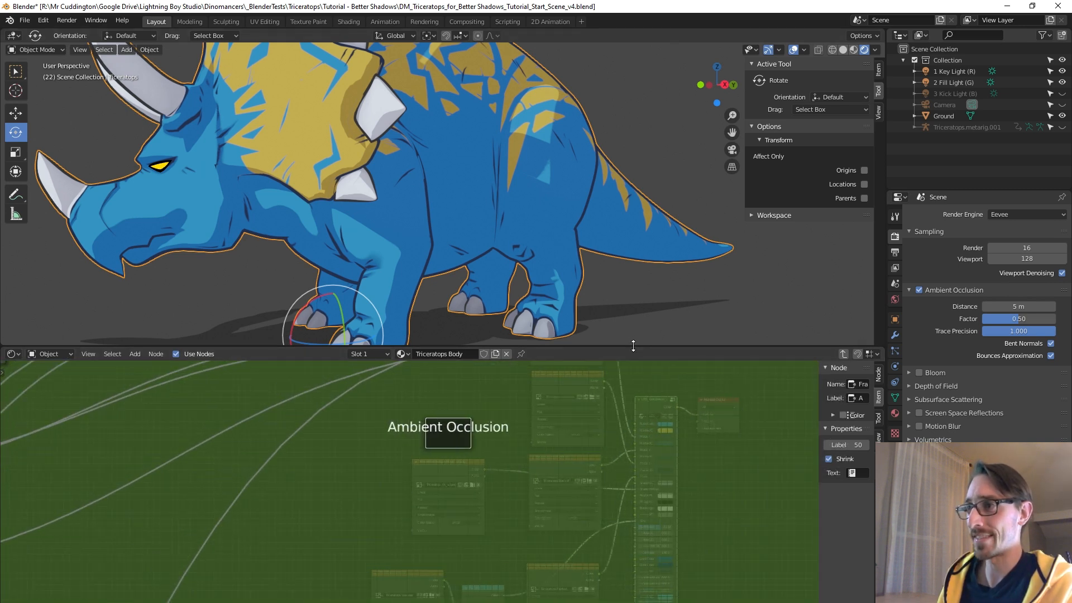
{"action": "left_click_drag", "start_coordinate": [534, 347], "coordinate": [535, 210]}
{"action": "key", "text": "shift+a"}
{"action": "left_click", "coordinate": [530, 343]}
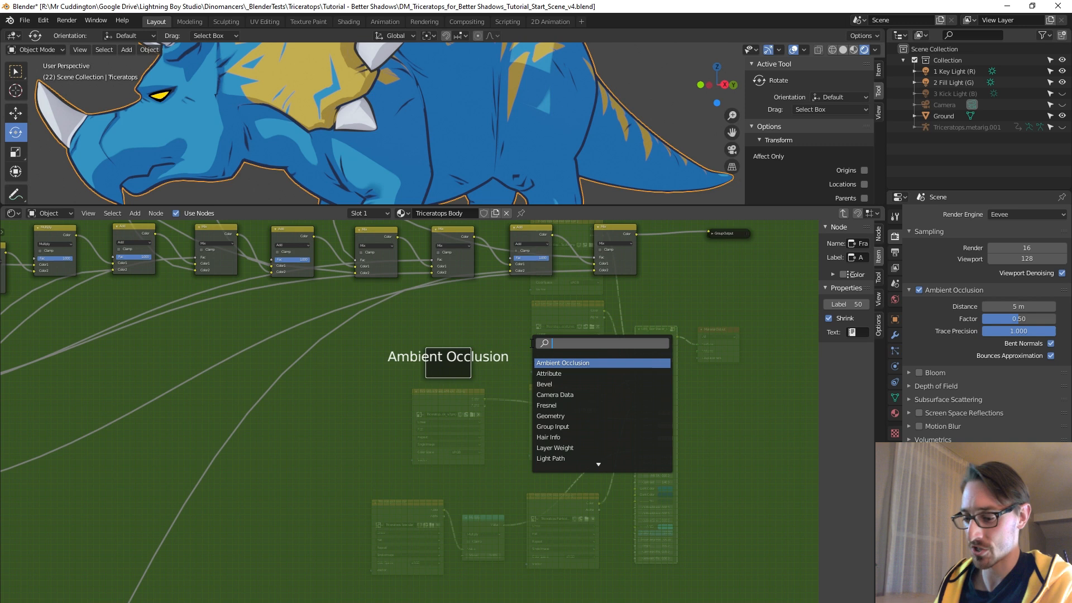
{"action": "type", "text": "ambi"}
{"action": "key", "text": "Return"}
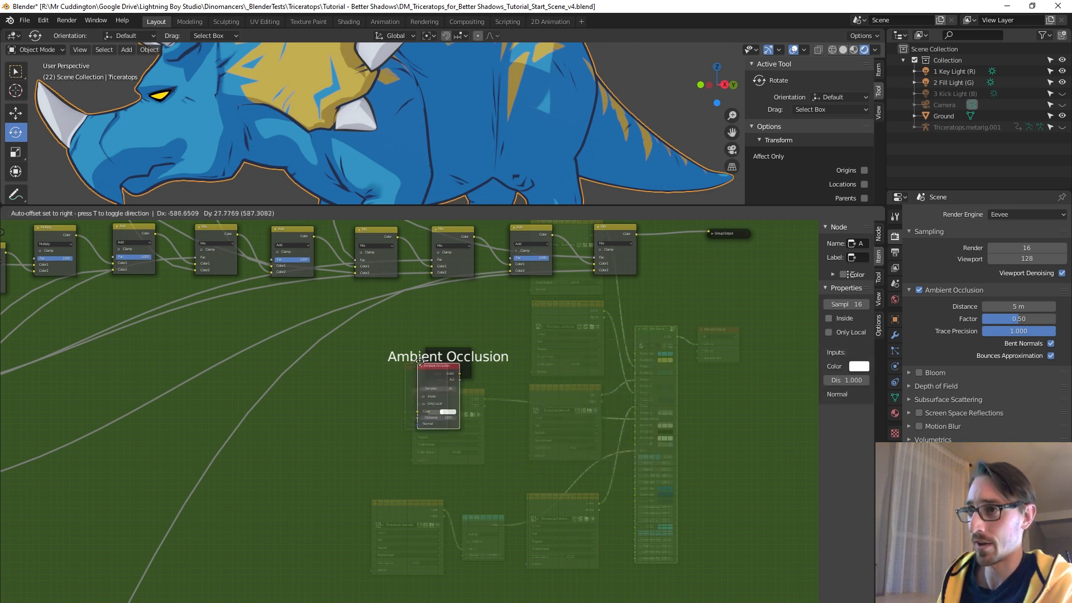
{"action": "scroll", "coordinate": [475, 347], "scroll_direction": "up", "scroll_amount": 2}
{"action": "left_click", "coordinate": [451, 321]}
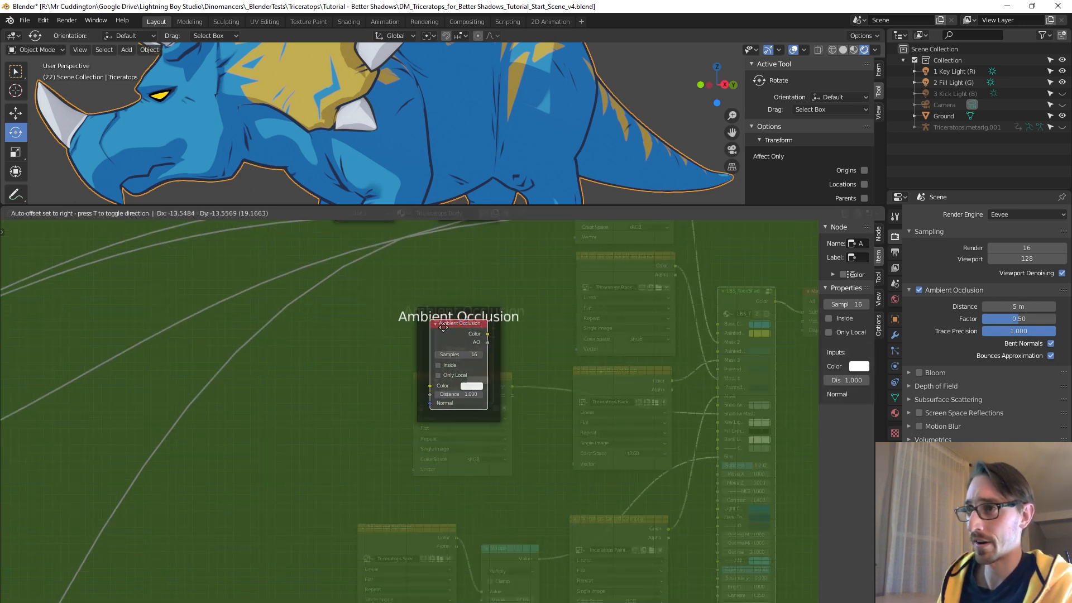
Step: Add a ColorRamp node inside the frame and connect the Ambient Occlusion node's Color output to its Fac input
{"action": "key", "text": "shift+a"}
{"action": "left_click", "coordinate": [528, 344]}
{"action": "type", "text": "color"}
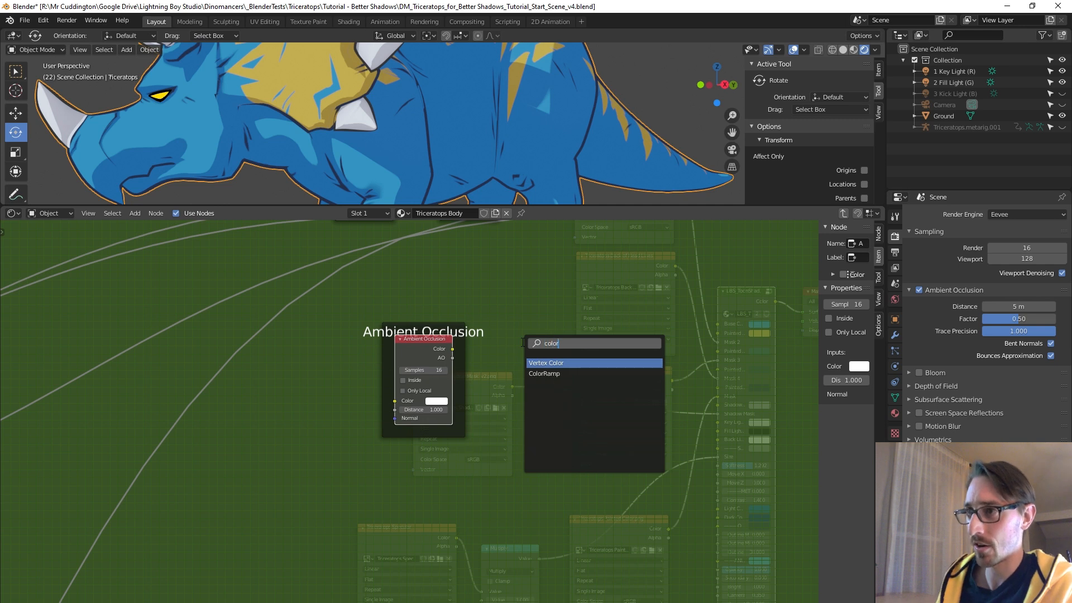
{"action": "key", "text": "Return"}
{"action": "left_click", "coordinate": [480, 359]}
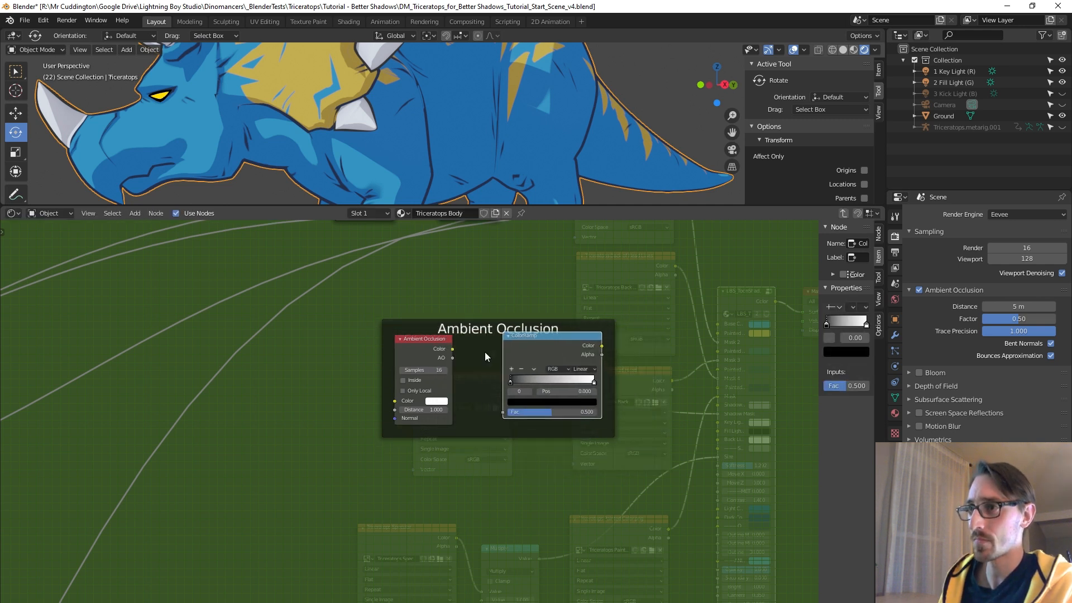
{"action": "left_click_drag", "start_coordinate": [453, 350], "coordinate": [505, 412]}
{"action": "left_click_drag", "start_coordinate": [453, 349], "coordinate": [504, 412]}
Step: Connect the ColorRamp's Color output to the Group Output node and enlarge the 3D viewport to preview the triceratops
{"action": "scroll", "coordinate": [509, 411], "scroll_direction": "down", "scroll_amount": 2}
{"action": "middle_click_drag", "start_coordinate": [509, 411], "coordinate": [446, 454]}
{"action": "left_click_drag", "start_coordinate": [447, 449], "coordinate": [539, 467]}
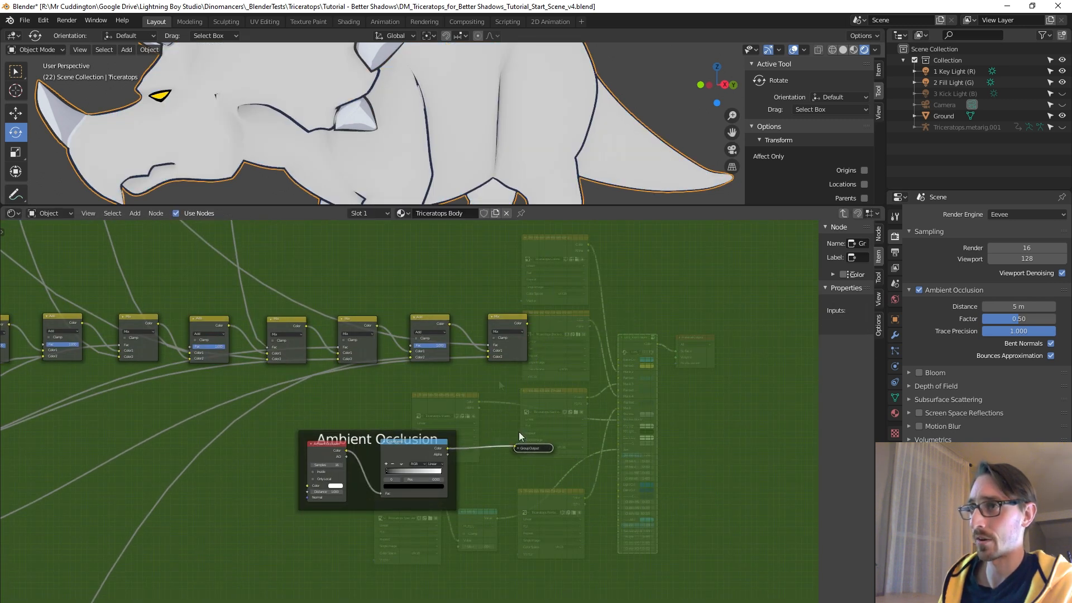
{"action": "left_click_drag", "start_coordinate": [533, 211], "coordinate": [531, 446]}
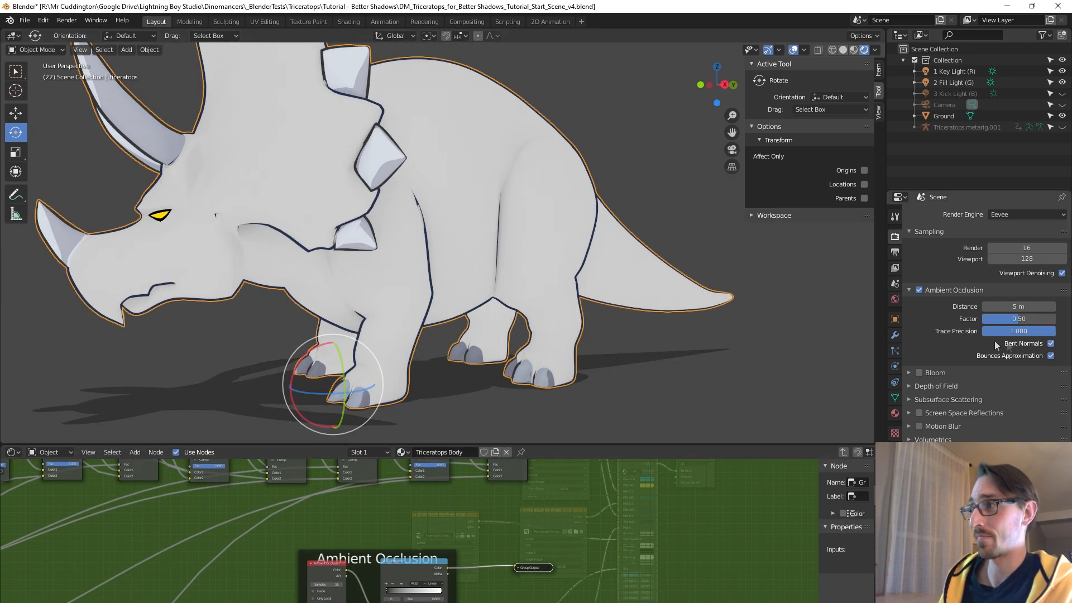
Step: Insert a Math node on the link between the Ambient Occlusion node and the ColorRamp
{"action": "middle_click_drag", "start_coordinate": [471, 584], "coordinate": [520, 515]}
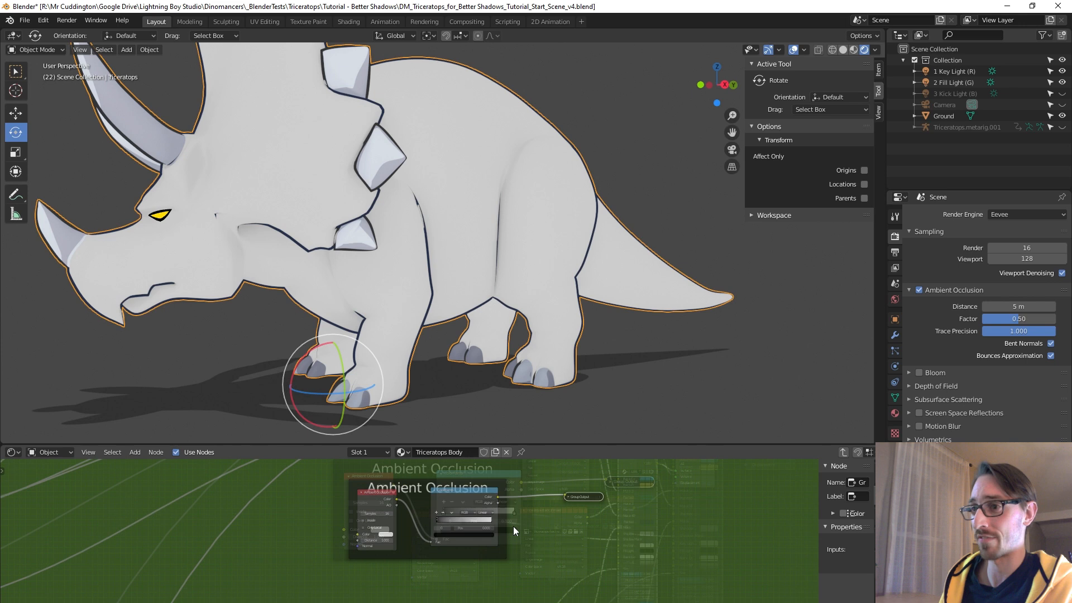
{"action": "scroll", "coordinate": [520, 515], "scroll_direction": "up", "scroll_amount": 6}
{"action": "key", "text": "shift+a"}
{"action": "left_click", "coordinate": [564, 519]}
{"action": "type", "text": "math"}
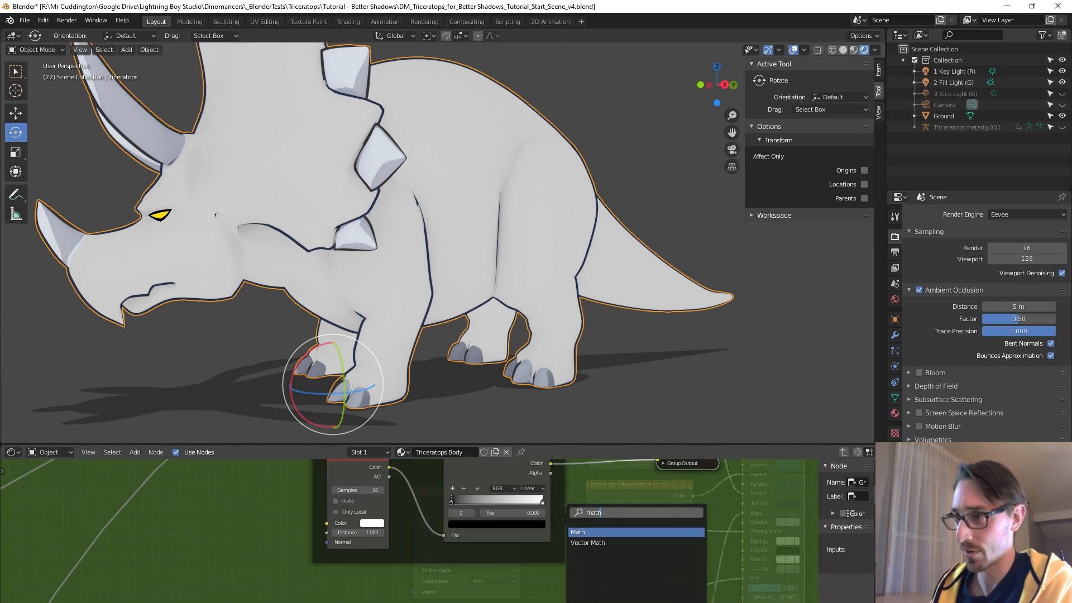
{"action": "left_click", "coordinate": [581, 532]}
{"action": "left_click", "coordinate": [428, 516]}
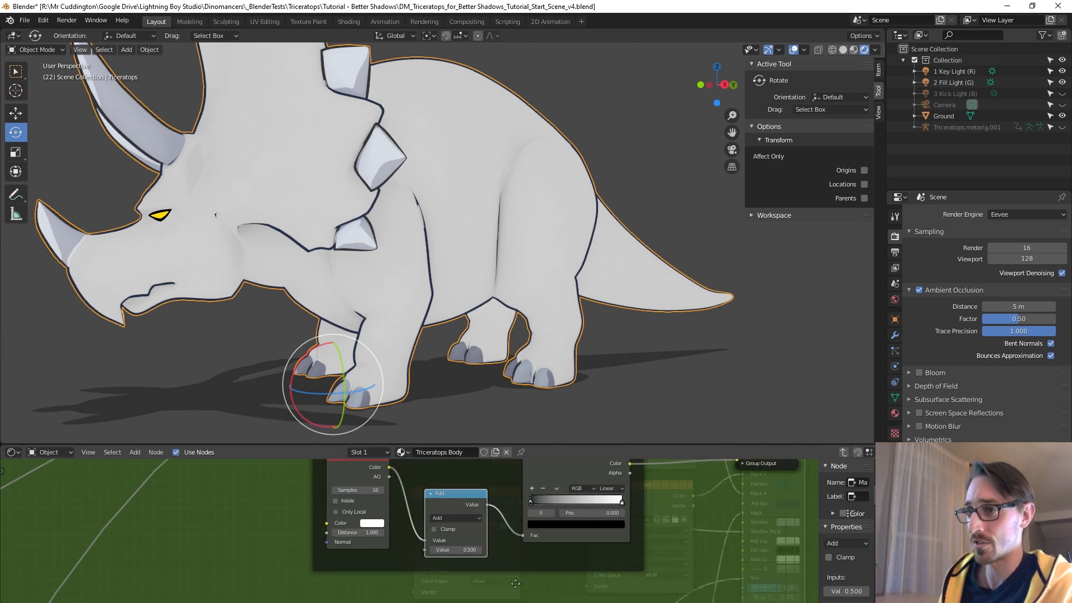
Step: Set the Math node's operation to Power with an exponent value of 11.3
{"action": "middle_click_drag", "start_coordinate": [428, 515], "coordinate": [417, 556]}
{"action": "left_click", "coordinate": [436, 560]}
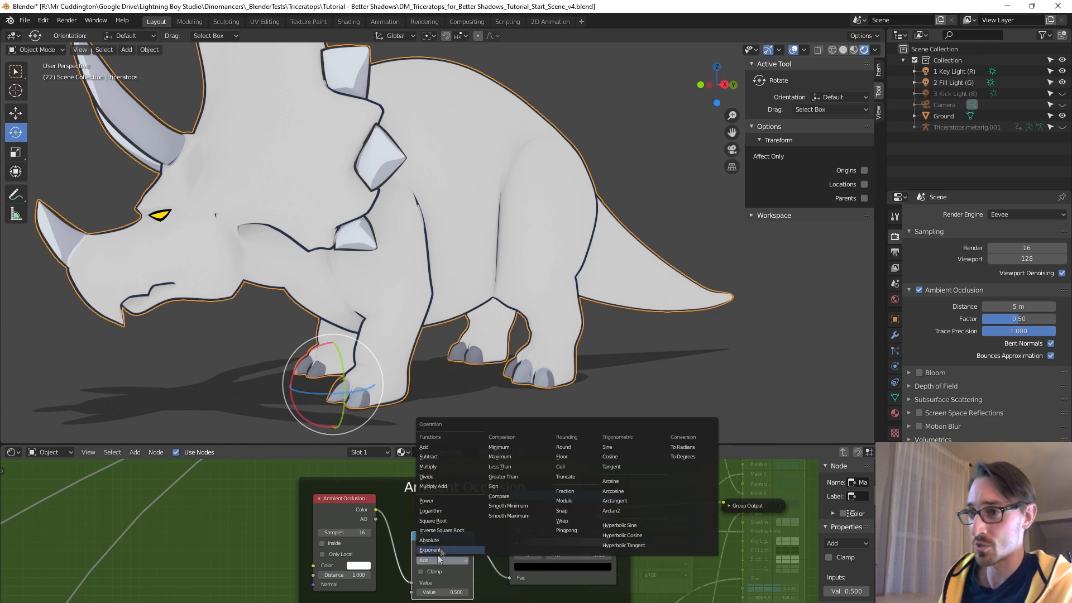
{"action": "left_click", "coordinate": [443, 501]}
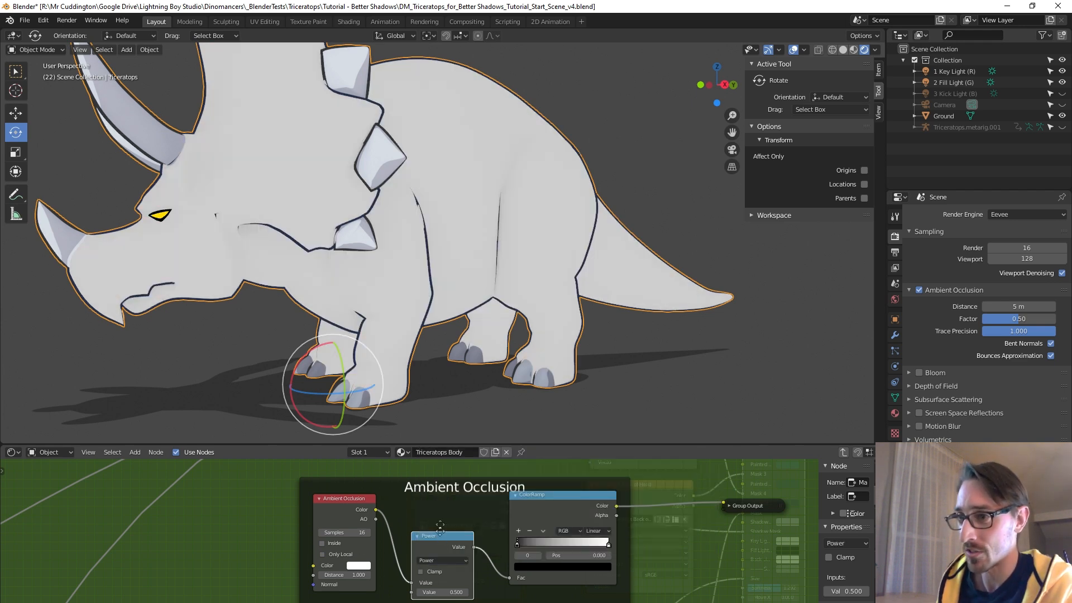
{"action": "middle_click_drag", "start_coordinate": [440, 526], "coordinate": [426, 493]}
{"action": "left_click", "coordinate": [430, 547]}
{"action": "type", "text": "12.2"}
{"action": "key", "text": "Return"}
{"action": "mouse_move", "coordinate": [424, 547]}
{"action": "left_mouse_down"}
{"action": "mouse_move", "coordinate": [467, 546]}
{"action": "mouse_move", "coordinate": [402, 547]}
{"action": "left_mouse_up"}
{"action": "scroll", "coordinate": [452, 298], "scroll_direction": "down", "scroll_amount": 2}
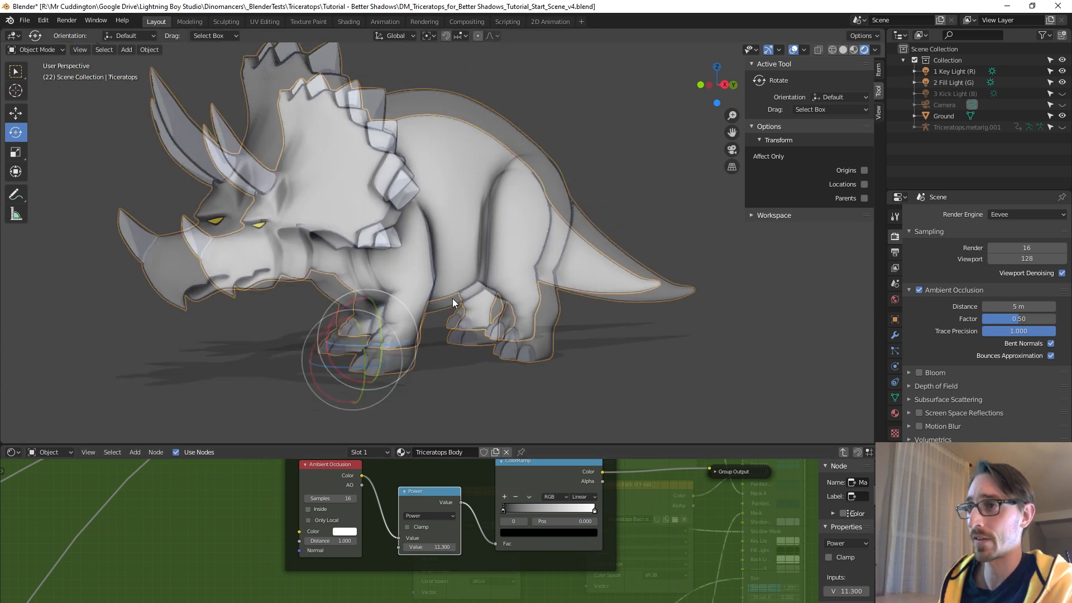
Step: Move the ColorRamp's black stop to 0.432 and white stop to 0.491, and show the material's properties
{"action": "middle_click_drag", "start_coordinate": [614, 535], "coordinate": [567, 550]}
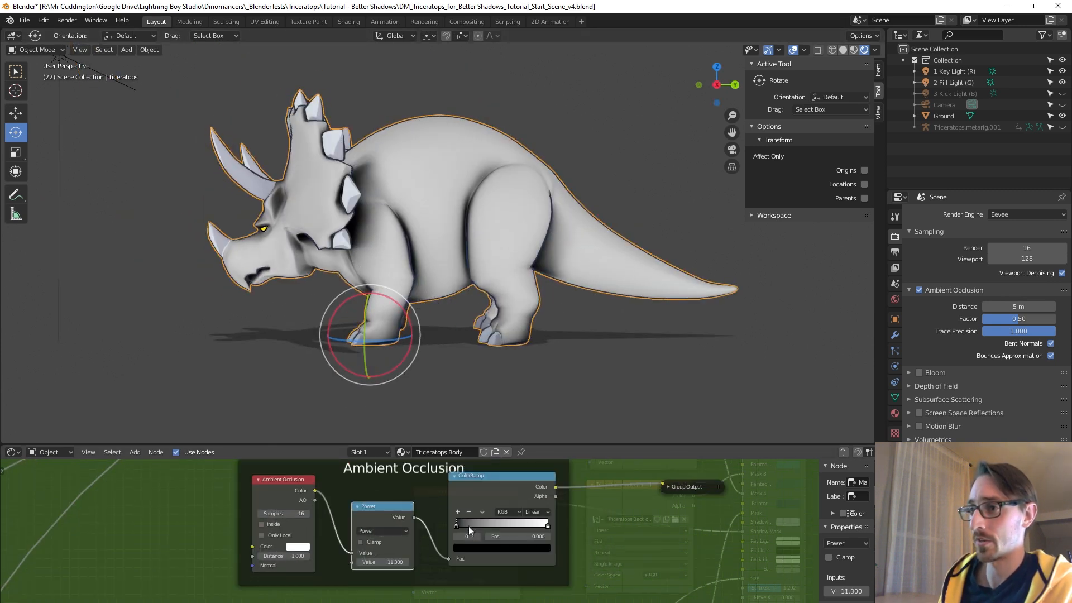
{"action": "mouse_move", "coordinate": [456, 524]}
{"action": "left_mouse_down"}
{"action": "mouse_move", "coordinate": [537, 529]}
{"action": "mouse_move", "coordinate": [487, 527]}
{"action": "mouse_move", "coordinate": [501, 527]}
{"action": "left_mouse_up"}
{"action": "middle_click_drag", "start_coordinate": [581, 509], "coordinate": [508, 528]}
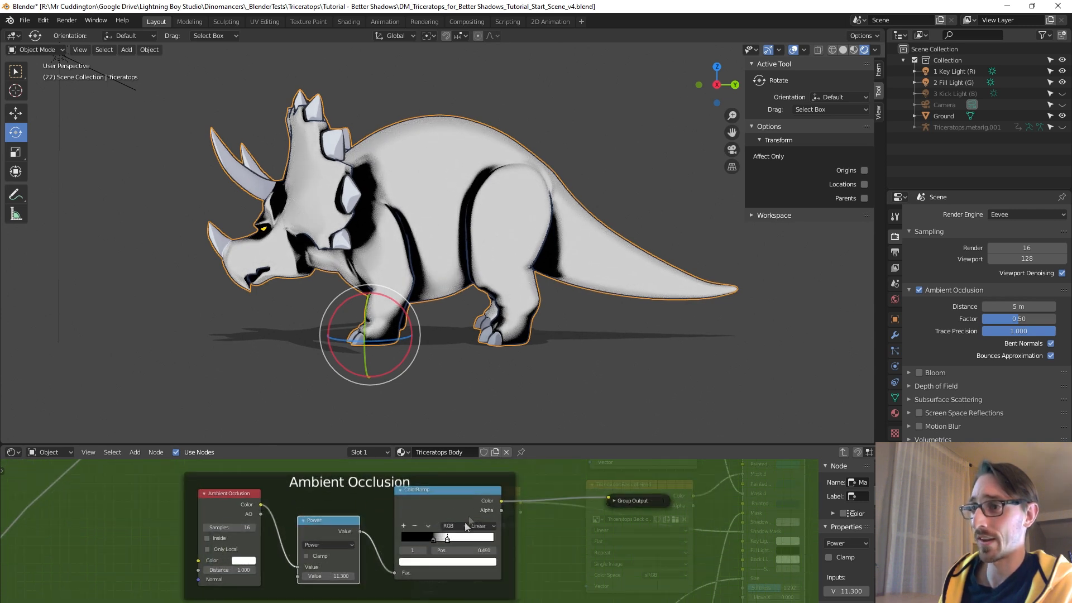
{"action": "left_click_drag", "start_coordinate": [435, 540], "coordinate": [444, 542]}
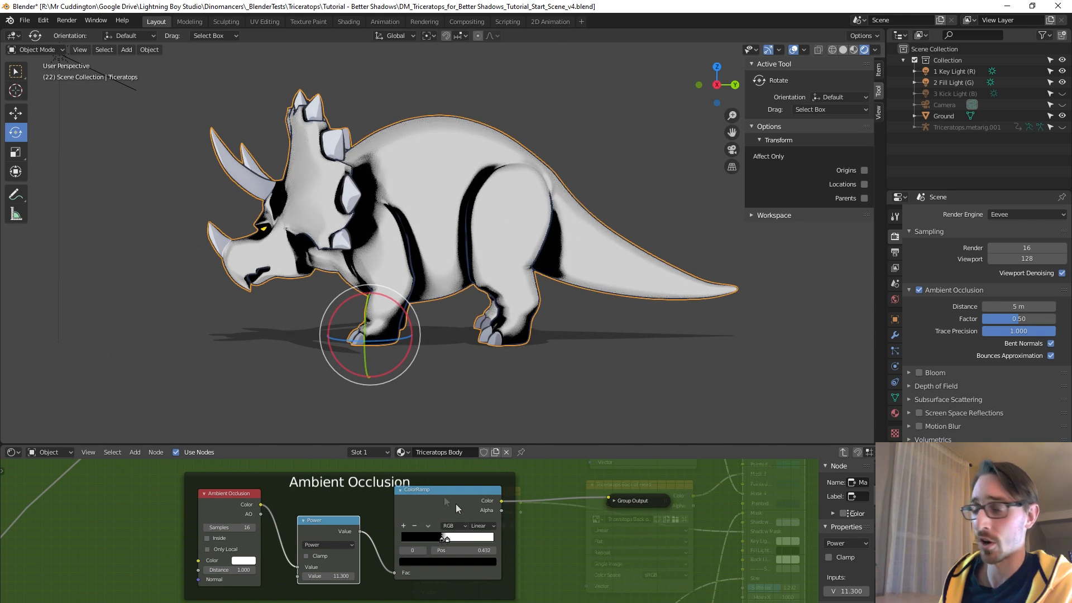
{"action": "middle_click_drag", "start_coordinate": [529, 546], "coordinate": [520, 544]}
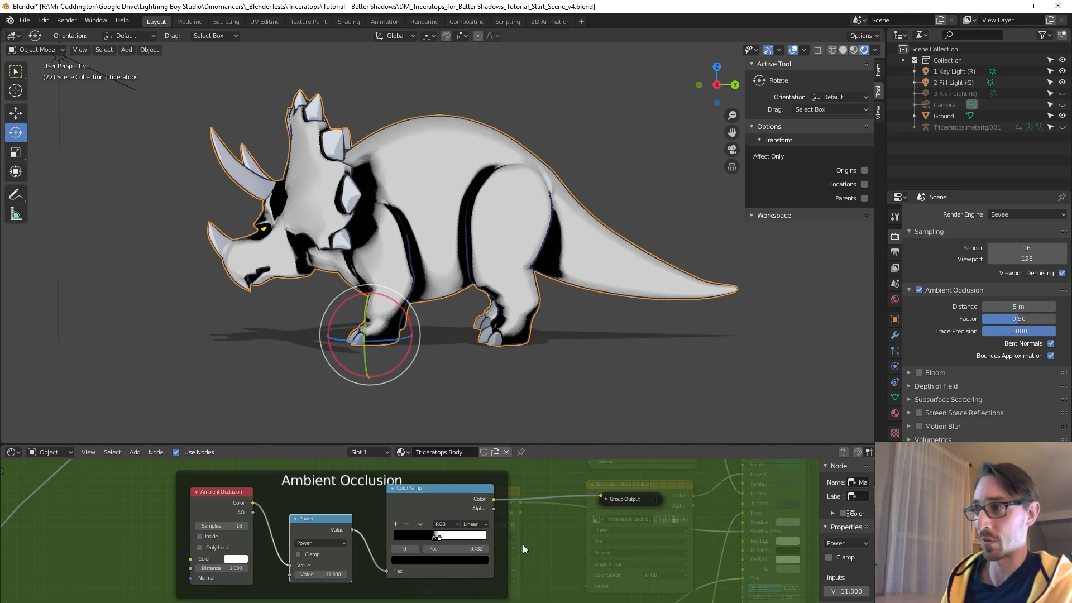
{"action": "left_click", "coordinate": [895, 413]}
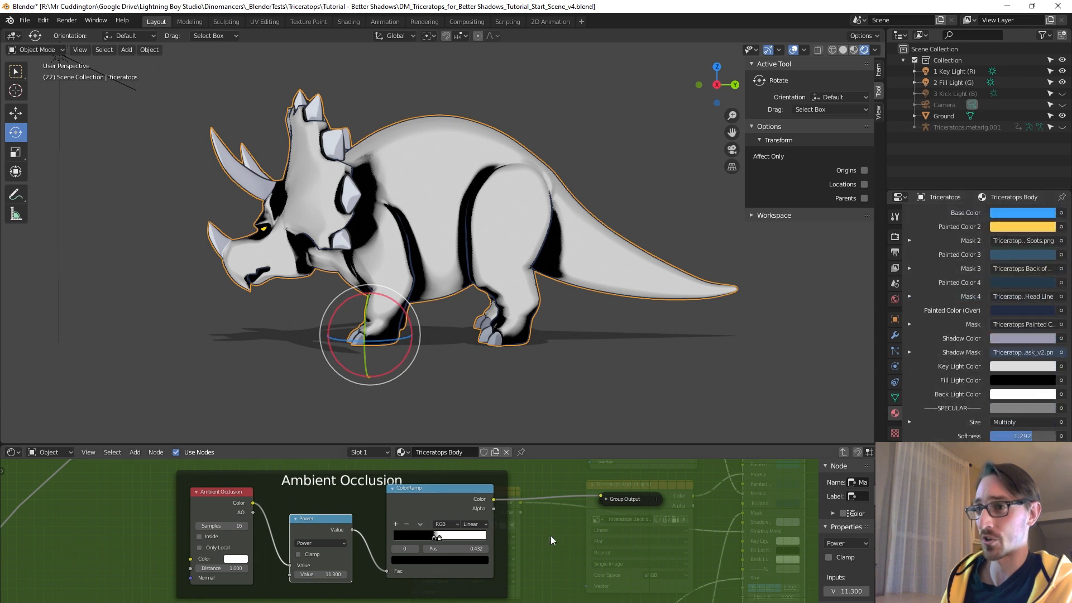
Step: Duplicate the ColorRamp below the original and move the original's black stop to 0.477
{"action": "middle_click_drag", "start_coordinate": [468, 525], "coordinate": [461, 522]}
{"action": "left_click", "coordinate": [433, 487]}
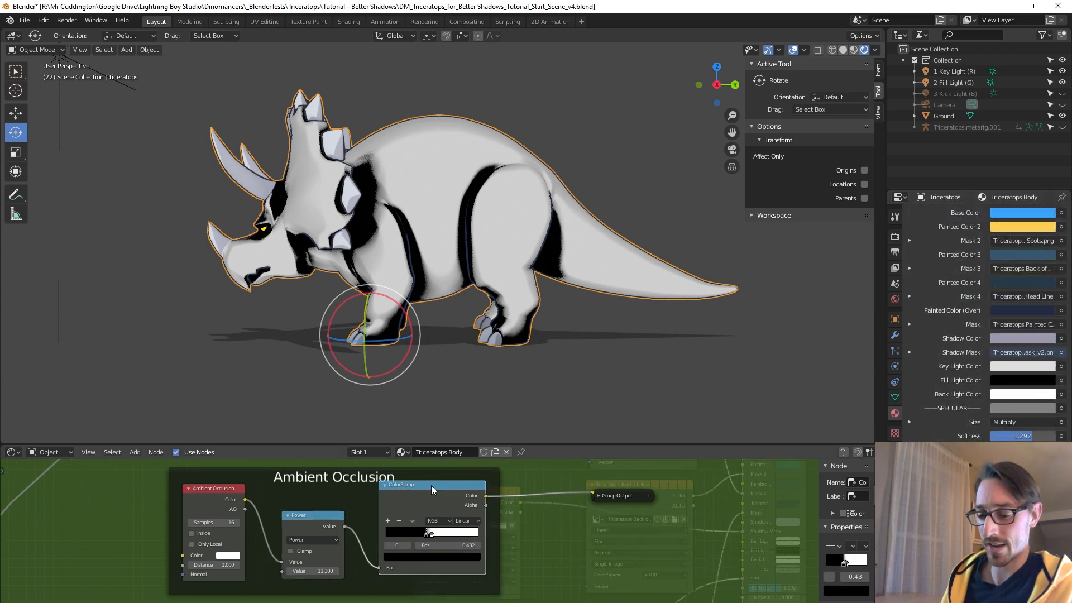
{"action": "key", "text": "shift+d"}
{"action": "left_click", "coordinate": [434, 592]}
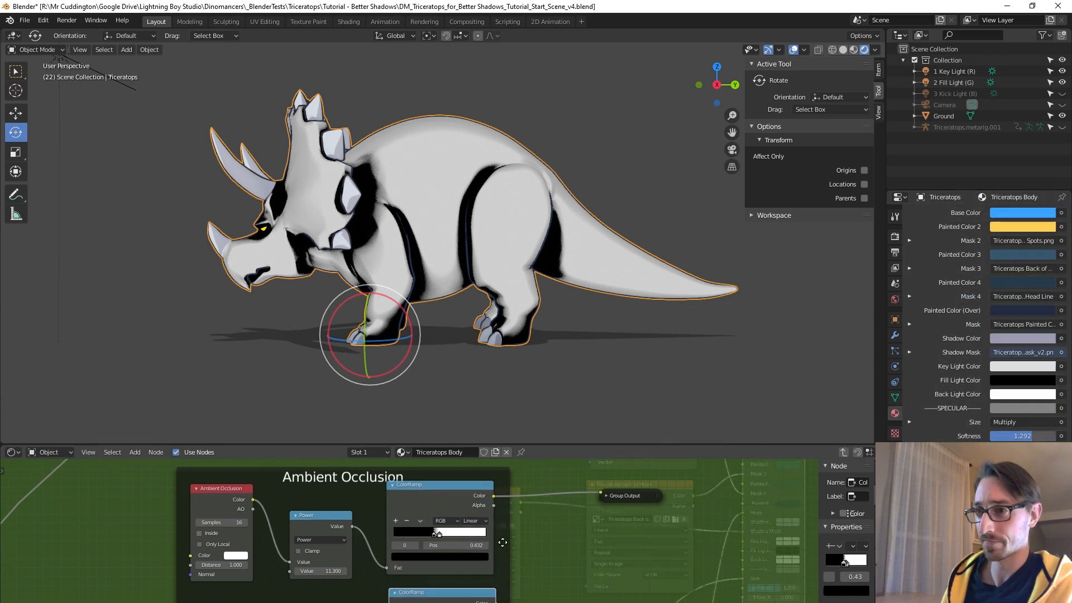
{"action": "scroll", "coordinate": [378, 550], "scroll_direction": "up", "scroll_amount": 2}
{"action": "left_click_drag", "start_coordinate": [443, 527], "coordinate": [450, 529]}
Step: Spread the duplicate ColorRamp's stops to 0.009 and 1, enlarge the node editor, and place the duplicate beneath the original
{"action": "scroll", "coordinate": [529, 568], "scroll_direction": "down", "scroll_amount": 4}
{"action": "middle_click_drag", "start_coordinate": [529, 569], "coordinate": [512, 508]}
{"action": "left_click_drag", "start_coordinate": [419, 575], "coordinate": [381, 578]}
{"action": "key", "text": "g"}
{"action": "left_click", "coordinate": [586, 567]}
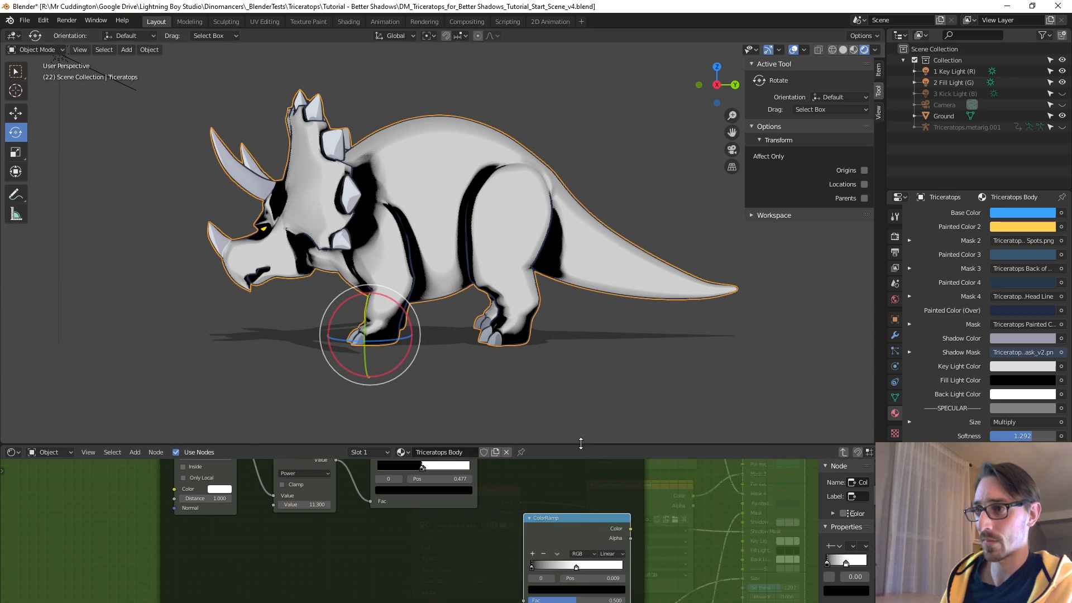
{"action": "left_click_drag", "start_coordinate": [580, 444], "coordinate": [581, 207]}
{"action": "left_click_drag", "start_coordinate": [569, 396], "coordinate": [393, 412]}
{"action": "left_click_drag", "start_coordinate": [415, 458], "coordinate": [462, 458]}
{"action": "scroll", "coordinate": [498, 359], "scroll_direction": "up", "scroll_amount": 2}
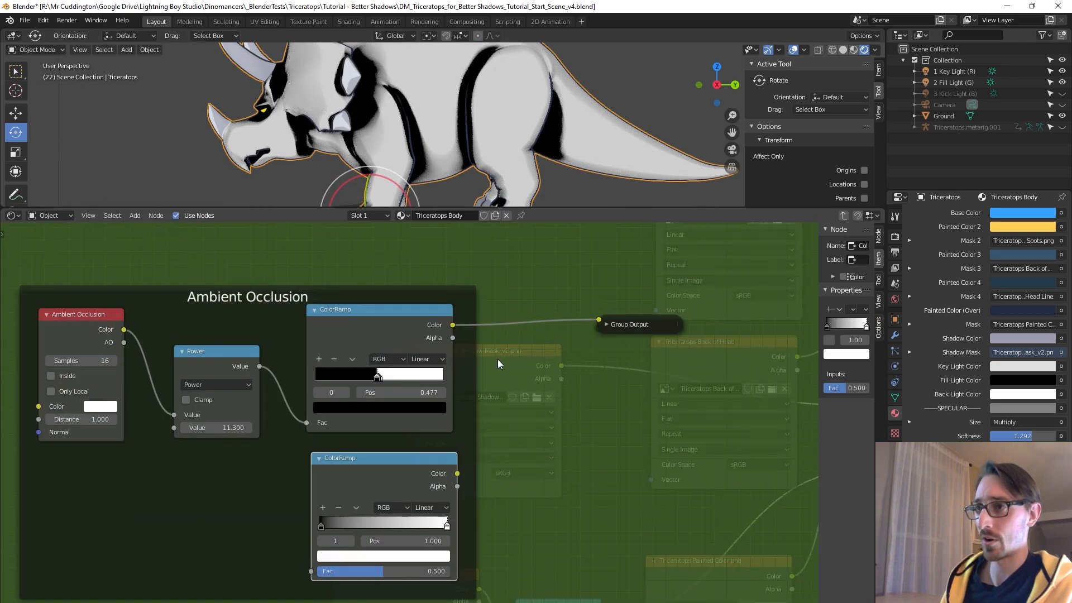
Step: Insert a MixRGB node between the upper ColorRamp and Group Output, and connect the lower ColorRamp's Color to Color2
{"action": "key", "text": "shift+a"}
{"action": "left_click", "coordinate": [498, 360]}
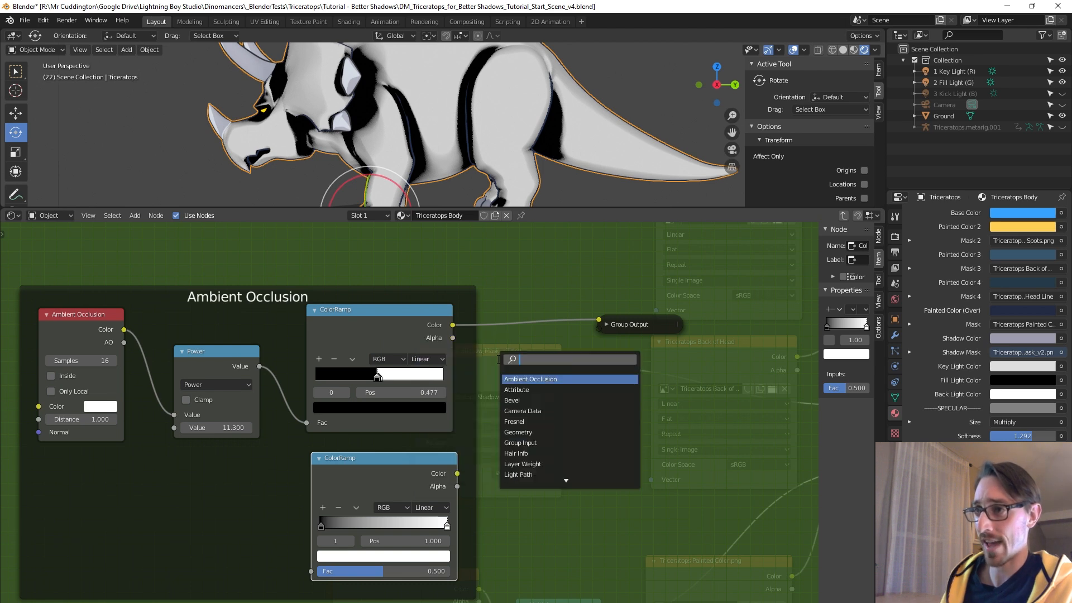
{"action": "type", "text": "mix"}
{"action": "key", "text": "Down"}
{"action": "key", "text": "Return"}
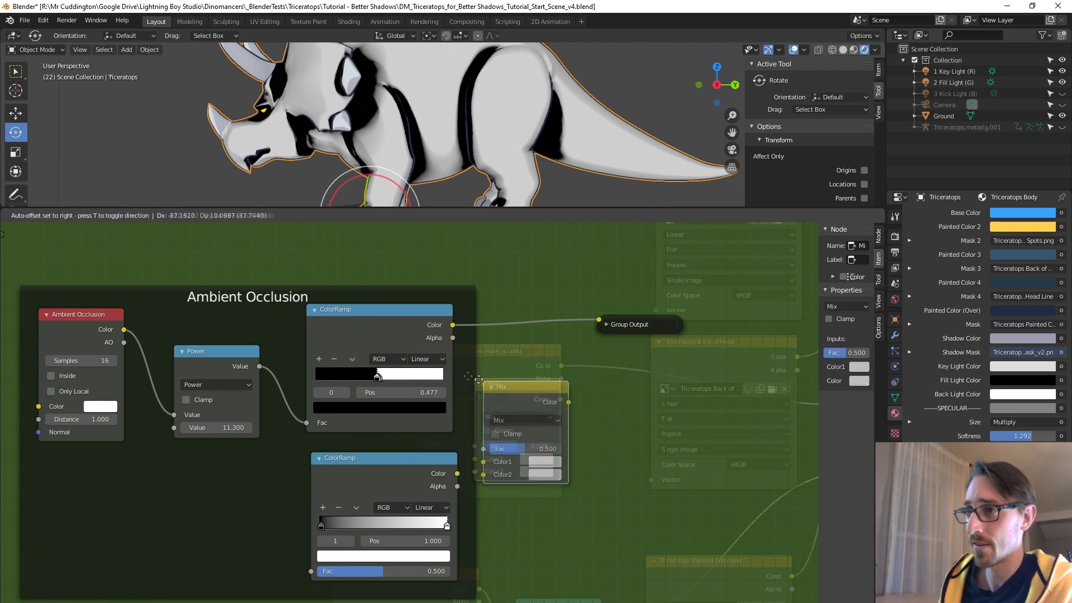
{"action": "left_click", "coordinate": [501, 402]}
{"action": "mouse_move", "coordinate": [457, 486]}
{"action": "left_mouse_down"}
{"action": "mouse_move", "coordinate": [501, 409]}
{"action": "mouse_move", "coordinate": [586, 409]}
{"action": "left_mouse_up"}
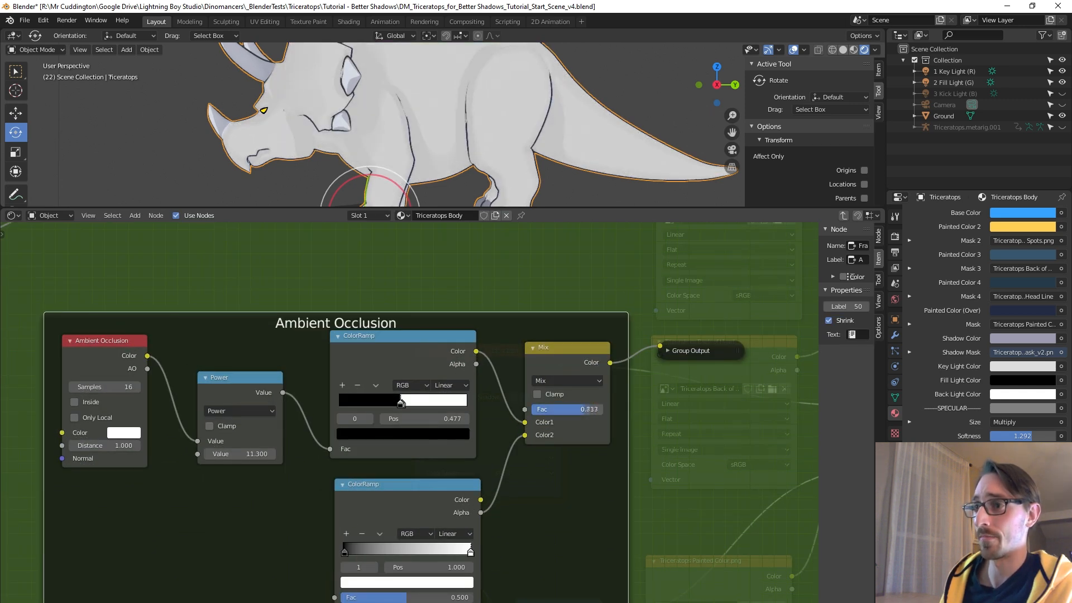
{"action": "scroll", "coordinate": [516, 507], "scroll_direction": "up", "scroll_amount": 1}
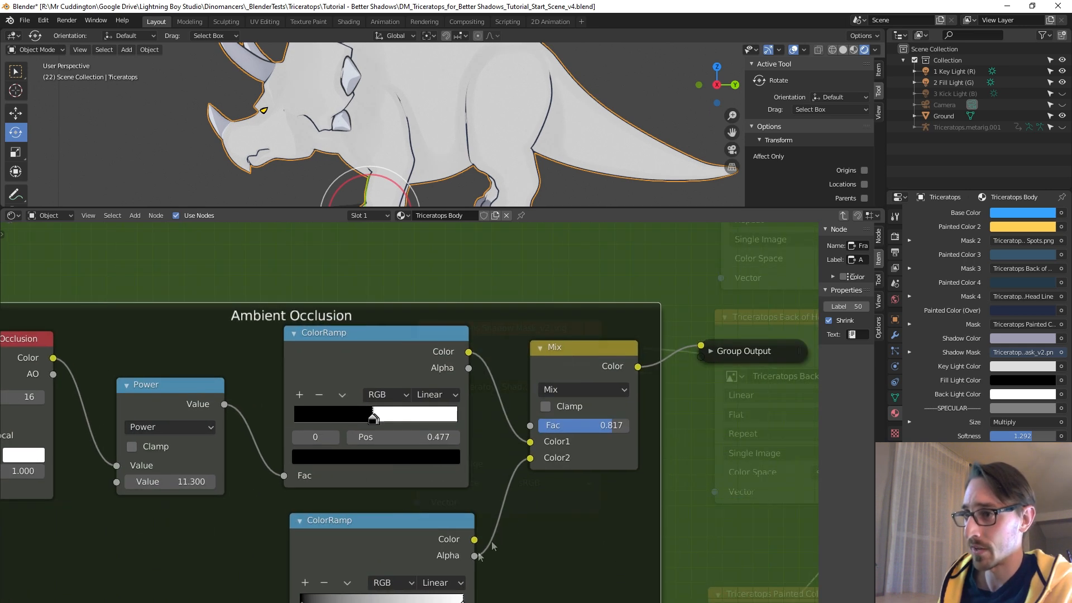
{"action": "left_click_drag", "start_coordinate": [474, 539], "coordinate": [529, 458]}
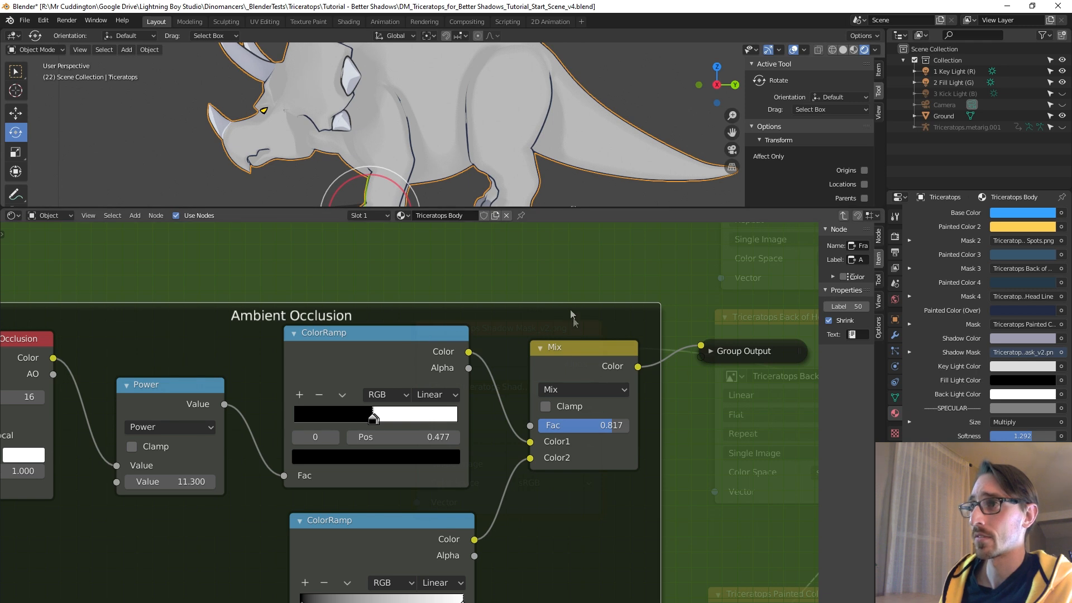
Step: Enlarge the 3D viewport, hide its sidebar, and set the Mix node's Fac to 1
{"action": "left_click", "coordinate": [577, 202]}
{"action": "left_click_drag", "start_coordinate": [591, 208], "coordinate": [628, 300]}
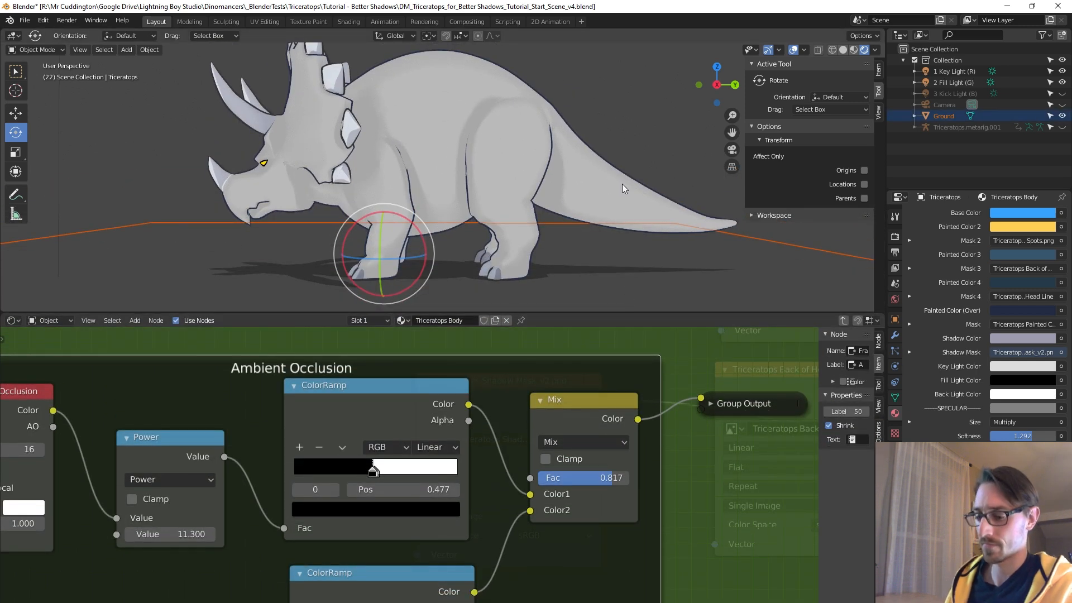
{"action": "key", "text": "n"}
{"action": "mouse_move", "coordinate": [612, 482]}
{"action": "left_mouse_down"}
{"action": "mouse_move", "coordinate": [571, 482]}
{"action": "mouse_move", "coordinate": [629, 477]}
{"action": "left_mouse_up"}
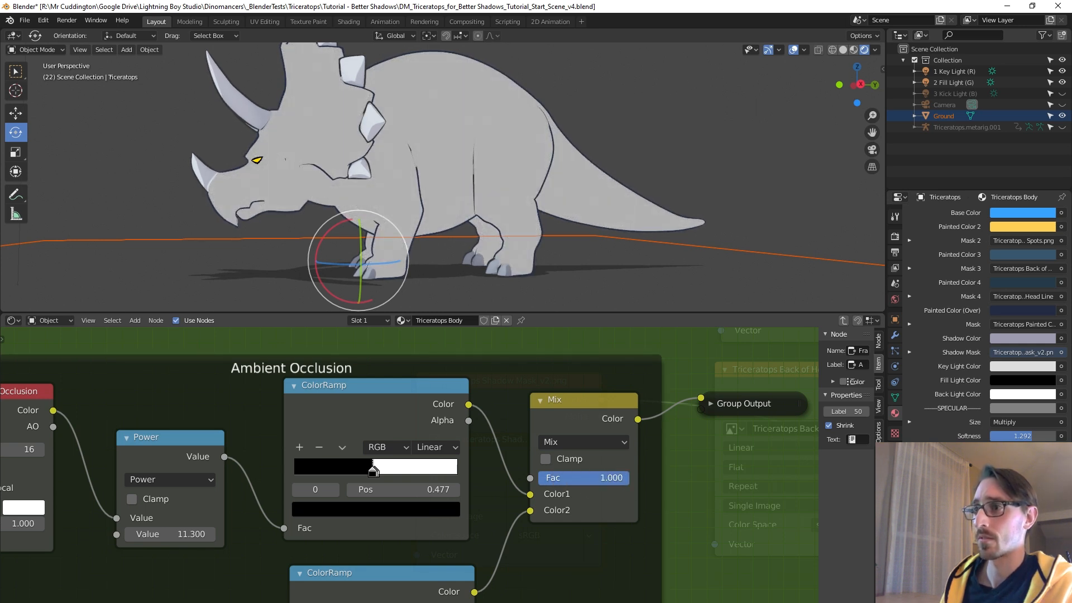
Step: Connect the Power node's Value output to the Fac input of the lower ColorRamp in the Ambient Occlusion frame
{"action": "middle_click_drag", "start_coordinate": [549, 561], "coordinate": [594, 438]}
{"action": "scroll", "coordinate": [381, 443], "scroll_direction": "down", "scroll_amount": 1}
{"action": "scroll", "coordinate": [382, 447], "scroll_direction": "down", "scroll_amount": 1}
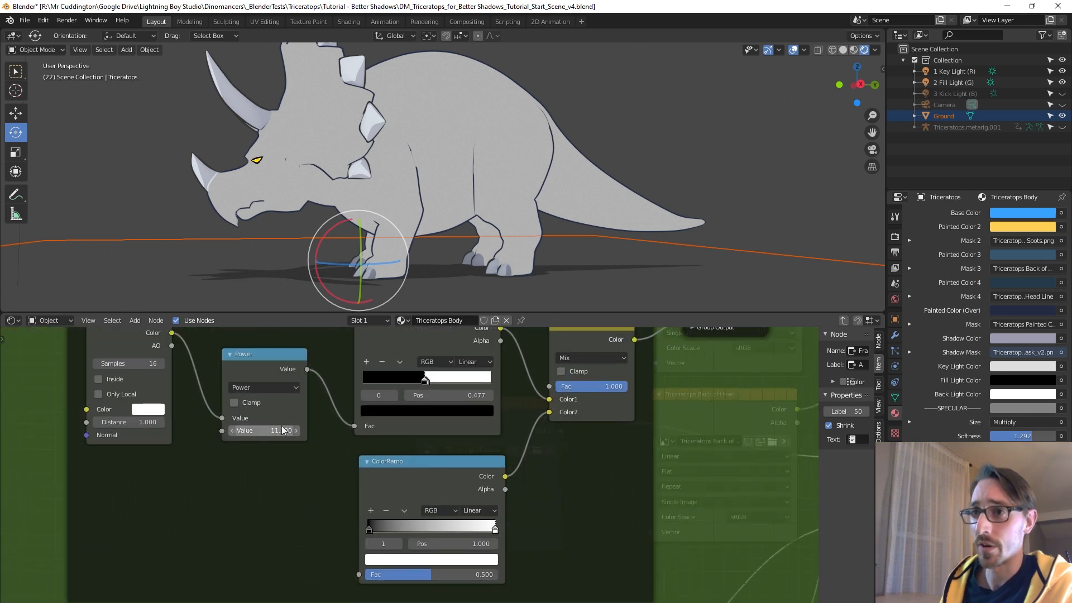
{"action": "left_click_drag", "start_coordinate": [306, 369], "coordinate": [358, 573]}
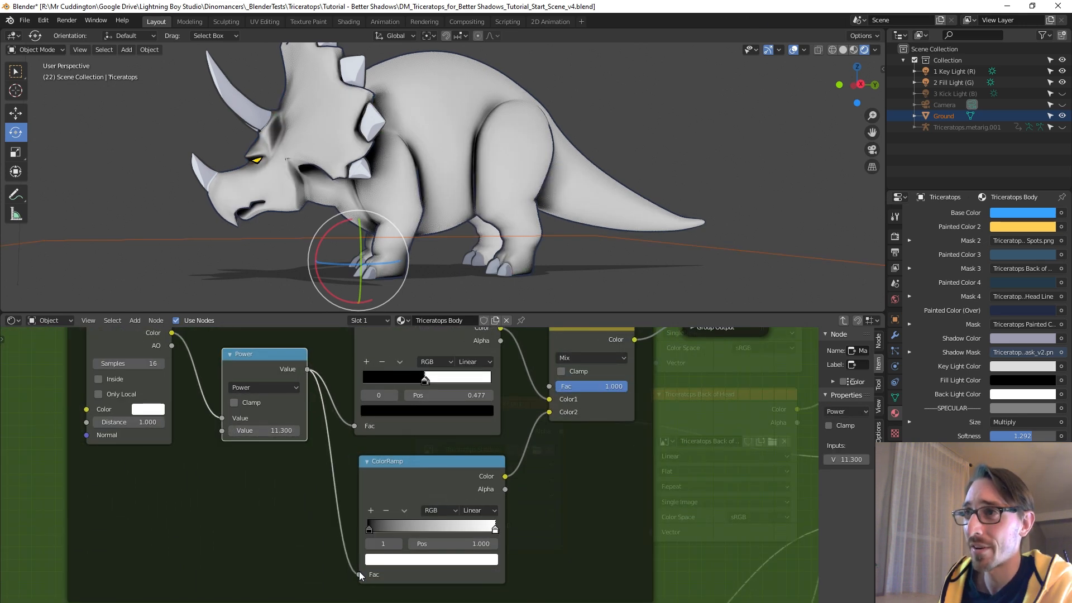
Step: Move the upper ColorRamp's white stop to 0.486 and return the Ambient Occlusion Mix node's Fac to 1
{"action": "left_click_drag", "start_coordinate": [621, 390], "coordinate": [546, 383]}
{"action": "left_click_drag", "start_coordinate": [425, 380], "coordinate": [425, 384]}
{"action": "left_click_drag", "start_coordinate": [545, 388], "coordinate": [625, 387]}
{"action": "scroll", "coordinate": [586, 381], "scroll_direction": "down", "scroll_amount": 5}
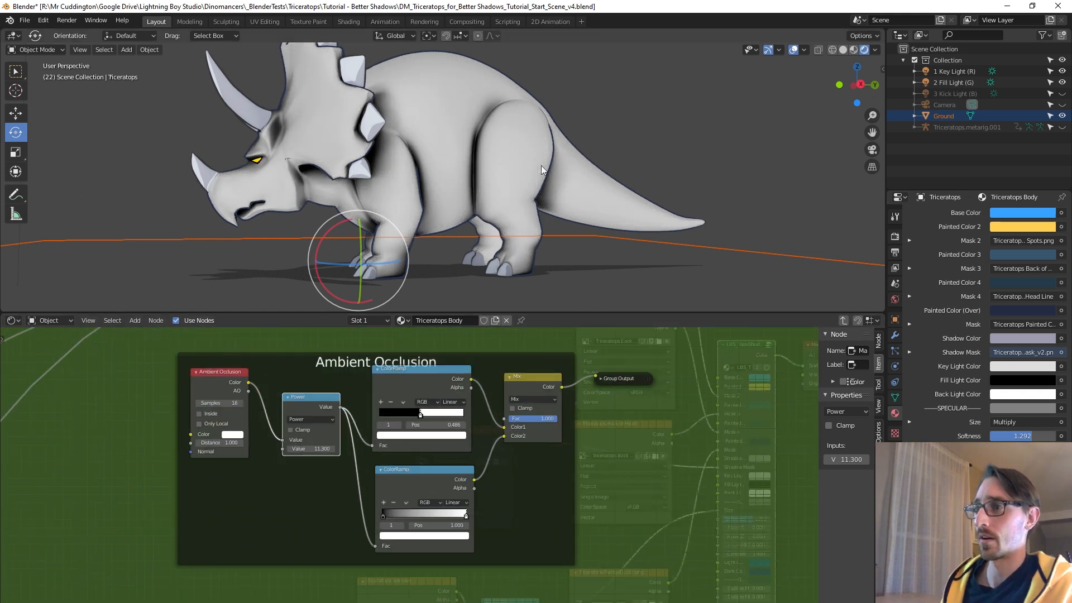
Step: Move the Group Output node up beside the end of the main Mix node chain
{"action": "middle_click_drag", "start_coordinate": [542, 166], "coordinate": [538, 174]}
{"action": "scroll", "coordinate": [605, 403], "scroll_direction": "down", "scroll_amount": 3}
{"action": "scroll", "coordinate": [503, 527], "scroll_direction": "down", "scroll_amount": 2}
{"action": "left_click_drag", "start_coordinate": [469, 522], "coordinate": [492, 422]}
{"action": "scroll", "coordinate": [494, 474], "scroll_direction": "up", "scroll_amount": 3}
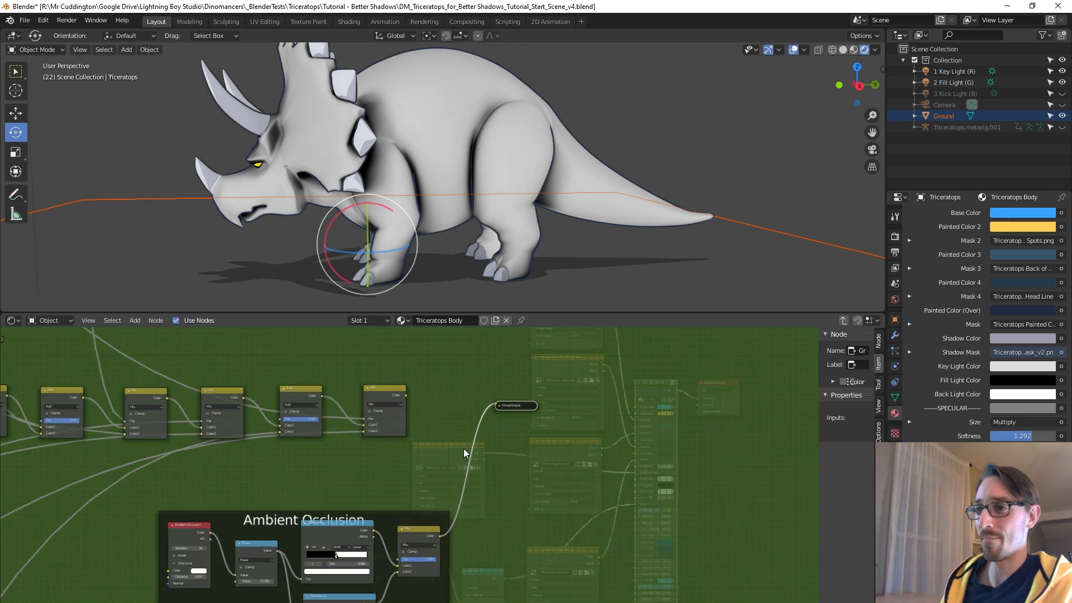
{"action": "middle_click_drag", "start_coordinate": [447, 268], "coordinate": [474, 357]}
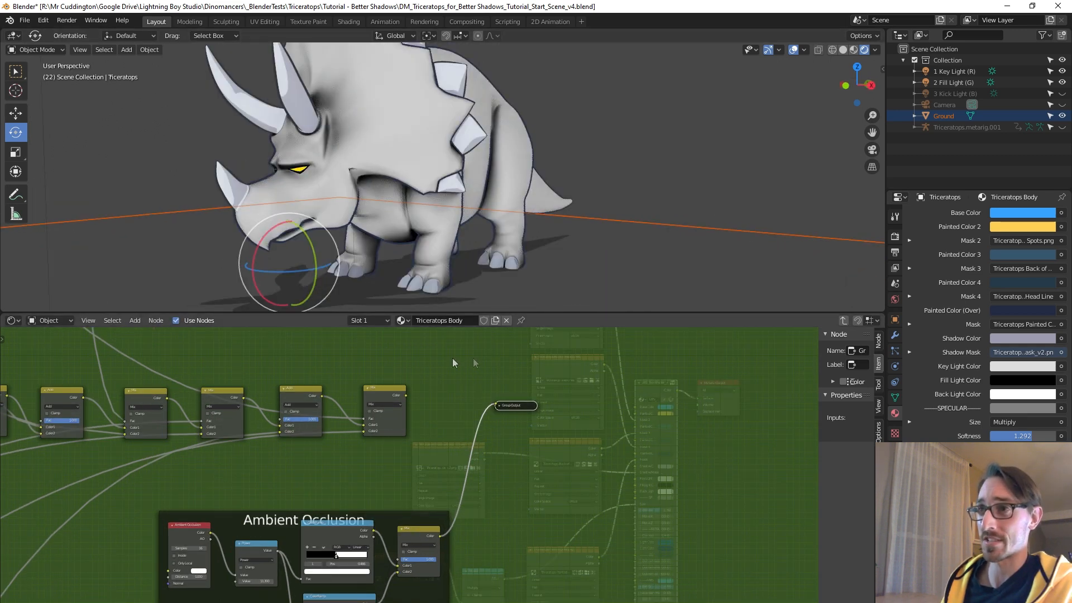
Step: Duplicate the Ambient Occlusion Mix node before Group Output, detach it from the frame, and place it at the end of the main Mix chain
{"action": "left_click", "coordinate": [413, 528]}
{"action": "key", "text": "shift+d"}
{"action": "left_click", "coordinate": [434, 440]}
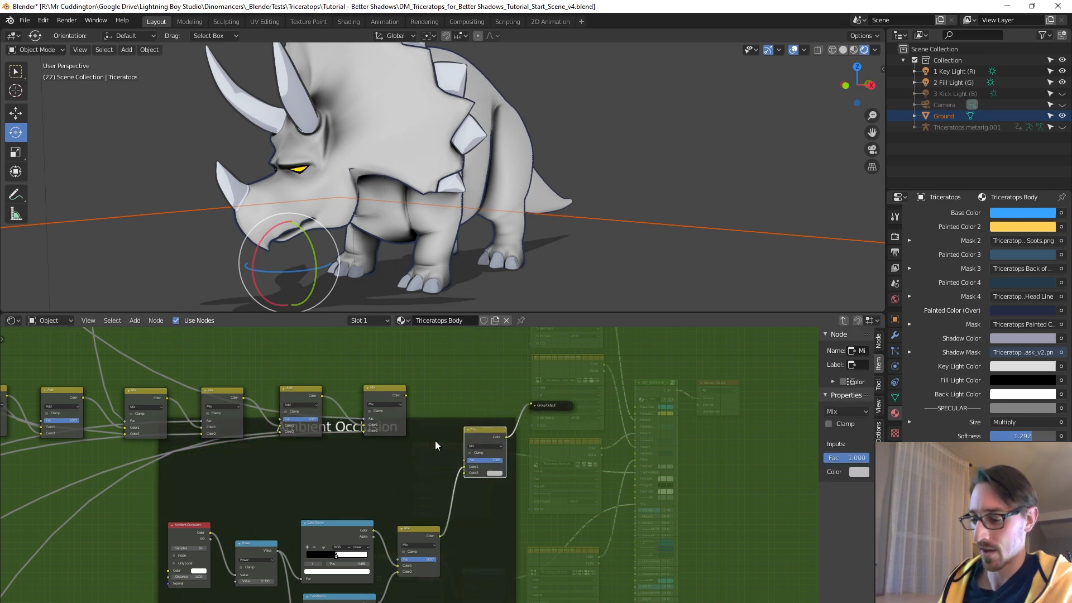
{"action": "key", "text": "alt+p"}
{"action": "key", "text": "g"}
{"action": "left_click", "coordinate": [435, 379]}
{"action": "scroll", "coordinate": [549, 527], "scroll_direction": "up", "scroll_amount": 5}
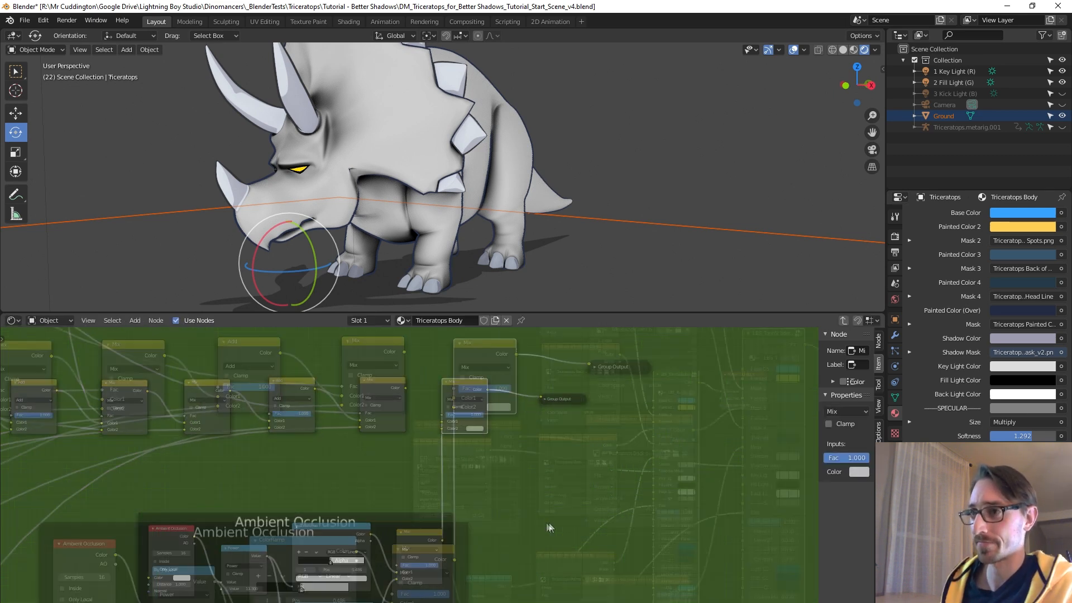
{"action": "scroll", "coordinate": [550, 528], "scroll_direction": "up", "scroll_amount": 1}
{"action": "middle_click_drag", "start_coordinate": [543, 458], "coordinate": [522, 493]}
{"action": "left_click_drag", "start_coordinate": [477, 373], "coordinate": [490, 378]}
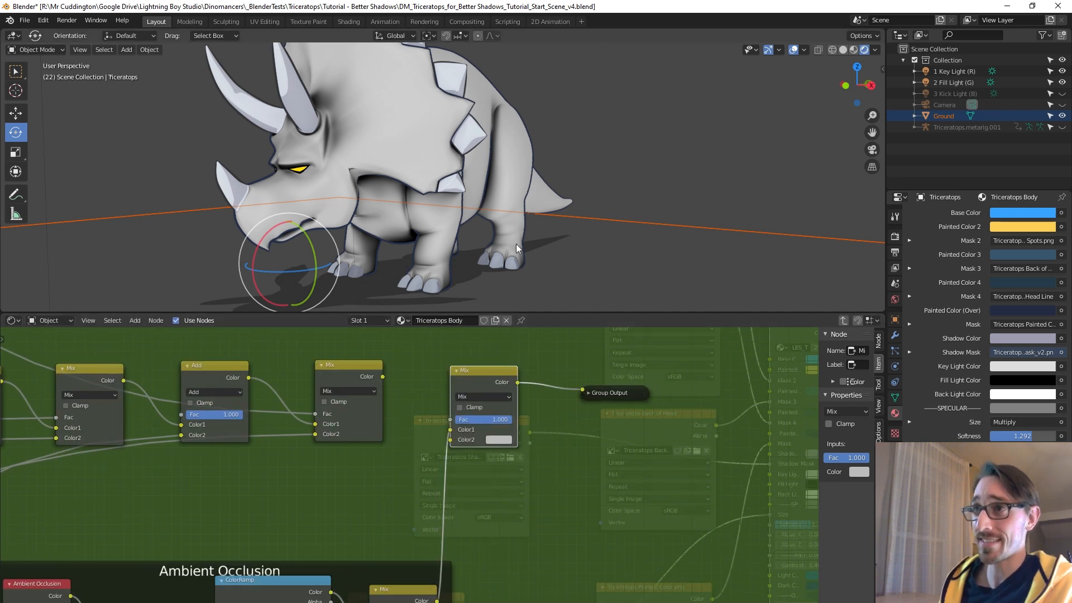
Step: Connect the previous chain Mix's Color to the new Mix node's Color2 and move the ambient occlusion link from Color1 to Fac
{"action": "middle_click_drag", "start_coordinate": [503, 188], "coordinate": [425, 145]}
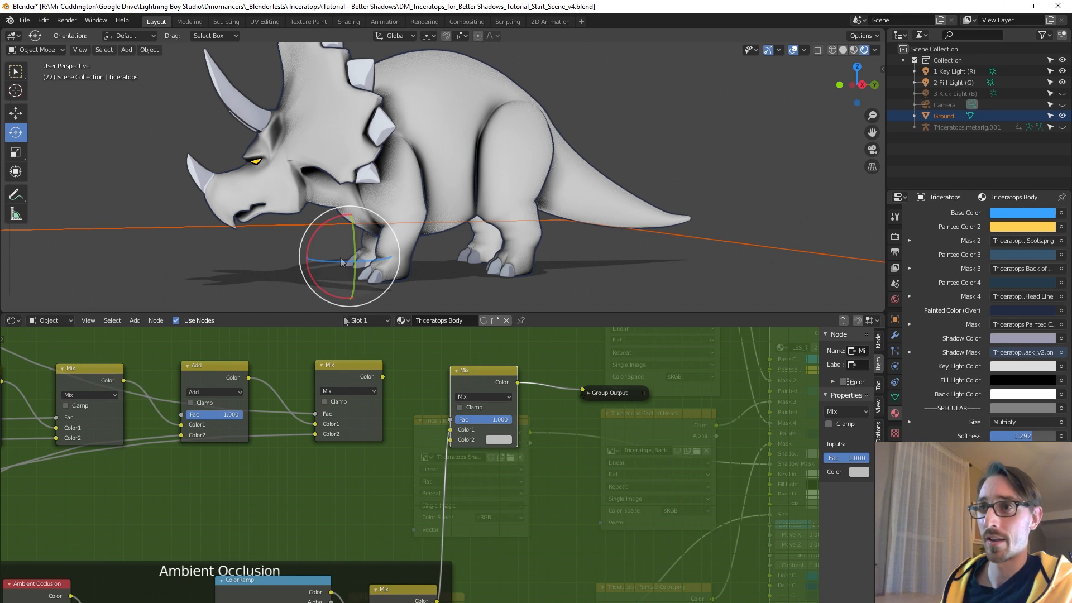
{"action": "scroll", "coordinate": [347, 413], "scroll_direction": "down", "scroll_amount": 2}
{"action": "scroll", "coordinate": [346, 413], "scroll_direction": "down", "scroll_amount": 2}
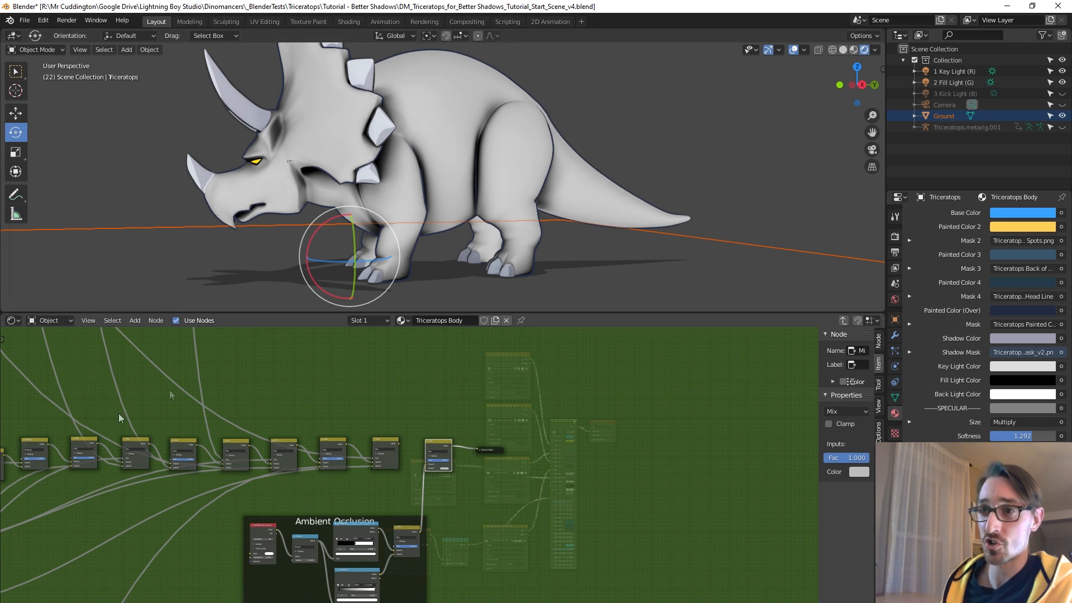
{"action": "scroll", "coordinate": [413, 477], "scroll_direction": "up", "scroll_amount": 2}
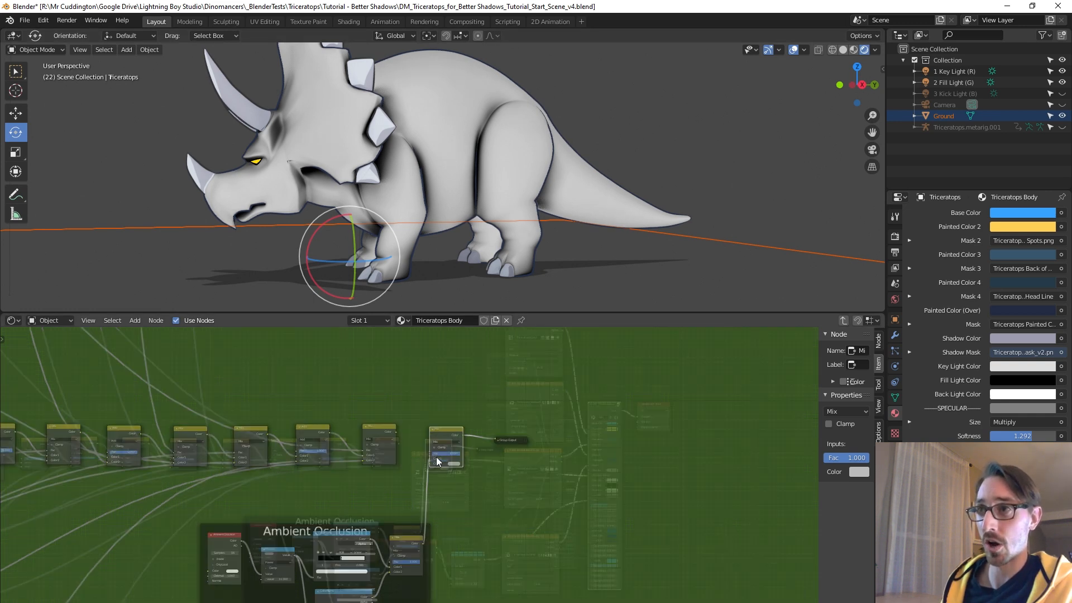
{"action": "scroll", "coordinate": [438, 458], "scroll_direction": "up", "scroll_amount": 2}
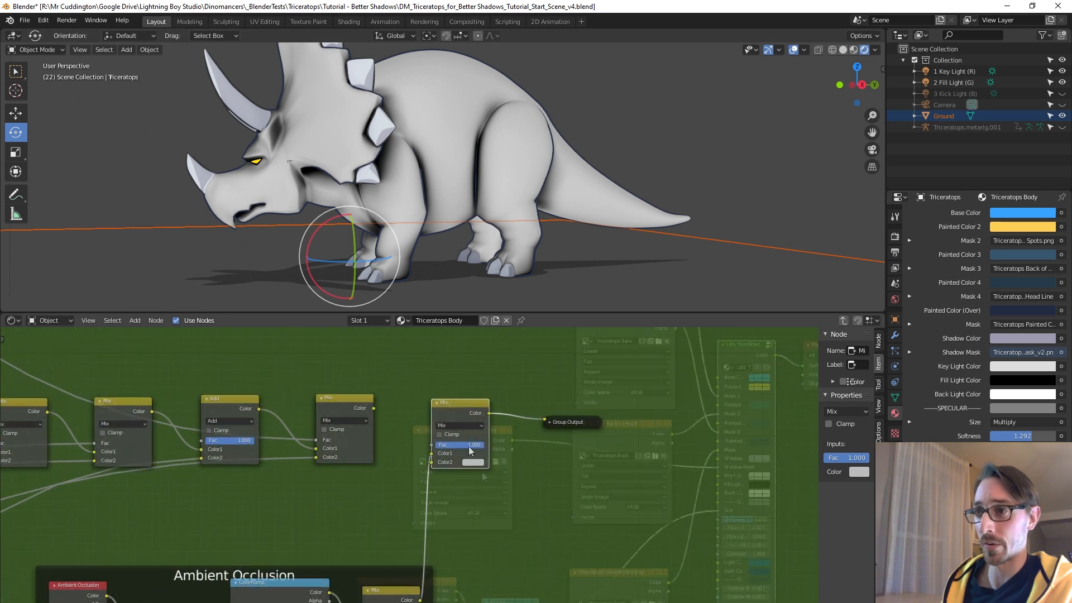
{"action": "left_click_drag", "start_coordinate": [447, 404], "coordinate": [464, 400]}
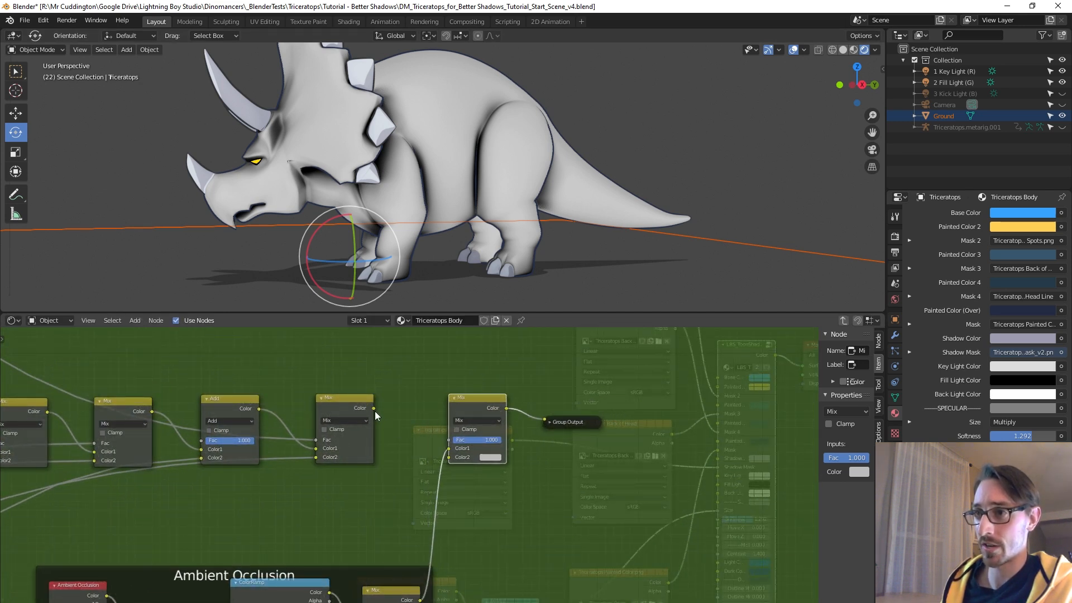
{"action": "left_click_drag", "start_coordinate": [374, 410], "coordinate": [379, 414]}
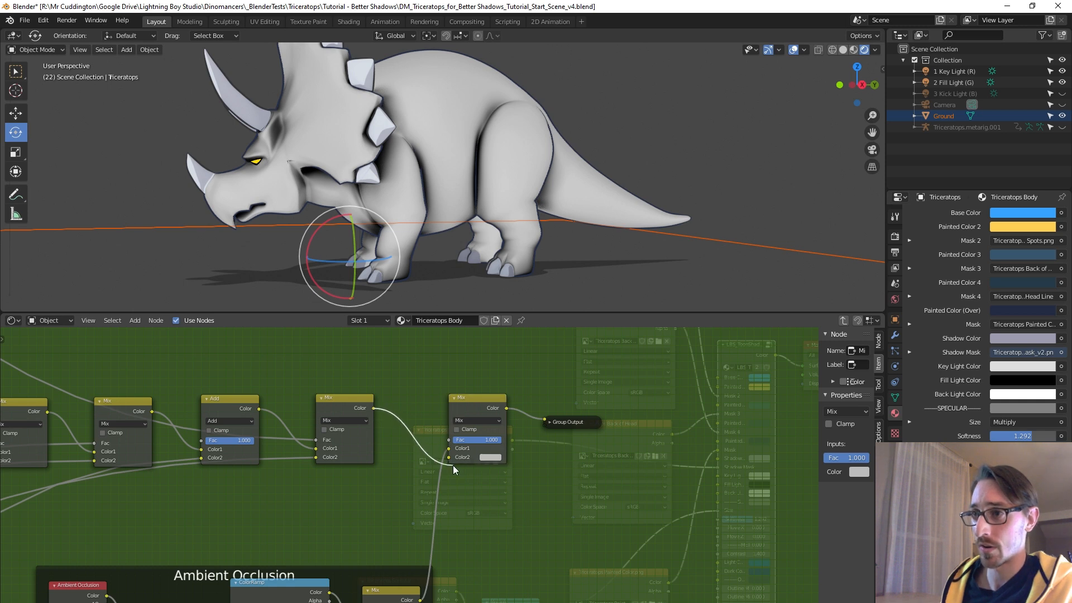
{"action": "left_click_drag", "start_coordinate": [447, 457], "coordinate": [447, 458]}
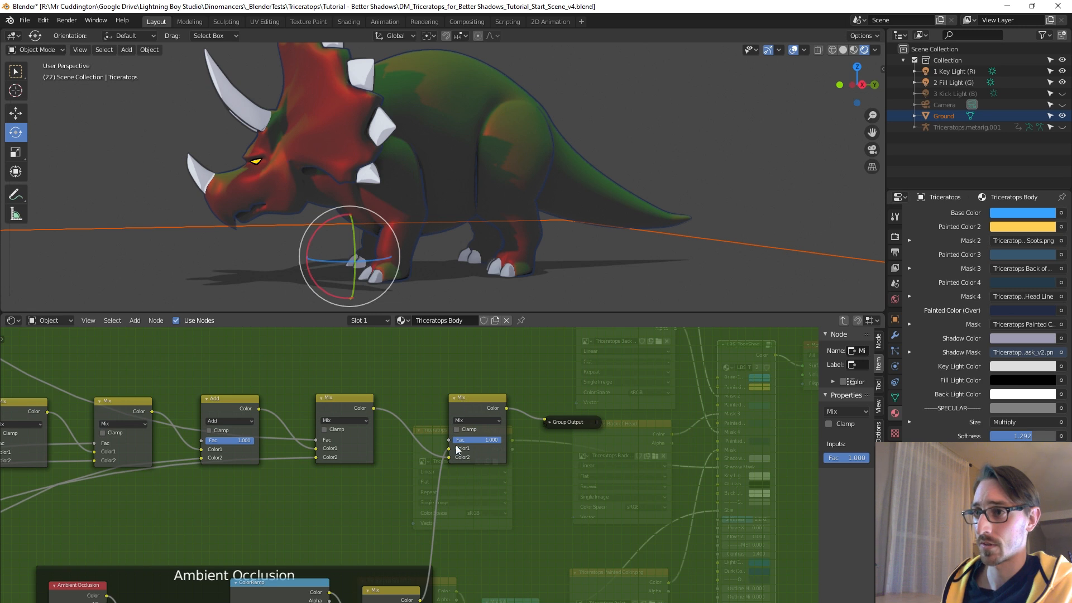
{"action": "left_click_drag", "start_coordinate": [448, 447], "coordinate": [450, 440]}
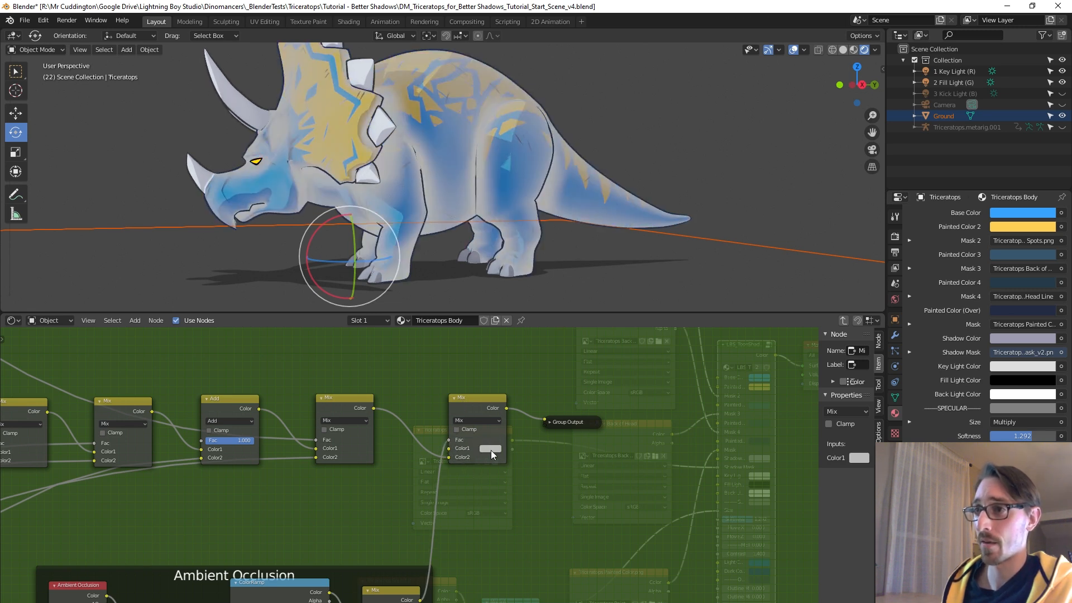
Step: Set the final Mix node's Color1 to a purple with hue 0.705, saturation 0.553 and value 0.399
{"action": "left_click", "coordinate": [490, 447]}
{"action": "mouse_move", "coordinate": [537, 381]}
{"action": "left_mouse_down"}
{"action": "mouse_move", "coordinate": [534, 355]}
{"action": "mouse_move", "coordinate": [550, 371]}
{"action": "mouse_move", "coordinate": [517, 378]}
{"action": "mouse_move", "coordinate": [530, 355]}
{"action": "left_mouse_up"}
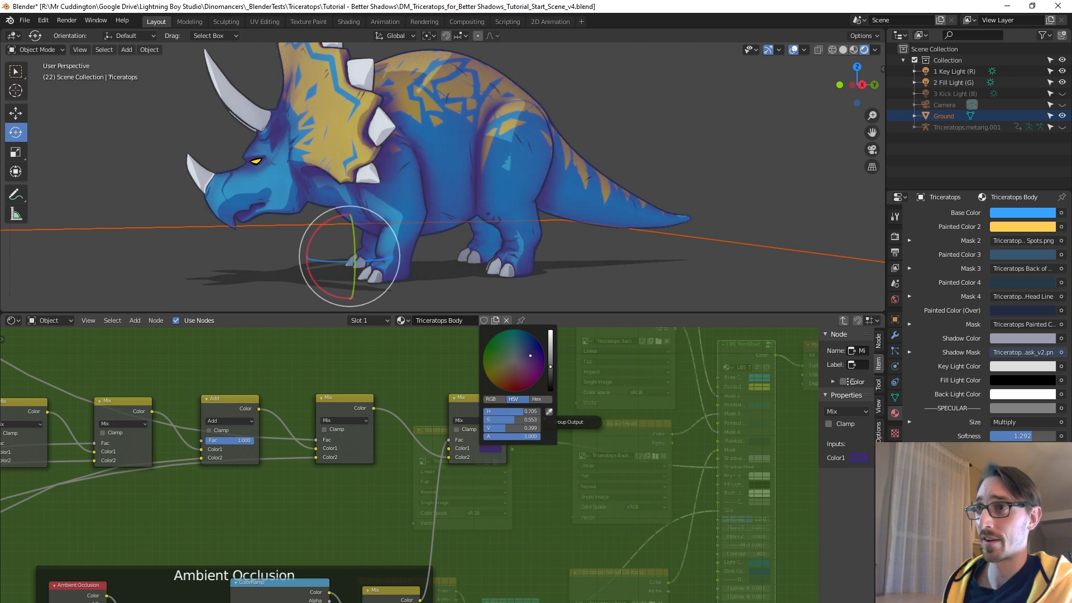
{"action": "mouse_move", "coordinate": [451, 155]}
{"action": "middle_mouse_down"}
{"action": "mouse_move", "coordinate": [669, 157]}
{"action": "mouse_move", "coordinate": [560, 163]}
{"action": "mouse_move", "coordinate": [530, 176]}
{"action": "mouse_move", "coordinate": [596, 166]}
{"action": "mouse_move", "coordinate": [375, 171]}
{"action": "mouse_move", "coordinate": [451, 159]}
{"action": "middle_mouse_up"}
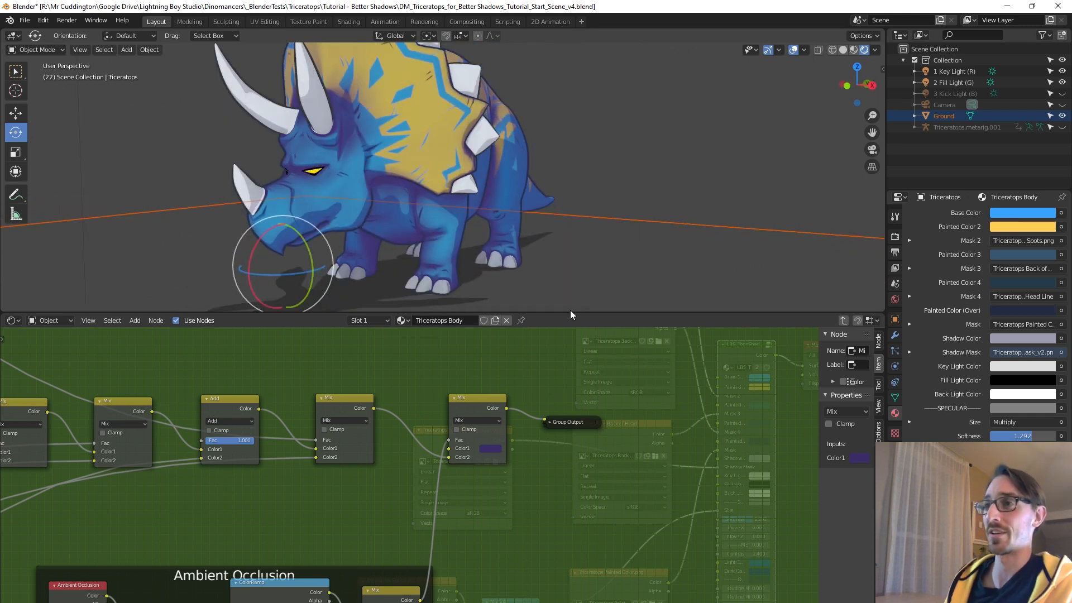
Step: Enlarge the 3D viewport and change the final Mix node's Color1 to a deep, saturated blue
{"action": "left_click_drag", "start_coordinate": [569, 311], "coordinate": [573, 416]}
{"action": "middle_click_drag", "start_coordinate": [570, 343], "coordinate": [495, 338]}
{"action": "left_click", "coordinate": [491, 499]}
{"action": "left_click_drag", "start_coordinate": [531, 408], "coordinate": [537, 402]}
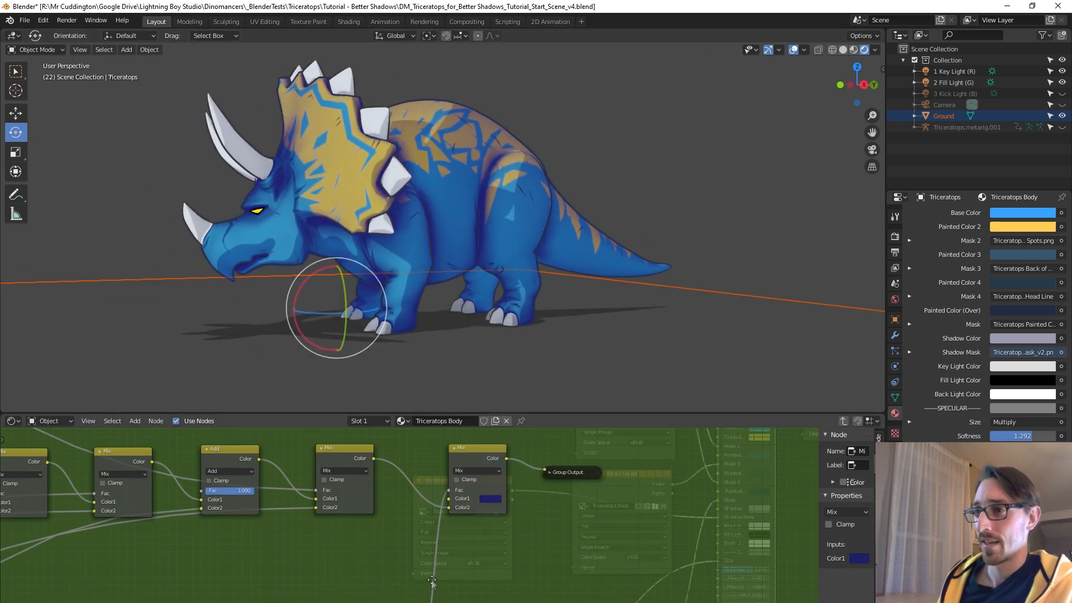
{"action": "left_click_drag", "start_coordinate": [484, 541], "coordinate": [496, 542]}
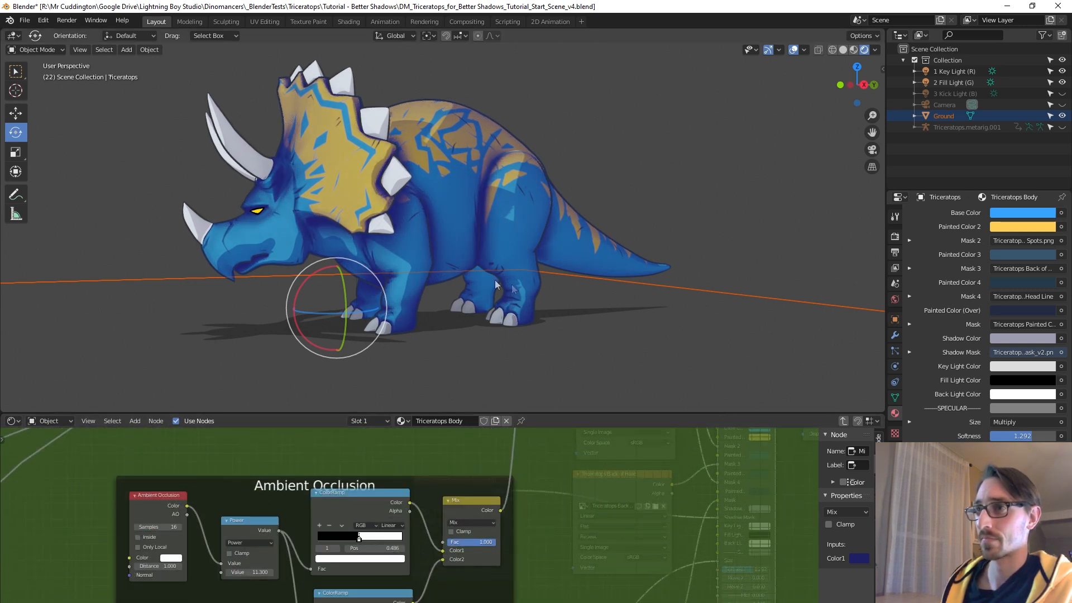
{"action": "middle_click_drag", "start_coordinate": [494, 284], "coordinate": [469, 286]}
{"action": "mouse_move", "coordinate": [514, 530]}
{"action": "middle_mouse_down"}
{"action": "mouse_move", "coordinate": [526, 510]}
{"action": "mouse_move", "coordinate": [503, 533]}
{"action": "middle_mouse_up"}
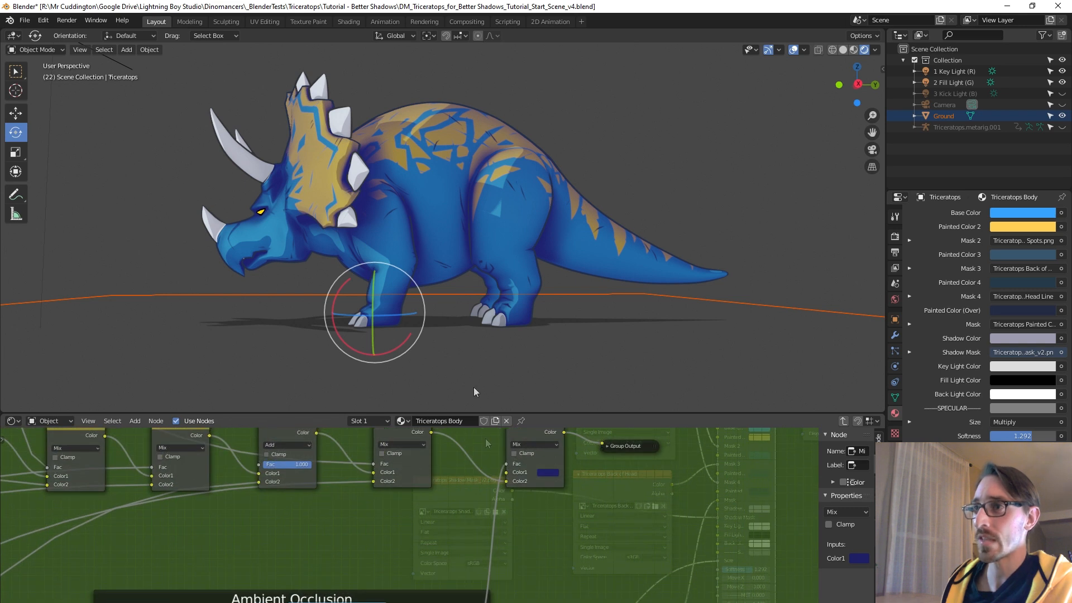
{"action": "mouse_move", "coordinate": [475, 391]}
{"action": "middle_mouse_down"}
{"action": "mouse_move", "coordinate": [513, 243]}
{"action": "mouse_move", "coordinate": [489, 384]}
{"action": "middle_mouse_up"}
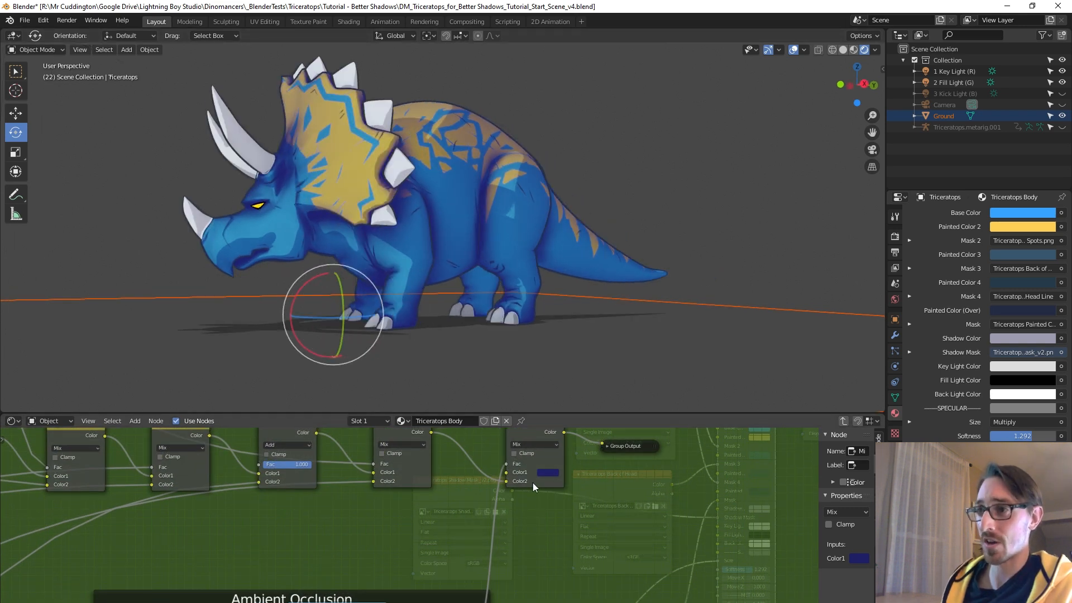
Step: Give the node editor more height and retune the final Mix node's Color1 to a dark indigo blue
{"action": "scroll", "coordinate": [533, 483], "scroll_direction": "down", "scroll_amount": 1}
{"action": "left_click_drag", "start_coordinate": [578, 414], "coordinate": [580, 358]}
{"action": "middle_click_drag", "start_coordinate": [570, 343], "coordinate": [624, 253]}
{"action": "scroll", "coordinate": [624, 253], "scroll_direction": "up", "scroll_amount": 4}
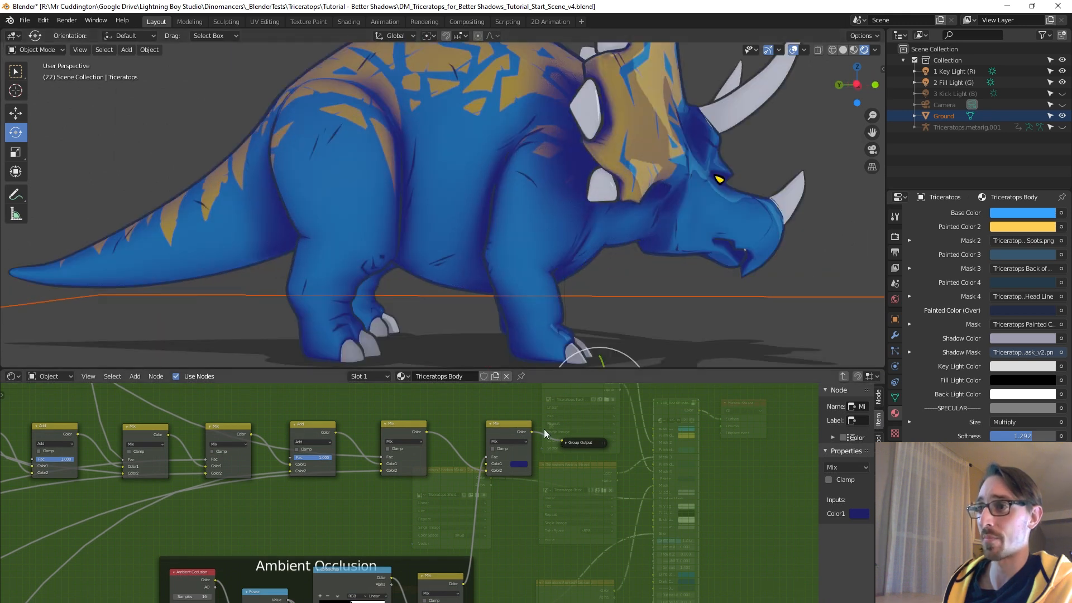
{"action": "left_click", "coordinate": [520, 465]}
{"action": "left_click_drag", "start_coordinate": [553, 388], "coordinate": [548, 381]}
{"action": "scroll", "coordinate": [445, 304], "scroll_direction": "up", "scroll_amount": 6}
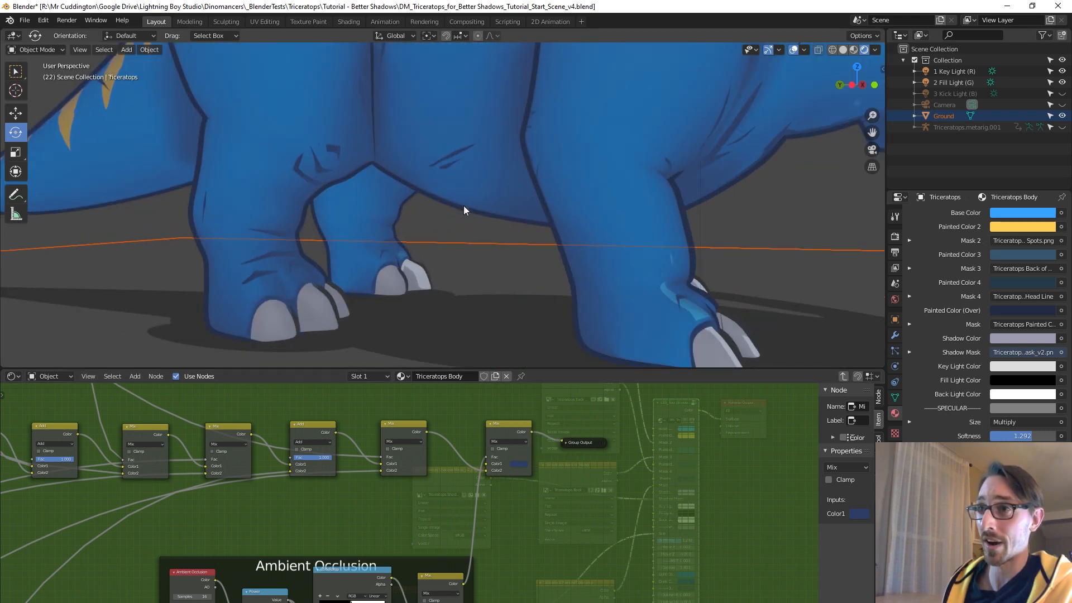
{"action": "scroll", "coordinate": [437, 219], "scroll_direction": "down", "scroll_amount": 6}
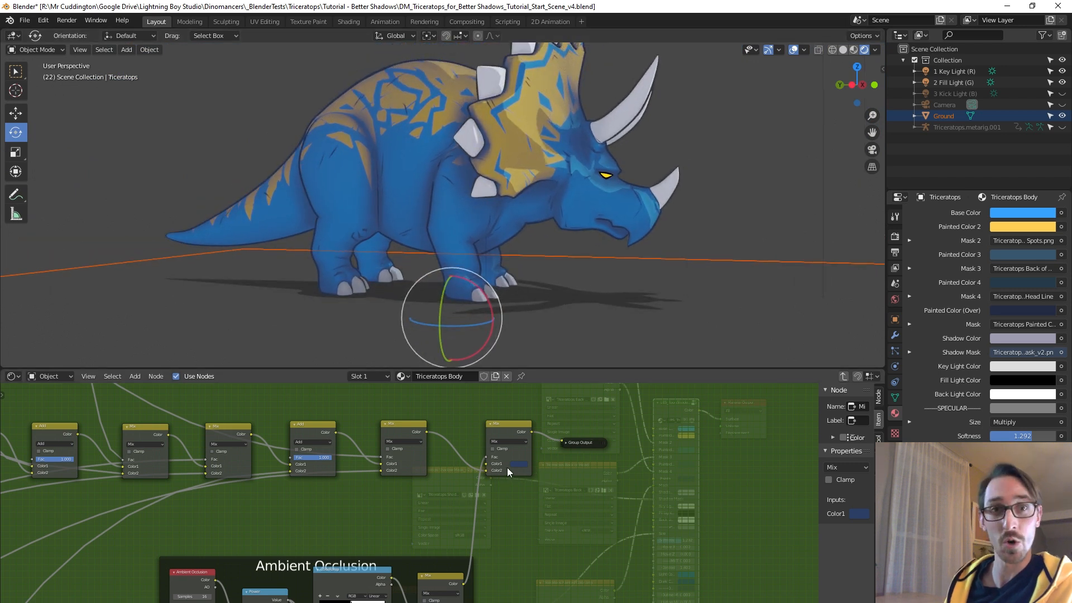
{"action": "left_click", "coordinate": [514, 463]}
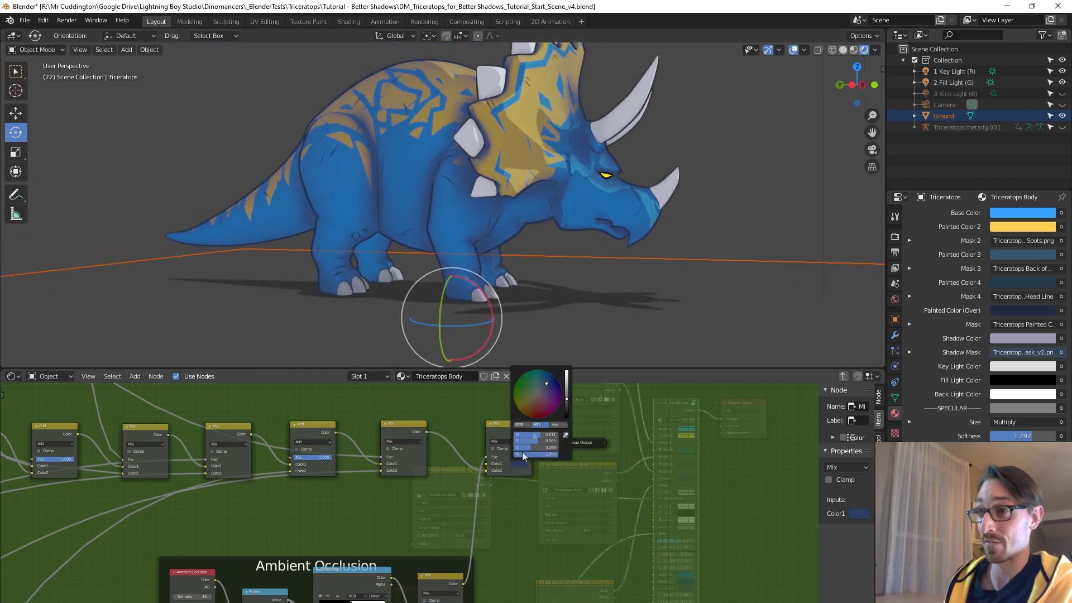
{"action": "left_click_drag", "start_coordinate": [547, 384], "coordinate": [551, 384]}
Step: Duplicate the Mix node within the Ambient Occlusion frame, insert it after the original, and route the original's Color into its Color2
{"action": "scroll", "coordinate": [504, 492], "scroll_direction": "up", "scroll_amount": 1}
{"action": "middle_click_drag", "start_coordinate": [515, 509], "coordinate": [445, 534]}
{"action": "left_click", "coordinate": [394, 577]}
{"action": "key", "text": "shift+d"}
{"action": "left_click", "coordinate": [474, 536]}
{"action": "left_click_drag", "start_coordinate": [475, 539], "coordinate": [476, 545]}
{"action": "middle_click_drag", "start_coordinate": [530, 580], "coordinate": [470, 527]}
{"action": "scroll", "coordinate": [471, 528], "scroll_direction": "up", "scroll_amount": 3}
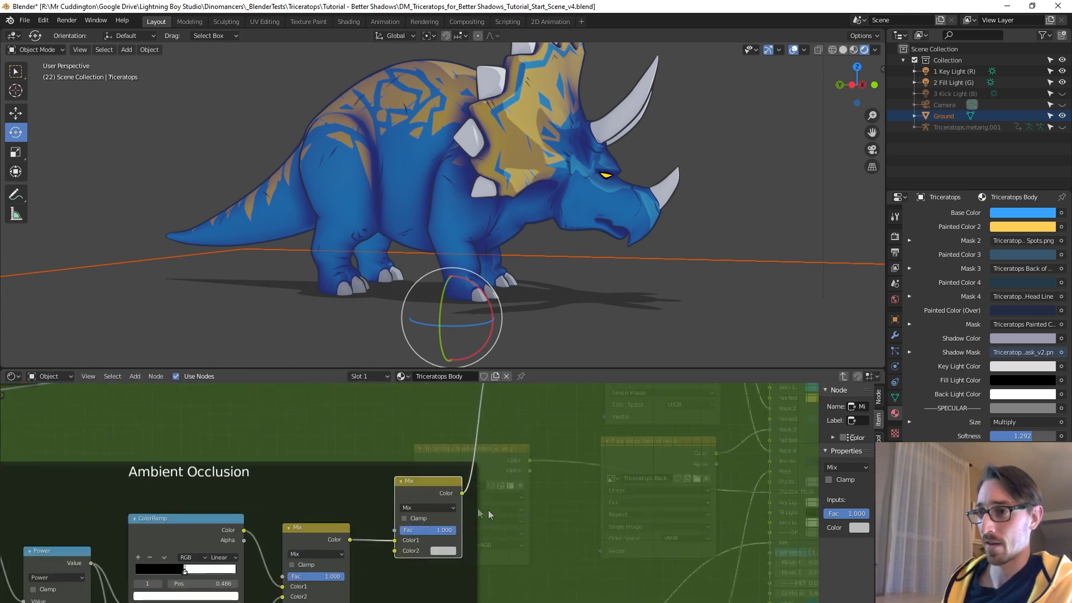
{"action": "left_click_drag", "start_coordinate": [395, 541], "coordinate": [389, 550]}
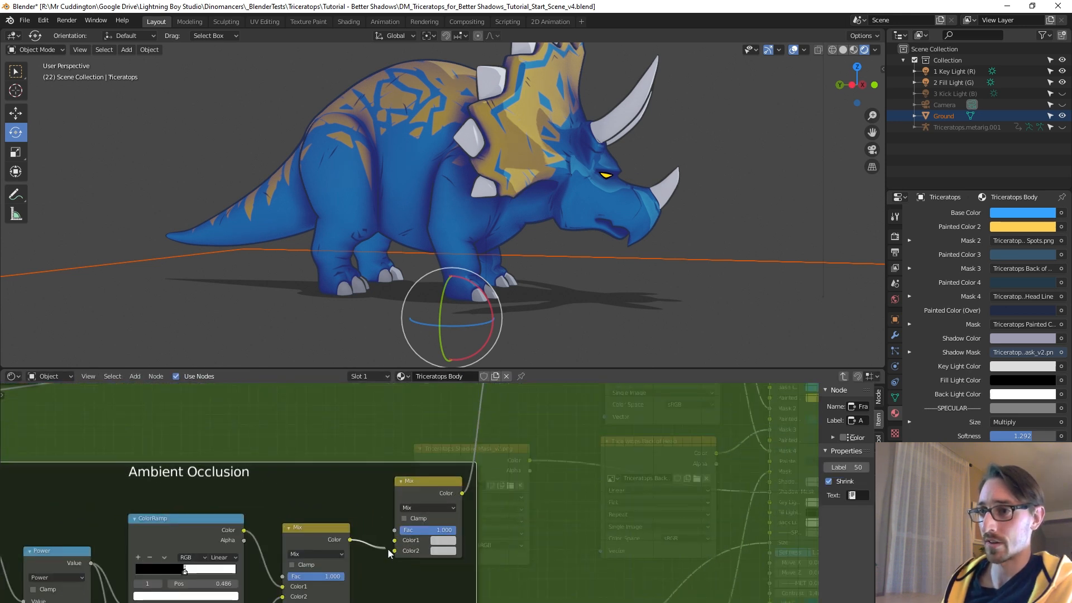
Step: Set the duplicated Ambient Occlusion Mix node's Color1 to white and lower its Fac to 0
{"action": "left_click", "coordinate": [444, 539]}
{"action": "left_click_drag", "start_coordinate": [514, 423], "coordinate": [513, 404]}
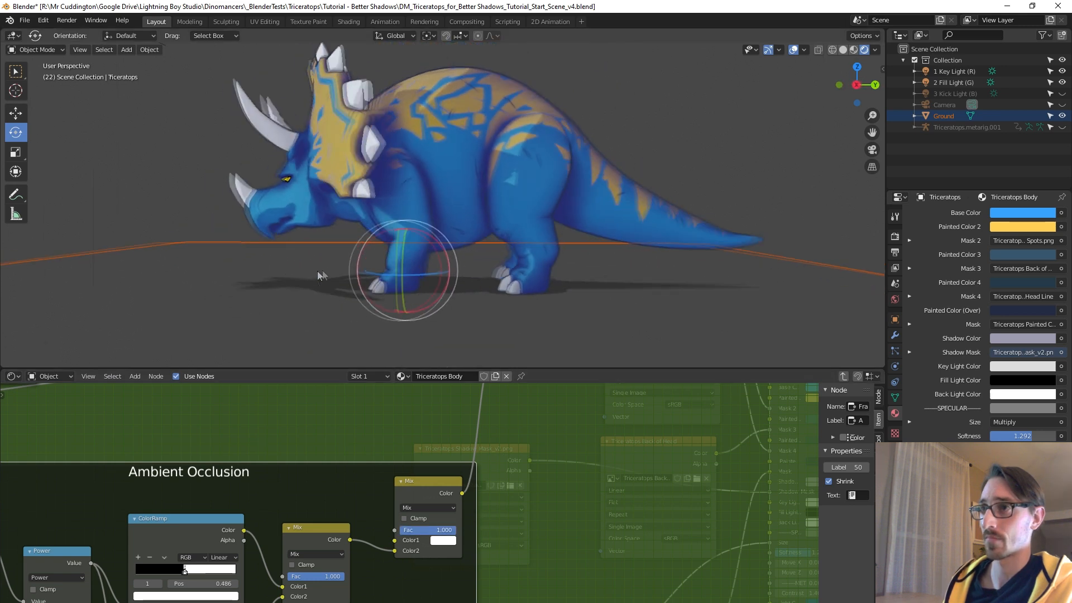
{"action": "left_click_drag", "start_coordinate": [452, 534], "coordinate": [396, 534]}
{"action": "scroll", "coordinate": [463, 547], "scroll_direction": "up", "scroll_amount": 2}
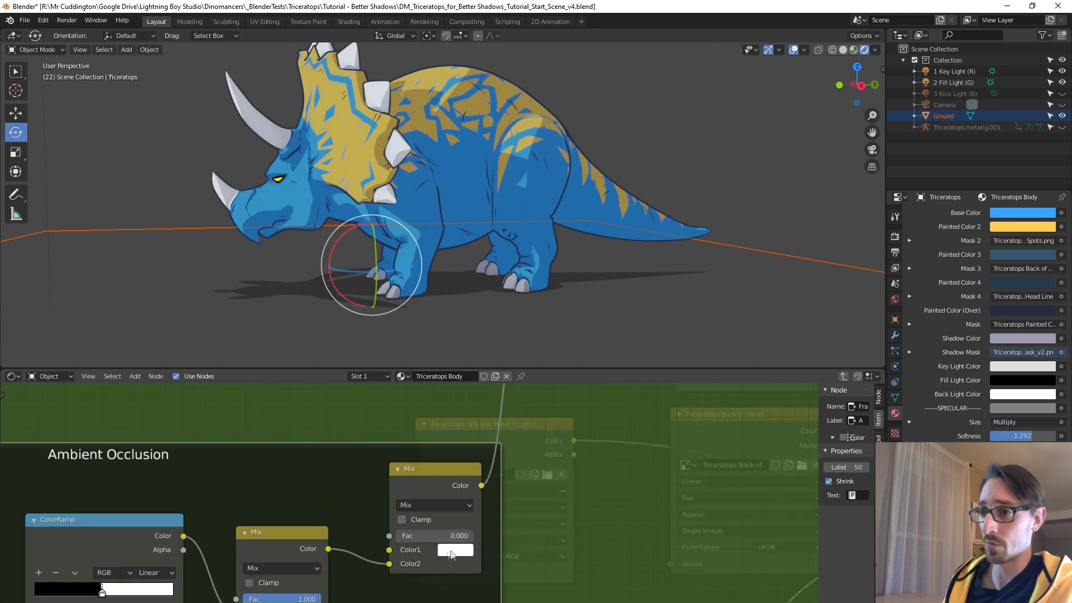
{"action": "scroll", "coordinate": [403, 563], "scroll_direction": "down", "scroll_amount": 2}
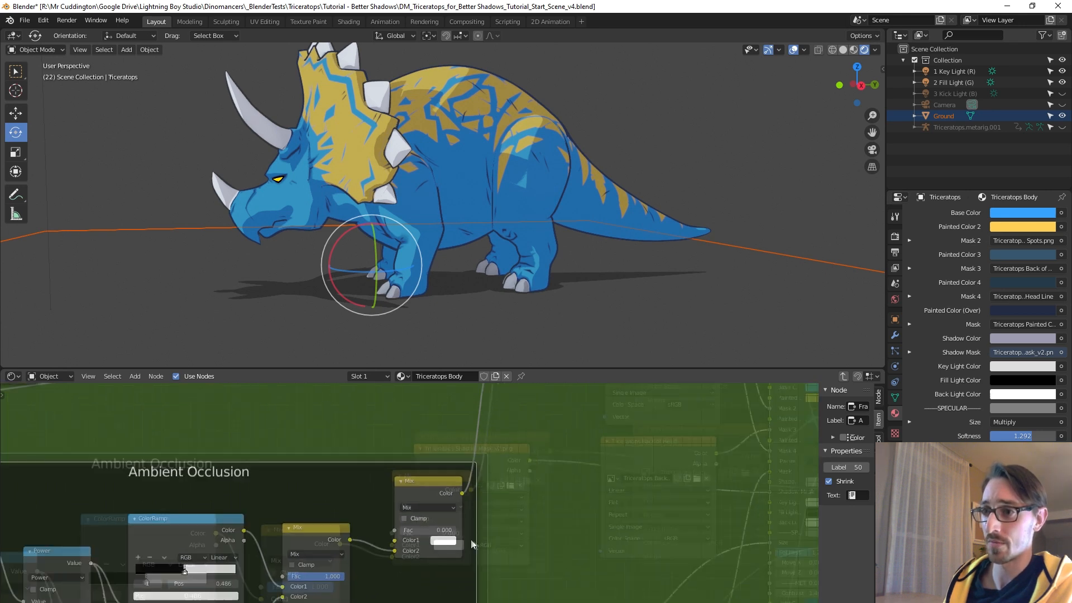
{"action": "left_click_drag", "start_coordinate": [402, 530], "coordinate": [418, 529]}
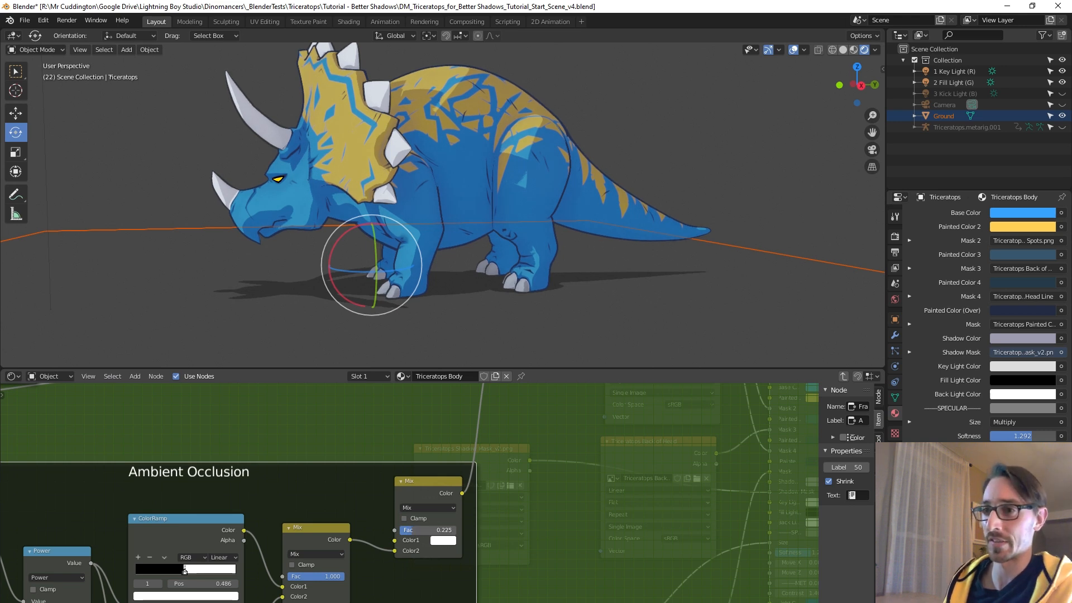
{"action": "left_click_drag", "start_coordinate": [414, 530], "coordinate": [402, 530]}
Step: Move Group Output below the final Mix, expand it, and connect the first Ambient Occlusion Mix node's Color to it
{"action": "scroll", "coordinate": [434, 241], "scroll_direction": "down", "scroll_amount": 4}
{"action": "middle_click_drag", "start_coordinate": [522, 431], "coordinate": [478, 539]}
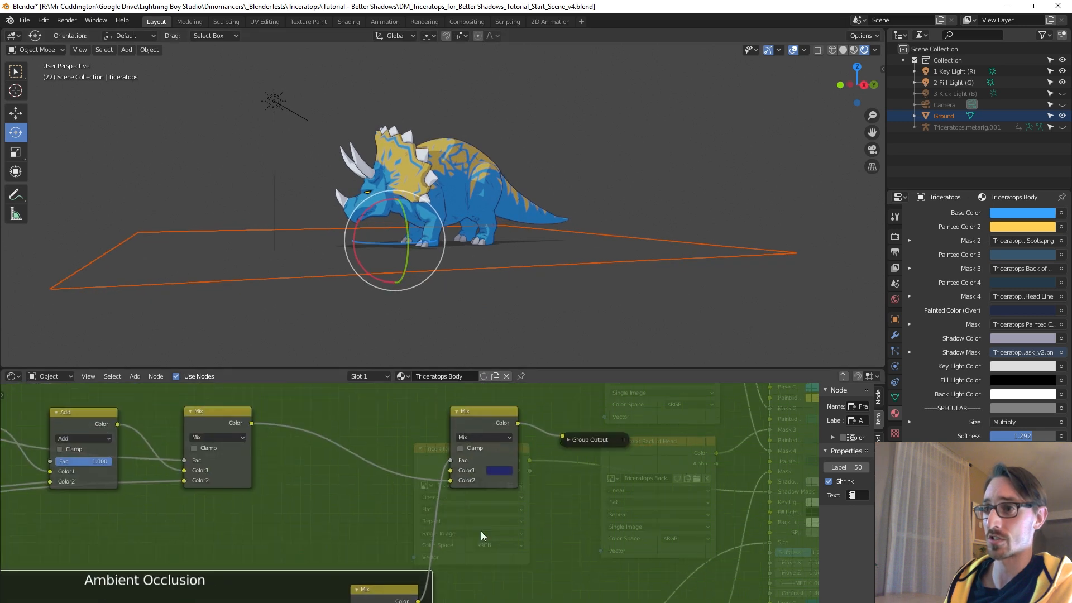
{"action": "scroll", "coordinate": [477, 540], "scroll_direction": "down", "scroll_amount": 2}
{"action": "left_click_drag", "start_coordinate": [528, 453], "coordinate": [510, 523]}
{"action": "left_click_drag", "start_coordinate": [416, 583], "coordinate": [507, 529]}
{"action": "middle_click_drag", "start_coordinate": [419, 597], "coordinate": [432, 572]}
{"action": "left_click", "coordinate": [432, 571]}
{"action": "left_click_drag", "start_coordinate": [341, 595], "coordinate": [522, 504]}
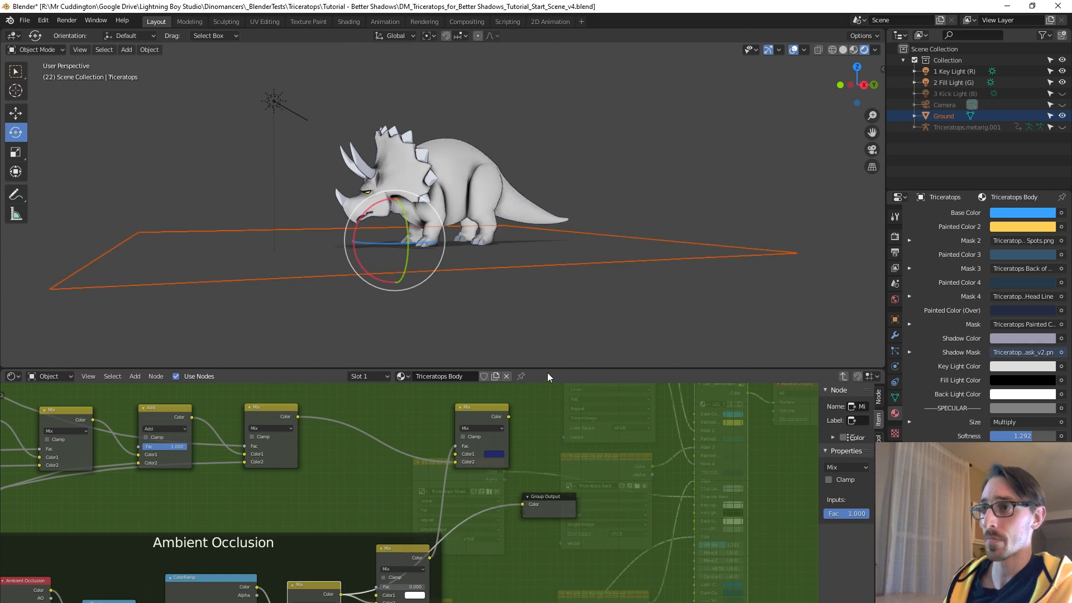
Step: Enlarge the node editor and connect the second Ambient Occlusion Mix node's Color to Group Output
{"action": "left_click_drag", "start_coordinate": [539, 370], "coordinate": [537, 308]}
{"action": "scroll", "coordinate": [447, 213], "scroll_direction": "up", "scroll_amount": 3}
{"action": "middle_click_drag", "start_coordinate": [421, 216], "coordinate": [376, 193]}
{"action": "mouse_move", "coordinate": [407, 529]}
{"action": "left_mouse_down"}
{"action": "mouse_move", "coordinate": [393, 507]}
{"action": "mouse_move", "coordinate": [523, 475]}
{"action": "left_mouse_up"}
{"action": "scroll", "coordinate": [435, 538], "scroll_direction": "up", "scroll_amount": 3}
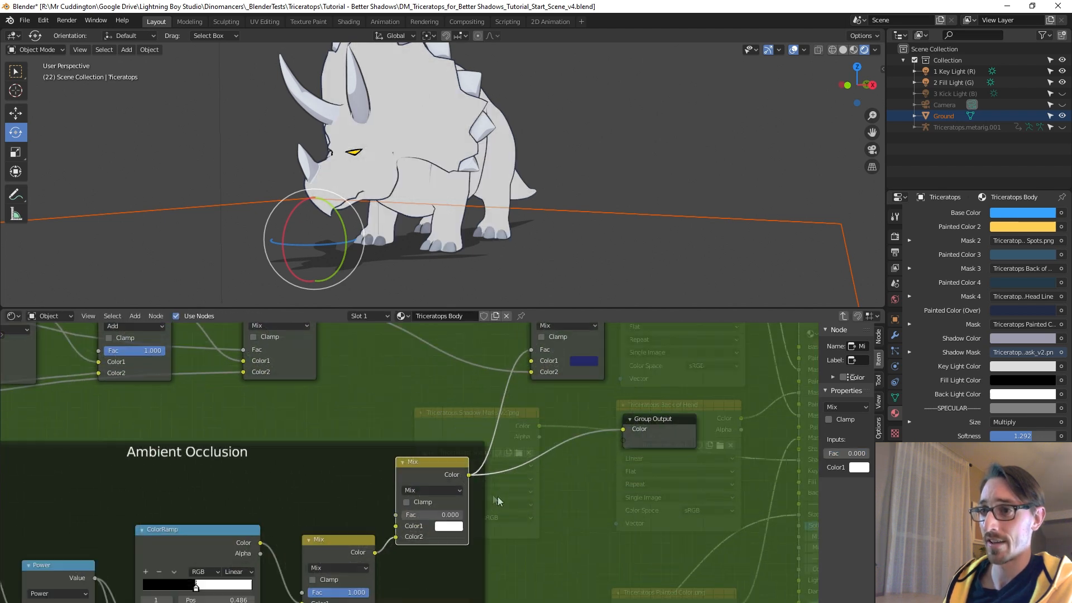
Step: Set the second Ambient Occlusion Mix node's Fac to 1 and view the triceratops from another angle
{"action": "left_click_drag", "start_coordinate": [430, 471], "coordinate": [451, 476]}
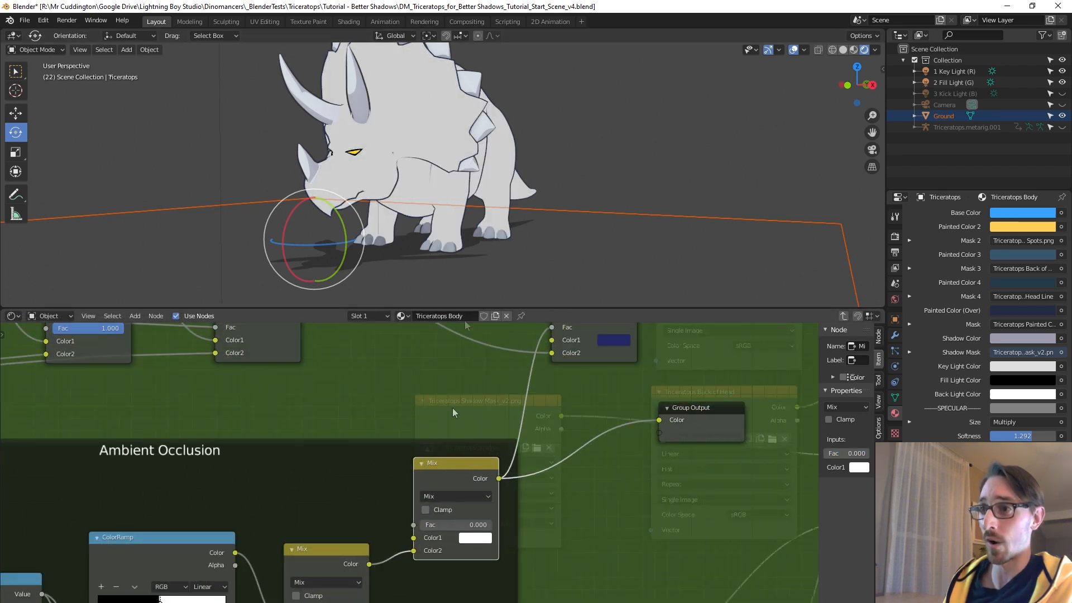
{"action": "middle_click_drag", "start_coordinate": [466, 240], "coordinate": [477, 185]}
{"action": "left_click", "coordinate": [429, 527]}
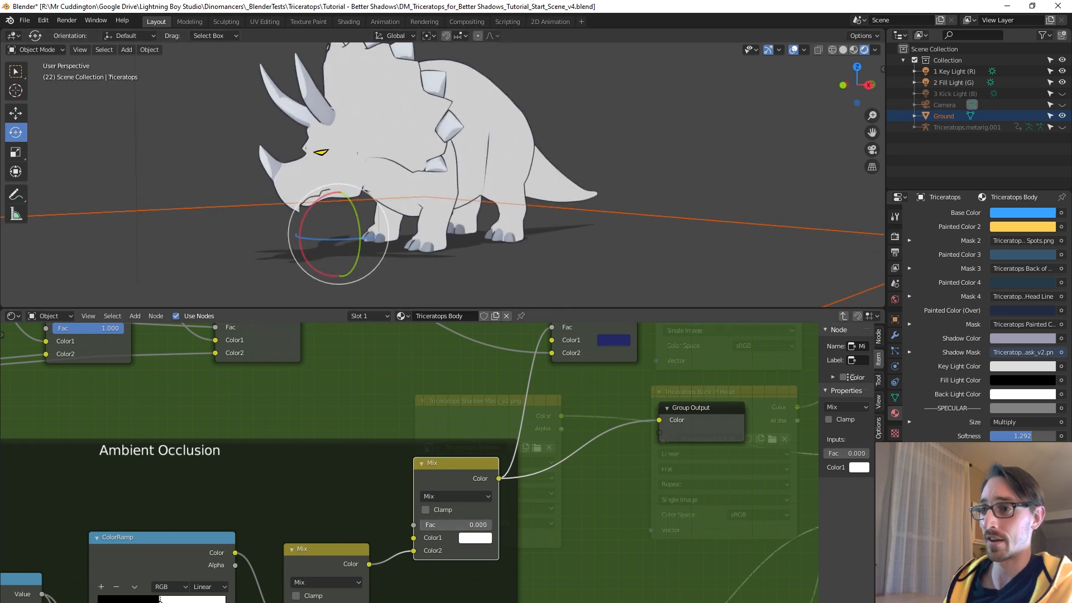
{"action": "type", "text": "1"}
{"action": "key", "text": "Return"}
{"action": "middle_click_drag", "start_coordinate": [436, 184], "coordinate": [463, 234]}
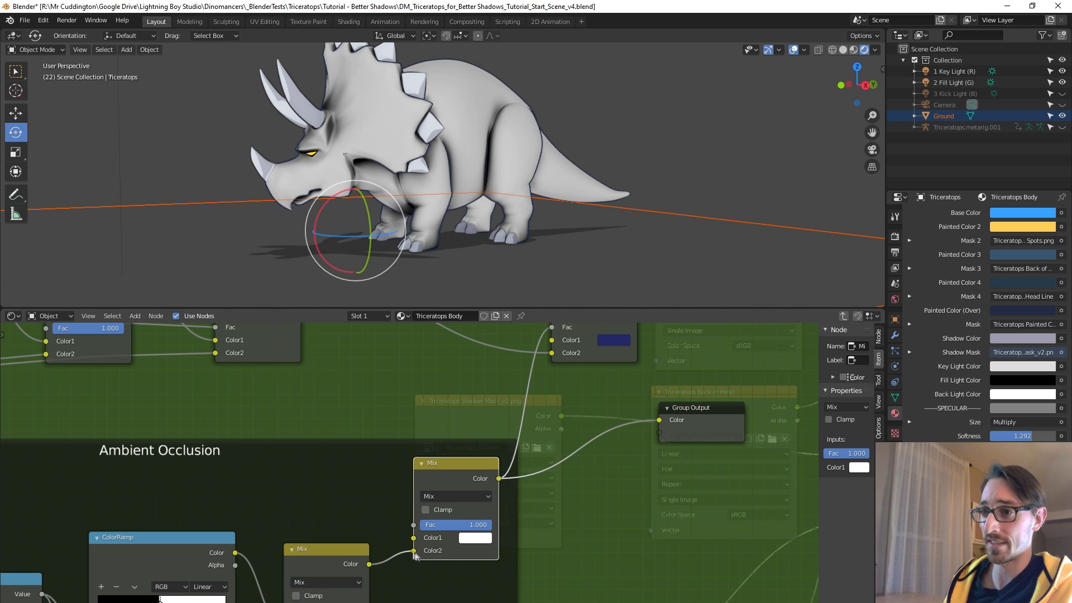
Step: Lower the second Ambient Occlusion Mix node's Fac back to 0, comparing the triceratops with and without the effect
{"action": "left_click_drag", "start_coordinate": [355, 559], "coordinate": [357, 555]}
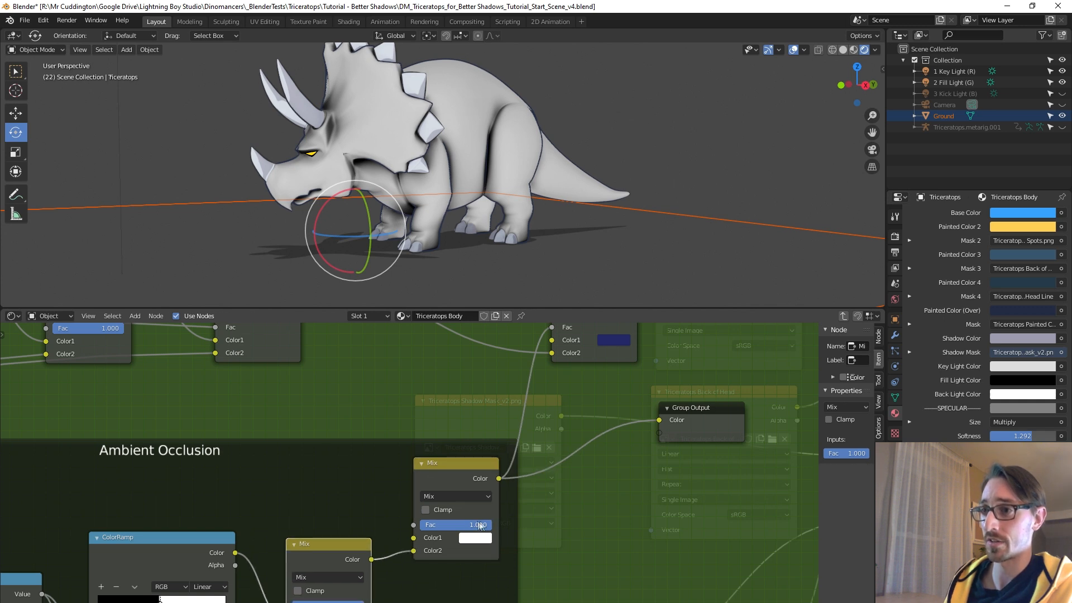
{"action": "left_click_drag", "start_coordinate": [485, 524], "coordinate": [420, 524]}
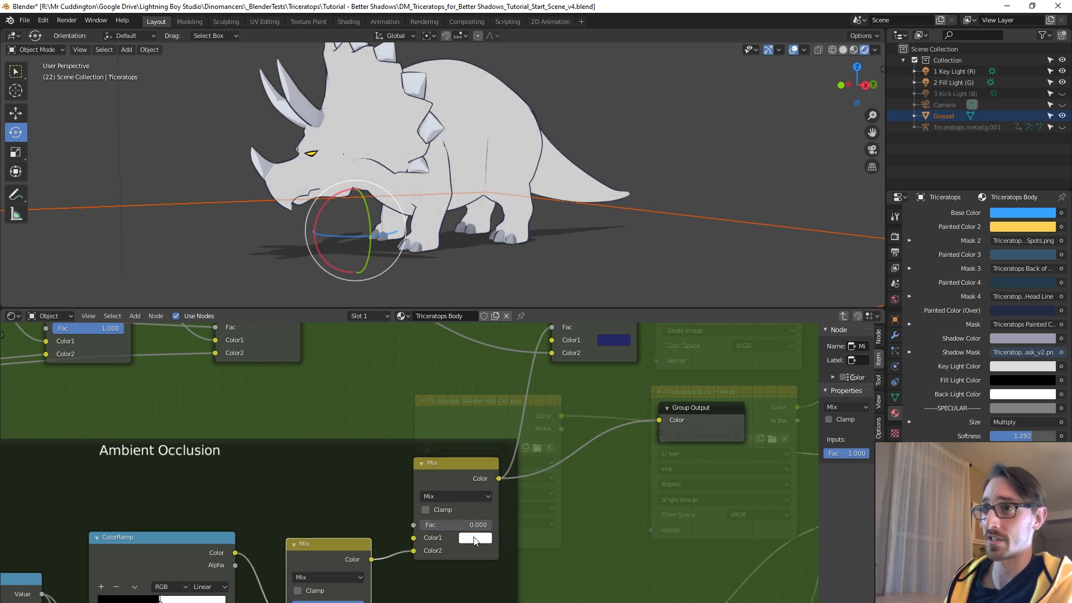
{"action": "key", "text": "ctrl+z"}
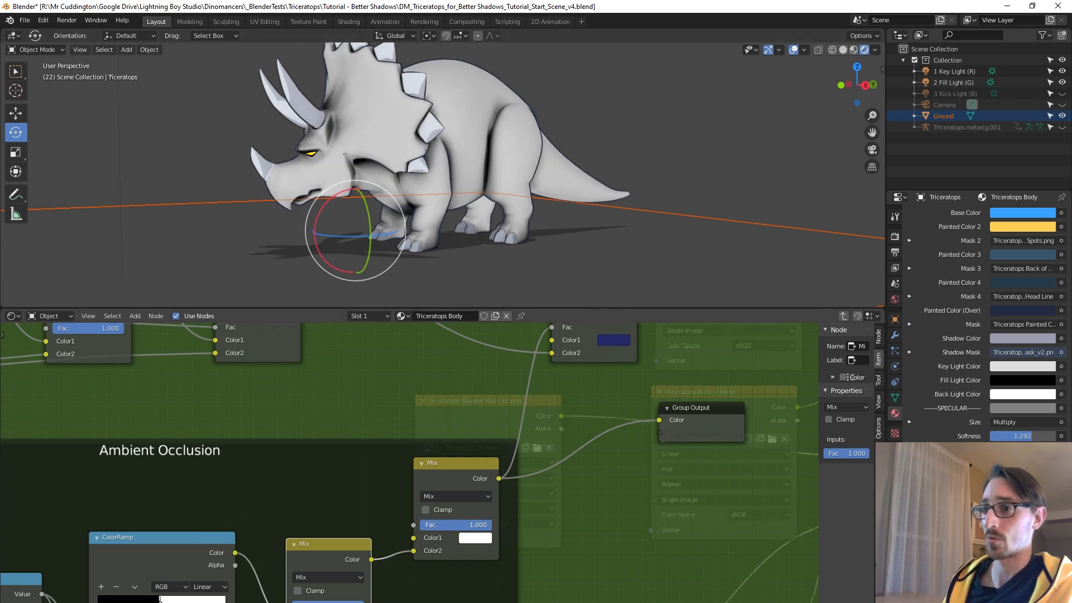
{"action": "left_click_drag", "start_coordinate": [469, 525], "coordinate": [420, 525]}
Step: Move Group Output up beside the final Mix node, connect that Mix node's Color to it, and space the two nodes apart
{"action": "scroll", "coordinate": [608, 525], "scroll_direction": "down", "scroll_amount": 2}
{"action": "middle_click_drag", "start_coordinate": [611, 447], "coordinate": [528, 514]}
{"action": "left_click_drag", "start_coordinate": [529, 513], "coordinate": [586, 430]}
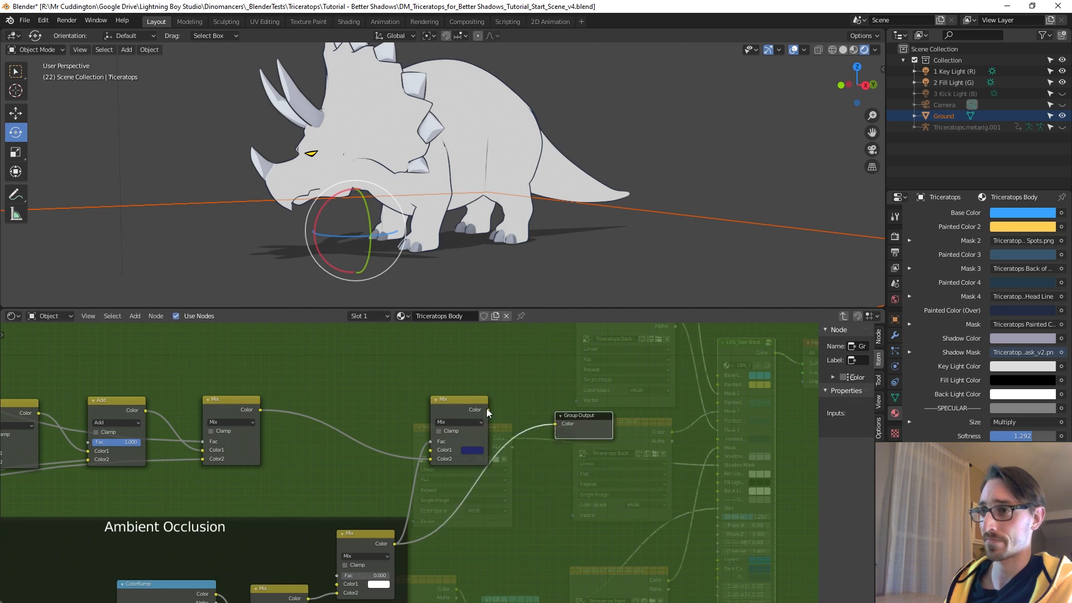
{"action": "left_click_drag", "start_coordinate": [487, 410], "coordinate": [555, 423]}
{"action": "left_click_drag", "start_coordinate": [457, 414], "coordinate": [399, 409]}
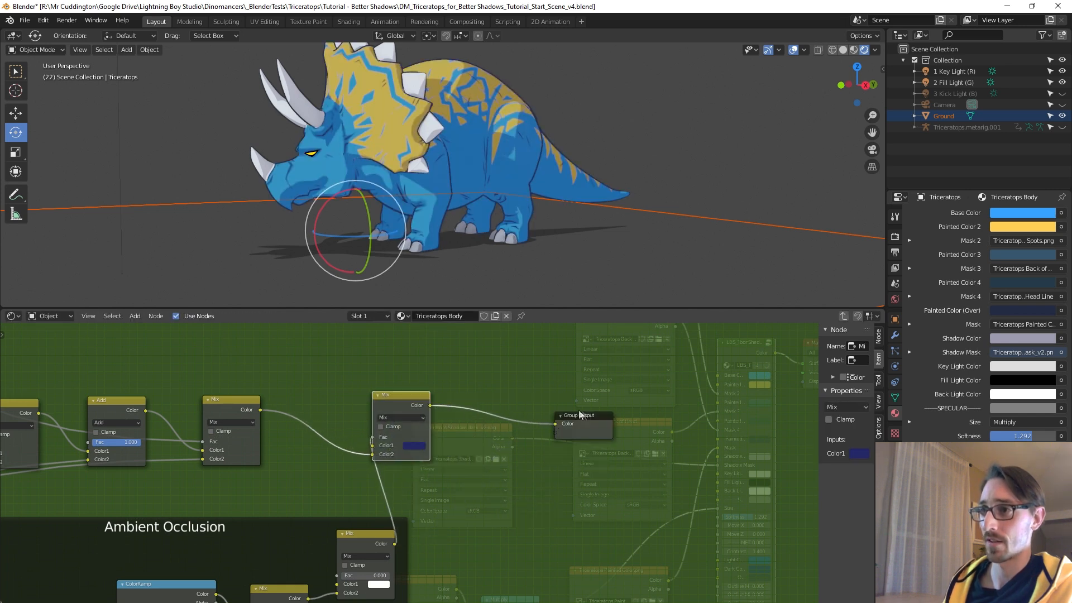
{"action": "left_click", "coordinate": [581, 415]}
{"action": "scroll", "coordinate": [458, 471], "scroll_direction": "down", "scroll_amount": 2}
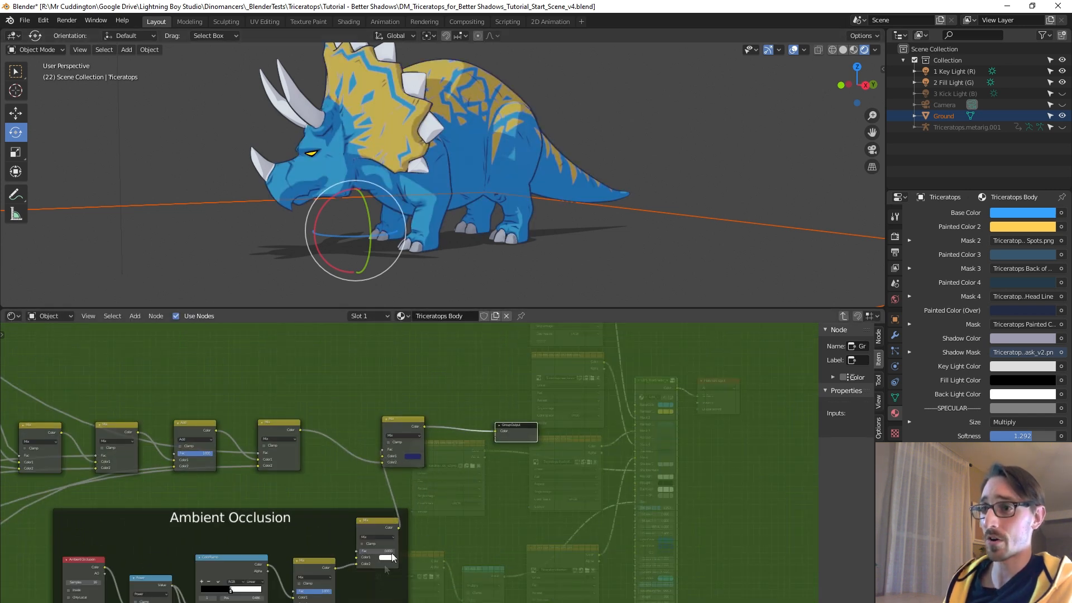
Step: Enlarge the 3D viewport and adjust the second Ambient Occlusion Mix node's Fac to about 0.93
{"action": "left_click_drag", "start_coordinate": [375, 555], "coordinate": [402, 555]}
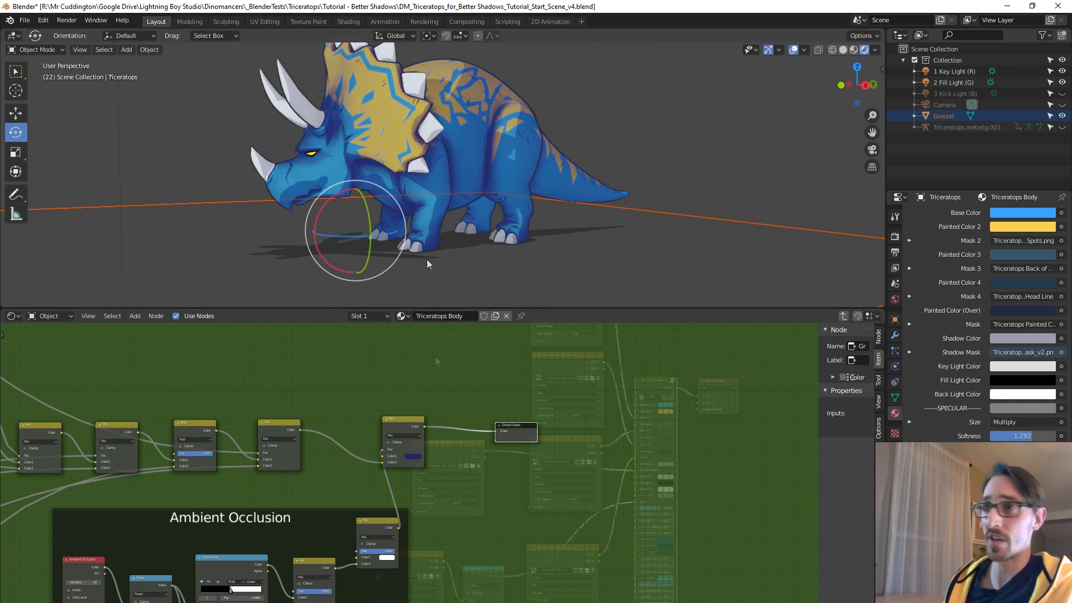
{"action": "left_click_drag", "start_coordinate": [392, 555], "coordinate": [385, 554]}
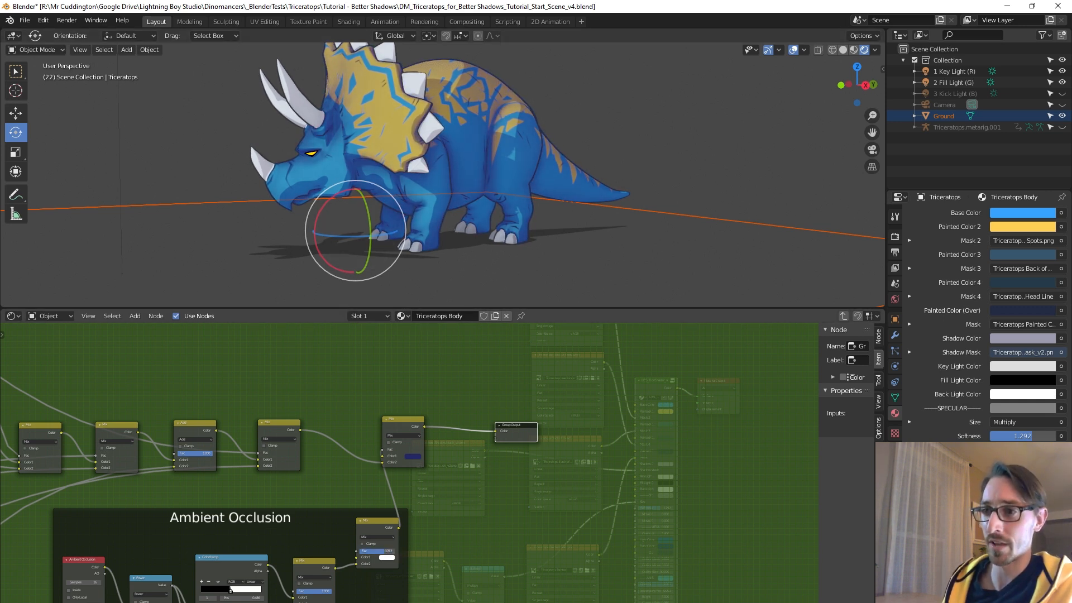
{"action": "mouse_move", "coordinate": [471, 193]}
{"action": "middle_mouse_down"}
{"action": "mouse_move", "coordinate": [595, 189]}
{"action": "mouse_move", "coordinate": [585, 289]}
{"action": "middle_mouse_up"}
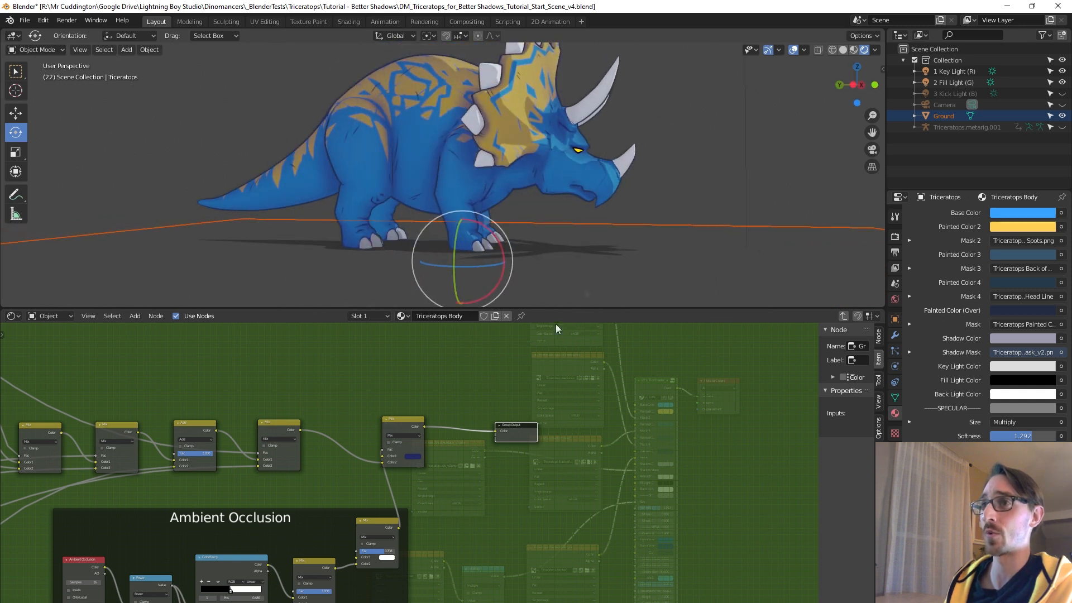
{"action": "left_click_drag", "start_coordinate": [558, 308], "coordinate": [560, 434]}
{"action": "scroll", "coordinate": [510, 285], "scroll_direction": "up", "scroll_amount": 1}
{"action": "middle_click_drag", "start_coordinate": [502, 275], "coordinate": [519, 274]}
{"action": "middle_click_drag", "start_coordinate": [441, 528], "coordinate": [524, 466]}
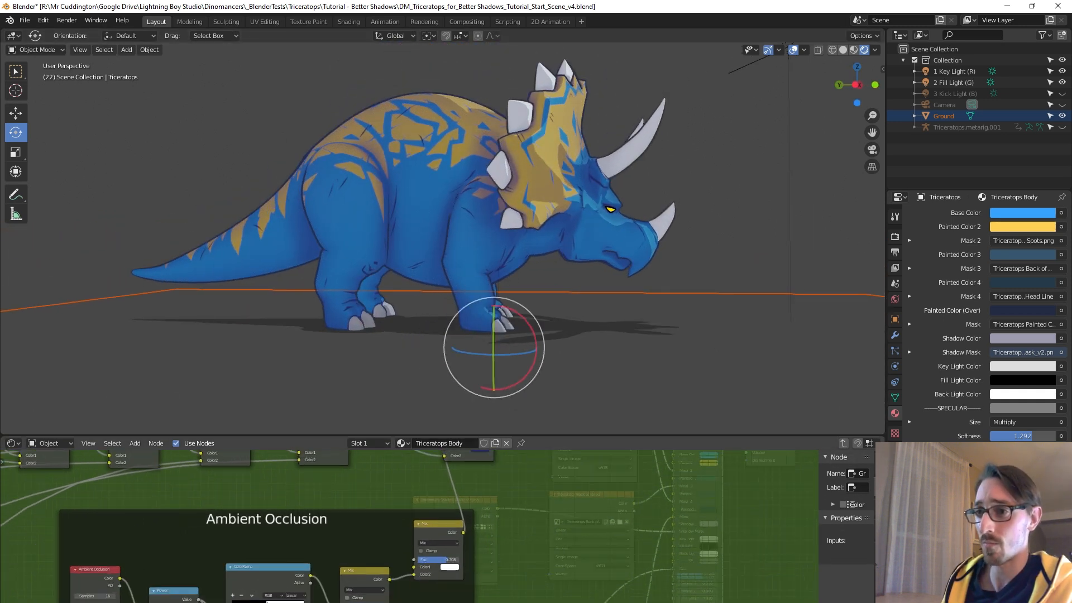
{"action": "middle_click_drag", "start_coordinate": [438, 597], "coordinate": [439, 557]}
{"action": "scroll", "coordinate": [440, 558], "scroll_direction": "up", "scroll_amount": 2}
{"action": "left_click_drag", "start_coordinate": [495, 498], "coordinate": [508, 498]}
{"action": "scroll", "coordinate": [450, 287], "scroll_direction": "up", "scroll_amount": 4}
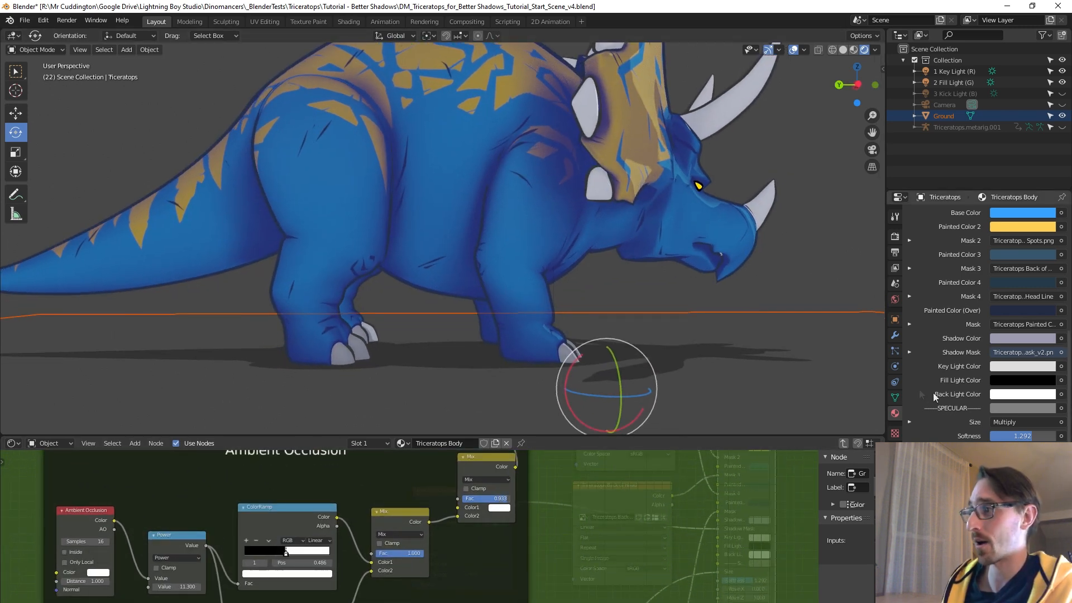
Step: Try the Ambient Occlusion frame's Power node at a Value of 26, and settle on 8
{"action": "scroll", "coordinate": [993, 404], "scroll_direction": "down", "scroll_amount": 5}
{"action": "middle_click_drag", "start_coordinate": [143, 602], "coordinate": [206, 561]}
{"action": "left_click_drag", "start_coordinate": [238, 541], "coordinate": [273, 541]}
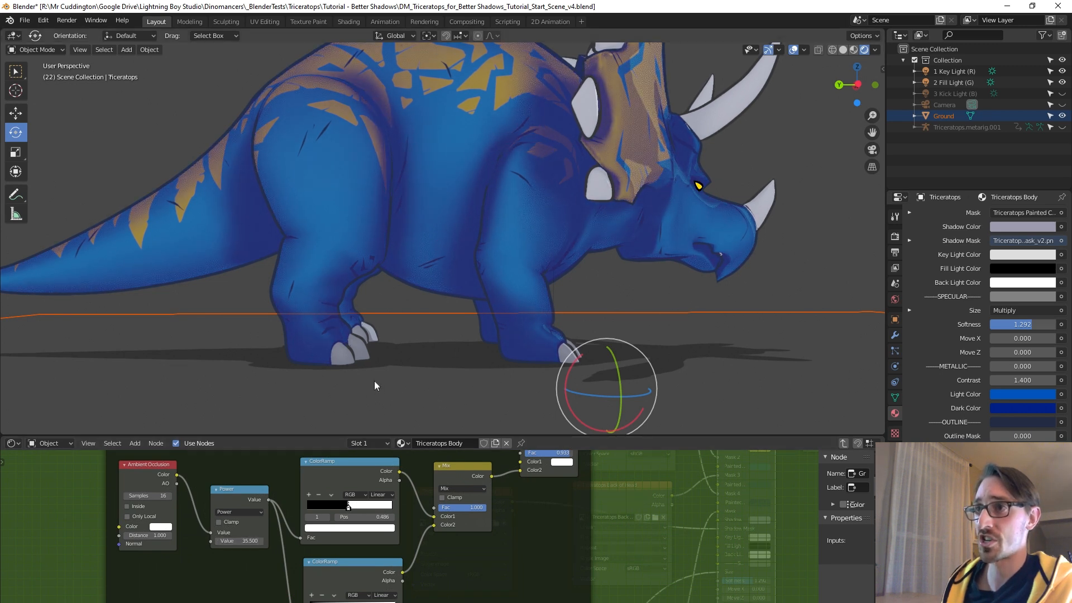
{"action": "scroll", "coordinate": [447, 266], "scroll_direction": "down", "scroll_amount": 4}
{"action": "scroll", "coordinate": [447, 268], "scroll_direction": "up", "scroll_amount": 6}
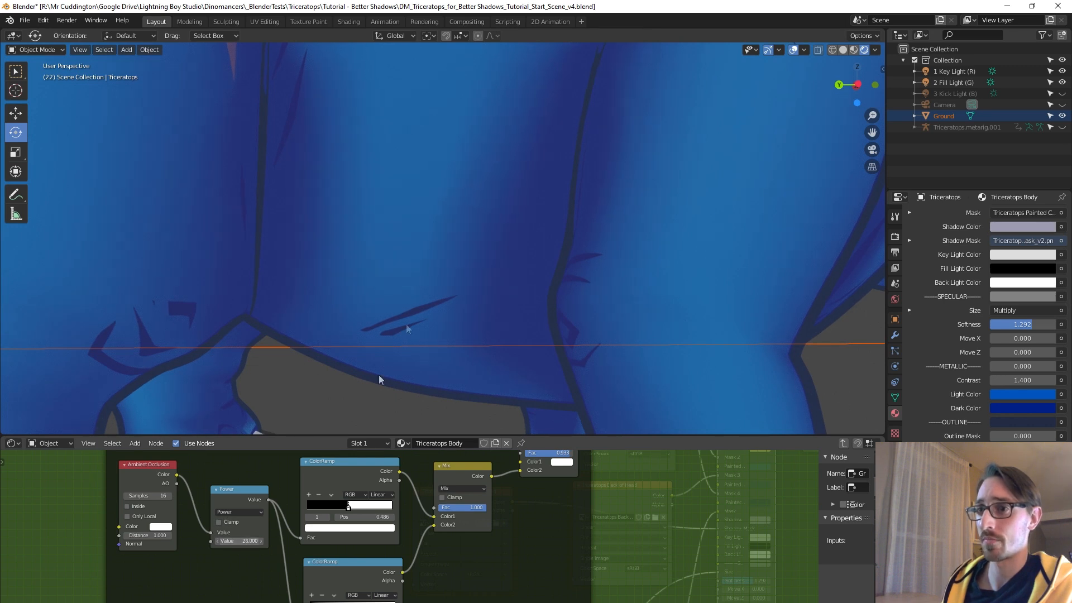
{"action": "scroll", "coordinate": [406, 329], "scroll_direction": "down", "scroll_amount": 8}
{"action": "left_click_drag", "start_coordinate": [248, 541], "coordinate": [199, 541]}
Step: Set the scene's Ambient Occlusion Distance to 12 m in the render settings
{"action": "left_click", "coordinate": [895, 236]}
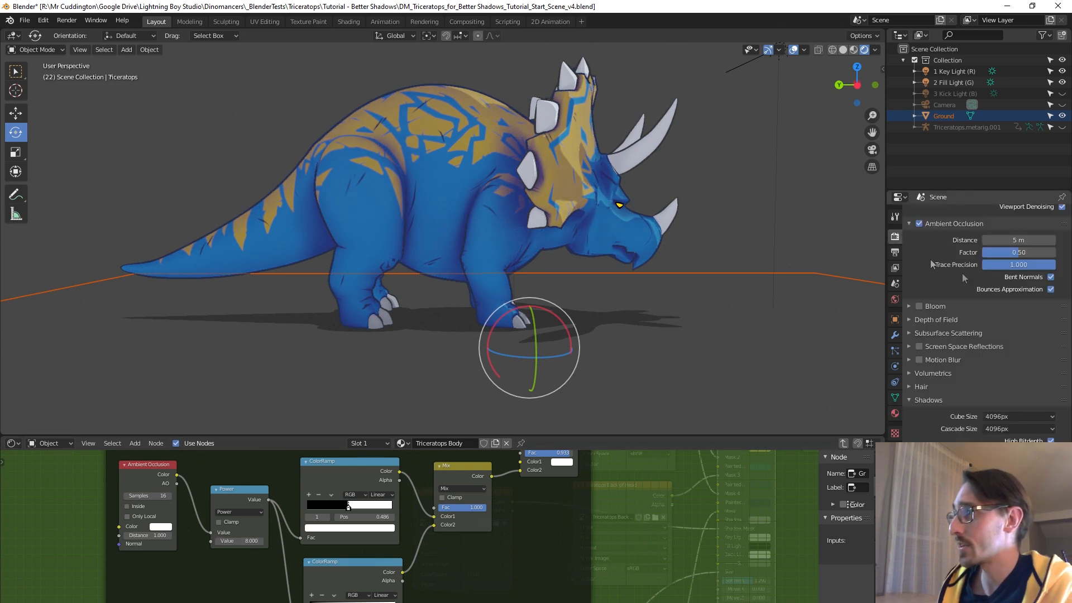
{"action": "left_click", "coordinate": [1009, 241]}
{"action": "type", "text": "12"}
{"action": "key", "text": "Return"}
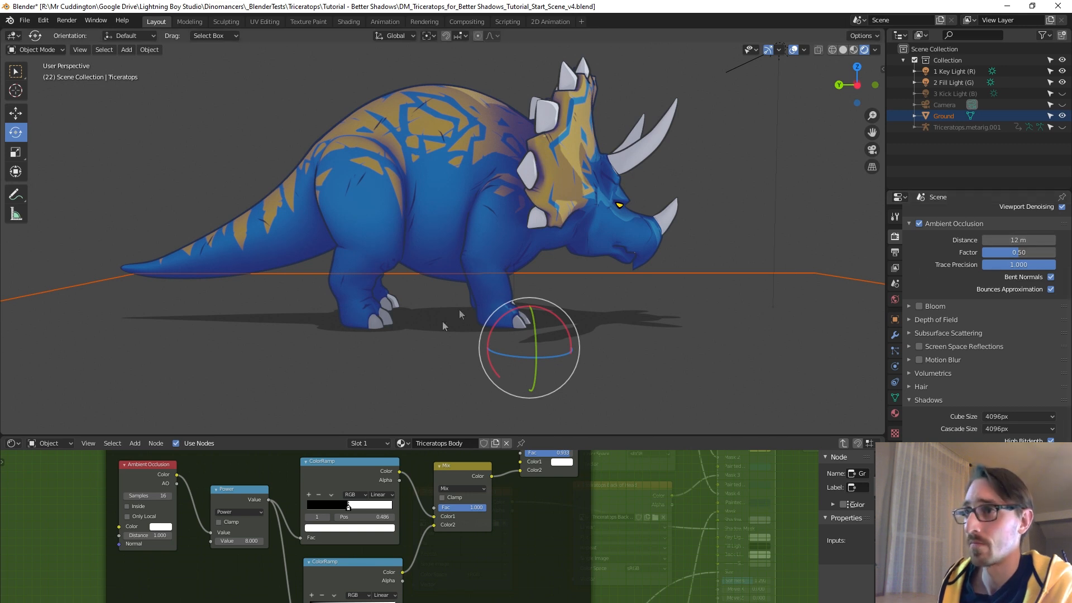
Step: Examine the ambient occlusion around the triceratops's legs and belly up close, from afar and from several angles
{"action": "scroll", "coordinate": [397, 282], "scroll_direction": "up", "scroll_amount": 3}
{"action": "scroll", "coordinate": [400, 289], "scroll_direction": "up", "scroll_amount": 2}
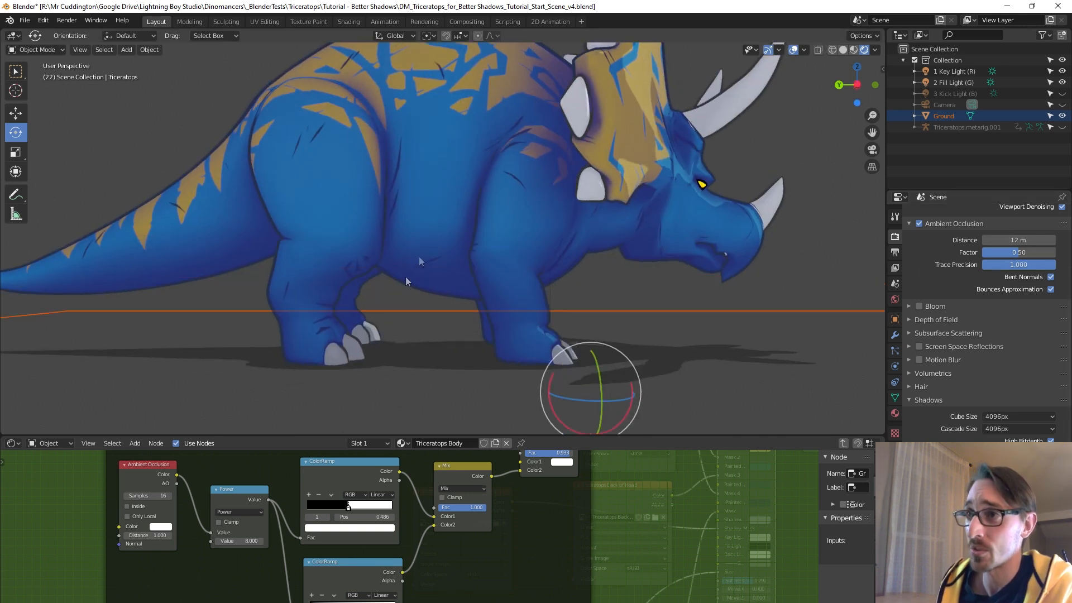
{"action": "scroll", "coordinate": [417, 276], "scroll_direction": "up", "scroll_amount": 4}
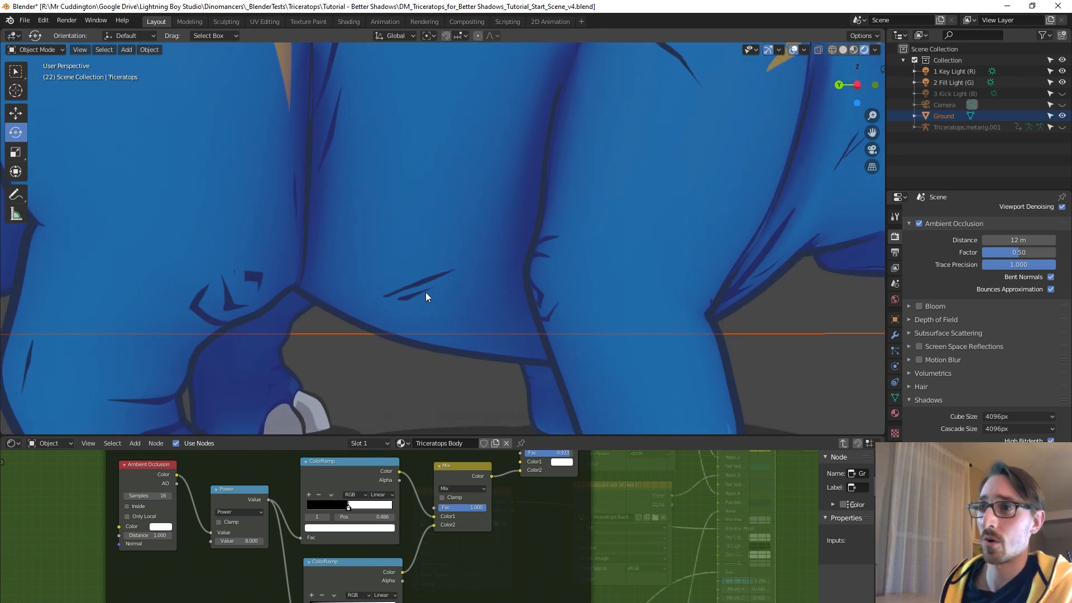
{"action": "scroll", "coordinate": [425, 292], "scroll_direction": "down", "scroll_amount": 5}
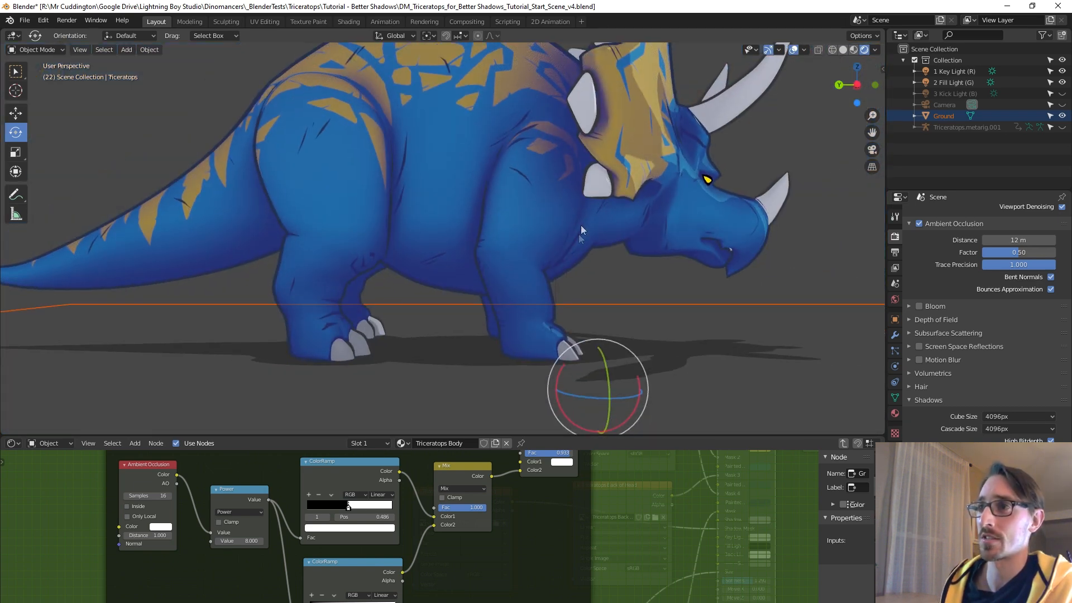
{"action": "scroll", "coordinate": [548, 235], "scroll_direction": "down", "scroll_amount": 2}
{"action": "middle_click_drag", "start_coordinate": [547, 234], "coordinate": [528, 259]}
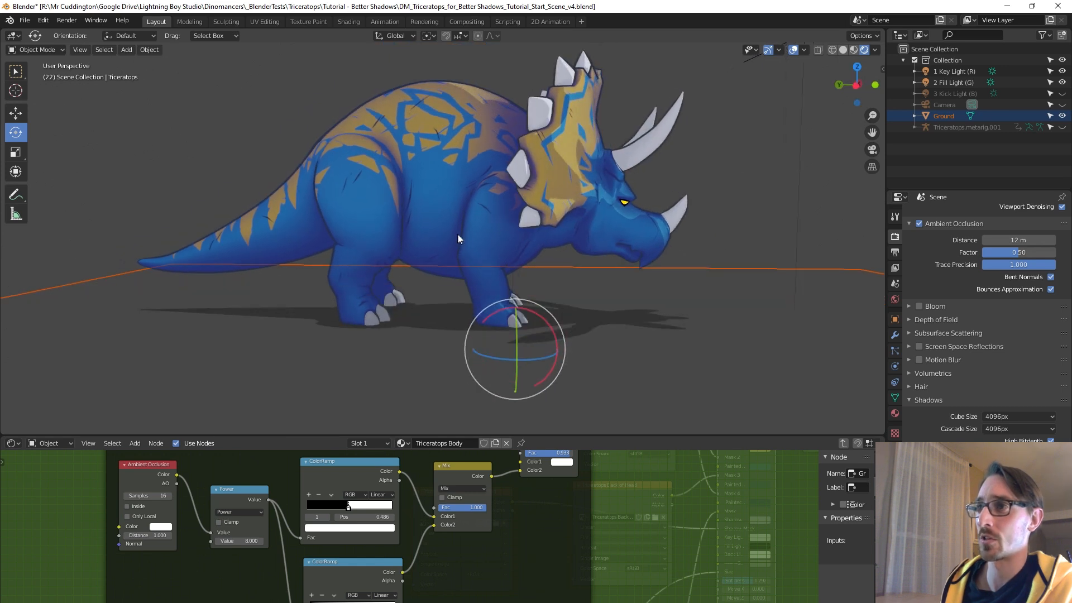
{"action": "middle_click_drag", "start_coordinate": [454, 249], "coordinate": [529, 252]}
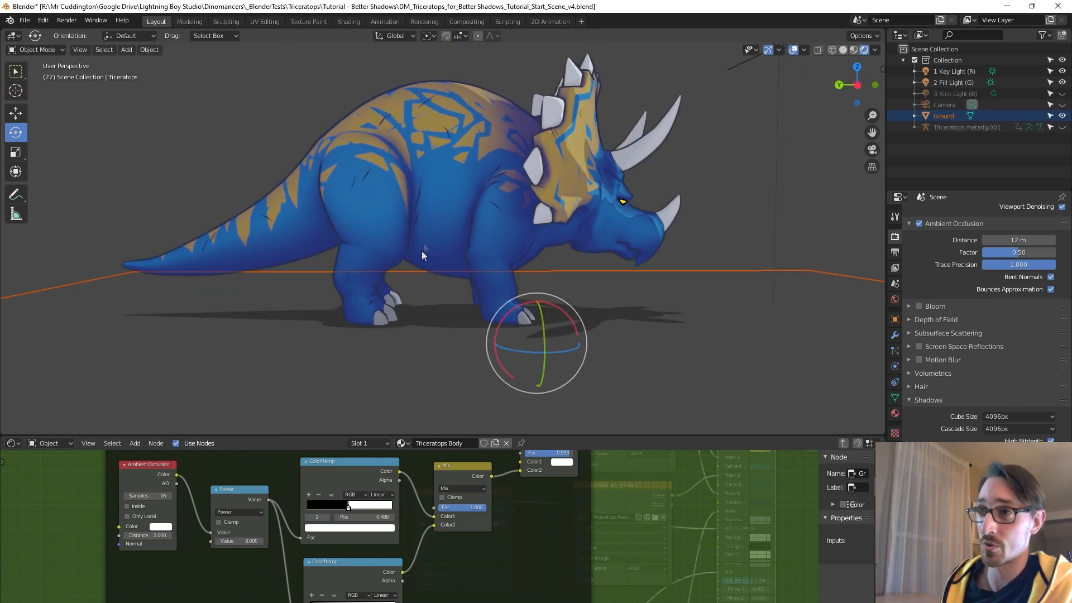
{"action": "scroll", "coordinate": [496, 246], "scroll_direction": "up", "scroll_amount": 8}
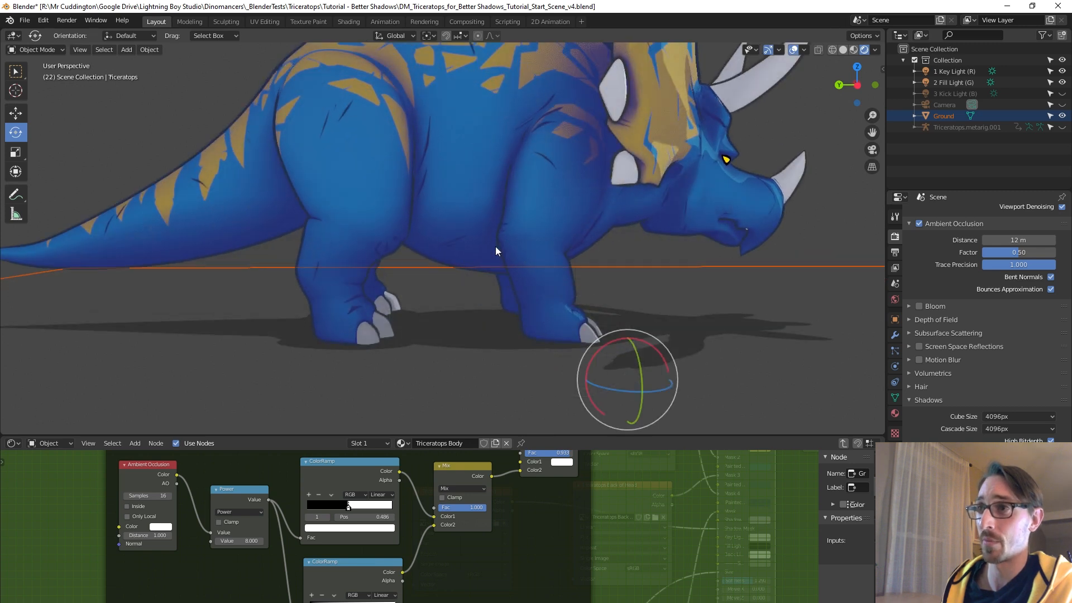
{"action": "scroll", "coordinate": [503, 257], "scroll_direction": "up", "scroll_amount": 2}
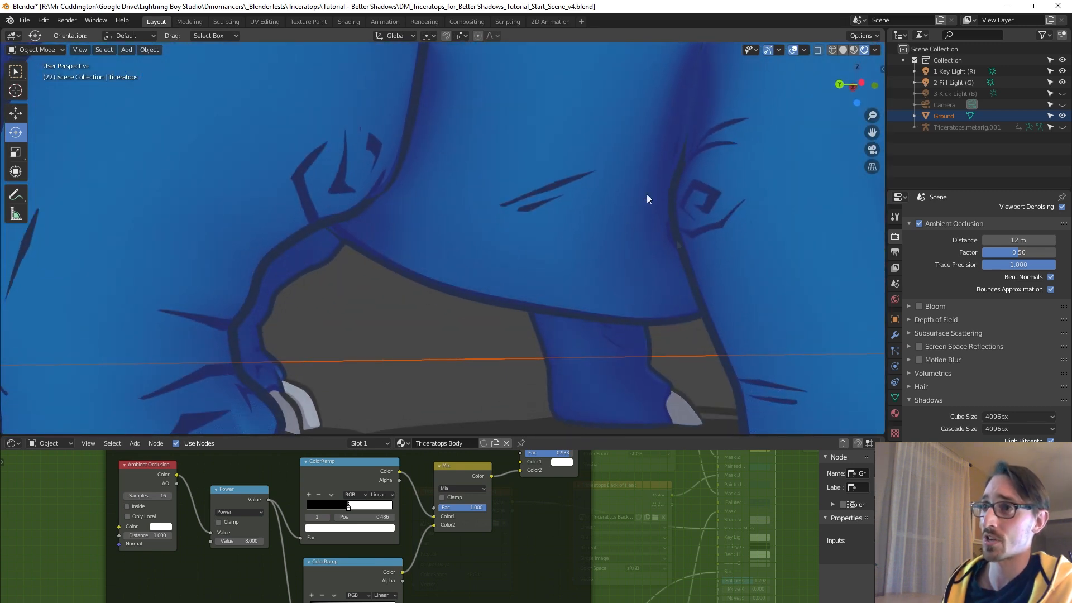
{"action": "scroll", "coordinate": [548, 223], "scroll_direction": "down", "scroll_amount": 6}
{"action": "scroll", "coordinate": [516, 238], "scroll_direction": "down", "scroll_amount": 5}
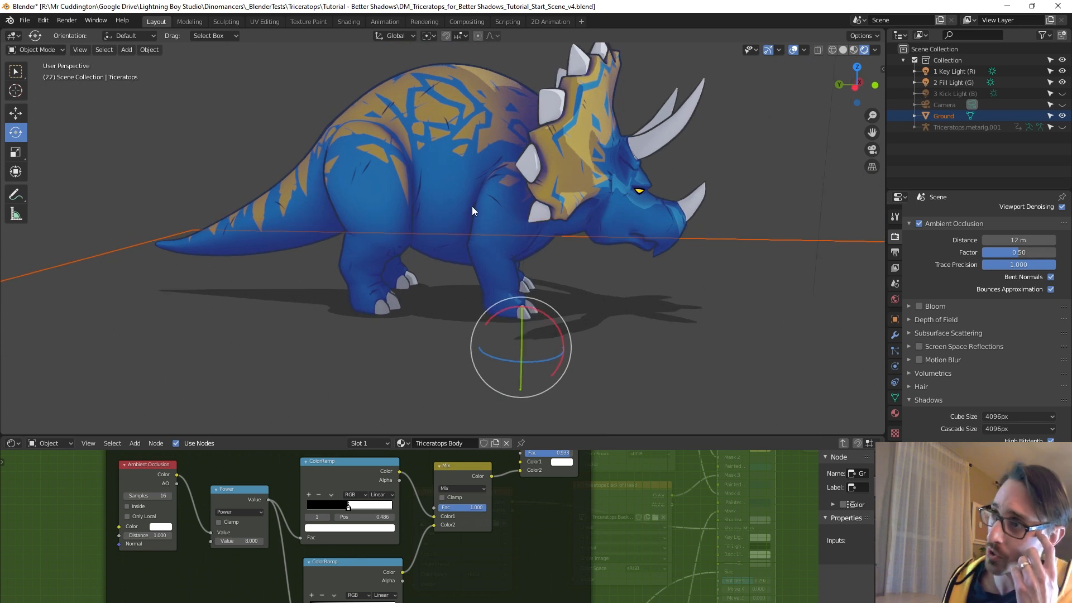
{"action": "middle_click_drag", "start_coordinate": [457, 219], "coordinate": [412, 220]}
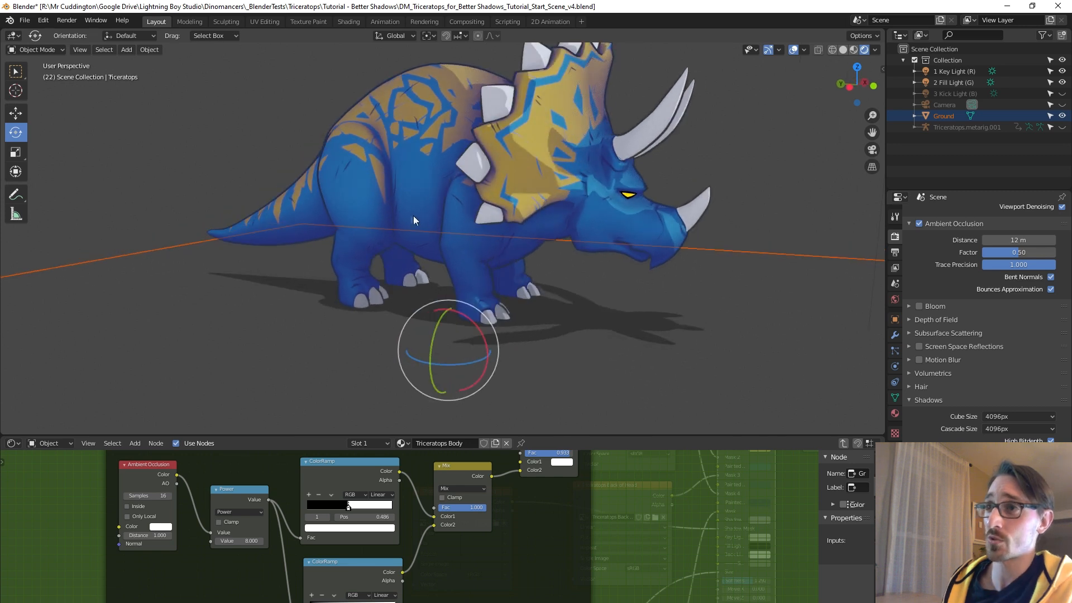
{"action": "scroll", "coordinate": [483, 218], "scroll_direction": "up", "scroll_amount": 3}
{"action": "scroll", "coordinate": [482, 213], "scroll_direction": "up", "scroll_amount": 2}
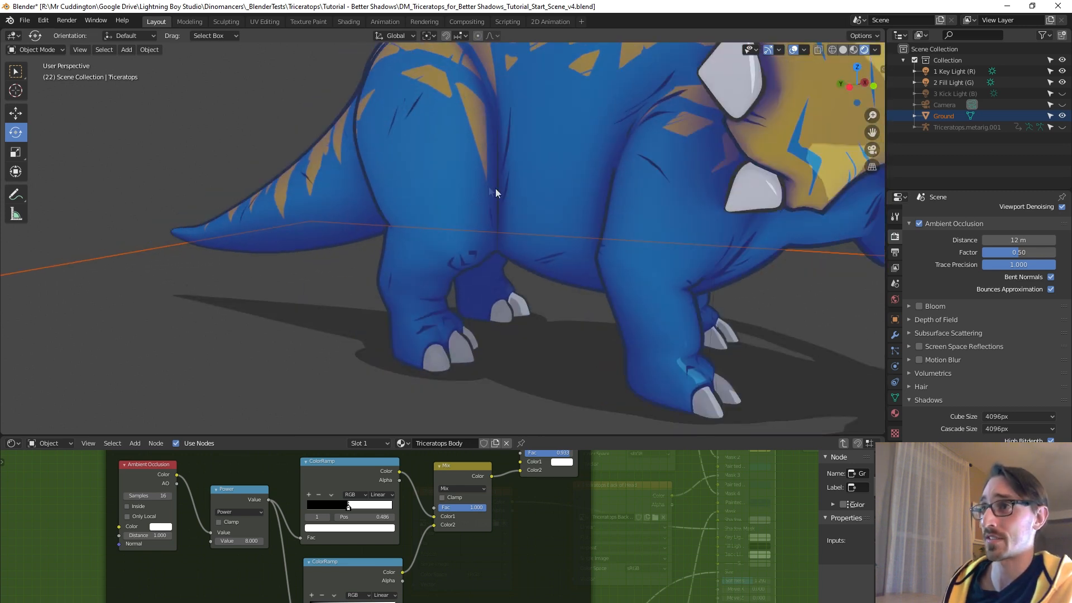
Step: Set the scene's Ambient Occlusion Distance to 5 m
{"action": "left_click", "coordinate": [1010, 239]}
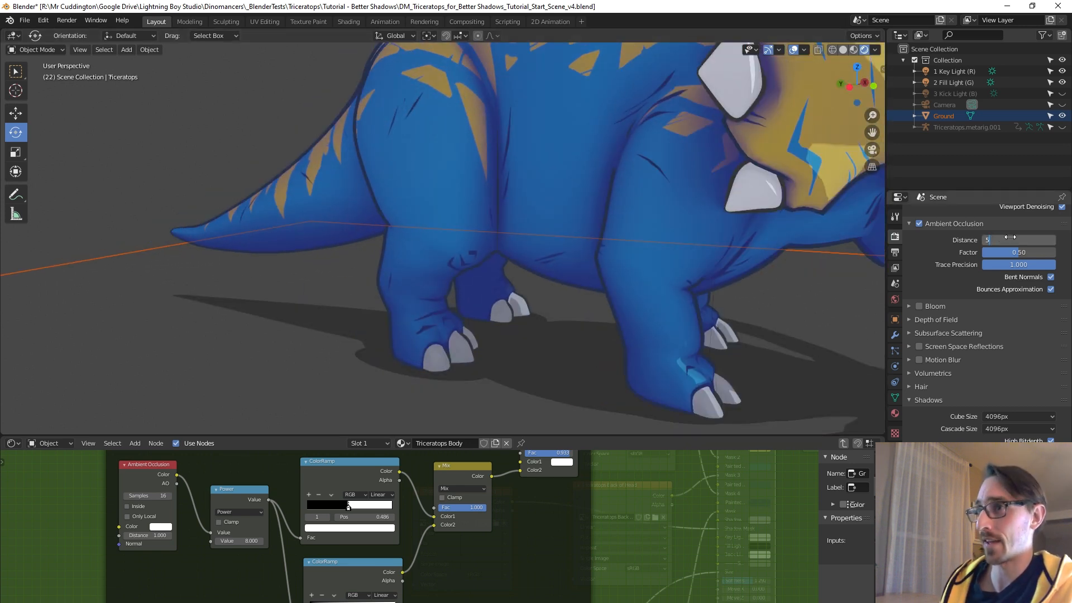
Step: Try a scene Ambient Occlusion distance of 5 m and inspect the shading on both sides of the triceratops
{"action": "key", "text": "Return"}
{"action": "scroll", "coordinate": [615, 333], "scroll_direction": "down", "scroll_amount": 4}
{"action": "middle_click_drag", "start_coordinate": [599, 262], "coordinate": [588, 243]}
{"action": "scroll", "coordinate": [588, 243], "scroll_direction": "up", "scroll_amount": 2}
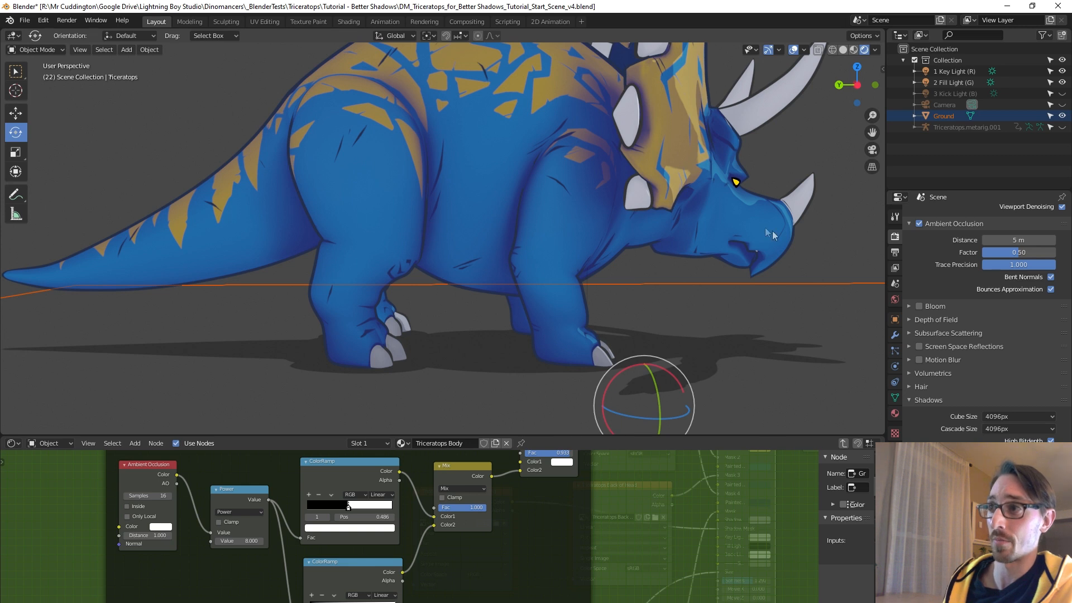
{"action": "scroll", "coordinate": [772, 230], "scroll_direction": "down", "scroll_amount": 3}
{"action": "middle_click_drag", "start_coordinate": [772, 230], "coordinate": [415, 242]}
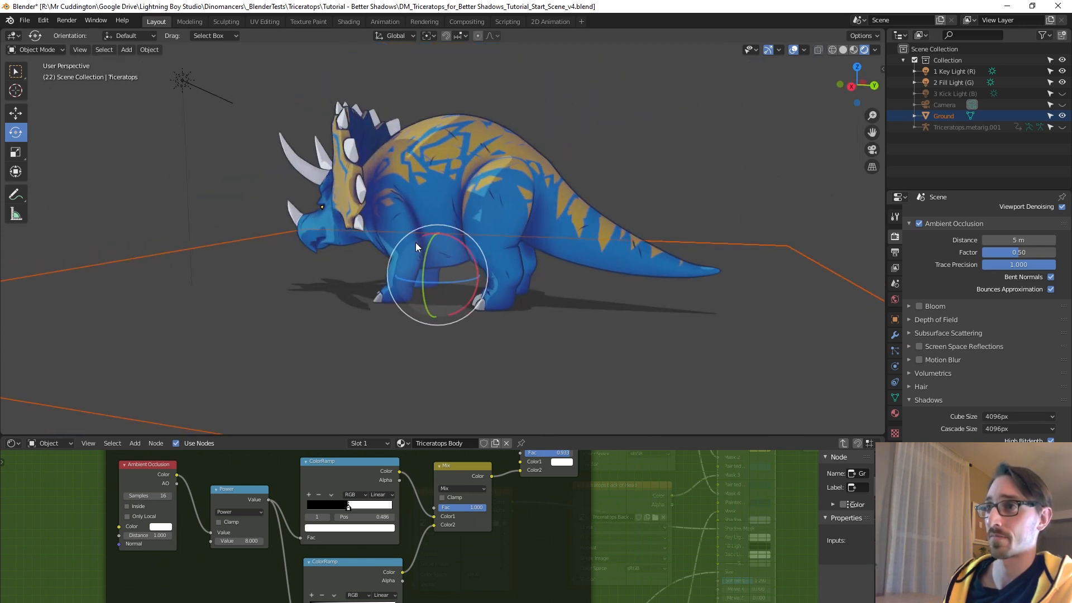
{"action": "scroll", "coordinate": [454, 236], "scroll_direction": "up", "scroll_amount": 3}
Step: Set the scene's Ambient Occlusion distance to 2 m and the Power node's value to 6.500
{"action": "left_click", "coordinate": [1015, 241]}
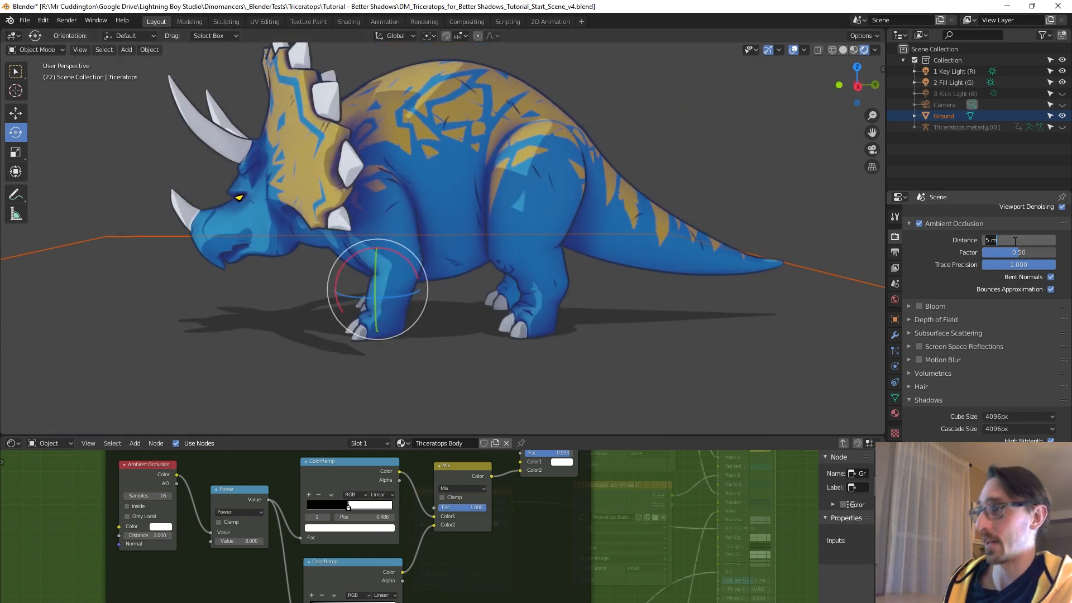
{"action": "type", "text": "2"}
{"action": "key", "text": "Return"}
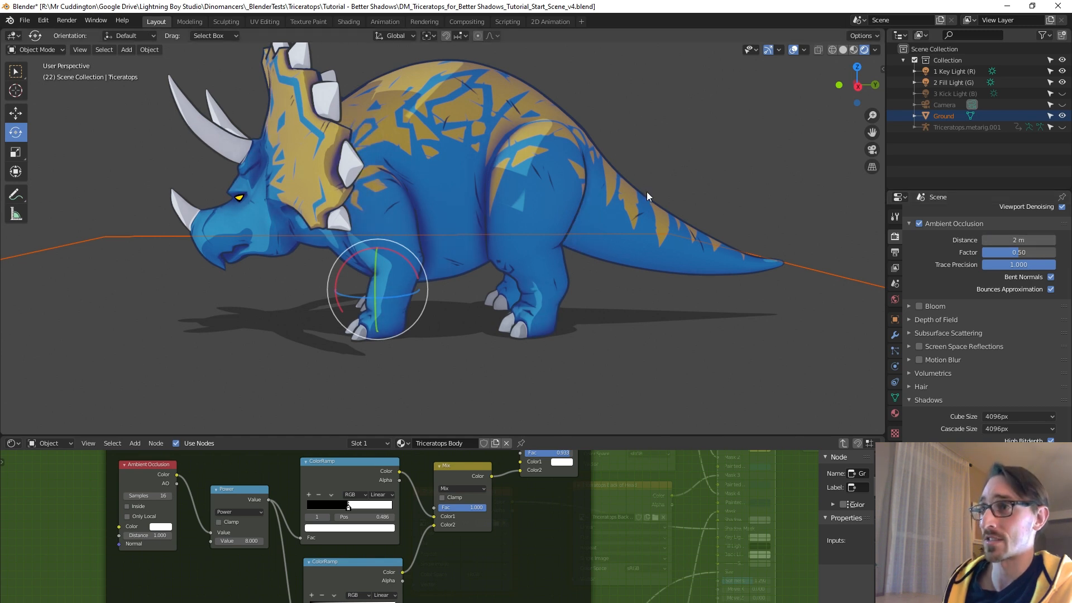
{"action": "middle_click_drag", "start_coordinate": [441, 201], "coordinate": [456, 193]}
{"action": "mouse_move", "coordinate": [239, 540]}
{"action": "left_mouse_down"}
{"action": "mouse_move", "coordinate": [251, 540]}
{"action": "mouse_move", "coordinate": [232, 541]}
{"action": "left_mouse_up"}
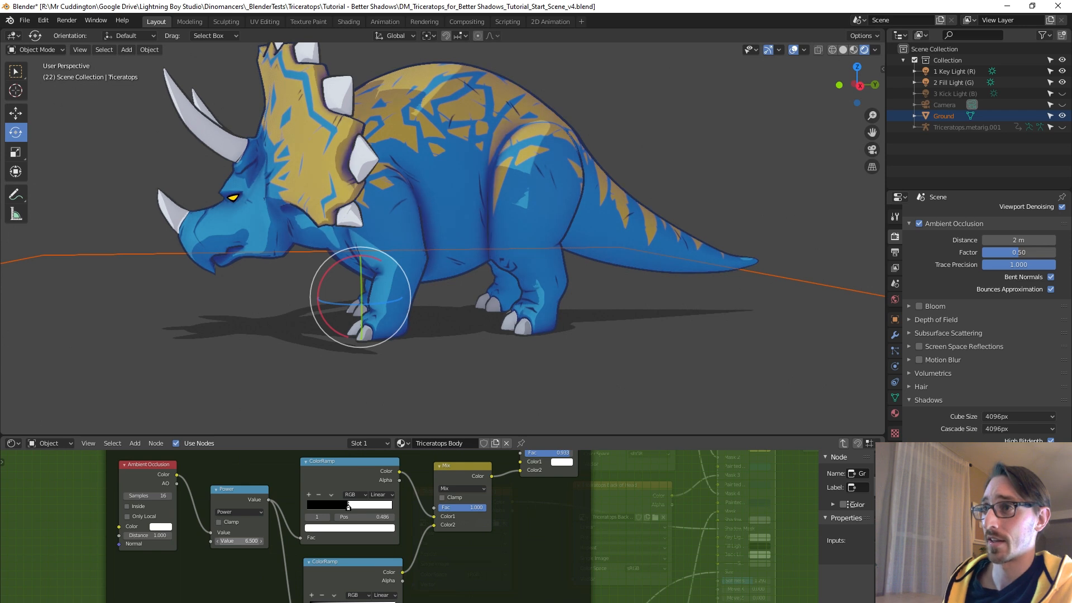
Step: Set the factor of the final Mix node in the Ambient Occlusion frame to 0.750 and deselect the ground
{"action": "scroll", "coordinate": [428, 525], "scroll_direction": "down", "scroll_amount": 4}
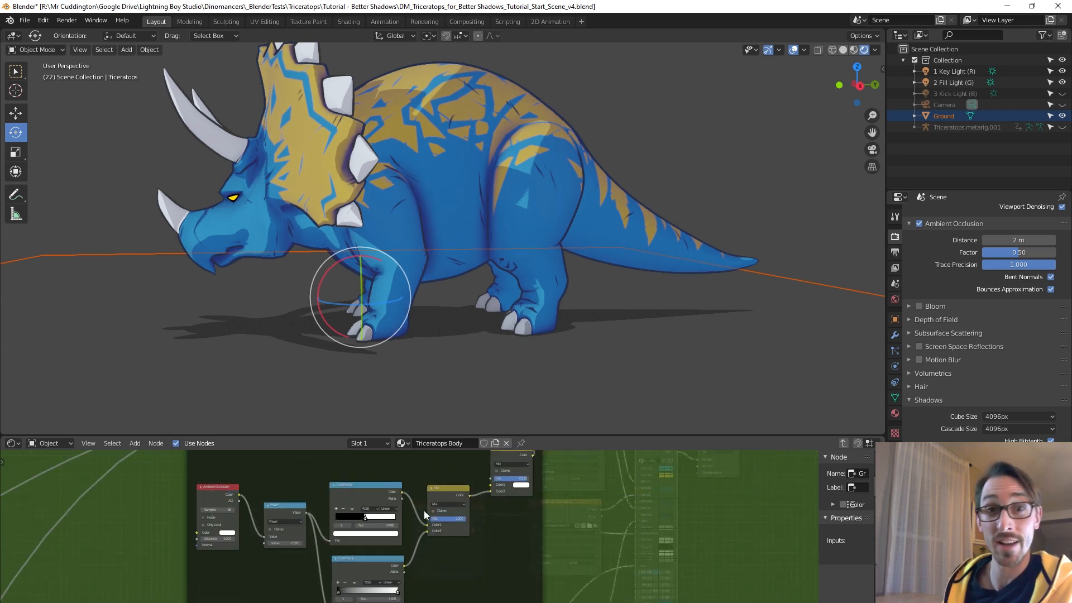
{"action": "left_click_drag", "start_coordinate": [554, 436], "coordinate": [564, 396]}
{"action": "middle_click_drag", "start_coordinate": [363, 211], "coordinate": [471, 207]}
{"action": "scroll", "coordinate": [433, 203], "scroll_direction": "down", "scroll_amount": 4}
{"action": "middle_click_drag", "start_coordinate": [534, 472], "coordinate": [510, 498]}
{"action": "scroll", "coordinate": [511, 498], "scroll_direction": "up", "scroll_amount": 1}
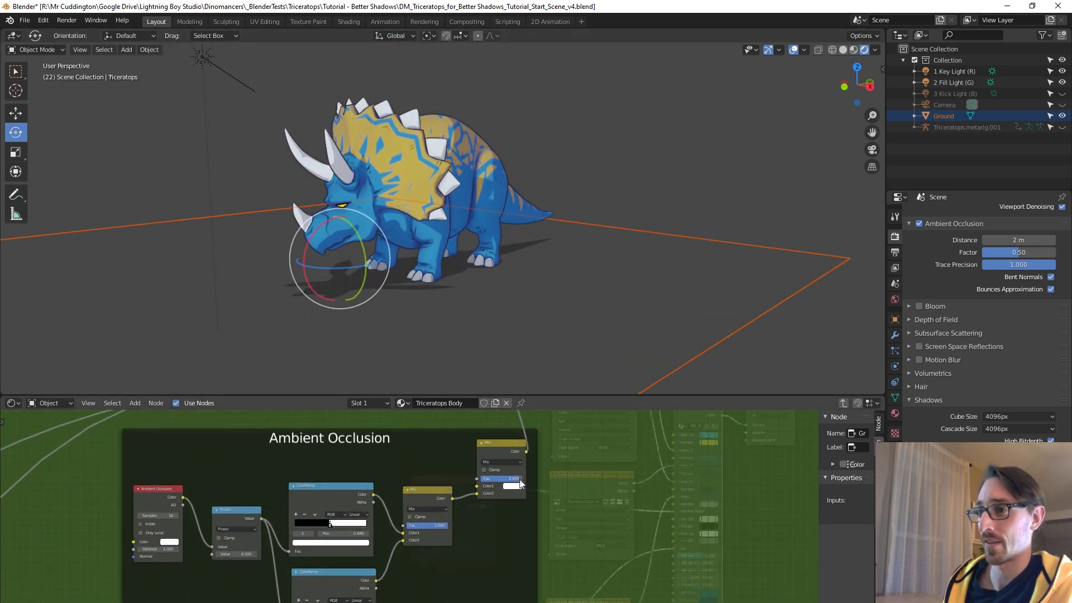
{"action": "left_click", "coordinate": [580, 139]}
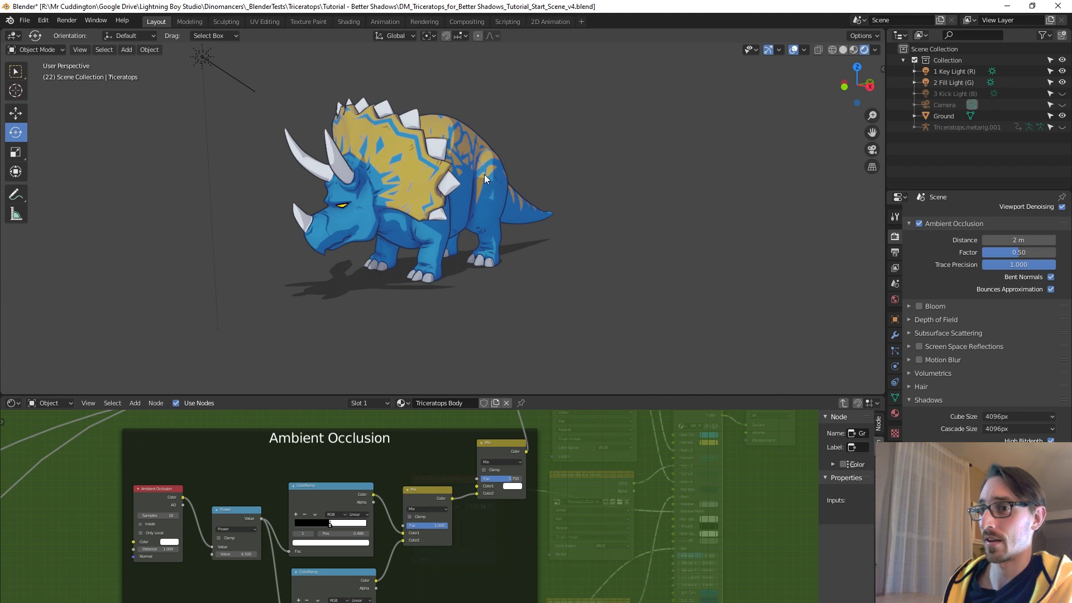
Step: Duplicate the Group Input node and place the copy at the start of the Ambient Occlusion frame
{"action": "scroll", "coordinate": [411, 530], "scroll_direction": "down", "scroll_amount": 2}
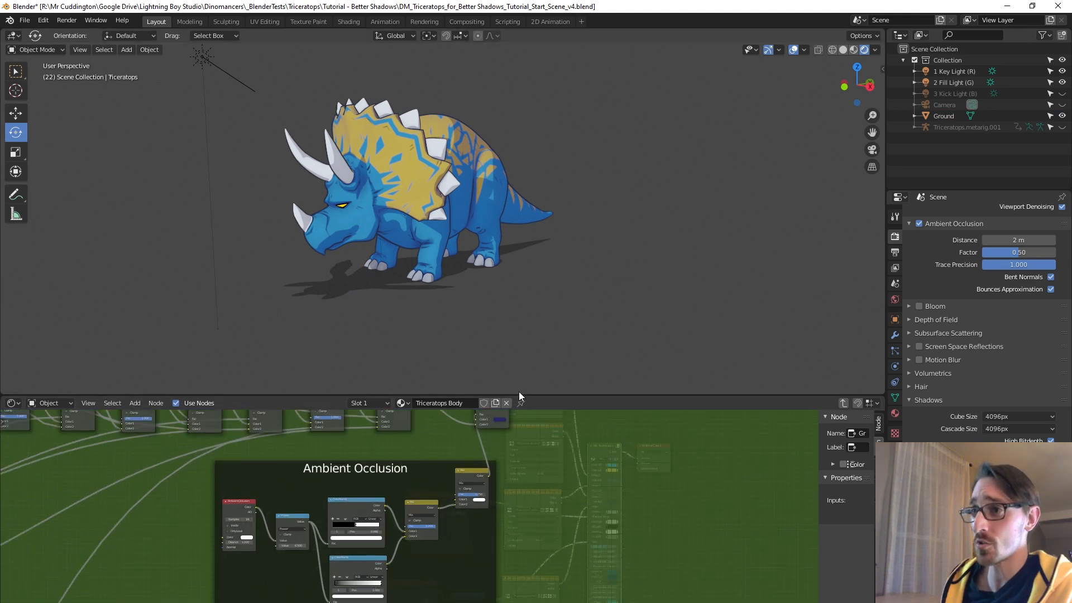
{"action": "left_click_drag", "start_coordinate": [522, 394], "coordinate": [521, 348]}
{"action": "middle_click_drag", "start_coordinate": [243, 480], "coordinate": [363, 463]}
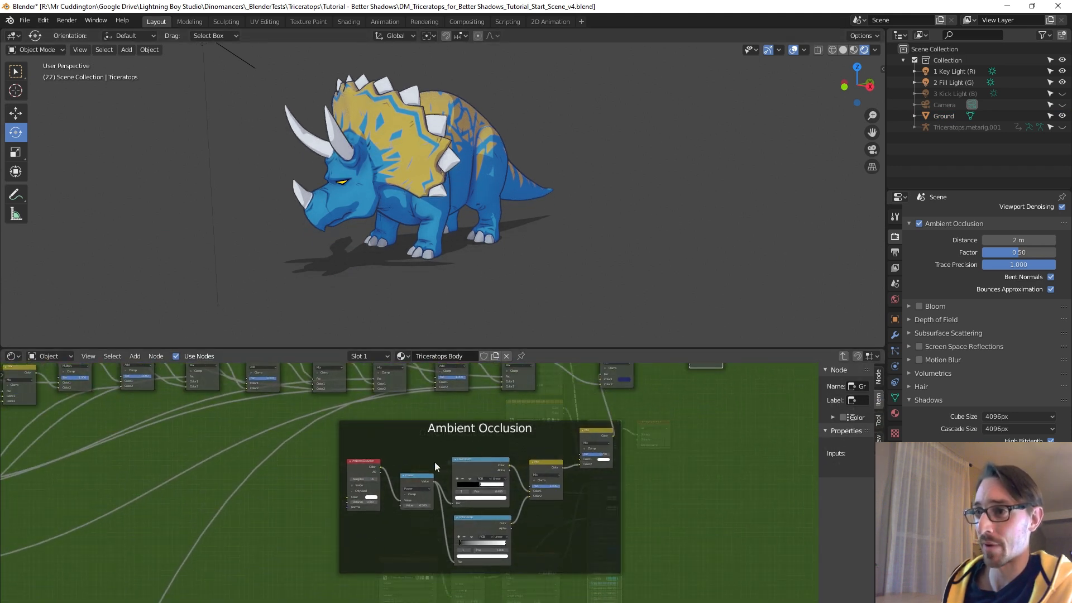
{"action": "scroll", "coordinate": [424, 466], "scroll_direction": "down", "scroll_amount": 5}
{"action": "middle_click_drag", "start_coordinate": [101, 507], "coordinate": [203, 490]}
{"action": "left_click", "coordinate": [132, 456]}
{"action": "key", "text": "shift+d"}
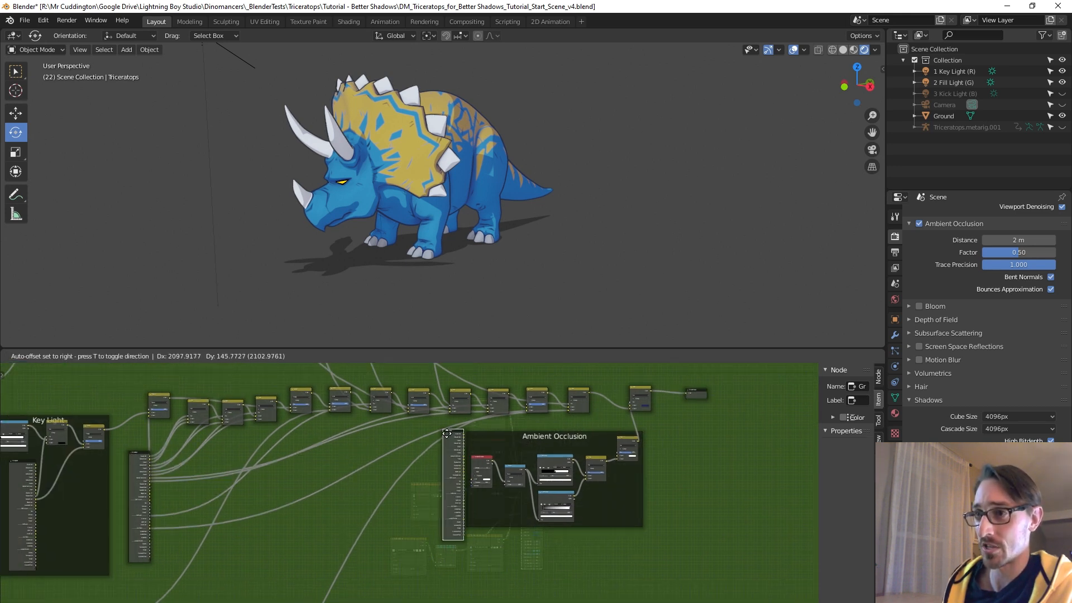
{"action": "left_click", "coordinate": [491, 442]}
{"action": "scroll", "coordinate": [473, 443], "scroll_direction": "up", "scroll_amount": 8}
{"action": "middle_click_drag", "start_coordinate": [502, 396], "coordinate": [329, 436]}
{"action": "key", "text": "g"}
{"action": "left_click", "coordinate": [280, 425]}
{"action": "middle_click_drag", "start_coordinate": [386, 485], "coordinate": [271, 490]}
{"action": "scroll", "coordinate": [270, 491], "scroll_direction": "up", "scroll_amount": 1}
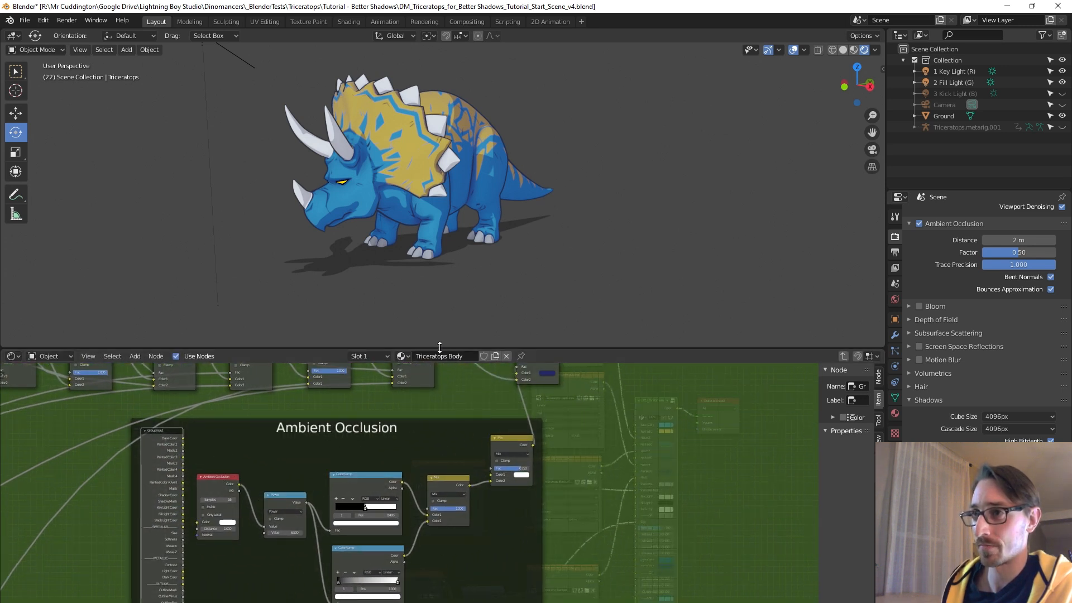
Step: Maximize the node editor and expose the last Mix node's Color1 as a new input on the duplicated Group Input
{"action": "left_click_drag", "start_coordinate": [439, 347], "coordinate": [439, 274]}
{"action": "key", "text": "ctrl+space"}
{"action": "scroll", "coordinate": [504, 357], "scroll_direction": "up", "scroll_amount": 2}
{"action": "middle_click_drag", "start_coordinate": [506, 293], "coordinate": [518, 367]}
{"action": "scroll", "coordinate": [518, 367], "scroll_direction": "down", "scroll_amount": 2}
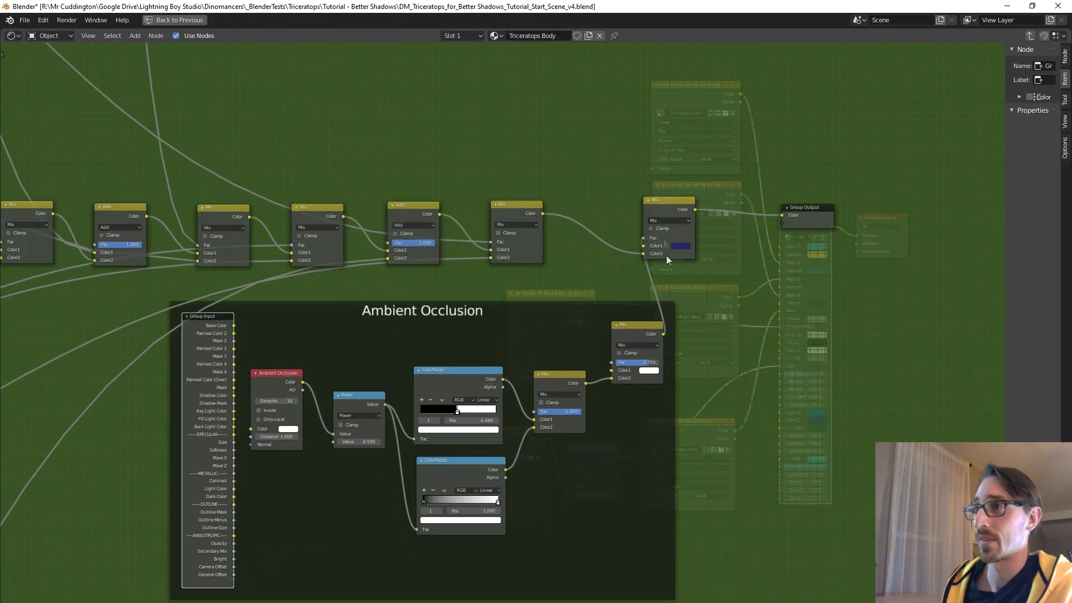
{"action": "left_click", "coordinate": [655, 202]}
{"action": "scroll", "coordinate": [287, 508], "scroll_direction": "up", "scroll_amount": 1}
{"action": "middle_click_drag", "start_coordinate": [286, 508], "coordinate": [248, 472]}
{"action": "left_click", "coordinate": [124, 593]}
{"action": "middle_click_drag", "start_coordinate": [165, 602], "coordinate": [225, 540]}
{"action": "scroll", "coordinate": [203, 571], "scroll_direction": "down", "scroll_amount": 1}
{"action": "left_click_drag", "start_coordinate": [210, 575], "coordinate": [652, 221]}
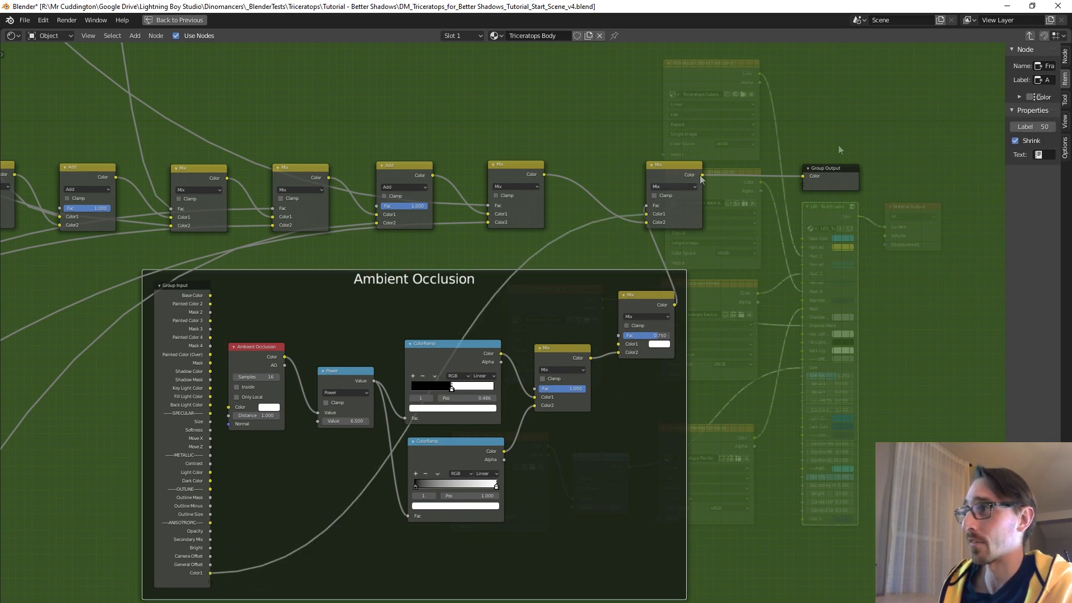
Step: Rename the new Color1 group input to ---OCCLUSION--- in the group's interface settings
{"action": "key", "text": "n"}
{"action": "key", "text": "n"}
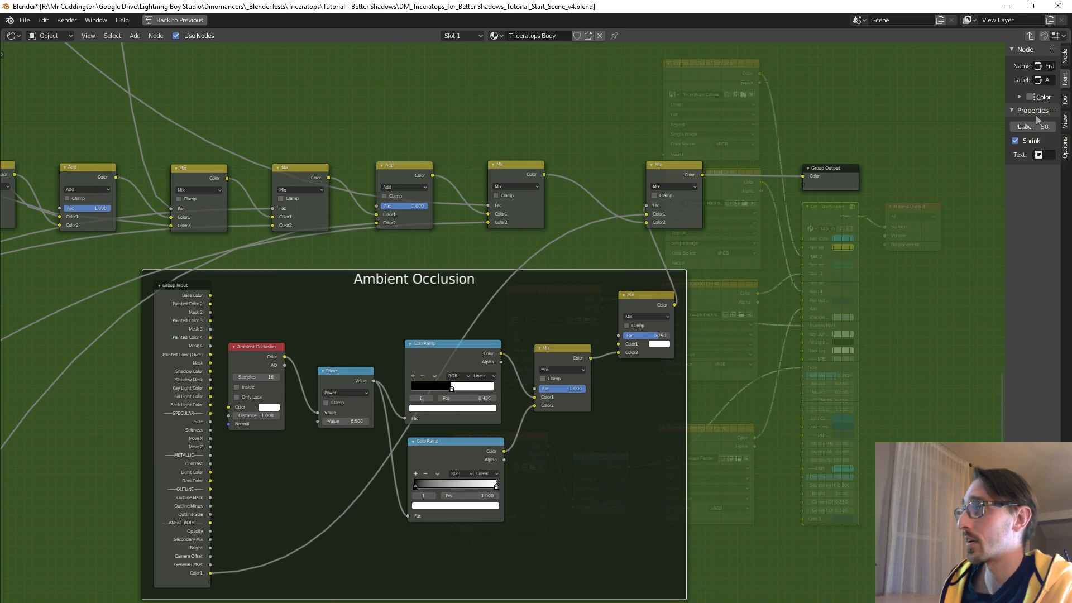
{"action": "left_click_drag", "start_coordinate": [1003, 134], "coordinate": [863, 127]}
{"action": "left_click", "coordinate": [1065, 55]}
{"action": "scroll", "coordinate": [904, 115], "scroll_direction": "down", "scroll_amount": 17}
{"action": "scroll", "coordinate": [901, 115], "scroll_direction": "down", "scroll_amount": 4}
{"action": "left_click", "coordinate": [900, 124]}
{"action": "left_click", "coordinate": [943, 158]}
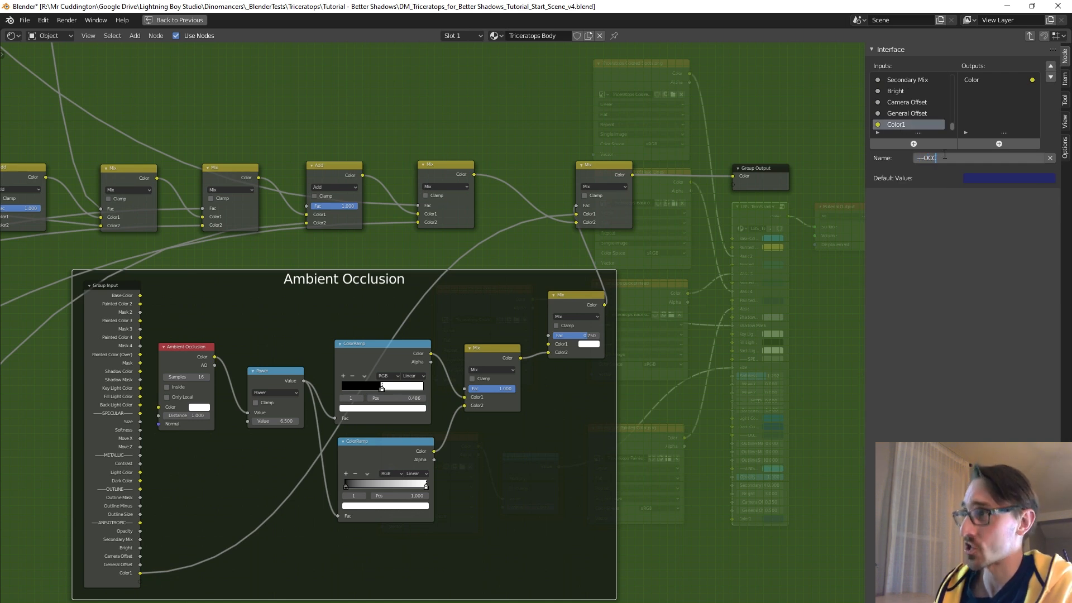
{"action": "key", "text": "Return"}
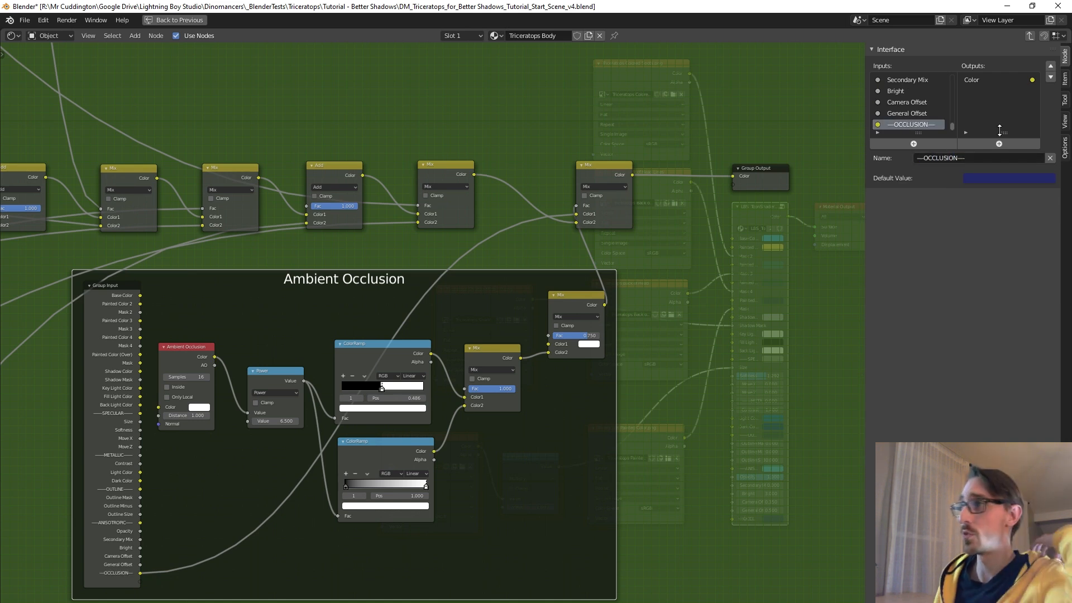
Step: Expose the Power node's exponent value as a group input and name it Coverage
{"action": "scroll", "coordinate": [220, 502], "scroll_direction": "up", "scroll_amount": 2}
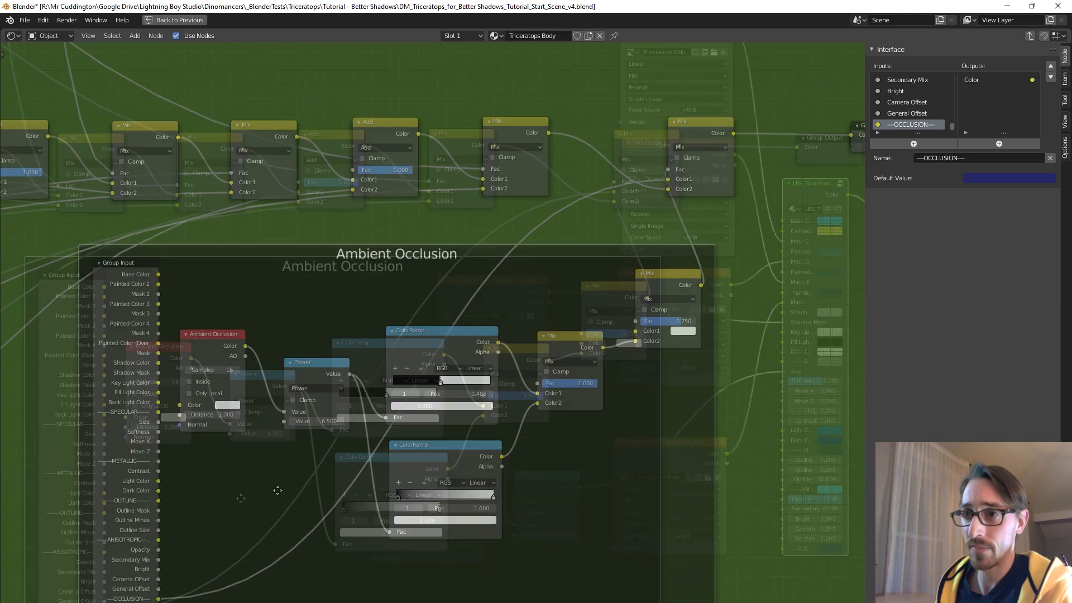
{"action": "left_click_drag", "start_coordinate": [201, 602], "coordinate": [314, 415]}
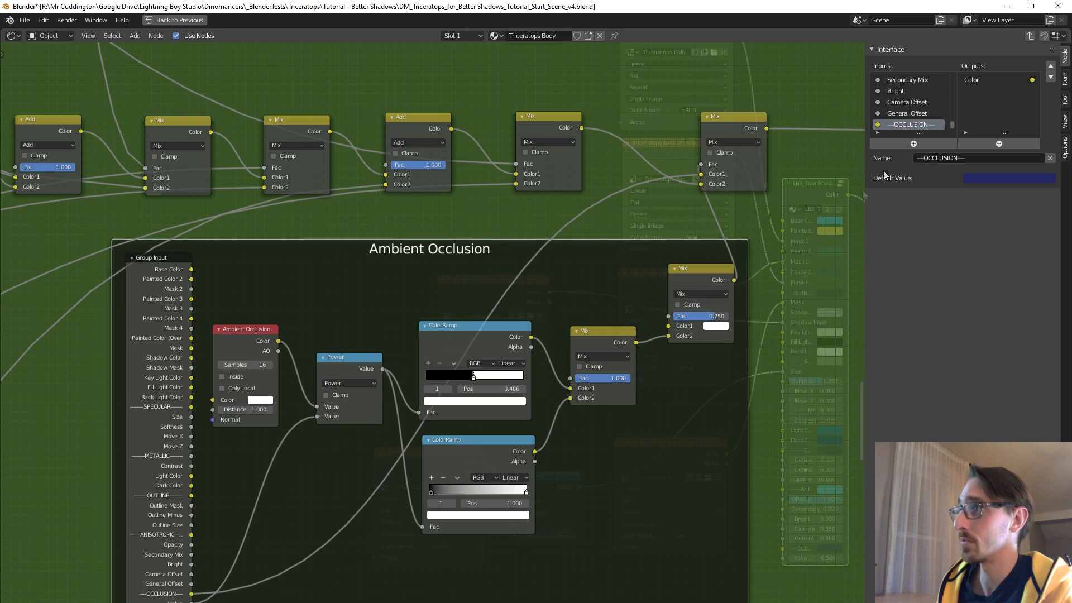
{"action": "left_click", "coordinate": [968, 158]}
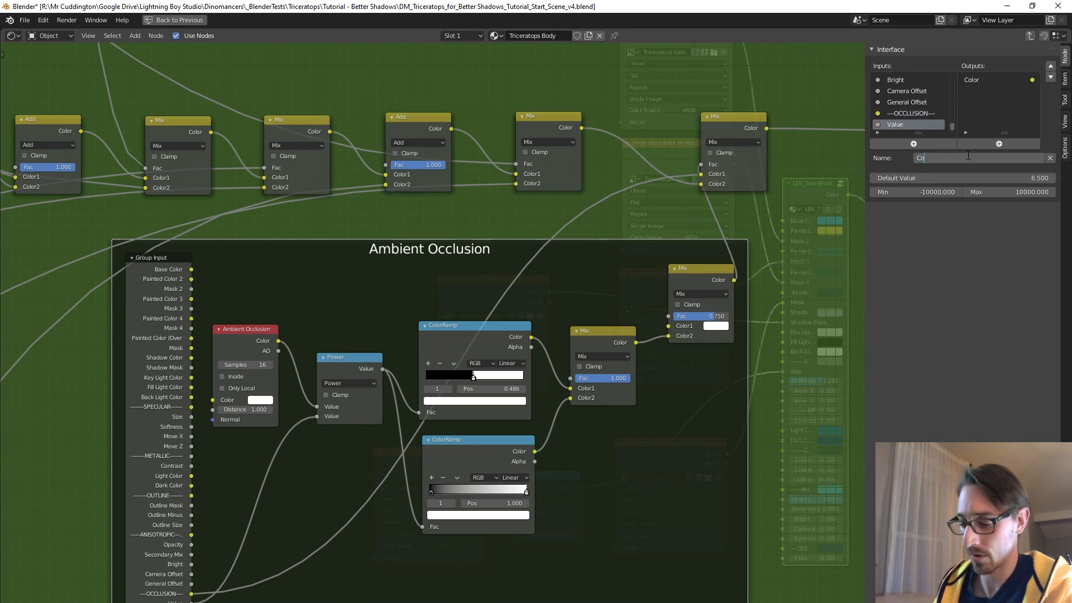
{"action": "type", "text": "Coverage"}
{"action": "key", "text": "Return"}
{"action": "scroll", "coordinate": [597, 430], "scroll_direction": "down", "scroll_amount": 2}
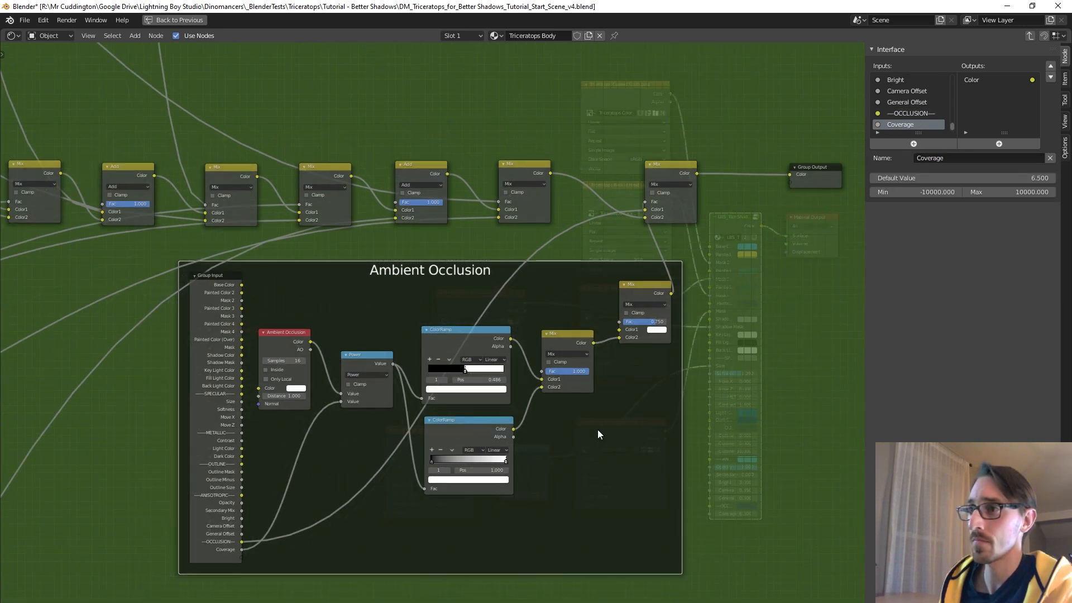
Step: Expose the factor of the frame's final Mix node as a group input and name it Opacity
{"action": "left_click_drag", "start_coordinate": [229, 571], "coordinate": [608, 340]}
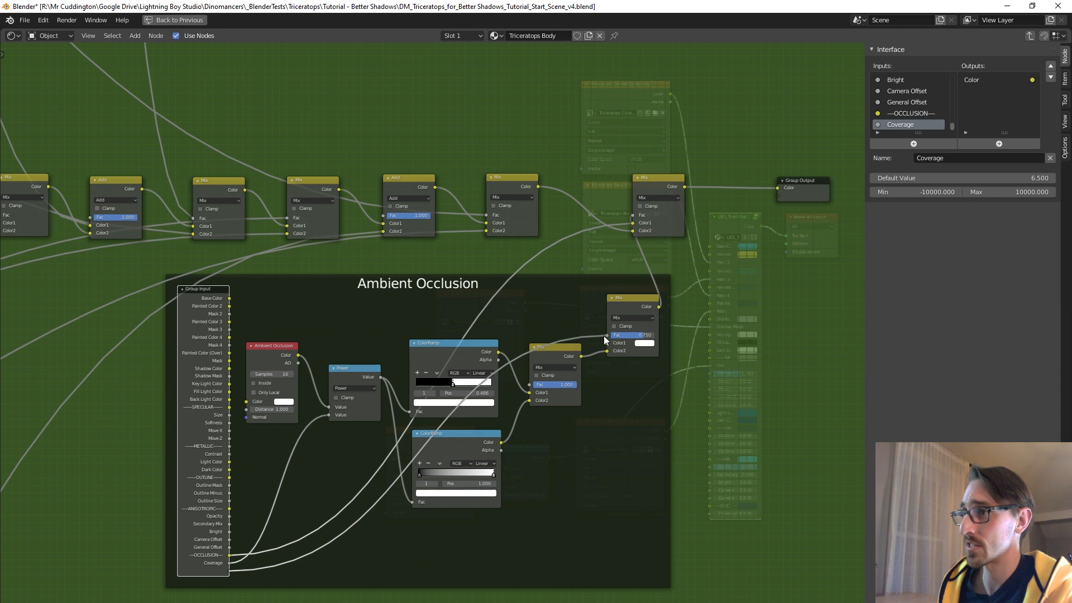
{"action": "left_click_drag", "start_coordinate": [609, 339], "coordinate": [609, 338]}
{"action": "scroll", "coordinate": [939, 98], "scroll_direction": "down", "scroll_amount": 1}
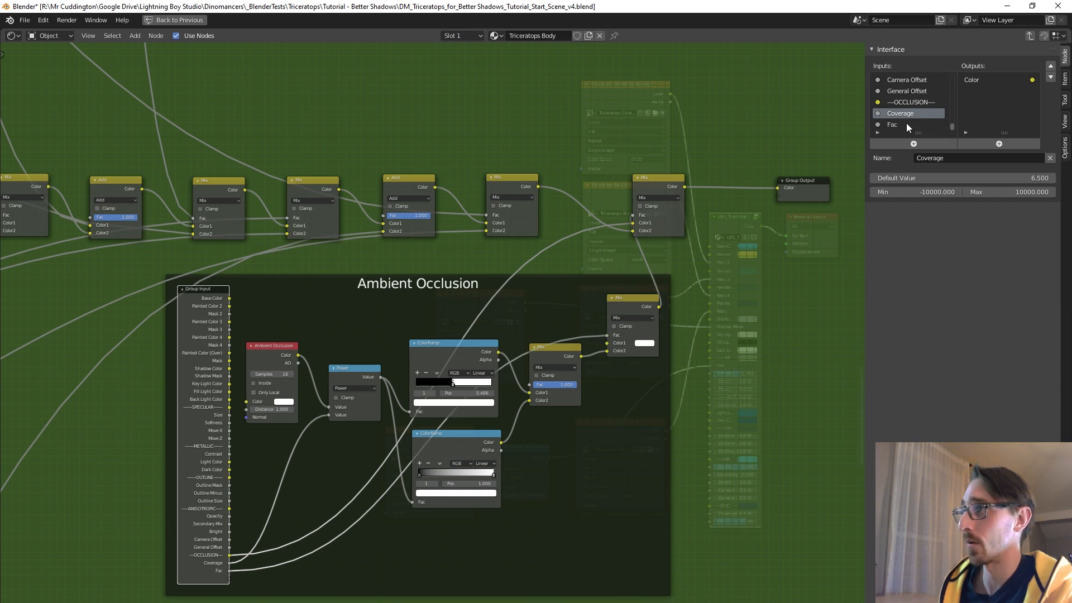
{"action": "left_click", "coordinate": [906, 124]}
{"action": "left_click", "coordinate": [945, 158]}
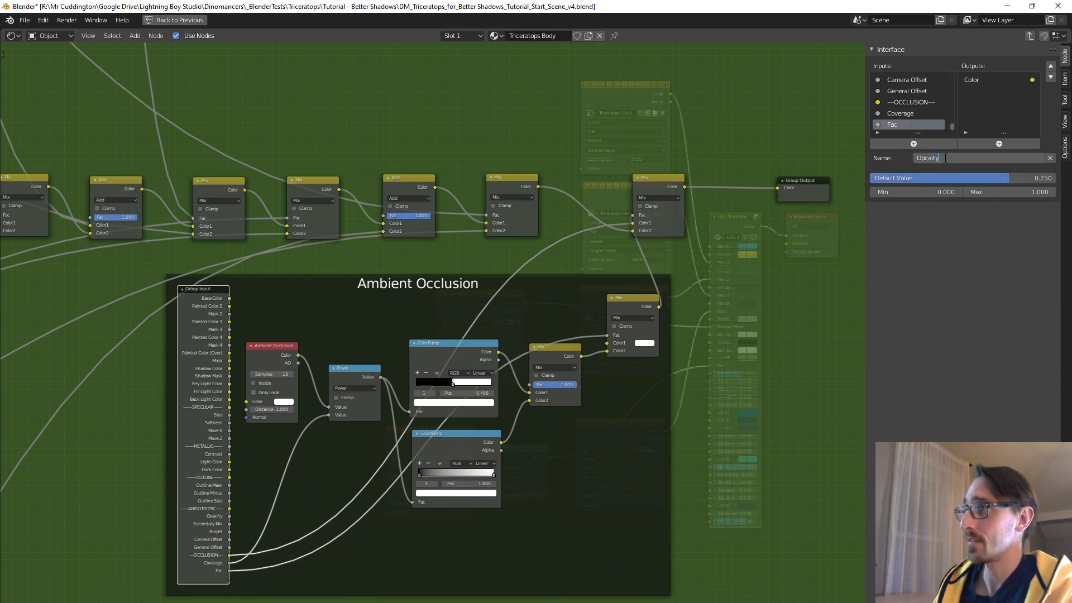
{"action": "type", "text": "Opacity"}
{"action": "key", "text": "Return"}
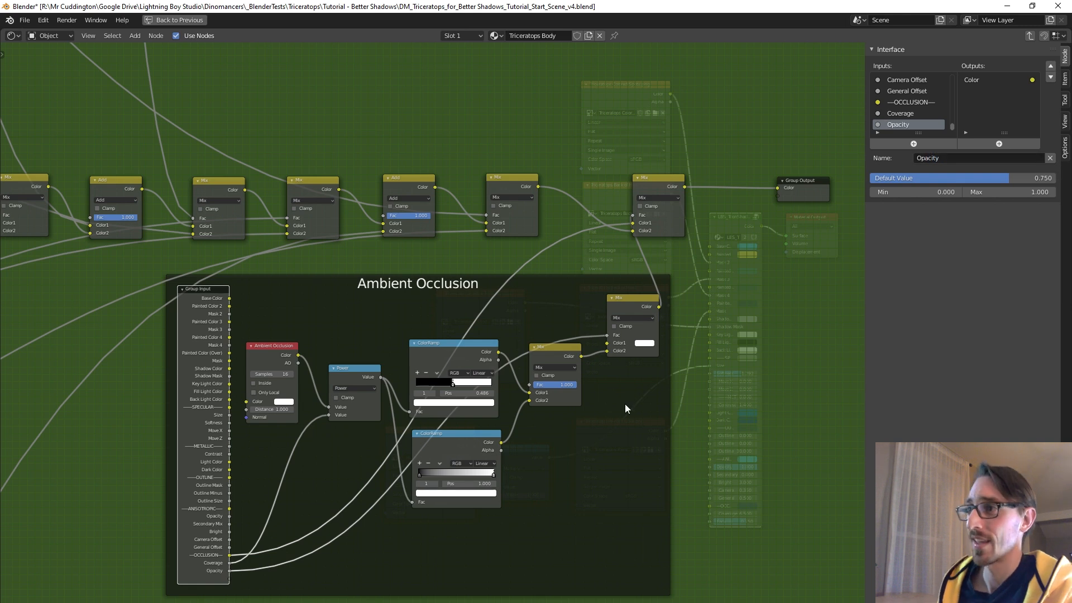
Step: Expose the factor of the Mix node joining the two ColorRamps as a group input and name it Softness
{"action": "scroll", "coordinate": [219, 571], "scroll_direction": "up", "scroll_amount": 1}
{"action": "scroll", "coordinate": [218, 571], "scroll_direction": "down", "scroll_amount": 1}
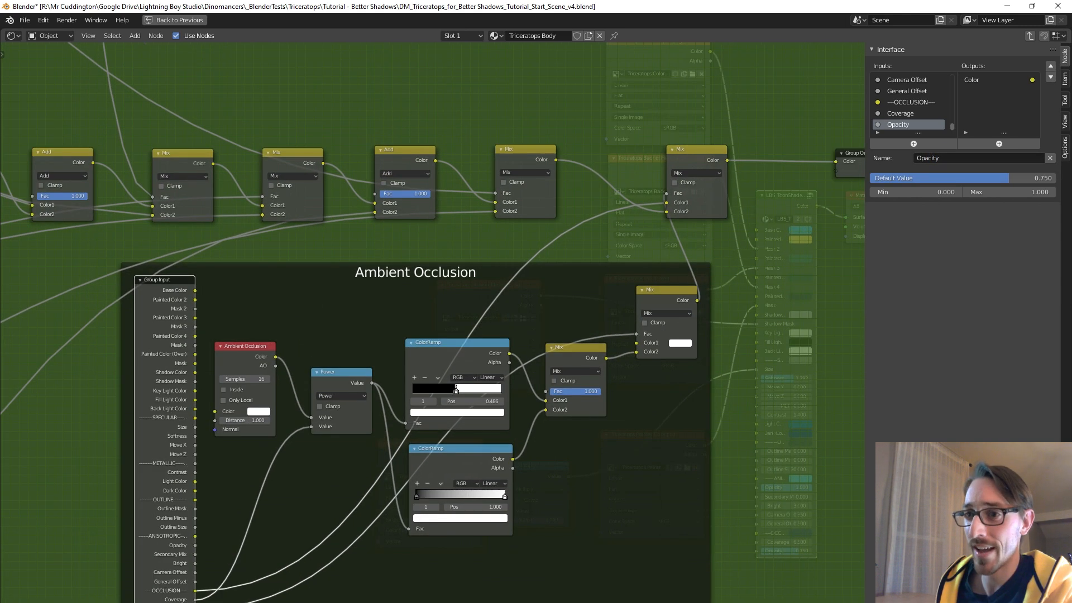
{"action": "left_click_drag", "start_coordinate": [195, 590], "coordinate": [546, 392]}
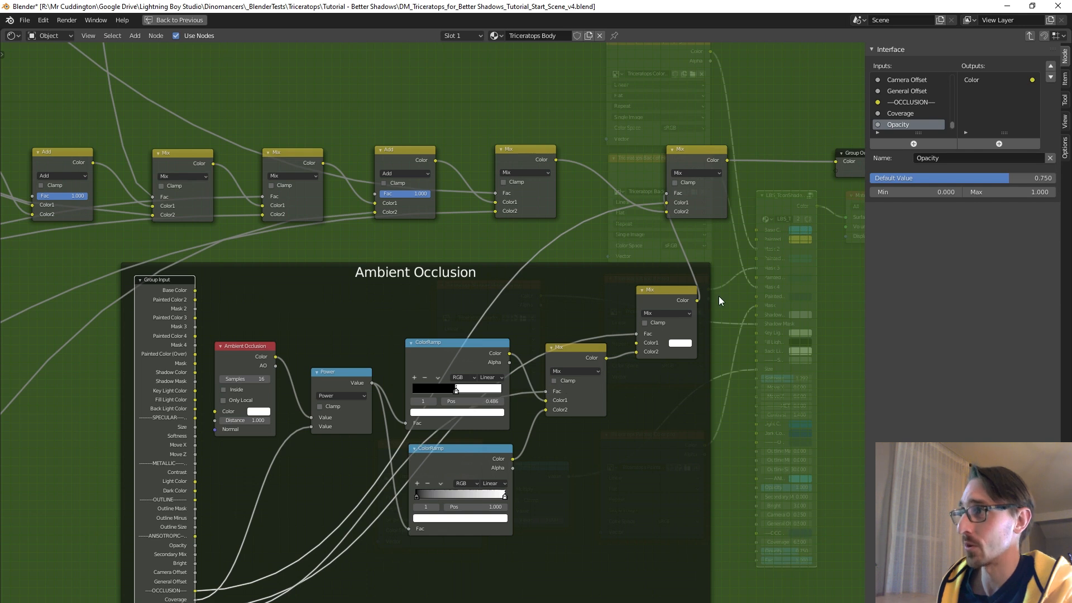
{"action": "left_click", "coordinate": [899, 125]}
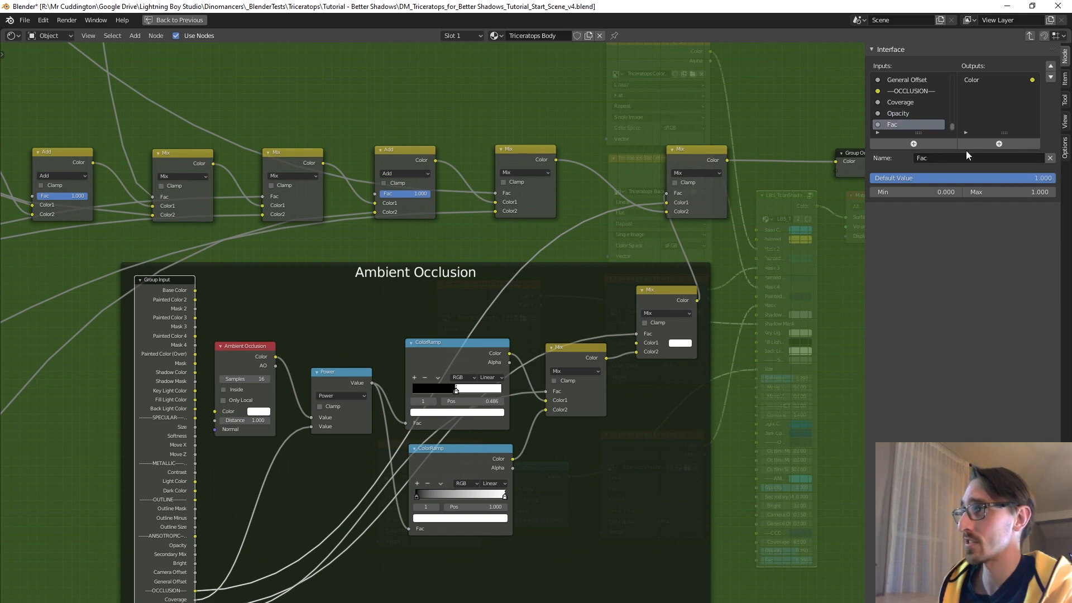
{"action": "left_click", "coordinate": [966, 158]}
{"action": "type", "text": "Softness"}
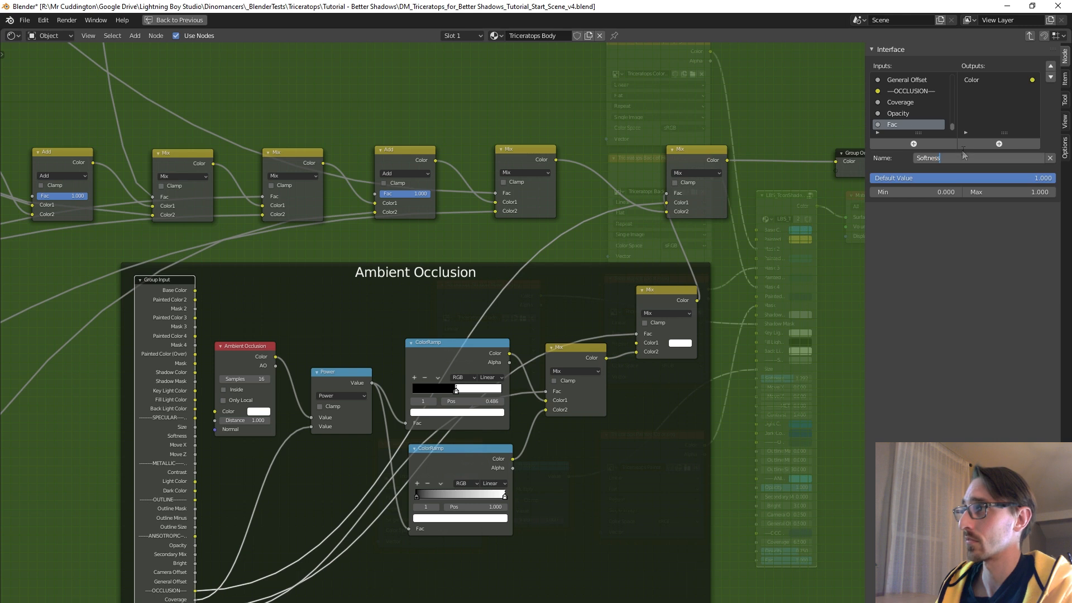
{"action": "key", "text": "Return"}
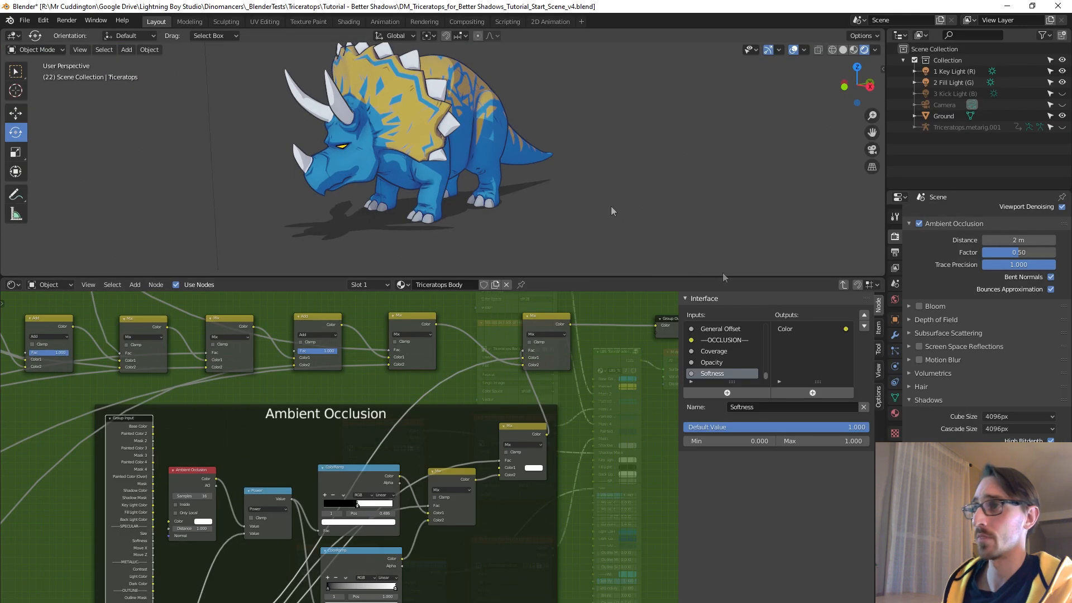
Step: Restore the split layout and set the occlusion colour to dark blue in the Triceratops Body material properties
{"action": "left_click", "coordinate": [895, 413]}
{"action": "scroll", "coordinate": [977, 336], "scroll_direction": "down", "scroll_amount": 5}
{"action": "scroll", "coordinate": [976, 336], "scroll_direction": "down", "scroll_amount": 1}
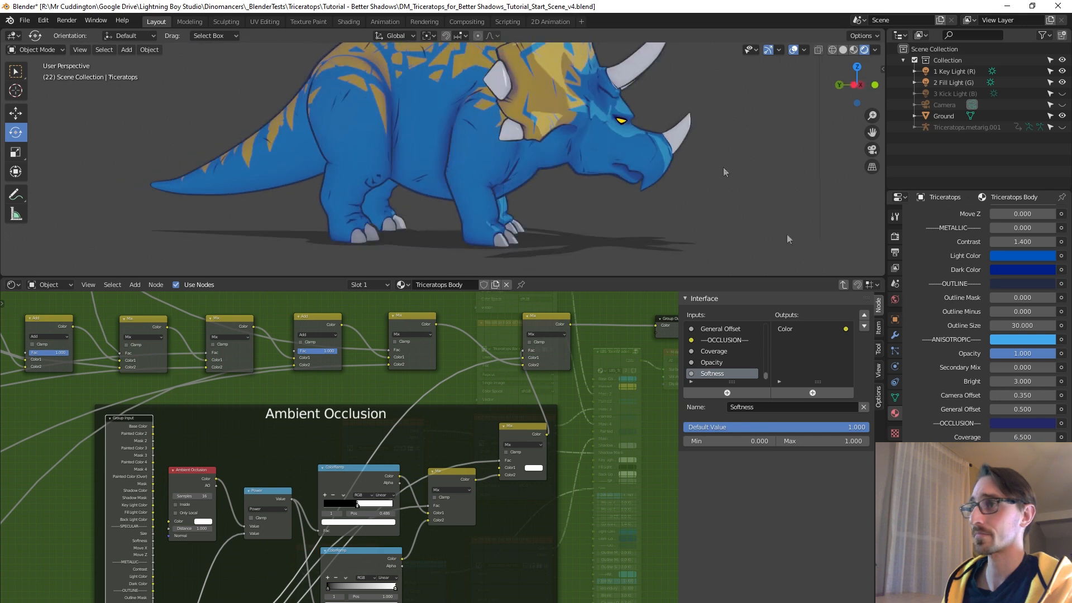
{"action": "left_click", "coordinate": [1022, 256]}
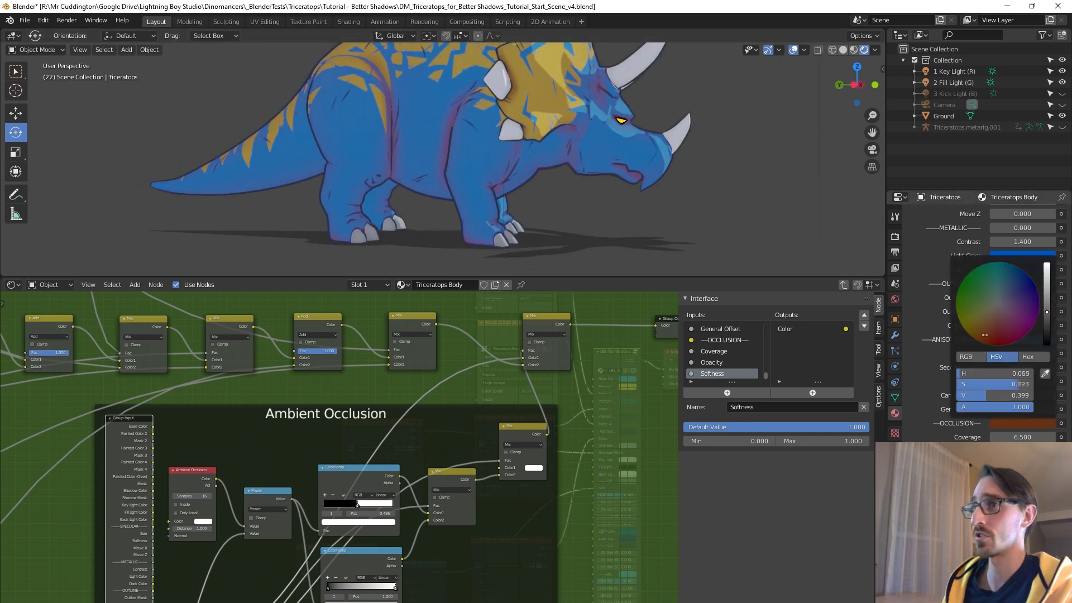
Step: Set the material's occlusion Coverage to 3.900 and Opacity to 1.000, and lower its Softness
{"action": "left_click_drag", "start_coordinate": [1022, 437], "coordinate": [1055, 437]}
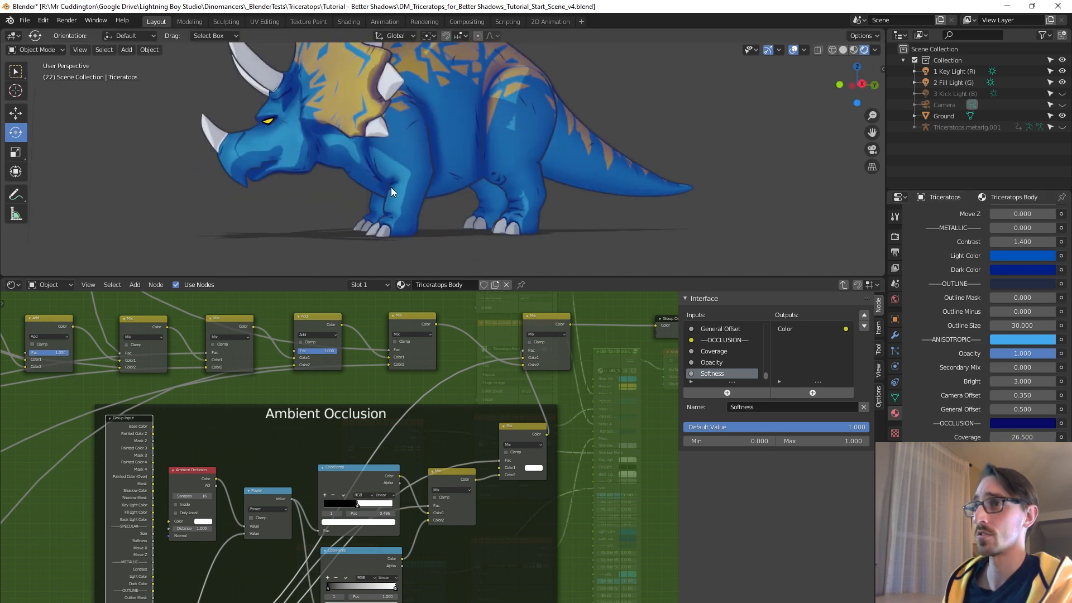
{"action": "left_click_drag", "start_coordinate": [1022, 437], "coordinate": [989, 437]}
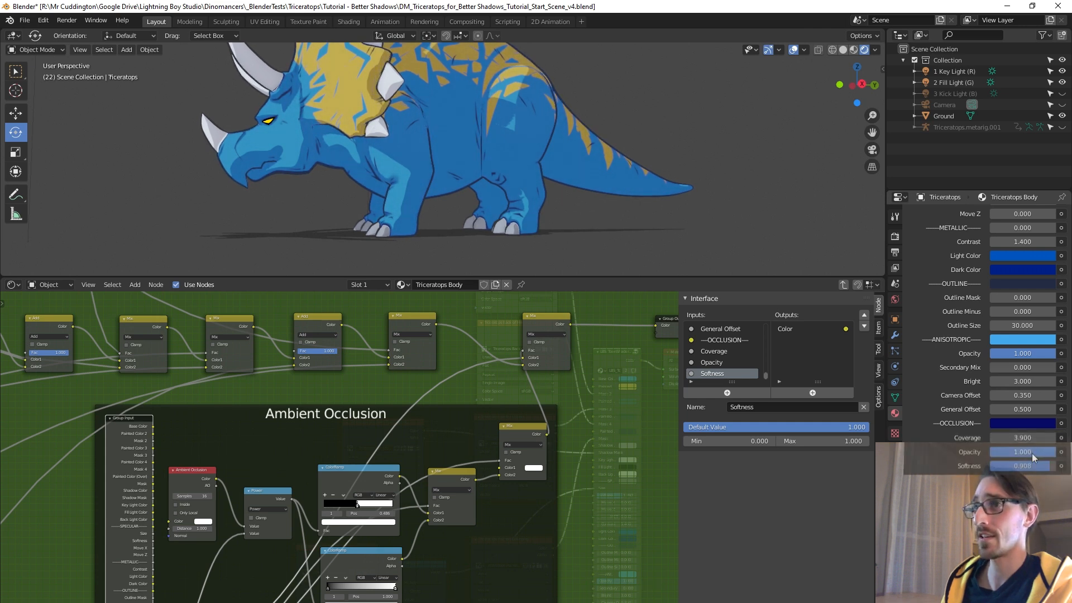
{"action": "mouse_move", "coordinate": [1012, 452]}
{"action": "left_mouse_down"}
{"action": "mouse_move", "coordinate": [1038, 452]}
{"action": "mouse_move", "coordinate": [983, 466]}
{"action": "left_mouse_up"}
{"action": "scroll", "coordinate": [603, 170], "scroll_direction": "up", "scroll_amount": 5}
{"action": "middle_click_drag", "start_coordinate": [601, 166], "coordinate": [521, 185]}
{"action": "middle_click_drag", "start_coordinate": [455, 254], "coordinate": [511, 153]}
{"action": "scroll", "coordinate": [493, 131], "scroll_direction": "down", "scroll_amount": 5}
{"action": "scroll", "coordinate": [490, 127], "scroll_direction": "up", "scroll_amount": 2}
{"action": "scroll", "coordinate": [627, 128], "scroll_direction": "down", "scroll_amount": 5}
{"action": "scroll", "coordinate": [514, 162], "scroll_direction": "up", "scroll_amount": 2}
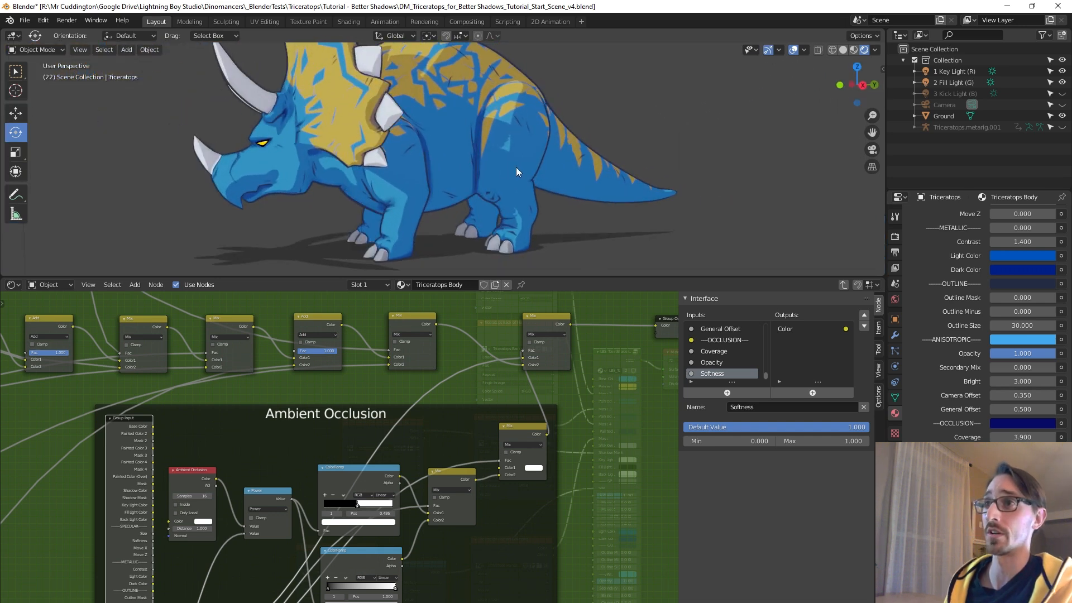
Step: Duplicate the triceratops mesh and move the copy 34.8 m along the global X axis
{"action": "scroll", "coordinate": [478, 164], "scroll_direction": "up", "scroll_amount": 2}
{"action": "middle_click_drag", "start_coordinate": [483, 184], "coordinate": [215, 202]}
{"action": "scroll", "coordinate": [281, 139], "scroll_direction": "down", "scroll_amount": 1}
{"action": "middle_click_drag", "start_coordinate": [280, 135], "coordinate": [501, 154]}
{"action": "scroll", "coordinate": [480, 150], "scroll_direction": "down", "scroll_amount": 3}
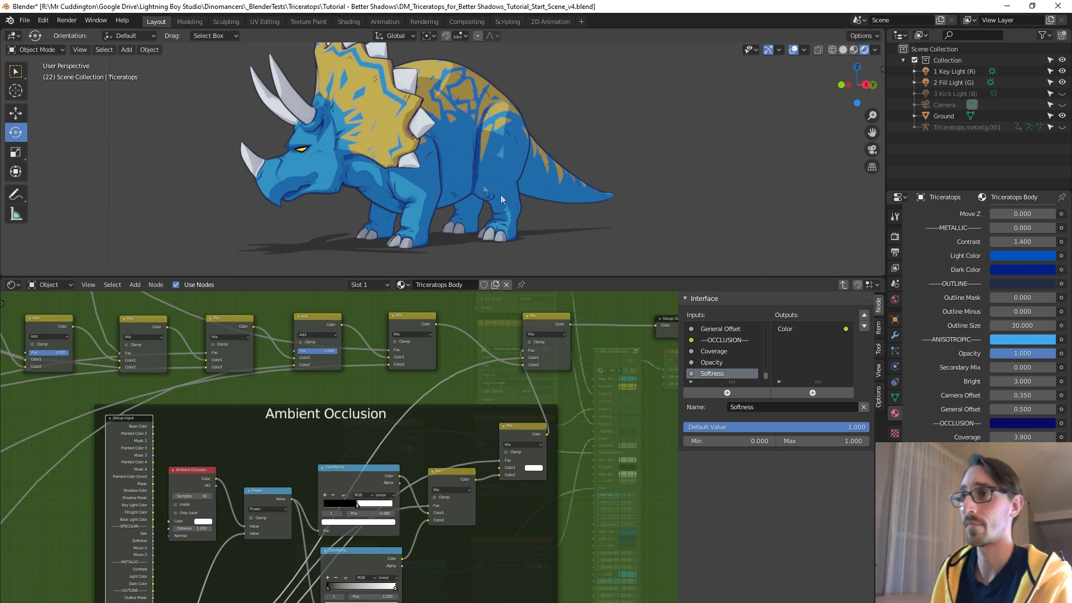
{"action": "scroll", "coordinate": [491, 190], "scroll_direction": "down", "scroll_amount": 2}
{"action": "middle_click_drag", "start_coordinate": [487, 186], "coordinate": [458, 159]}
{"action": "left_click", "coordinate": [457, 159]}
{"action": "middle_click_drag", "start_coordinate": [542, 188], "coordinate": [499, 186]}
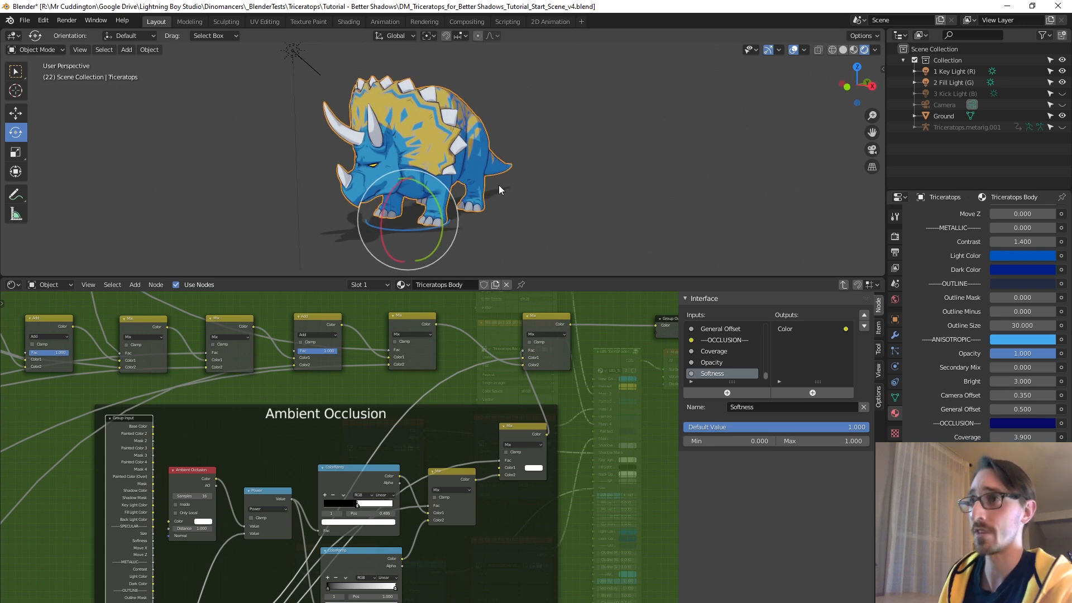
{"action": "key", "text": "shift+d"}
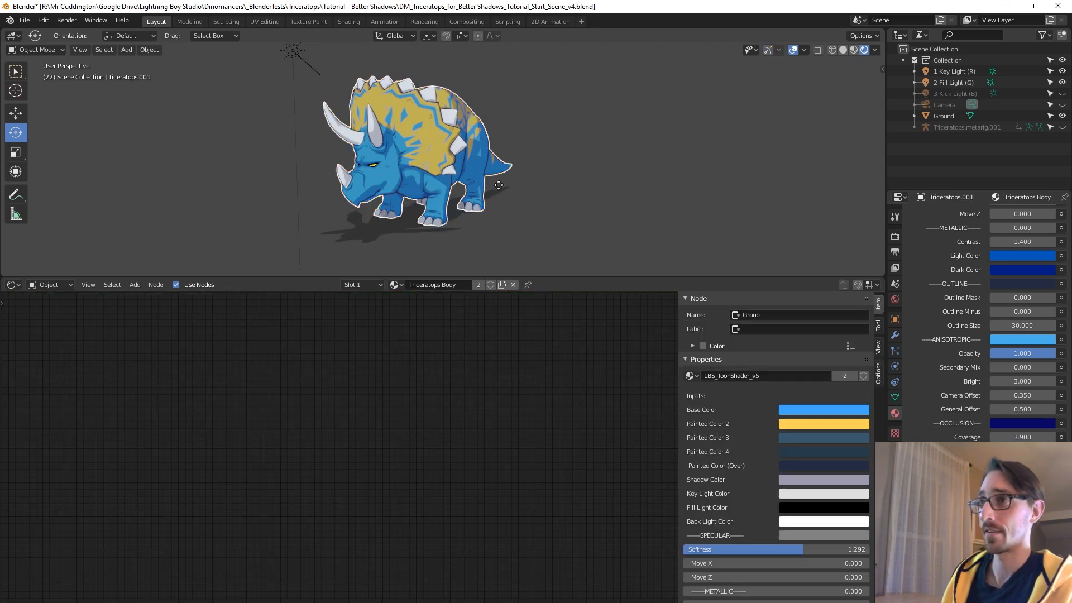
{"action": "key", "text": "x"}
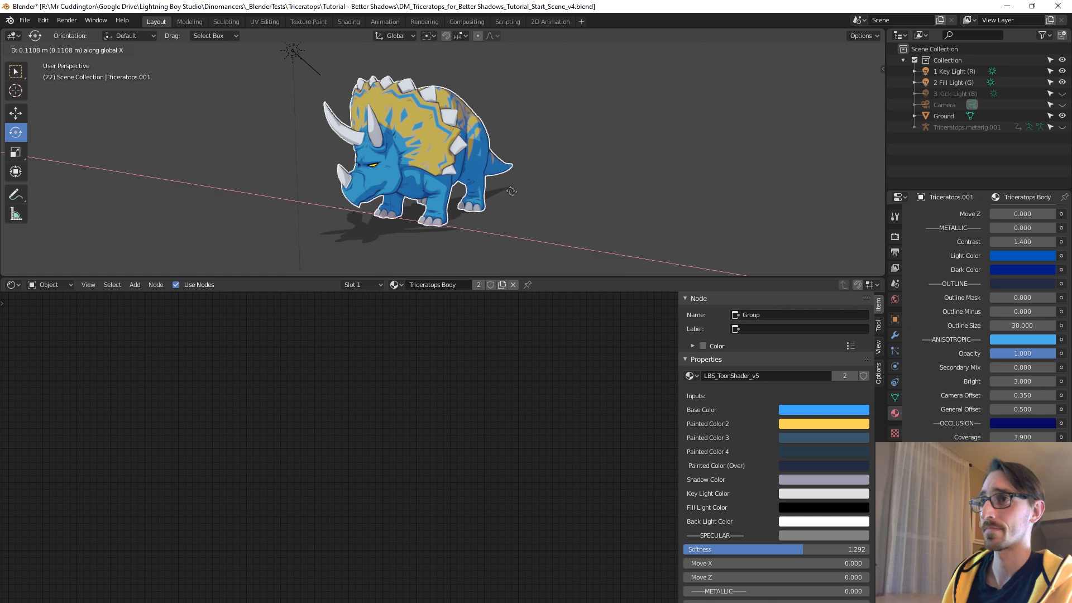
{"action": "left_click", "coordinate": [816, 246]}
{"action": "middle_click_drag", "start_coordinate": [620, 209], "coordinate": [534, 166], "text": "shift"}
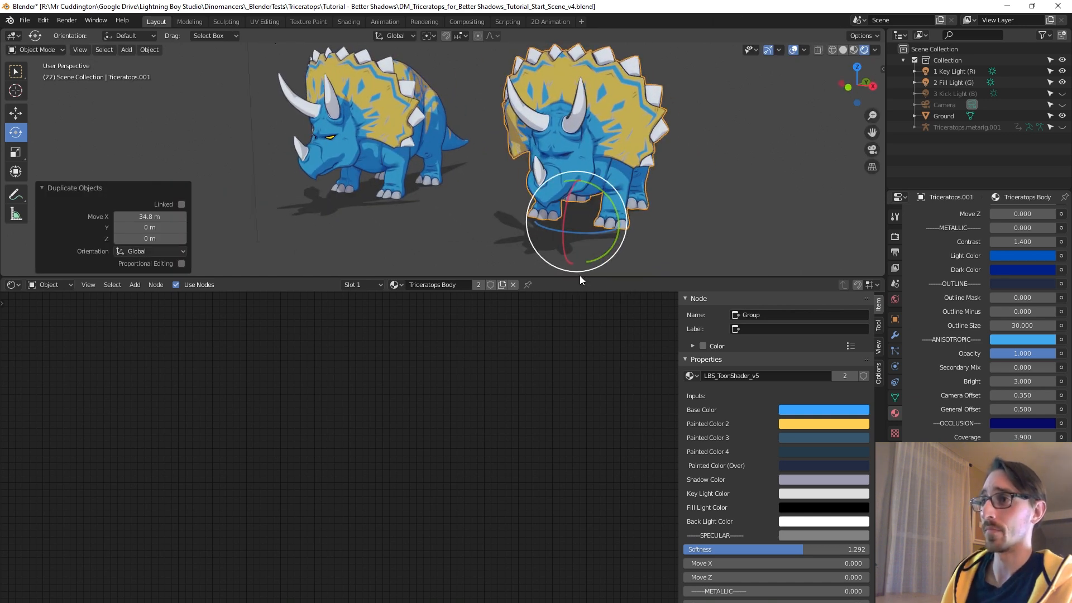
Step: Enlarge the 3D viewport and frame the duplicated triceratops beside the original
{"action": "left_click_drag", "start_coordinate": [580, 276], "coordinate": [581, 389]}
{"action": "middle_click_drag", "start_coordinate": [605, 287], "coordinate": [631, 255]}
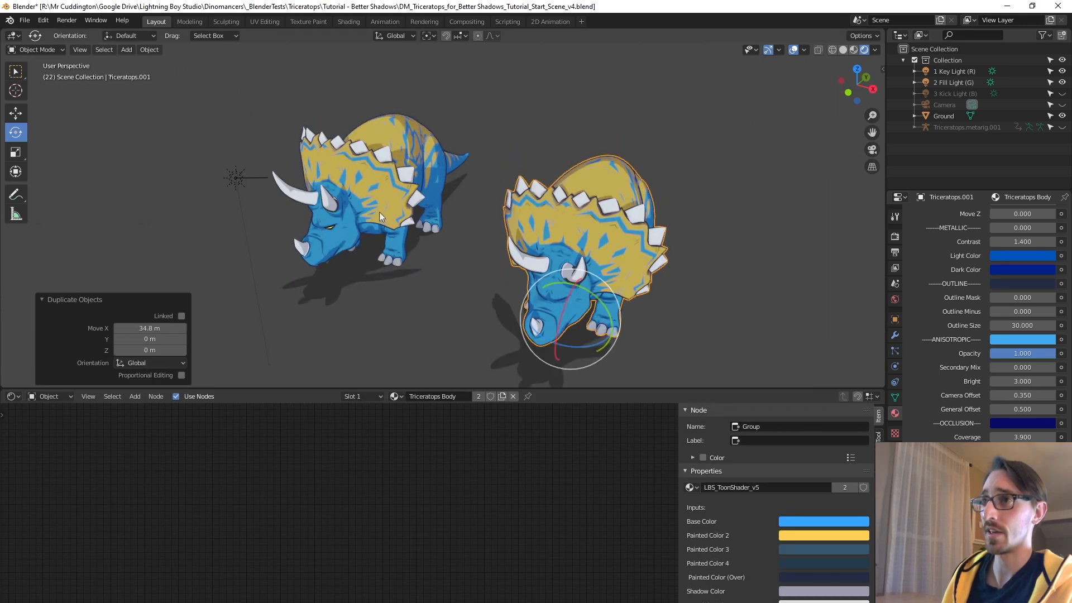
{"action": "scroll", "coordinate": [366, 161], "scroll_direction": "up", "scroll_amount": 2}
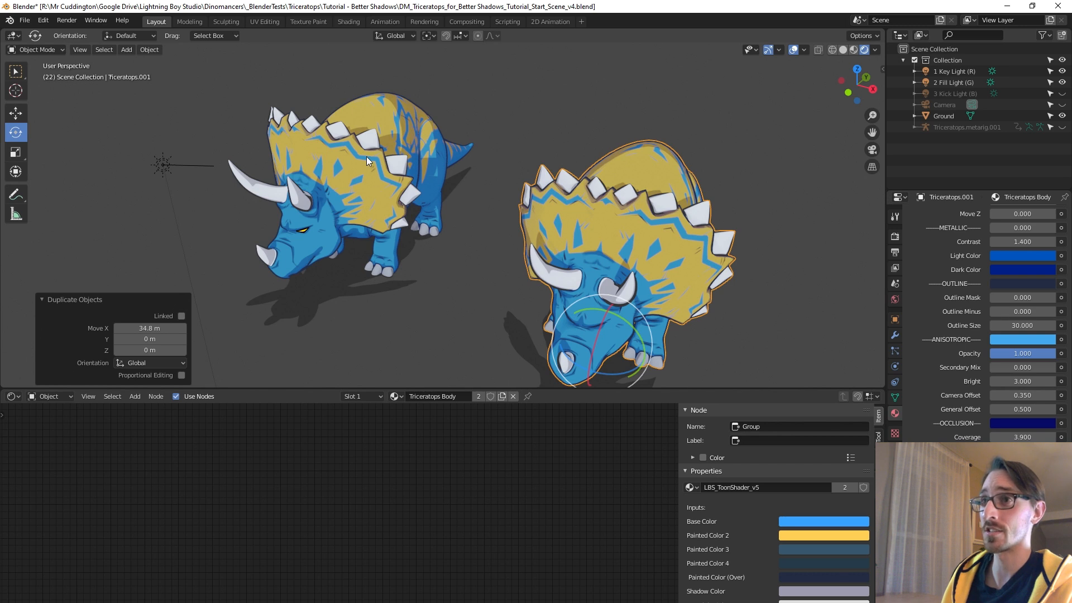
{"action": "middle_click_drag", "start_coordinate": [363, 167], "coordinate": [340, 146]}
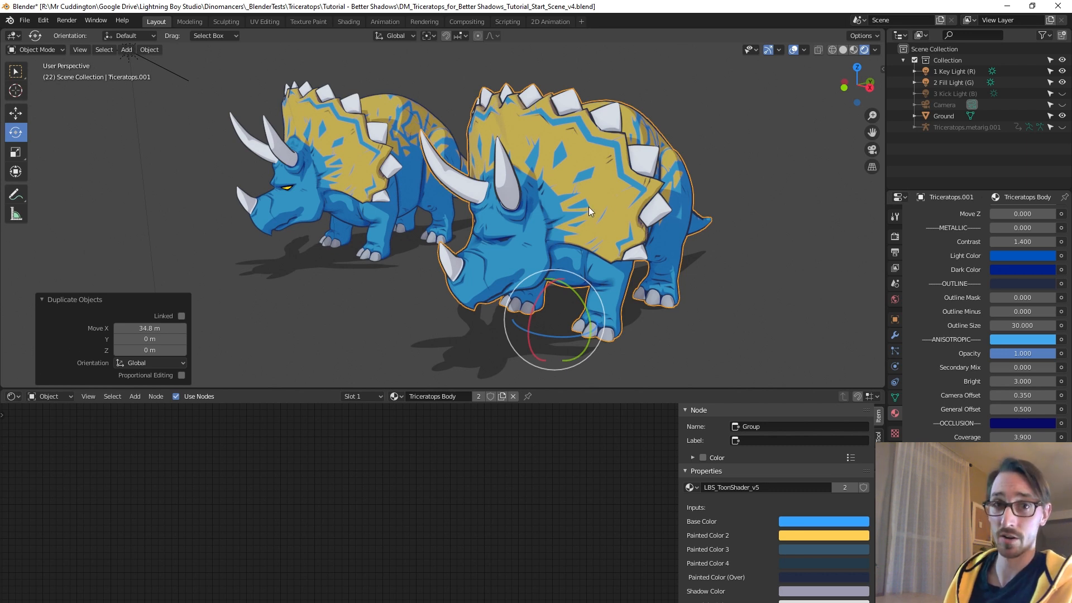
{"action": "middle_click_drag", "start_coordinate": [598, 209], "coordinate": [526, 170], "text": "shift"}
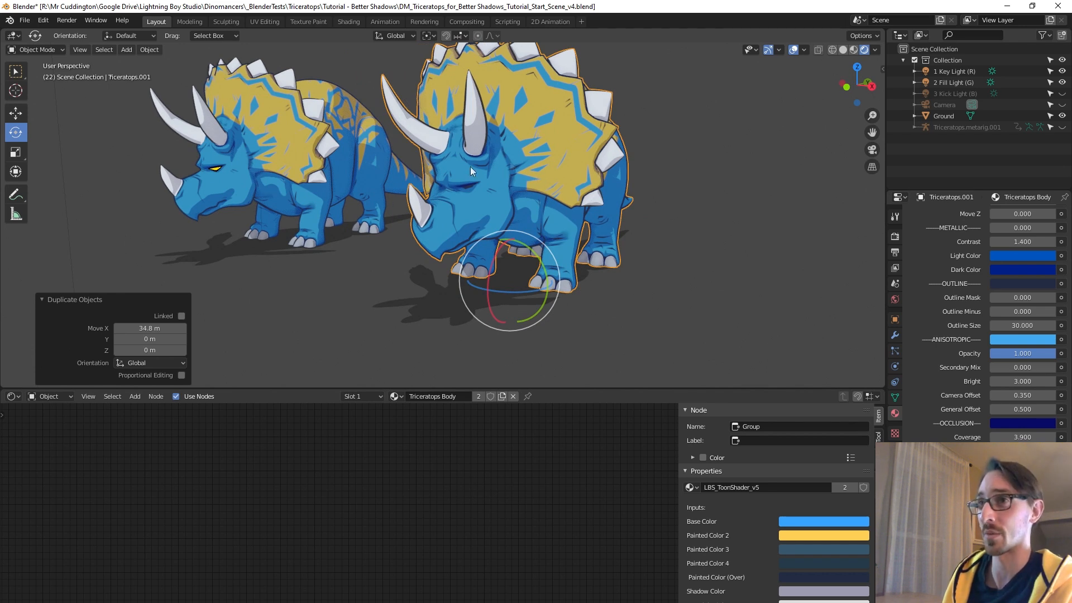
{"action": "mouse_move", "coordinate": [498, 155]}
{"action": "middle_mouse_down"}
{"action": "mouse_move", "coordinate": [474, 156]}
{"action": "mouse_move", "coordinate": [483, 158]}
{"action": "middle_mouse_up"}
{"action": "scroll", "coordinate": [482, 159], "scroll_direction": "up", "scroll_amount": 2}
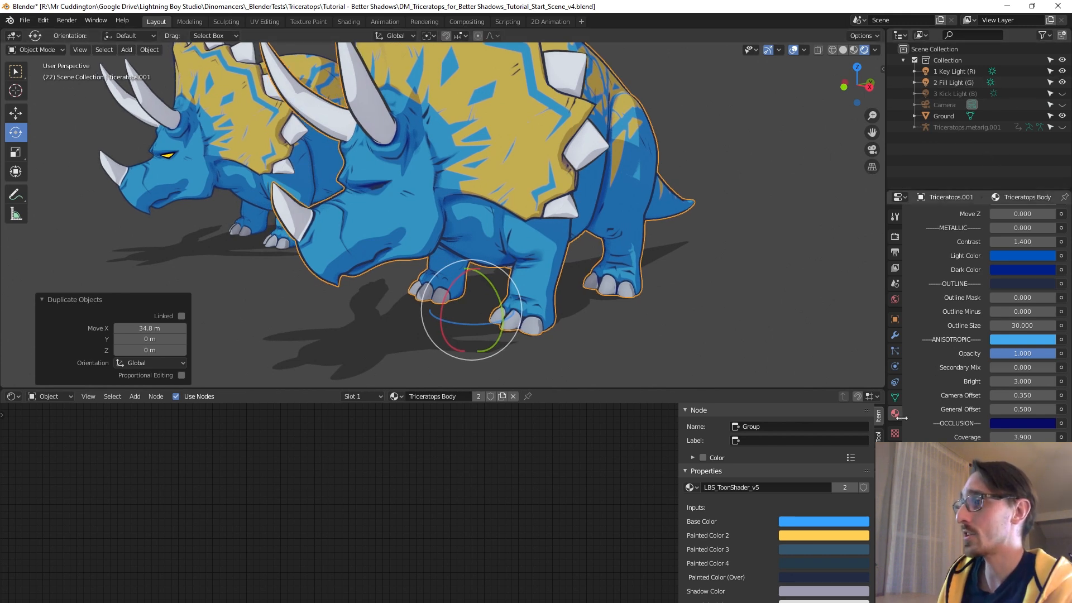
Step: Give the triceratops copy a new default material and remove its four body, horns and outline material slots
{"action": "scroll", "coordinate": [932, 340], "scroll_direction": "up", "scroll_amount": 15}
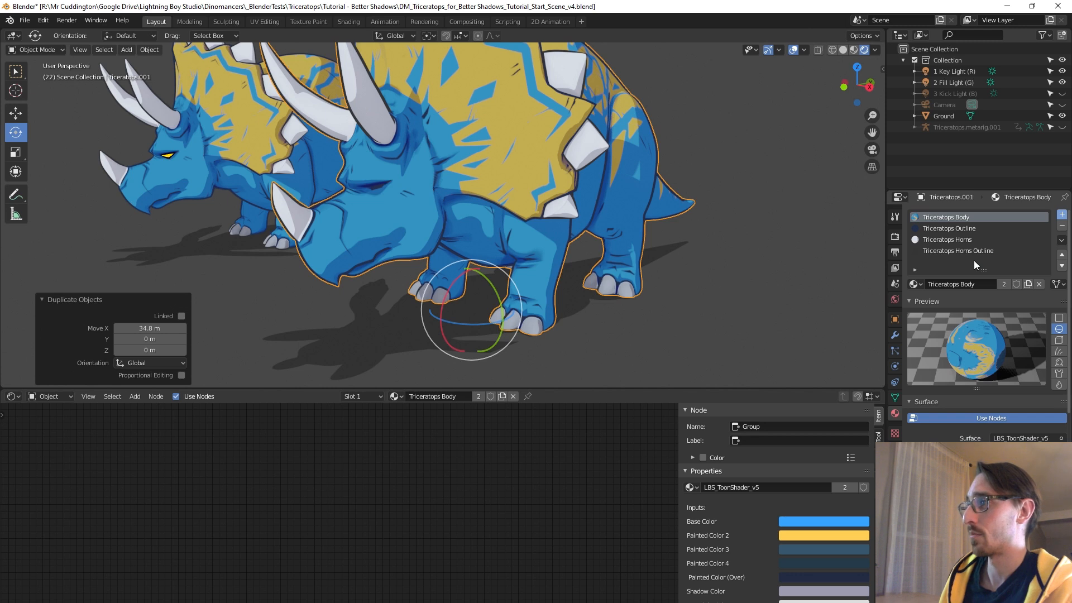
{"action": "left_click", "coordinate": [980, 287]}
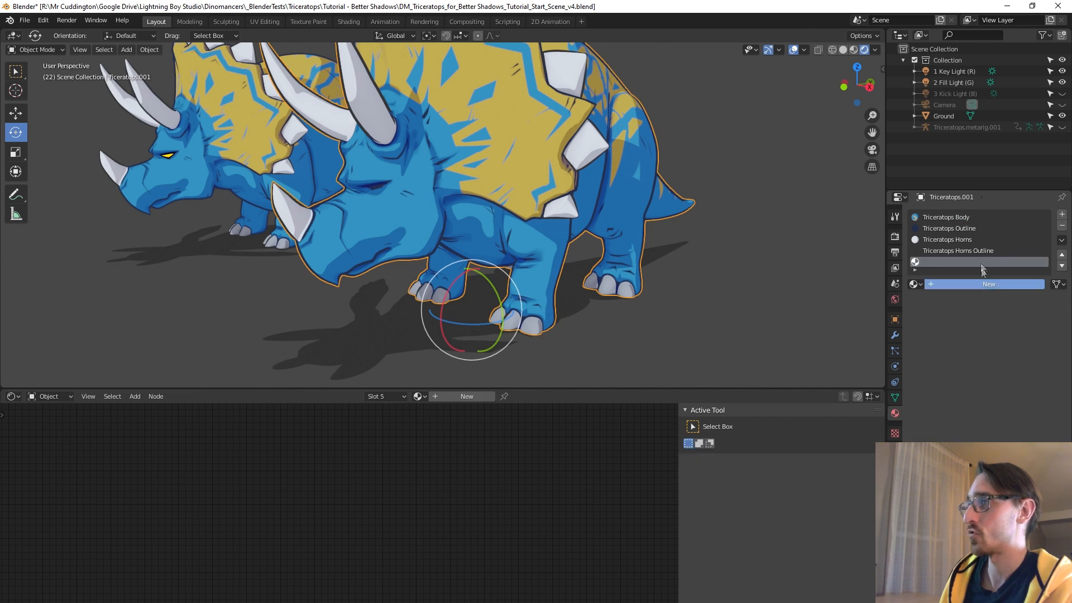
{"action": "left_click", "coordinate": [956, 219]}
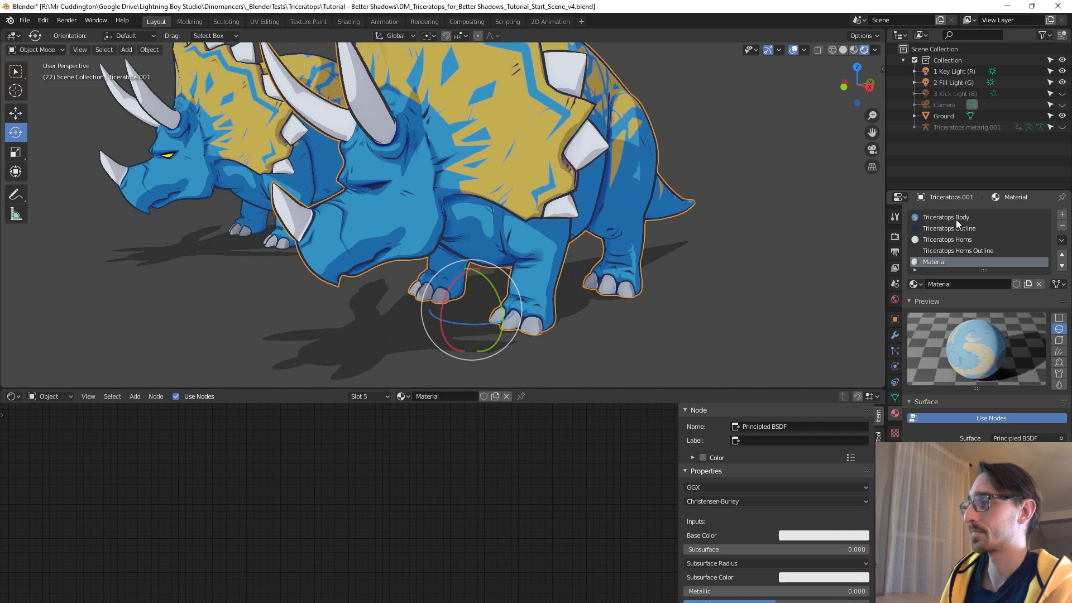
{"action": "left_click", "coordinate": [1062, 226]}
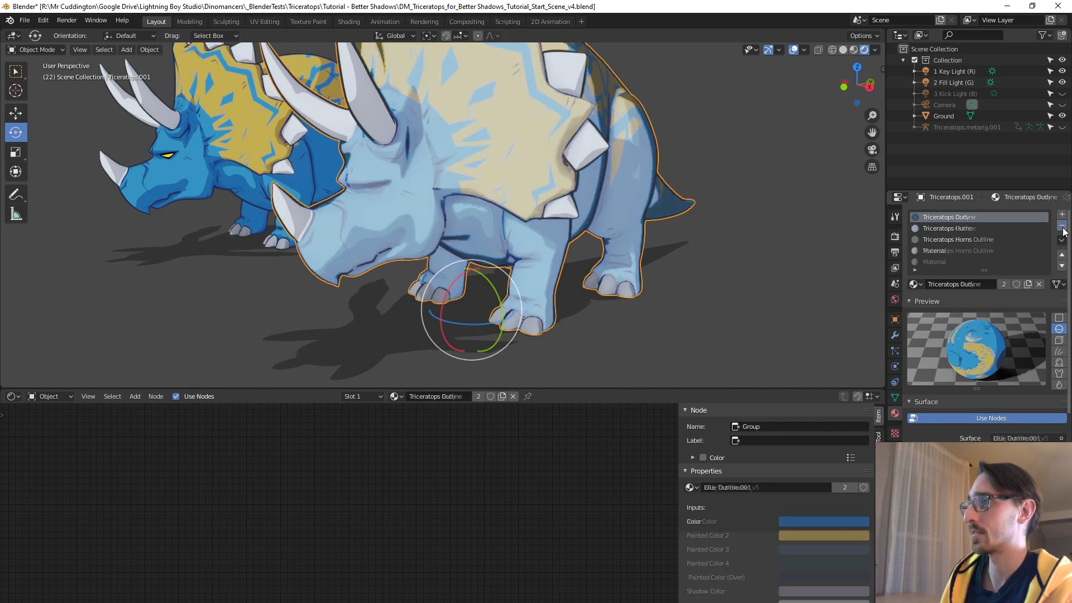
{"action": "left_click", "coordinate": [1062, 226]}
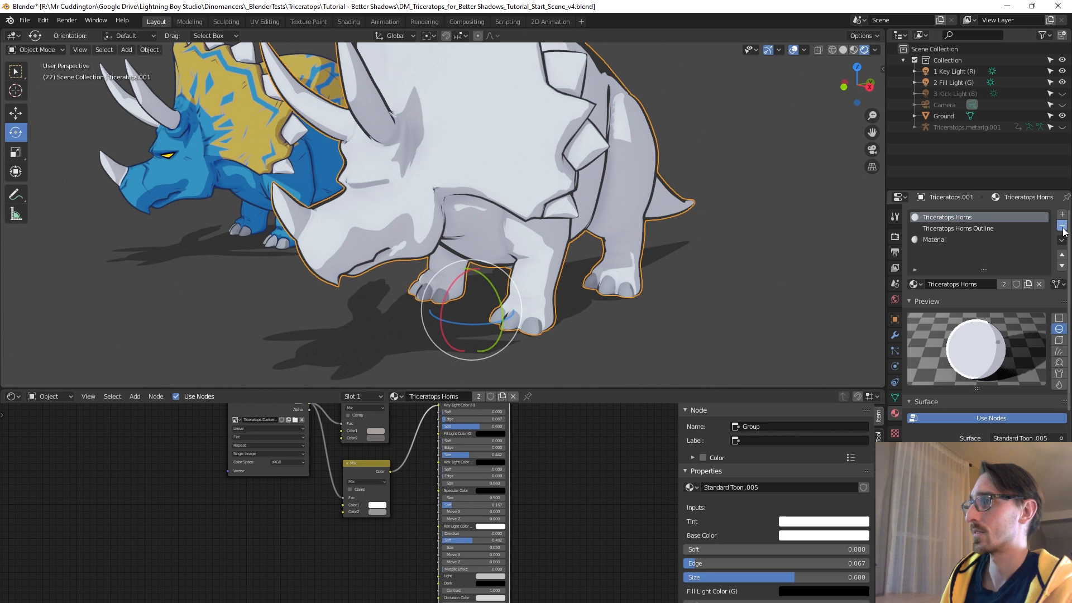
{"action": "left_click", "coordinate": [1062, 226]}
{"action": "left_click", "coordinate": [1061, 226]}
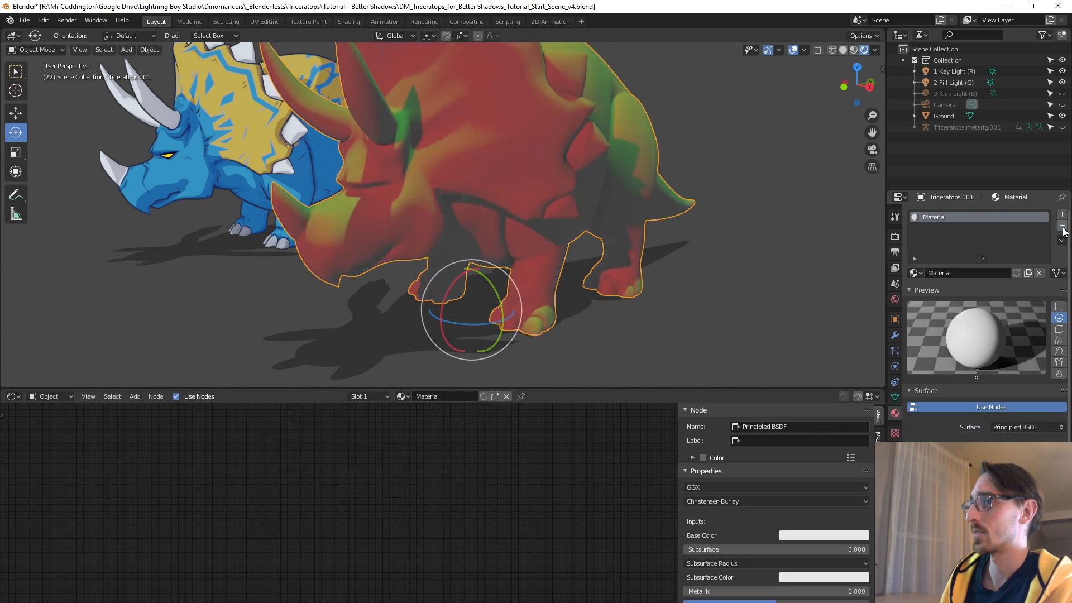
Step: Hide the key and fill lights, the original Triceratops mesh and both eye objects, keeping the collection and the copy visible
{"action": "left_click_drag", "start_coordinate": [1064, 73], "coordinate": [1062, 84]}
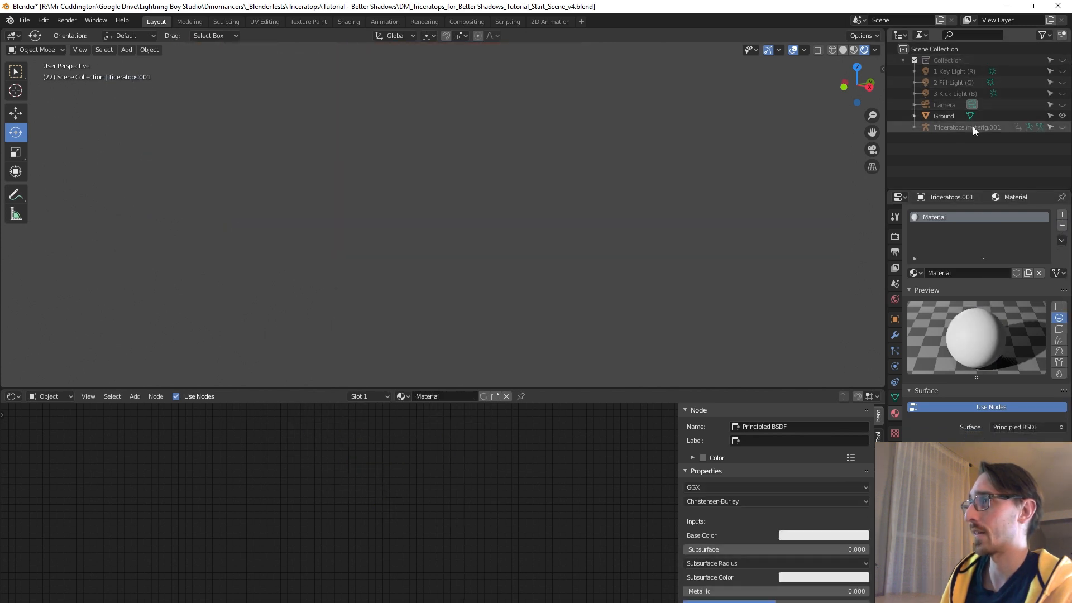
{"action": "left_click", "coordinate": [916, 127]}
{"action": "scroll", "coordinate": [1013, 132], "scroll_direction": "down", "scroll_amount": 3}
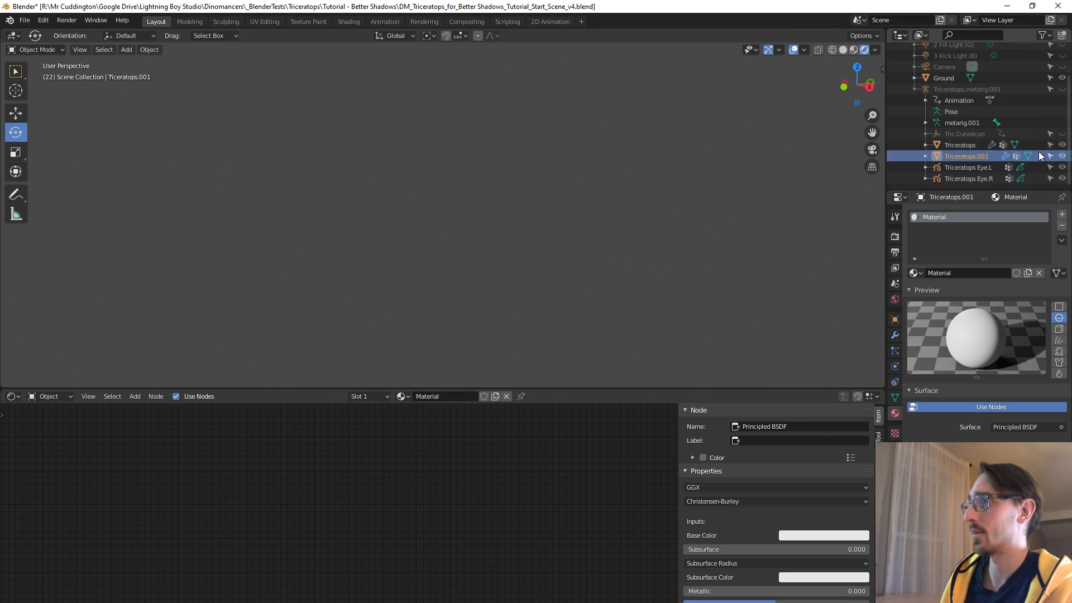
{"action": "scroll", "coordinate": [1036, 87], "scroll_direction": "up", "scroll_amount": 3}
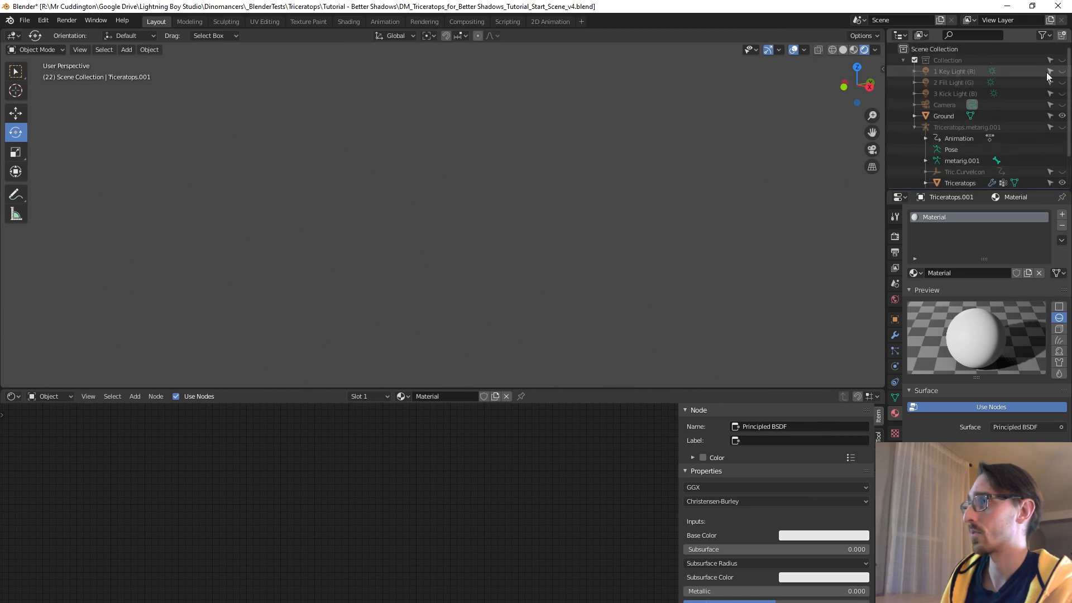
{"action": "left_click", "coordinate": [1062, 59]}
{"action": "scroll", "coordinate": [1038, 111], "scroll_direction": "down", "scroll_amount": 3}
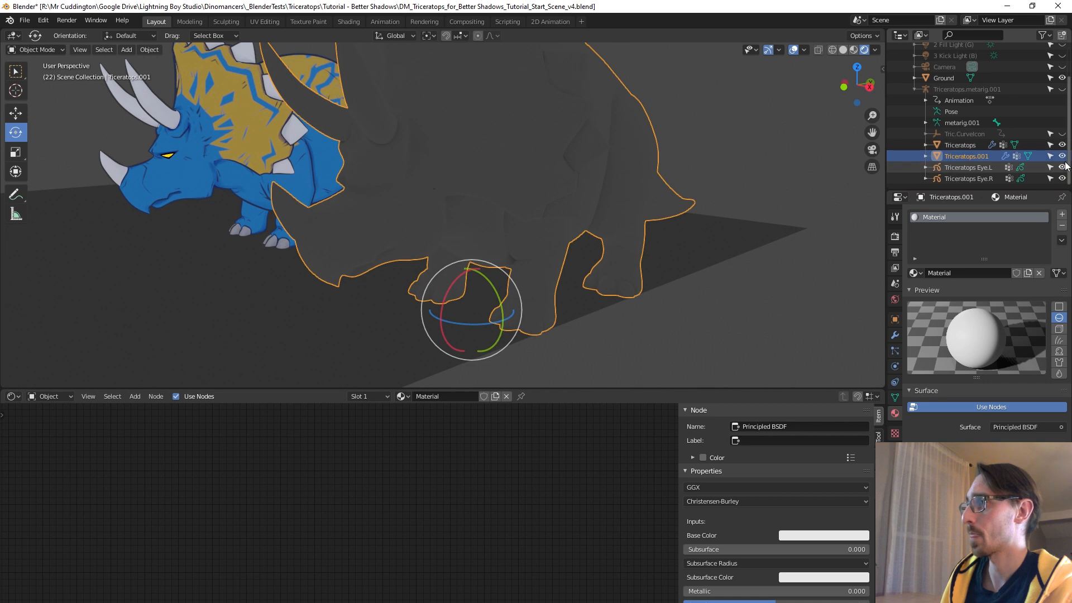
{"action": "left_click", "coordinate": [1062, 145]}
{"action": "left_click_drag", "start_coordinate": [1062, 167], "coordinate": [1062, 178]}
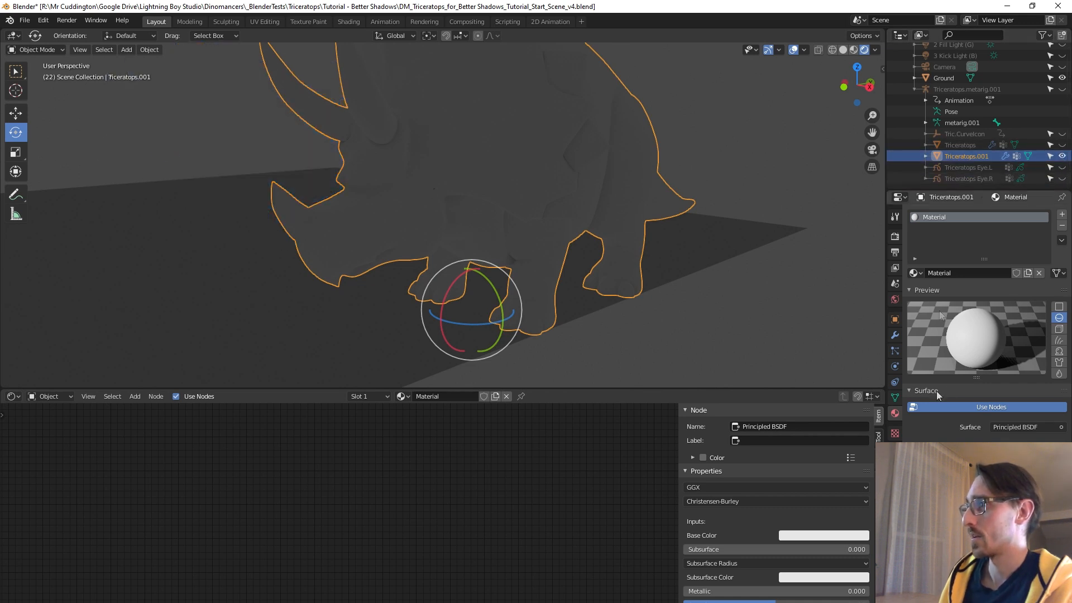
Step: Remove the Solidify modifier from the triceratops copy, apply its Subdivision modifier and remove its Armature modifier
{"action": "scroll", "coordinate": [977, 141], "scroll_direction": "up", "scroll_amount": 3}
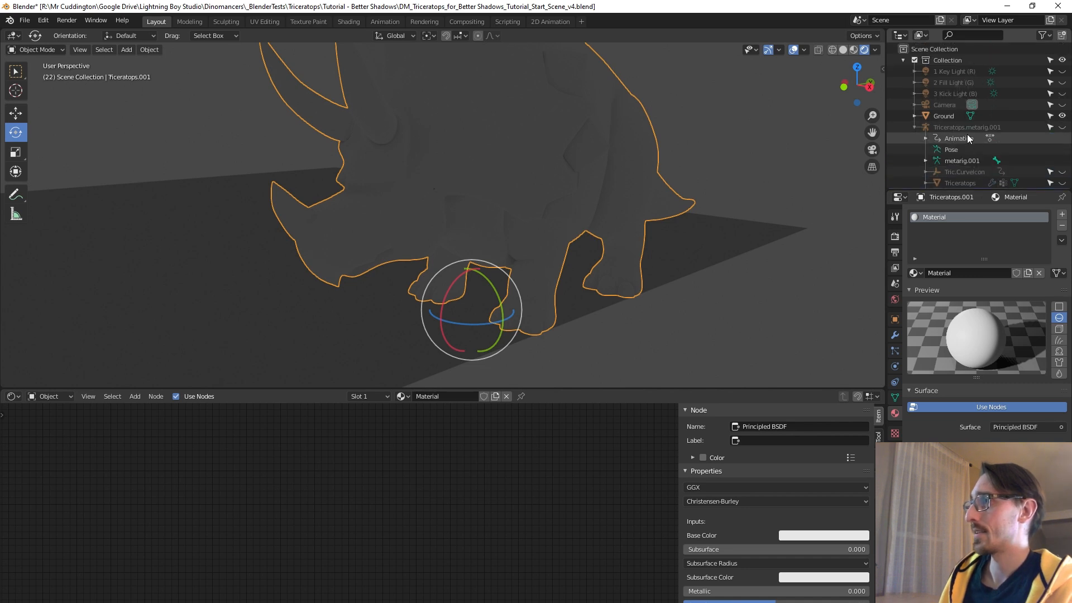
{"action": "scroll", "coordinate": [963, 136], "scroll_direction": "down", "scroll_amount": 3}
{"action": "left_click", "coordinate": [895, 335]}
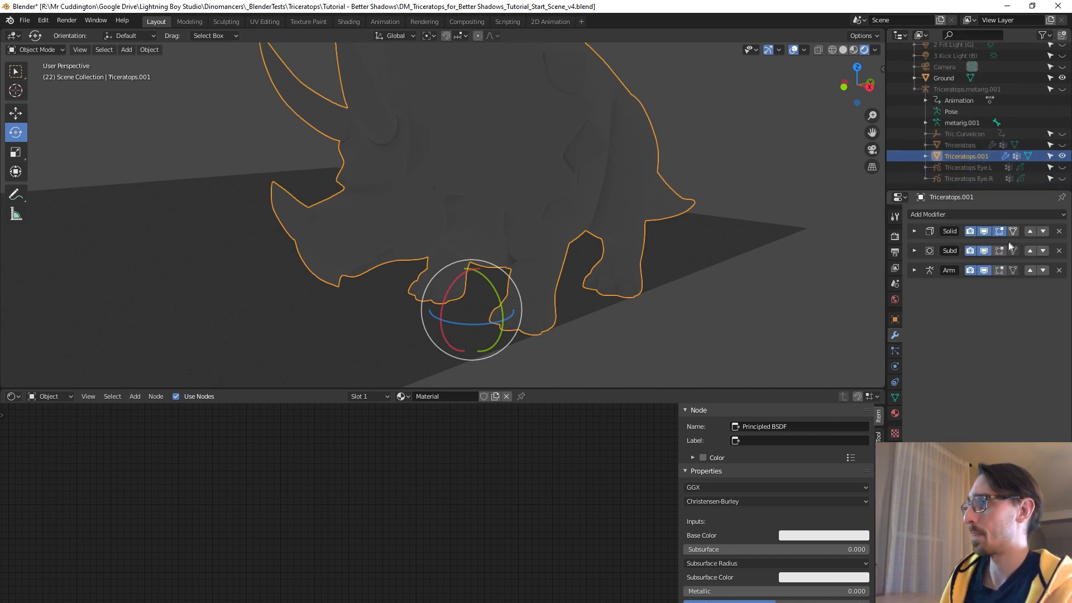
{"action": "left_click", "coordinate": [1059, 231]}
{"action": "left_click", "coordinate": [914, 232]}
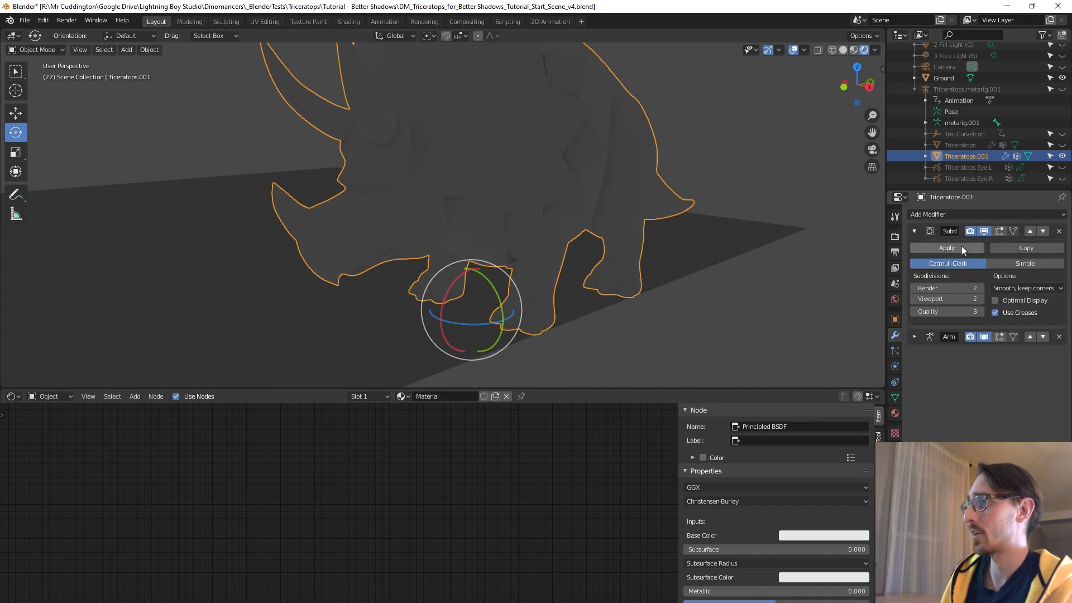
{"action": "left_click", "coordinate": [957, 249]}
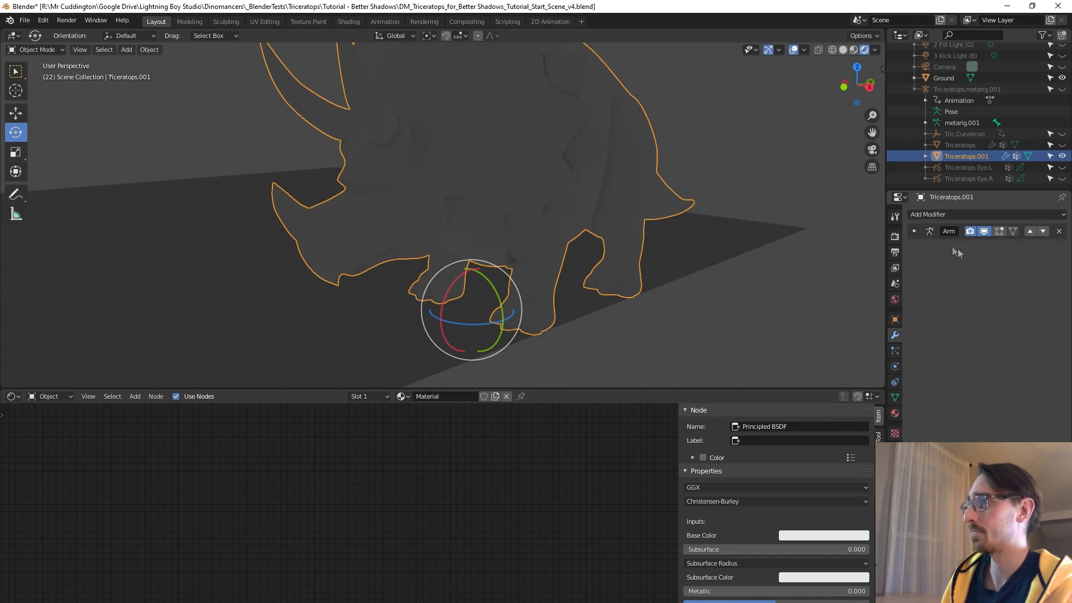
{"action": "left_click", "coordinate": [1058, 232]}
Step: Switch the scene's render engine to Cycles
{"action": "middle_click_drag", "start_coordinate": [769, 226], "coordinate": [743, 230]}
{"action": "left_click", "coordinate": [894, 237]}
{"action": "scroll", "coordinate": [933, 262], "scroll_direction": "up", "scroll_amount": 3}
{"action": "left_click", "coordinate": [1005, 217]}
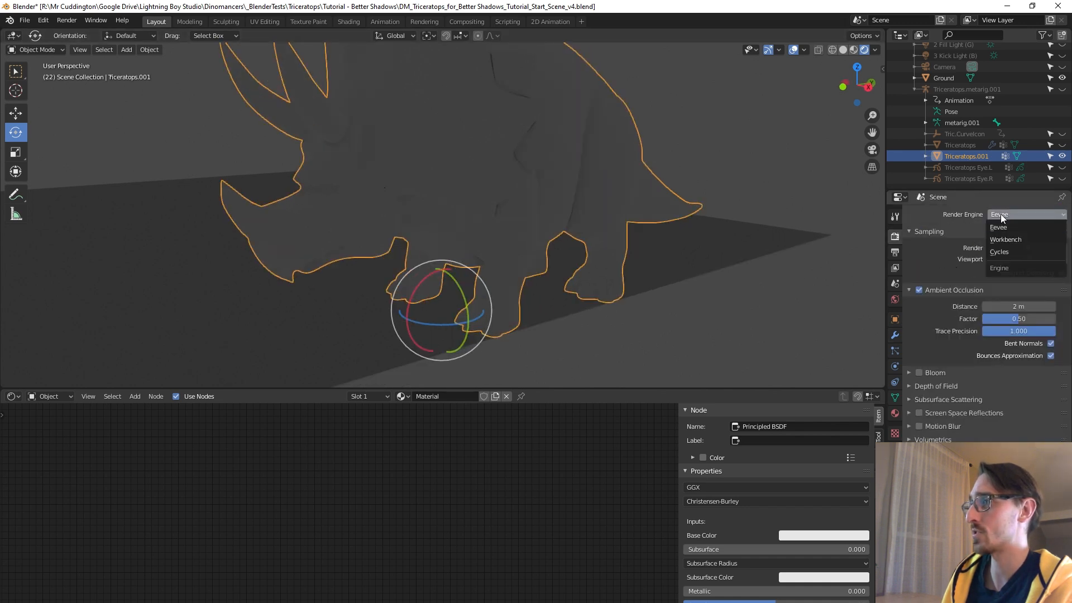
{"action": "left_click", "coordinate": [1002, 252]}
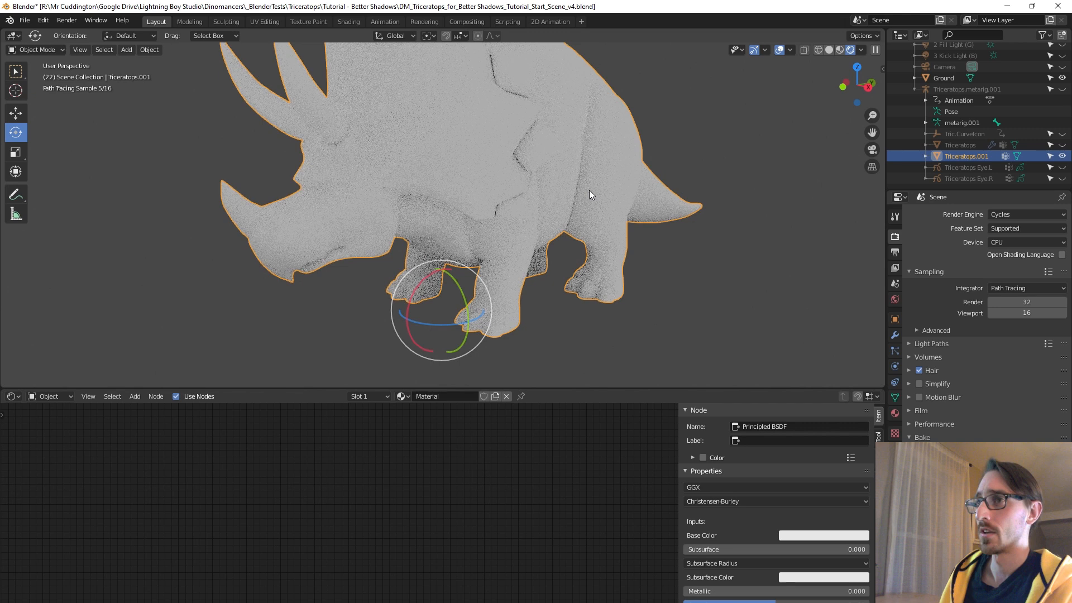
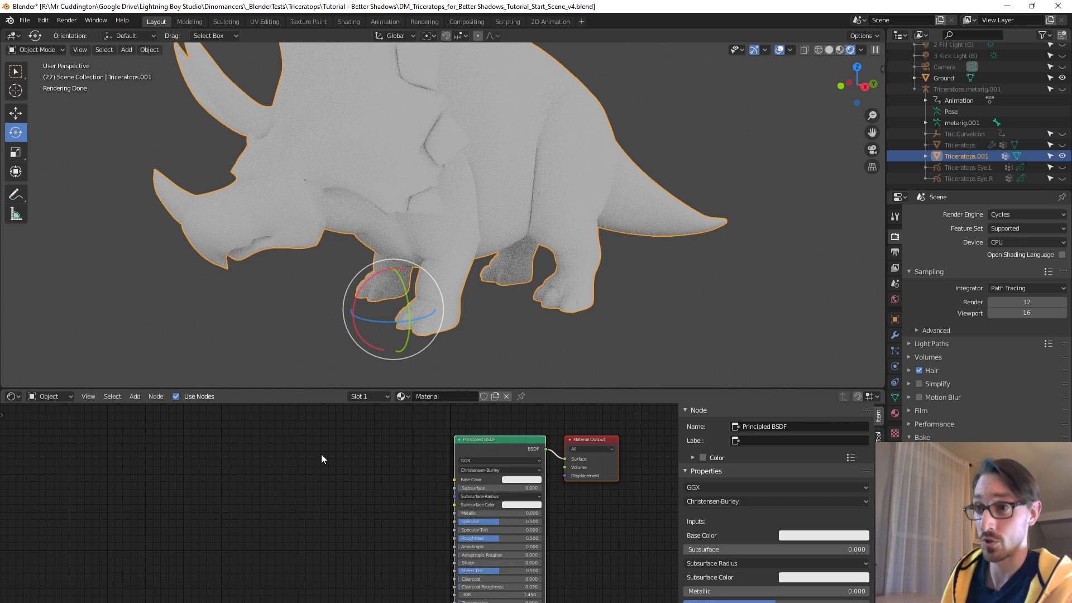
Step: Add an Image Texture node to the copy's material and set its new image to 256 × 256 px
{"action": "key", "text": "shift+a"}
{"action": "left_click", "coordinate": [321, 454]}
{"action": "type", "text": "imag"}
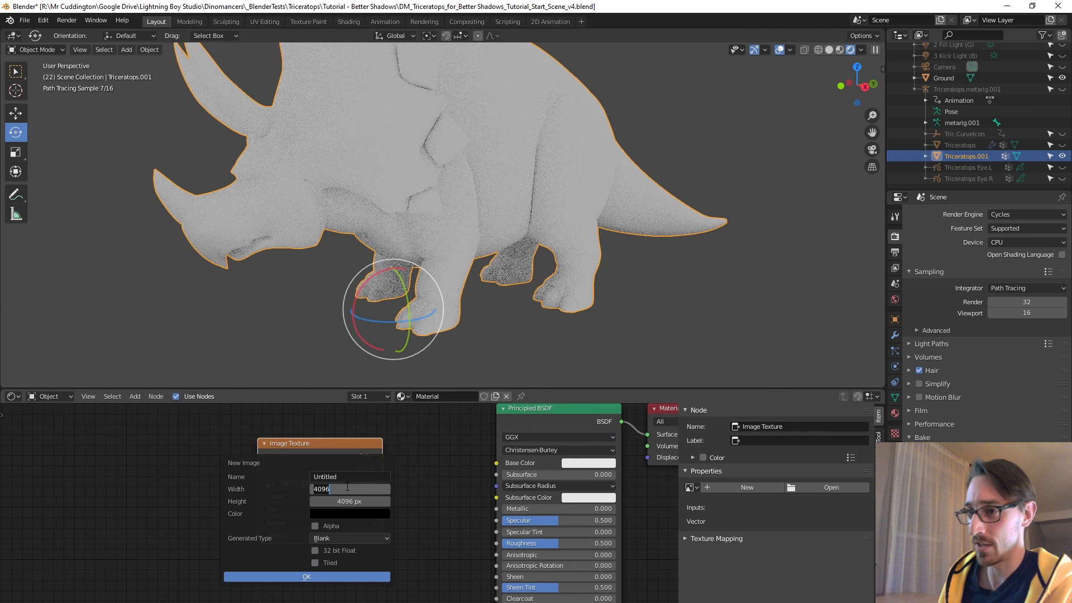
{"action": "type", "text": "256"}
{"action": "key", "text": "Return"}
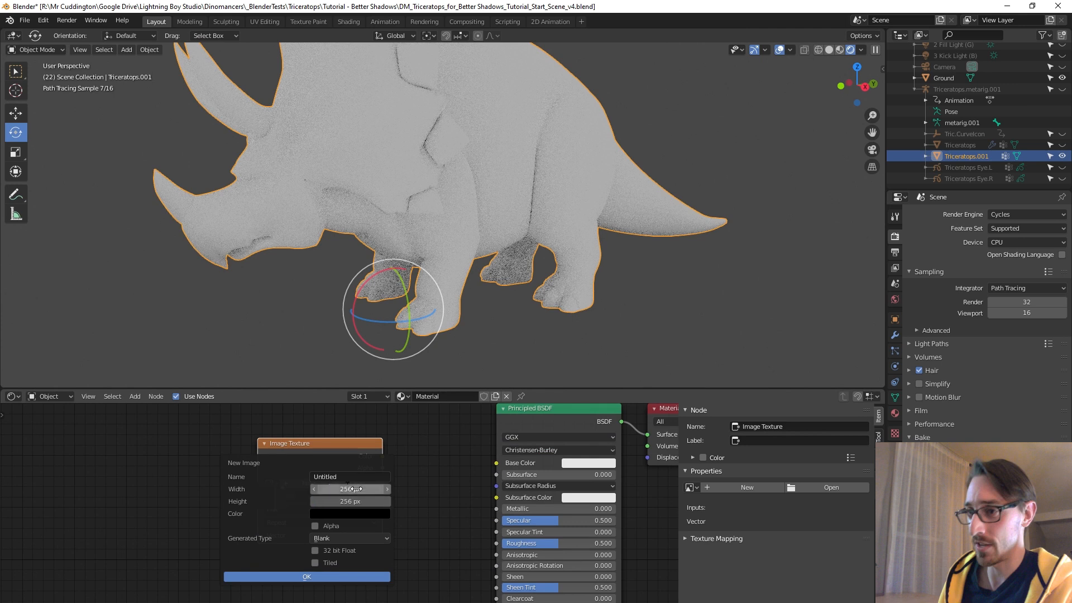
Step: Name the new image Occlusion Bake and create it
{"action": "left_click", "coordinate": [354, 477]}
{"action": "type", "text": "O"}
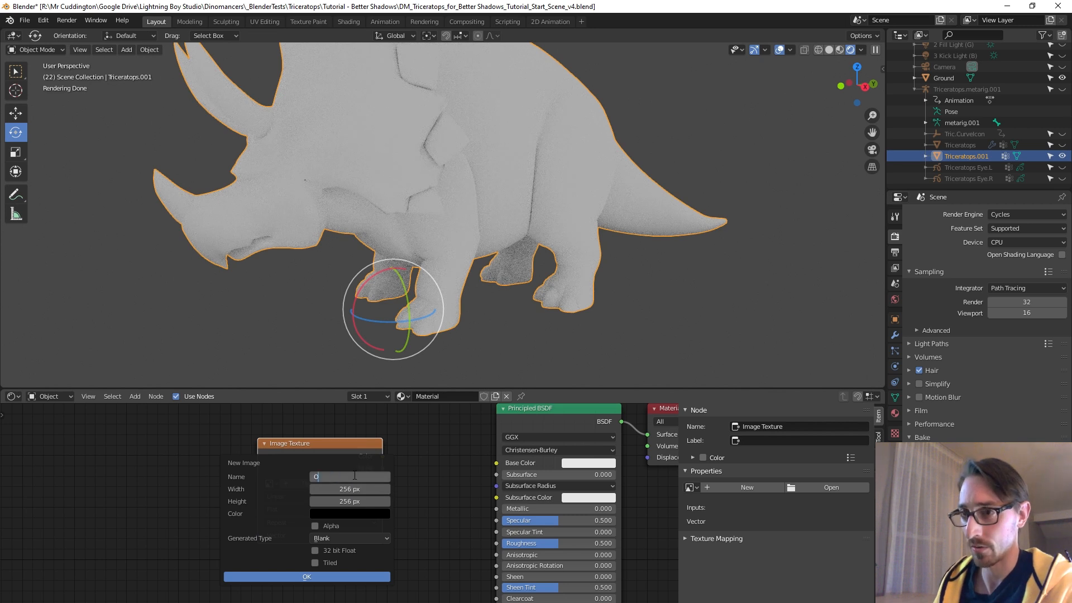
{"action": "type", "text": "cclsuo"}
{"action": "key", "text": "BackSpace"}
{"action": "key", "text": "BackSpace"}
{"action": "key", "text": "BackSpace"}
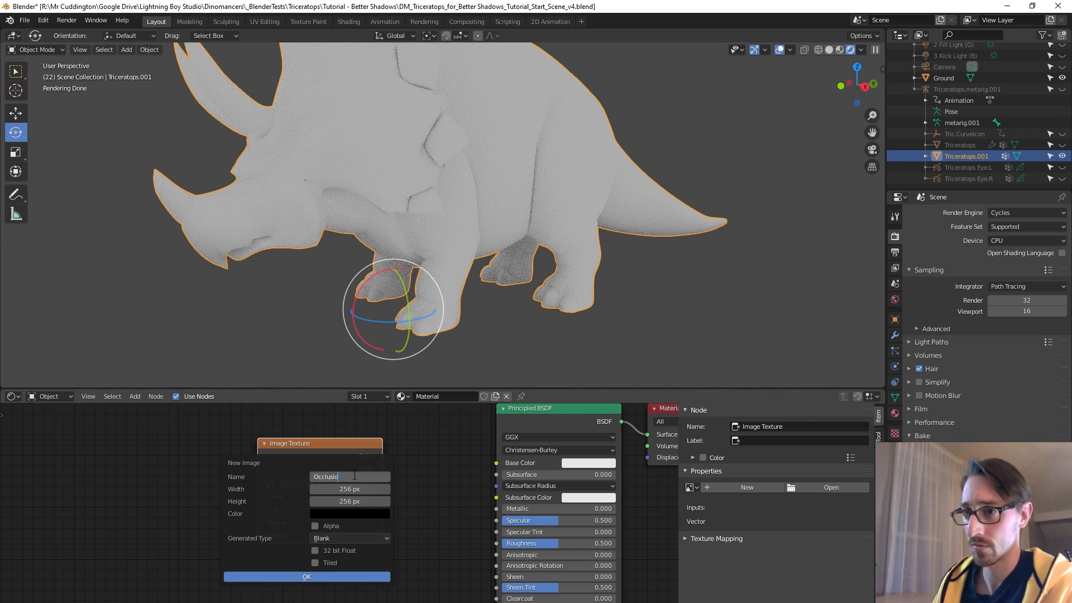
{"action": "left_click", "coordinate": [352, 577]}
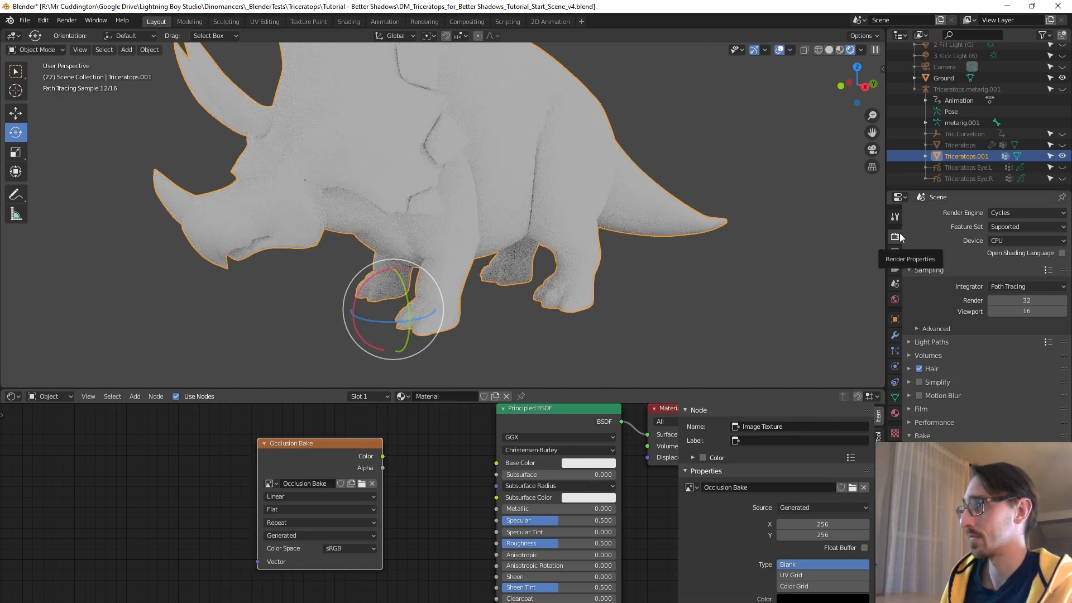
Step: Set the bake type to Ambient Occlusion and turn off Selected to Active
{"action": "scroll", "coordinate": [992, 438], "scroll_direction": "down", "scroll_amount": 4}
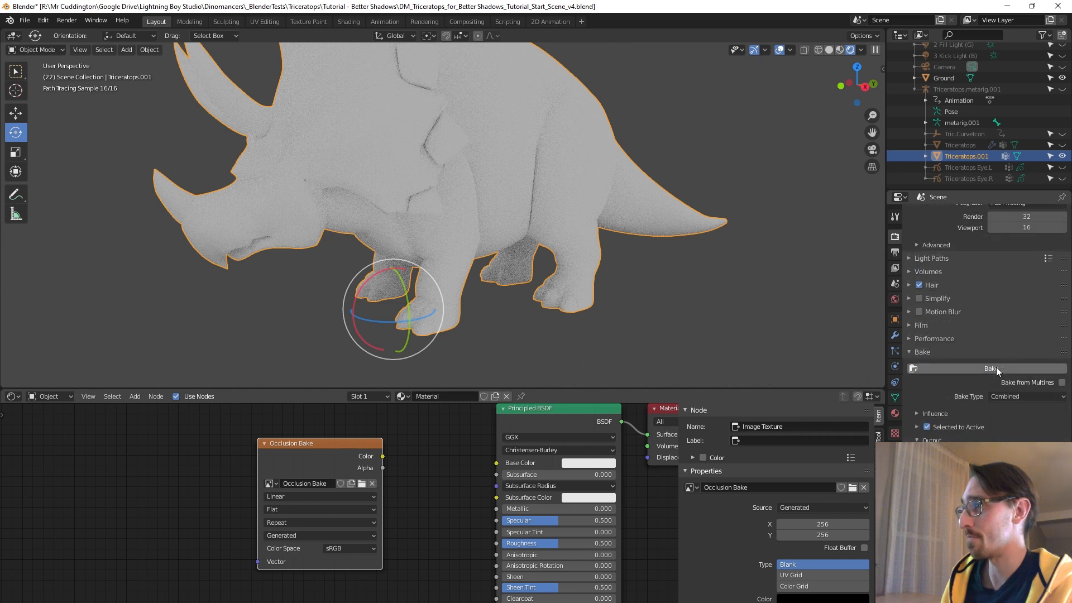
{"action": "left_click", "coordinate": [1011, 396]}
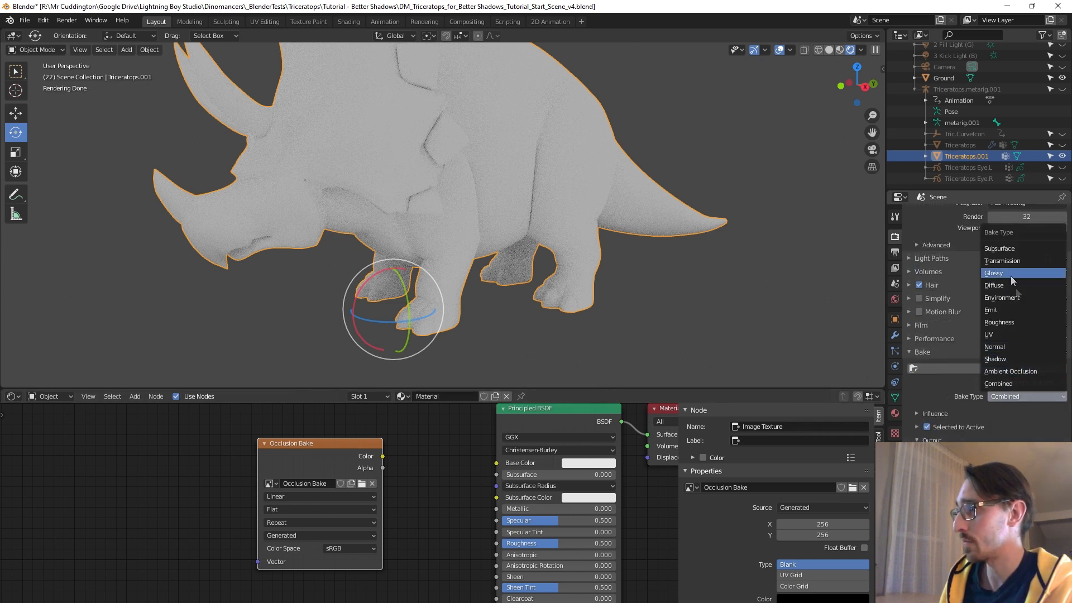
{"action": "left_click", "coordinate": [1020, 372]}
{"action": "scroll", "coordinate": [984, 340], "scroll_direction": "down", "scroll_amount": 2}
{"action": "left_click", "coordinate": [944, 383]}
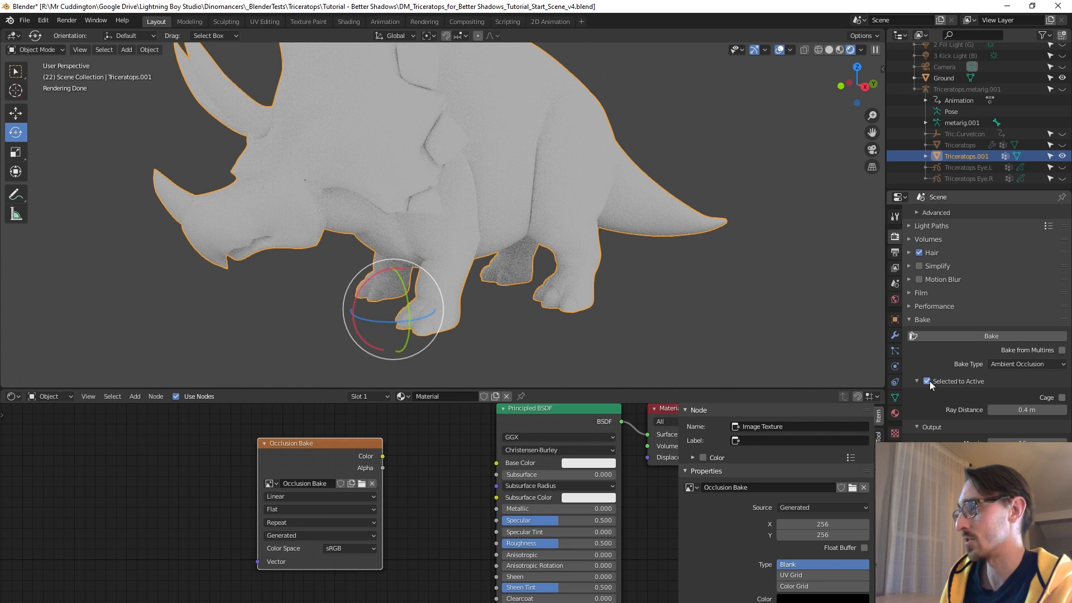
{"action": "left_click", "coordinate": [926, 381]}
{"action": "left_click", "coordinate": [919, 380]}
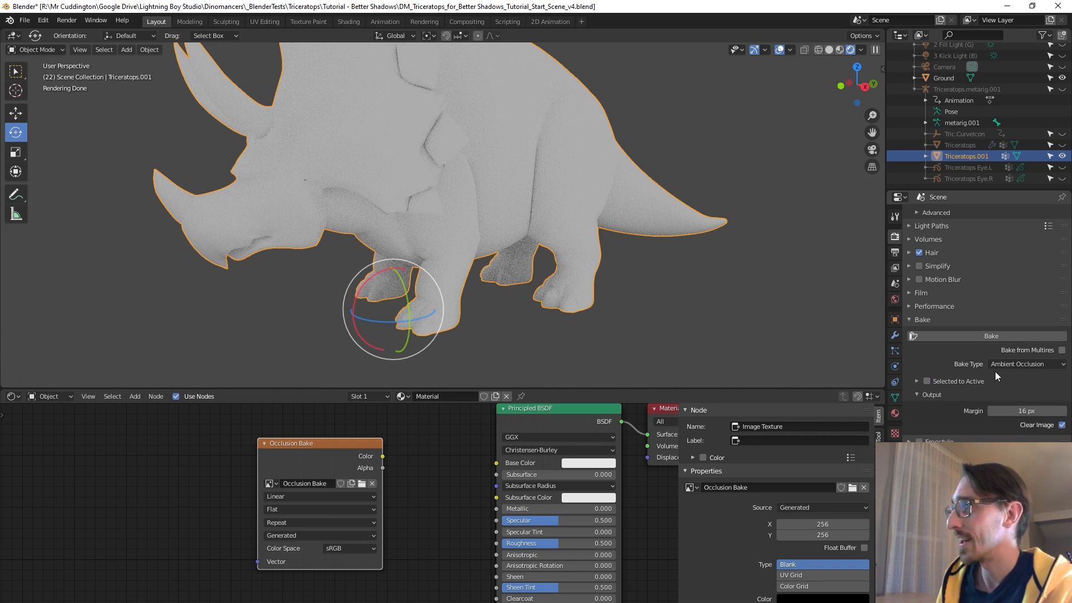
{"action": "scroll", "coordinate": [994, 370], "scroll_direction": "up", "scroll_amount": 5}
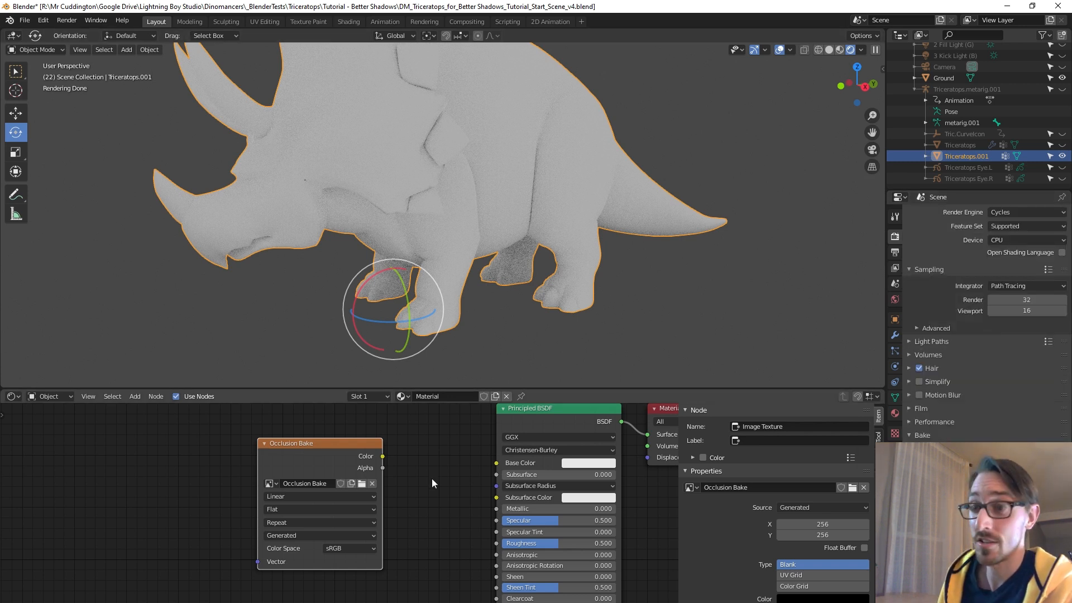
Step: Reposition the Occlusion Bake image node beside the shader and bake the ambient occlusion into its image
{"action": "left_click_drag", "start_coordinate": [305, 443], "coordinate": [337, 457]}
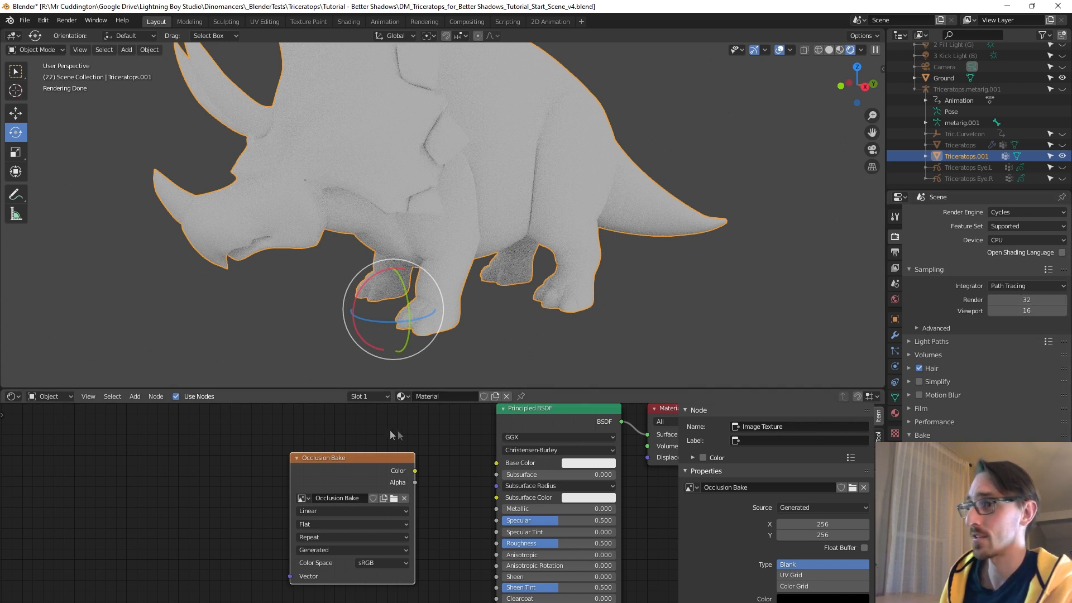
{"action": "mouse_move", "coordinate": [356, 459]}
{"action": "left_mouse_down"}
{"action": "mouse_move", "coordinate": [380, 458]}
{"action": "mouse_move", "coordinate": [368, 459]}
{"action": "left_mouse_up"}
{"action": "left_click", "coordinate": [918, 269]}
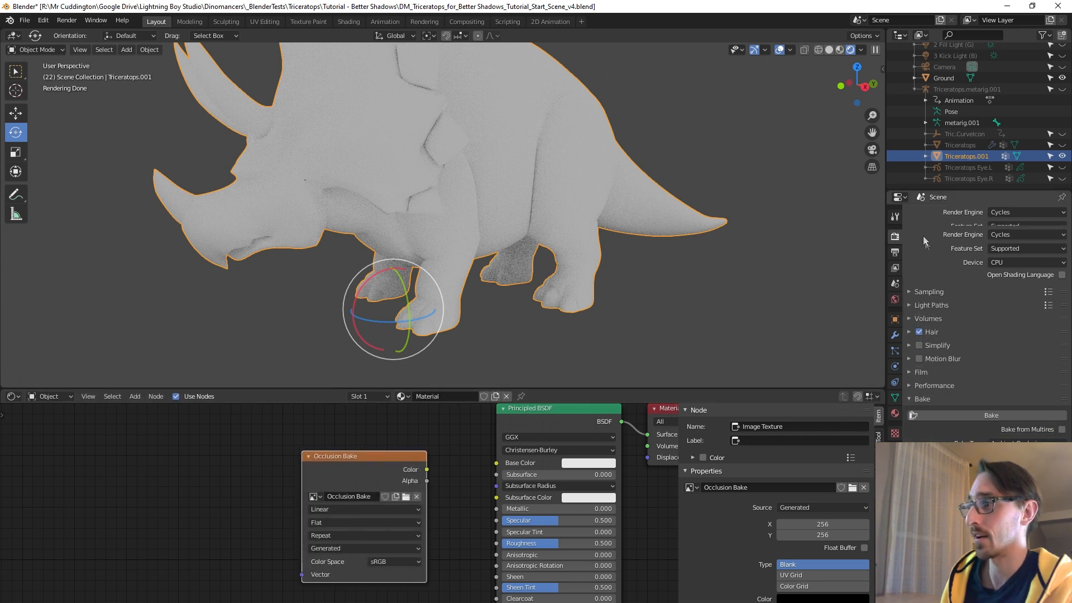
{"action": "left_click", "coordinate": [979, 414]}
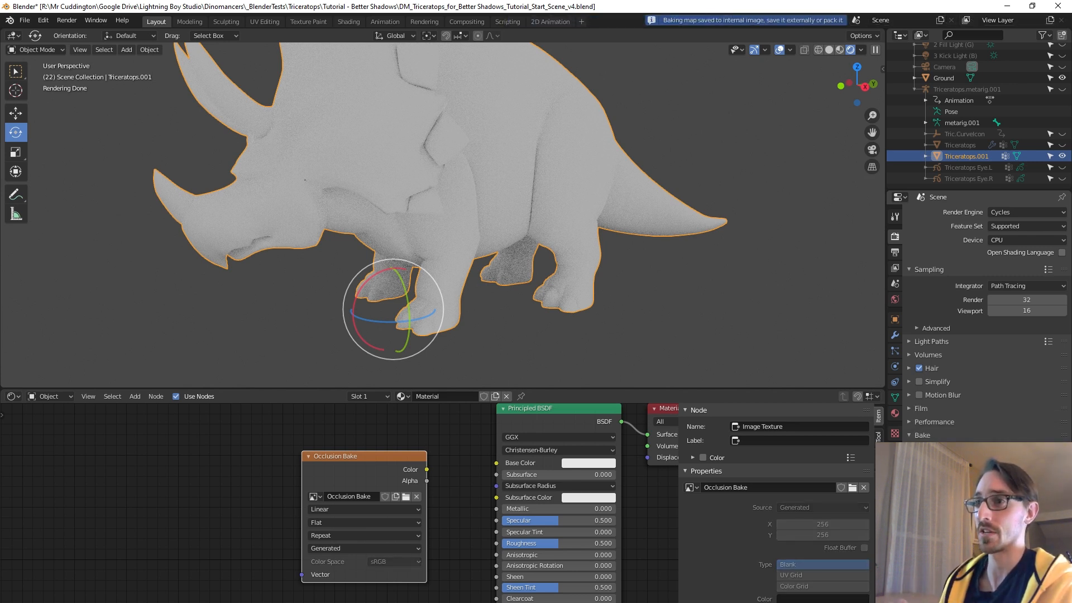
Step: Connect the Occlusion Bake node's Color directly to the Material Output's Surface, with the output node shifted slightly away from the Principled BSDF
{"action": "middle_click_drag", "start_coordinate": [461, 454], "coordinate": [326, 454]}
{"action": "scroll", "coordinate": [326, 454], "scroll_direction": "down", "scroll_amount": 2}
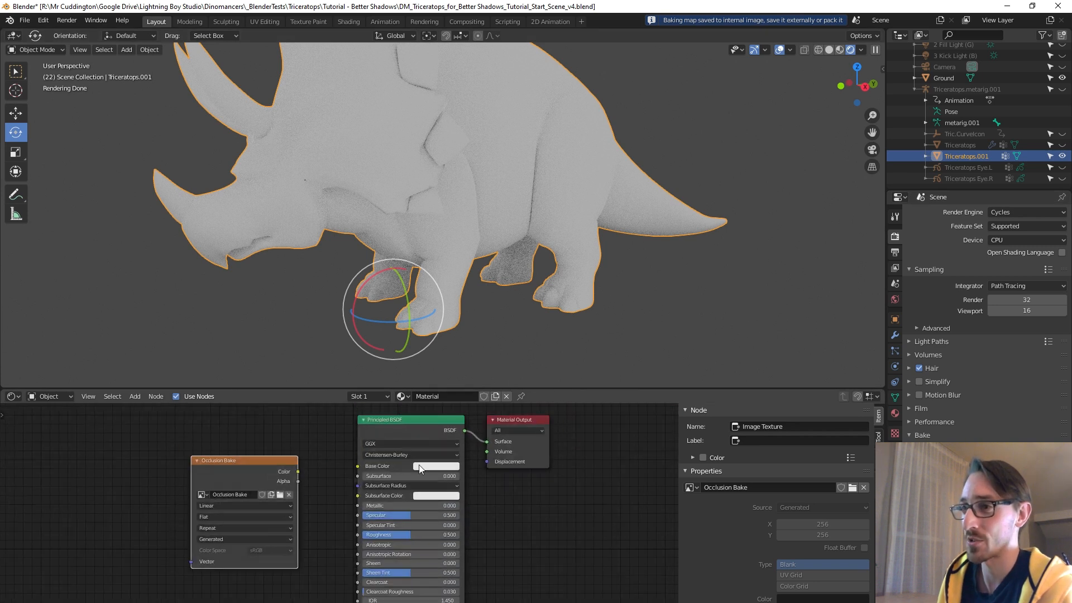
{"action": "left_click_drag", "start_coordinate": [498, 423], "coordinate": [522, 426]}
{"action": "left_click_drag", "start_coordinate": [299, 471], "coordinate": [509, 447]}
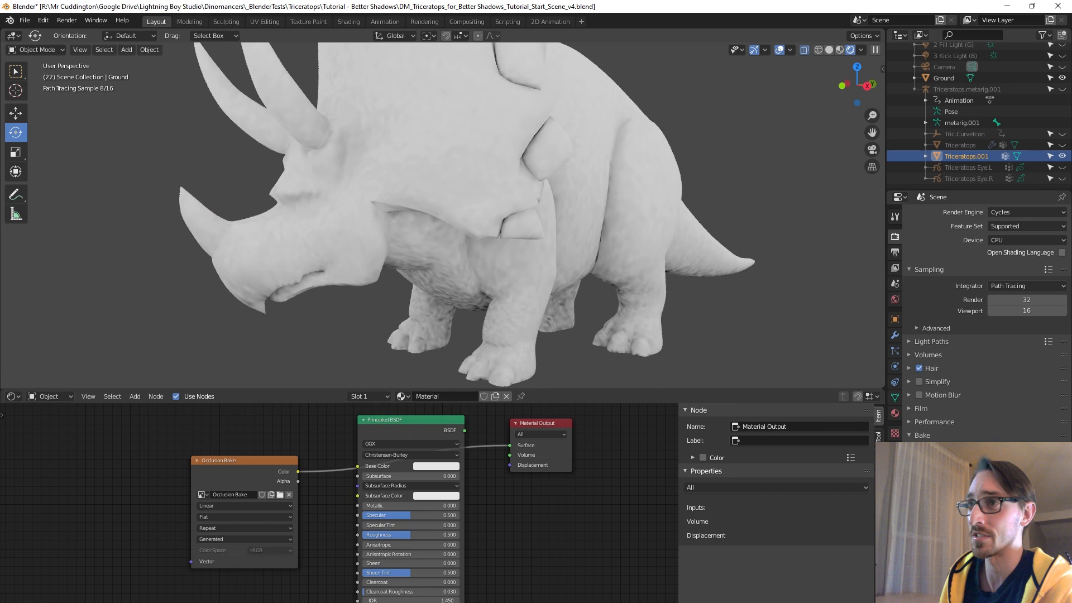
Step: Examine the quality of the baked occlusion on the triceratops copy, up close and as a whole
{"action": "middle_click_drag", "start_coordinate": [531, 379], "coordinate": [515, 312]}
{"action": "scroll", "coordinate": [520, 312], "scroll_direction": "up", "scroll_amount": 6}
{"action": "scroll", "coordinate": [580, 358], "scroll_direction": "down", "scroll_amount": 7}
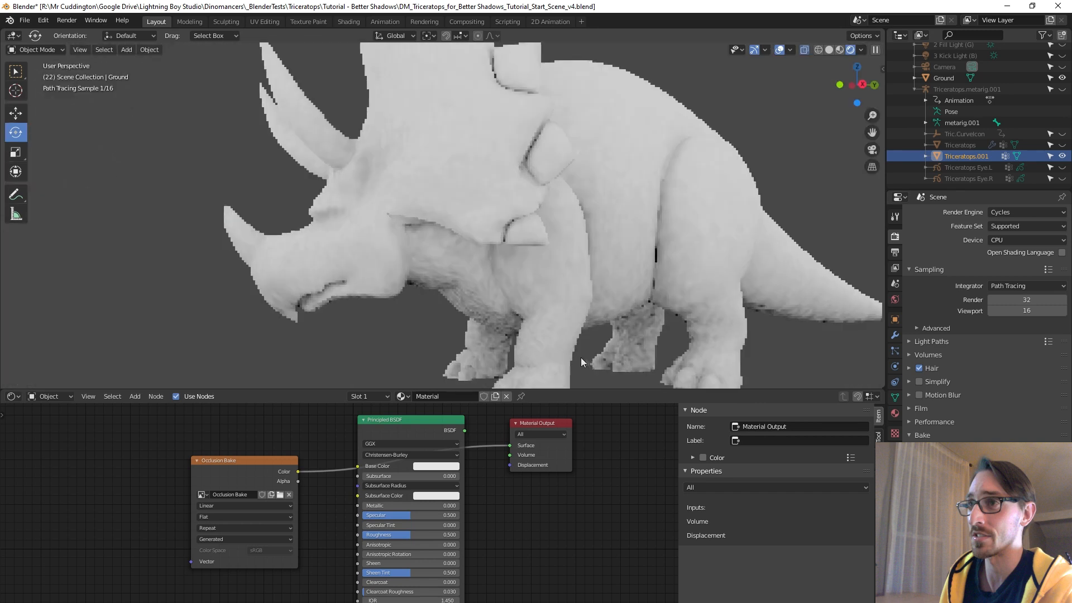
{"action": "scroll", "coordinate": [581, 358], "scroll_direction": "down", "scroll_amount": 3}
{"action": "left_click", "coordinate": [497, 225]}
{"action": "key", "text": "KP_Decimal"}
Step: Load Triceratops Baked Occlusion.png from the parent Triceratops folder into the copy's Image Texture node
{"action": "left_click_drag", "start_coordinate": [279, 497], "coordinate": [280, 493]}
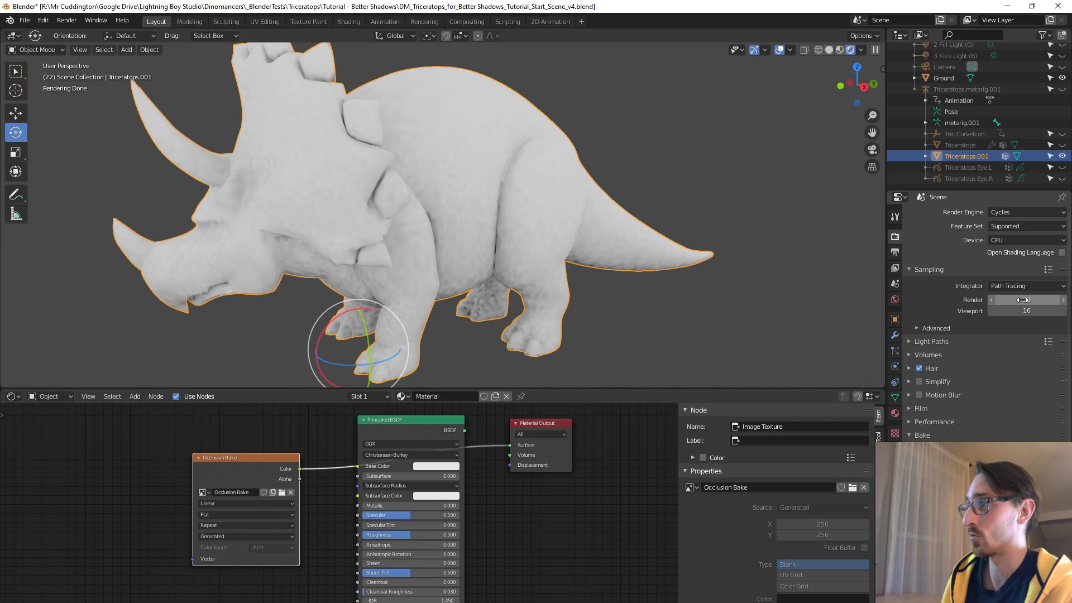
{"action": "left_click_drag", "start_coordinate": [271, 489], "coordinate": [275, 489]}
{"action": "left_click", "coordinate": [285, 492]}
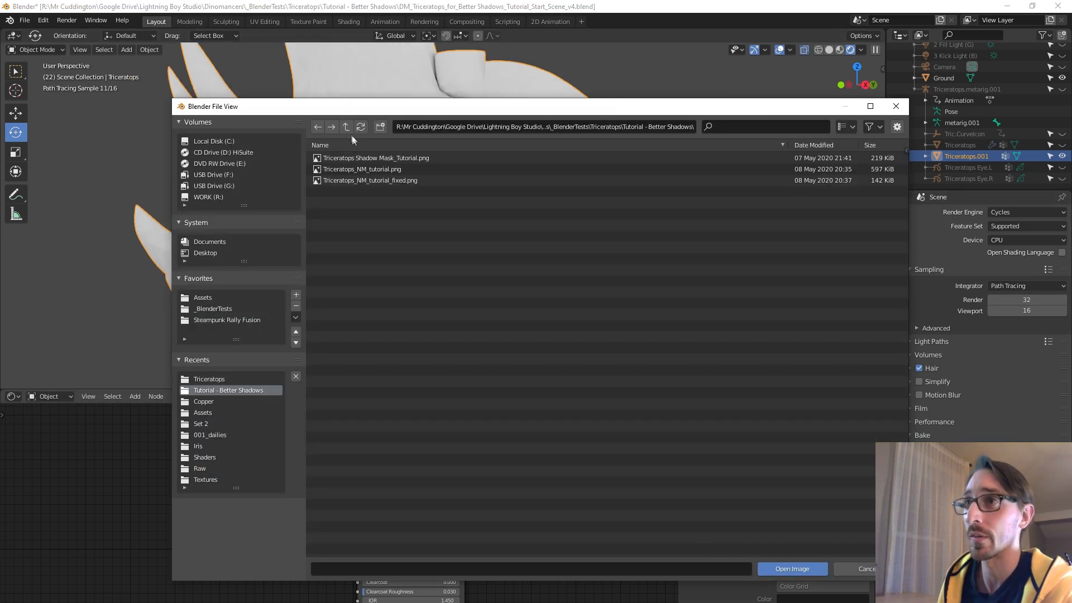
{"action": "left_click", "coordinate": [348, 128]}
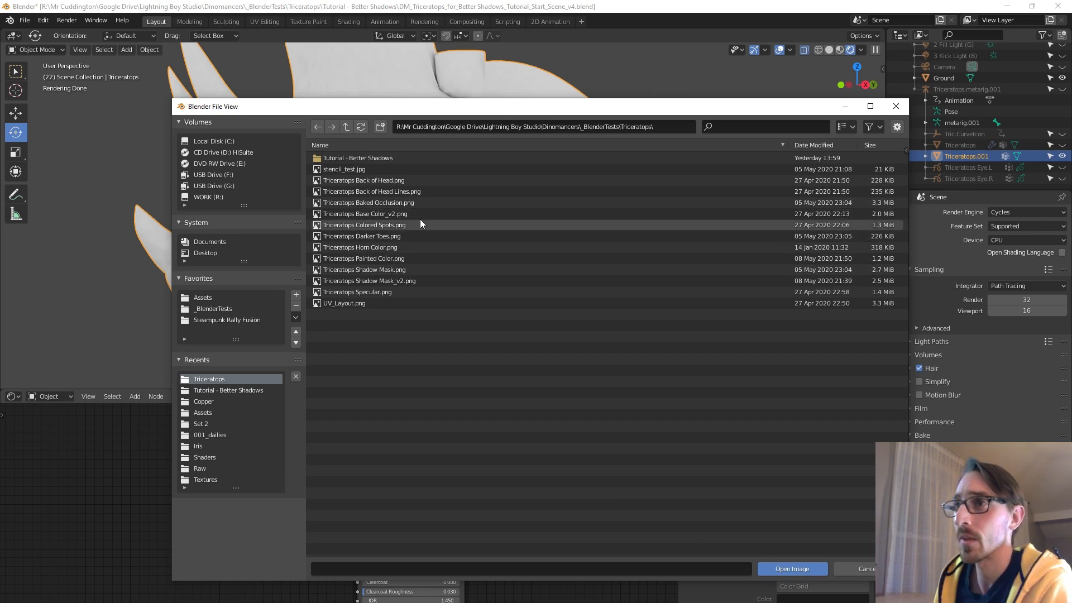
{"action": "double_click", "coordinate": [419, 204]}
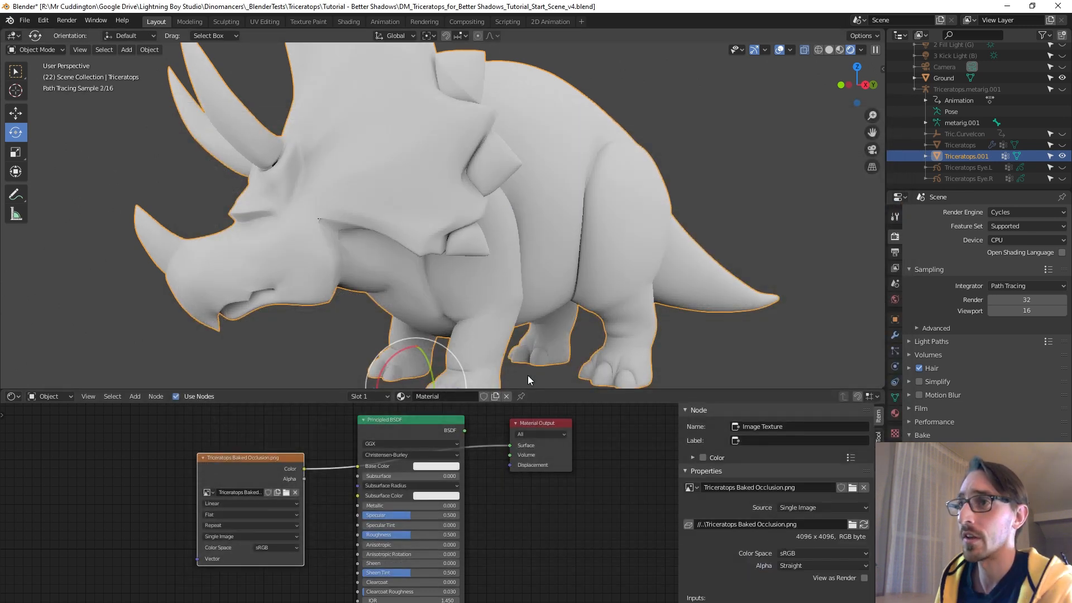
Step: Inspect the loaded high-resolution occlusion texture on the head, legs and whole body of the triceratops copy
{"action": "left_click", "coordinate": [527, 337]}
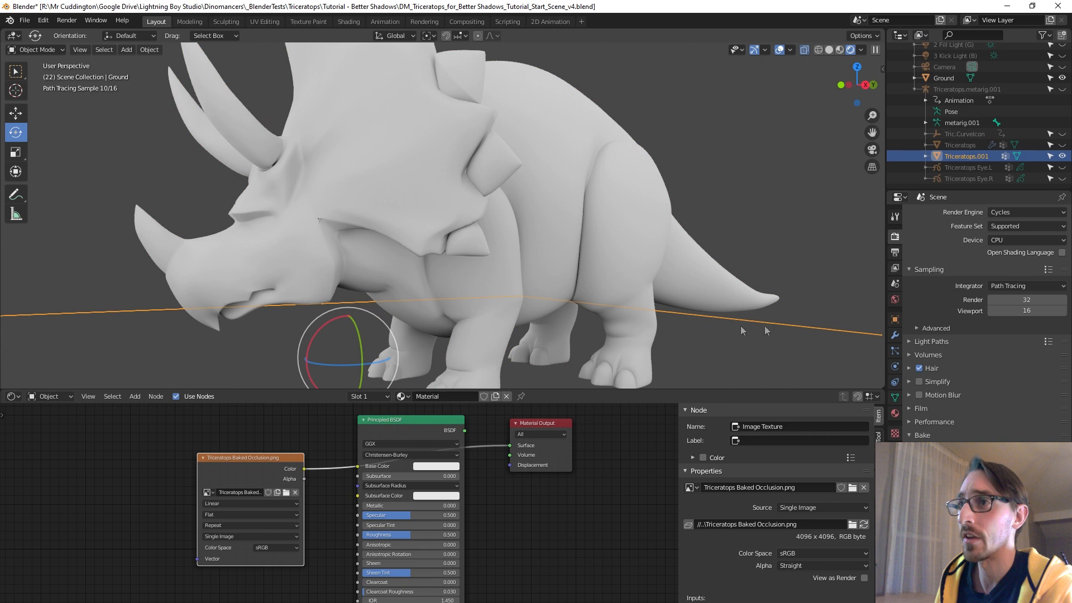
{"action": "scroll", "coordinate": [524, 290], "scroll_direction": "up", "scroll_amount": 10}
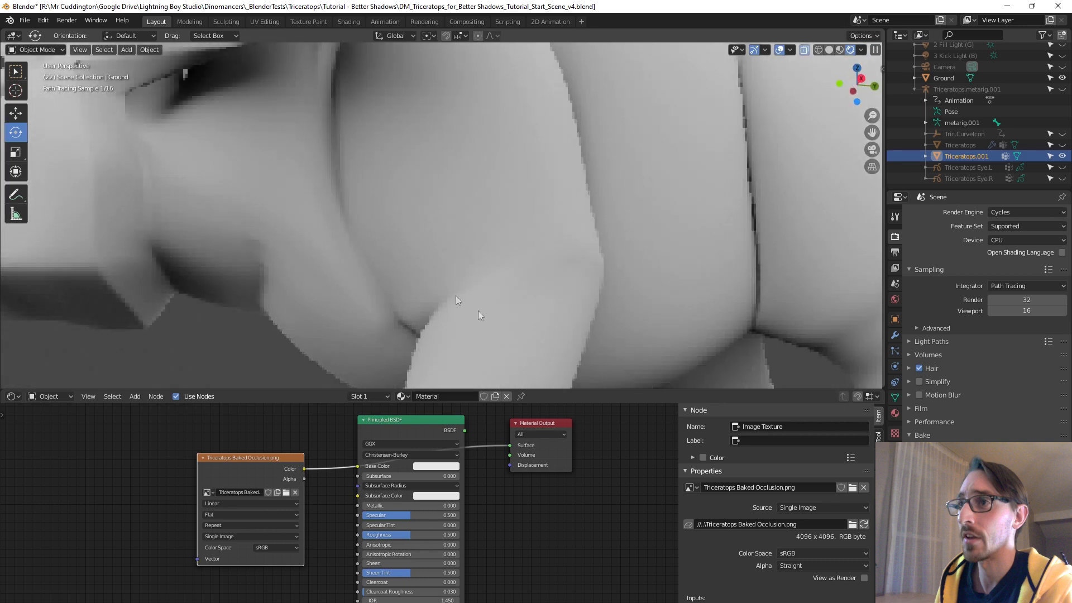
{"action": "mouse_move", "coordinate": [479, 314]}
{"action": "middle_mouse_down"}
{"action": "mouse_move", "coordinate": [418, 313]}
{"action": "mouse_move", "coordinate": [431, 289]}
{"action": "mouse_move", "coordinate": [458, 291]}
{"action": "mouse_move", "coordinate": [445, 301]}
{"action": "mouse_move", "coordinate": [493, 335]}
{"action": "mouse_move", "coordinate": [534, 304]}
{"action": "middle_mouse_up"}
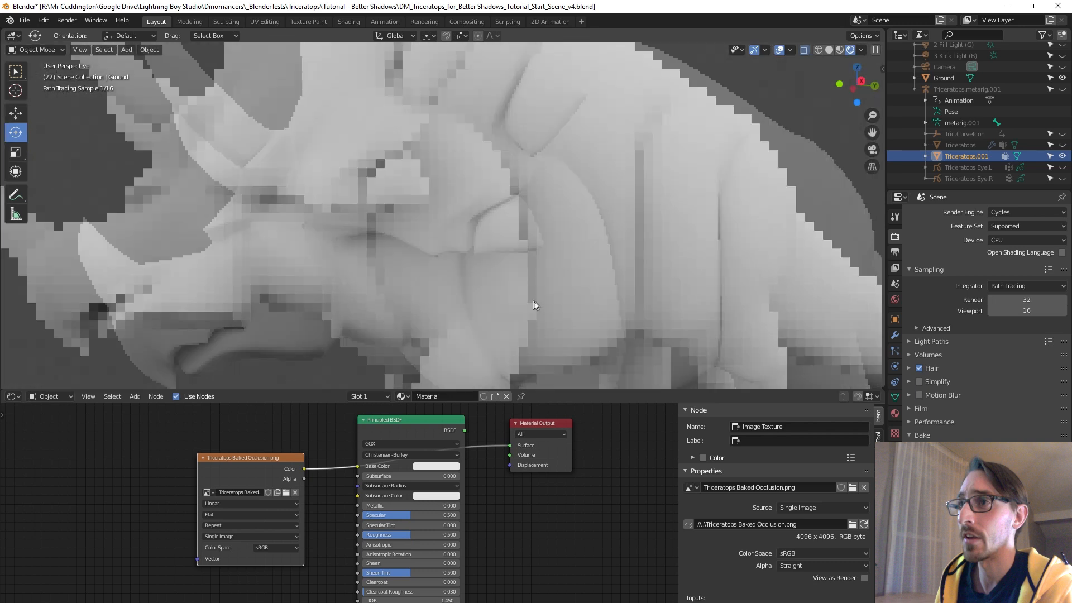
{"action": "scroll", "coordinate": [533, 304], "scroll_direction": "down", "scroll_amount": 10}
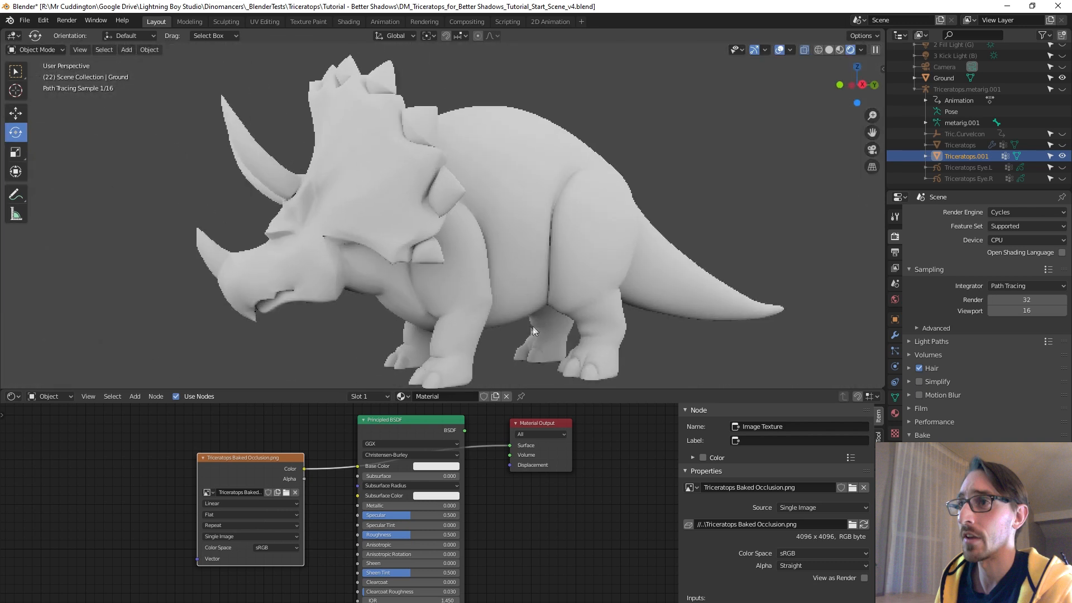
{"action": "middle_click_drag", "start_coordinate": [533, 326], "coordinate": [536, 348]}
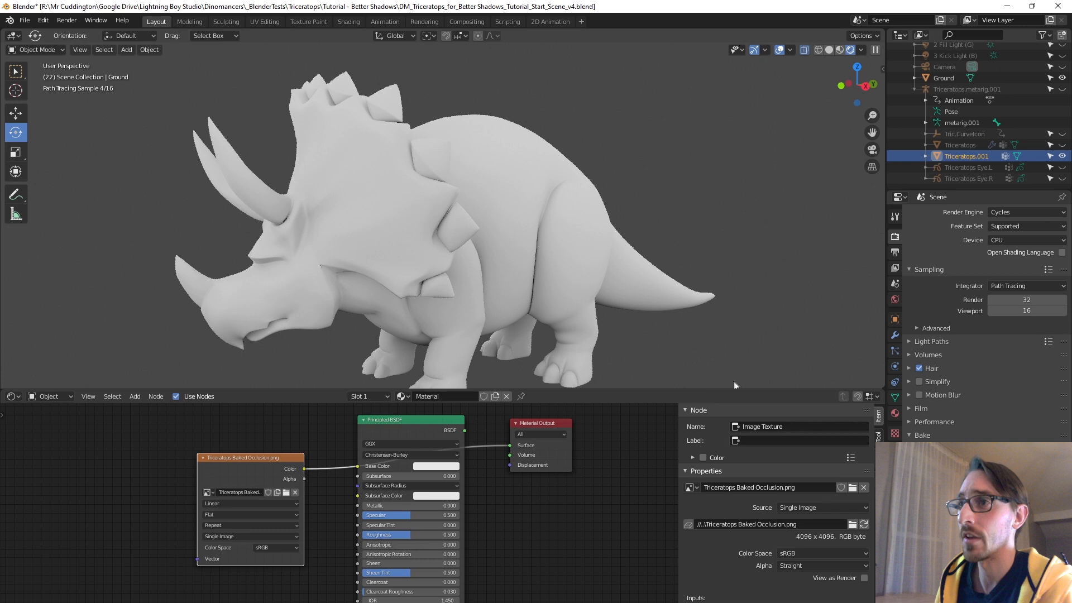
{"action": "middle_click_drag", "start_coordinate": [734, 386], "coordinate": [720, 384]}
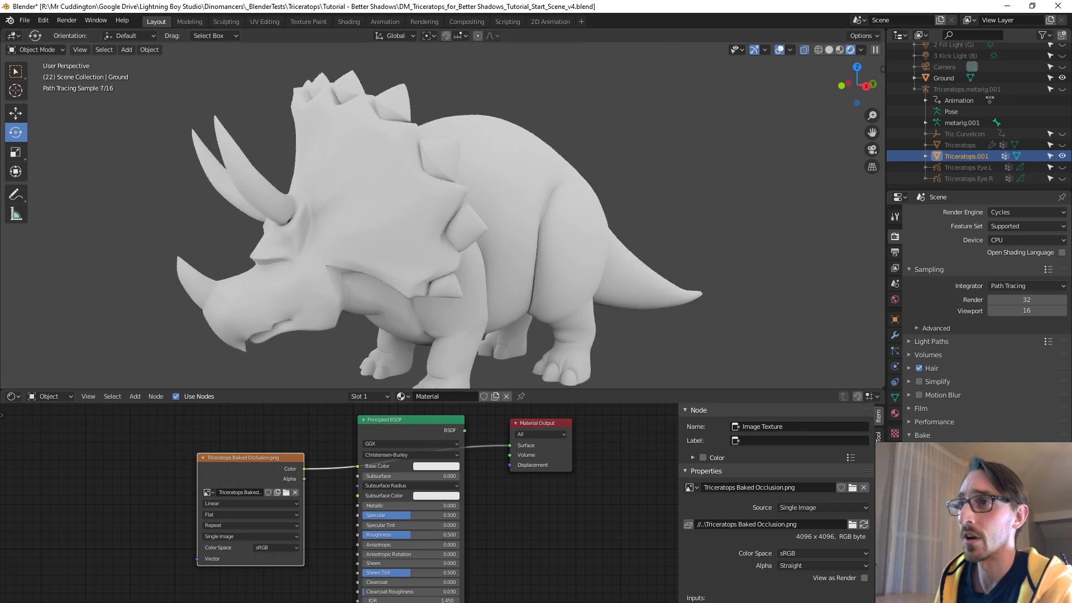
Step: Hide the Triceratops.001 copy and unhide the original Triceratops with its left and right eyes
{"action": "left_click", "coordinate": [966, 156]}
{"action": "left_click", "coordinate": [1062, 156]}
{"action": "left_click", "coordinate": [1061, 167]}
{"action": "left_click", "coordinate": [1062, 178]}
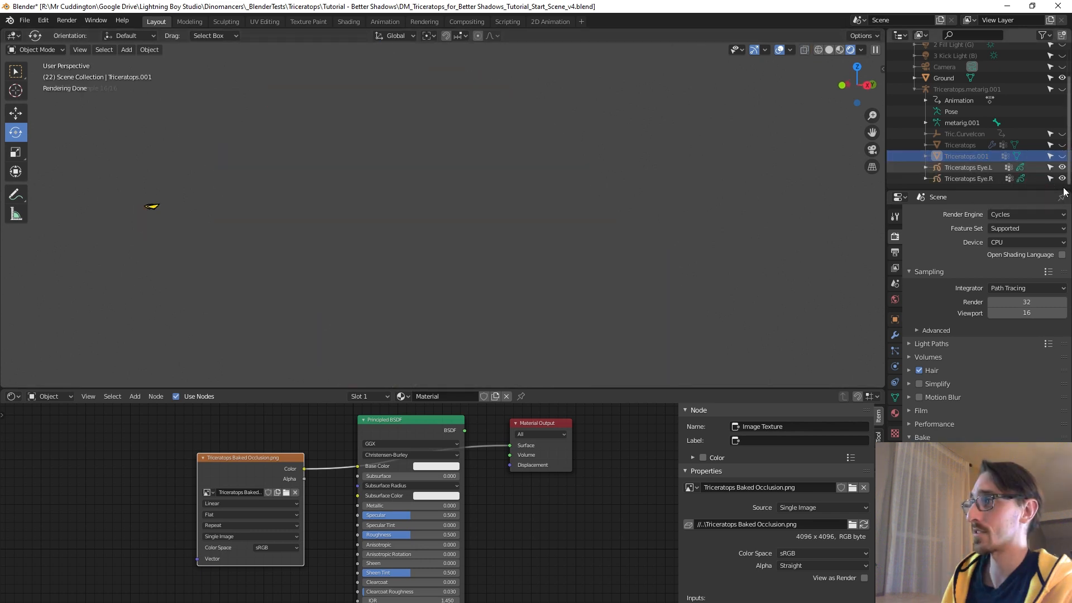
Step: Unhide the 1 Key Light (R) and 2 Fill Light (G) and switch the render engine back to Eevee
{"action": "scroll", "coordinate": [993, 140], "scroll_direction": "up", "scroll_amount": 2}
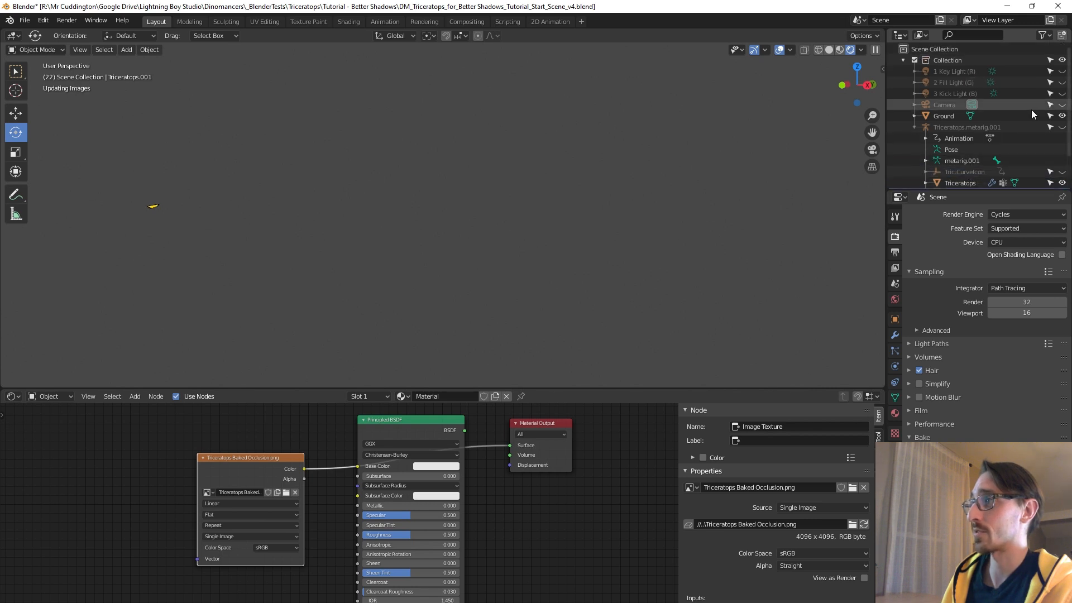
{"action": "left_click", "coordinate": [1062, 71]}
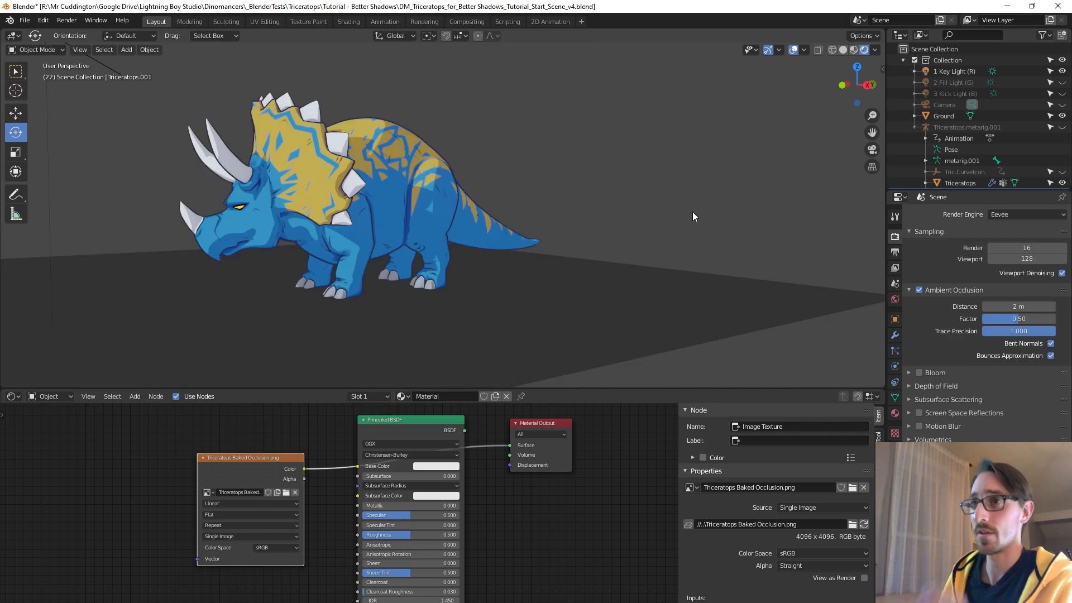
{"action": "scroll", "coordinate": [502, 215], "scroll_direction": "up", "scroll_amount": 2}
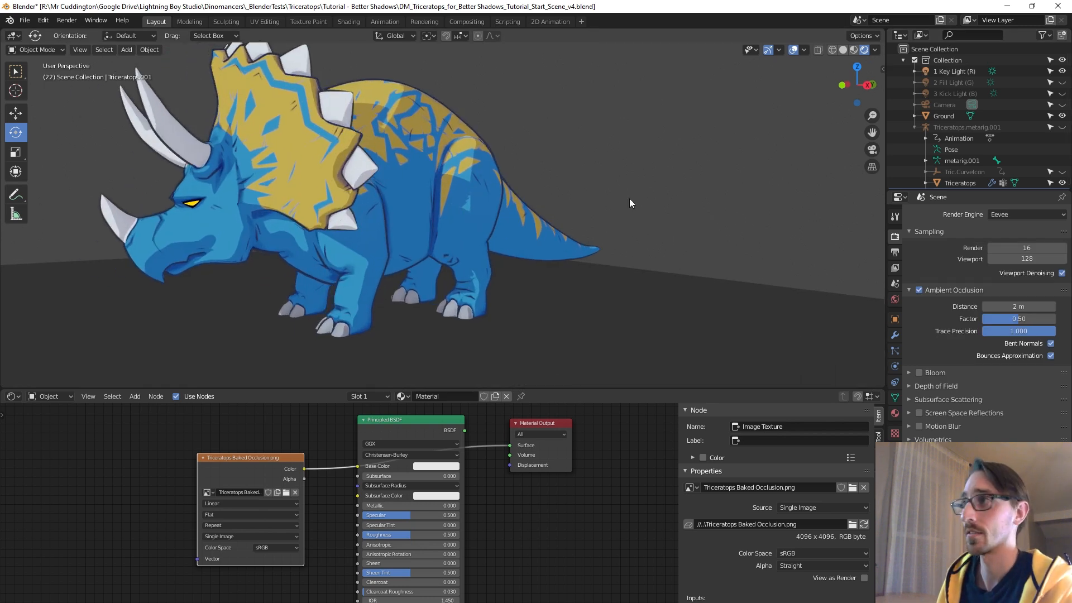
{"action": "left_click", "coordinate": [1061, 82]}
{"action": "scroll", "coordinate": [522, 192], "scroll_direction": "up", "scroll_amount": 1}
{"action": "scroll", "coordinate": [520, 188], "scroll_direction": "up", "scroll_amount": 1}
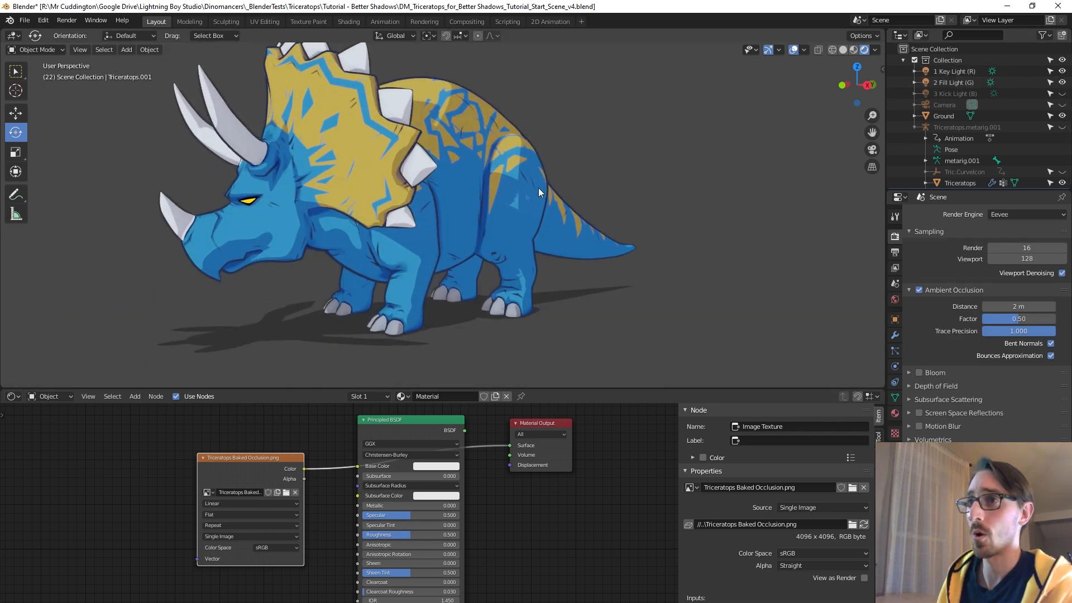
Step: Open the LBS_ToonShader_v5 group of the original triceratops's body material for editing and enlarge the node editor area
{"action": "left_click", "coordinate": [473, 187]}
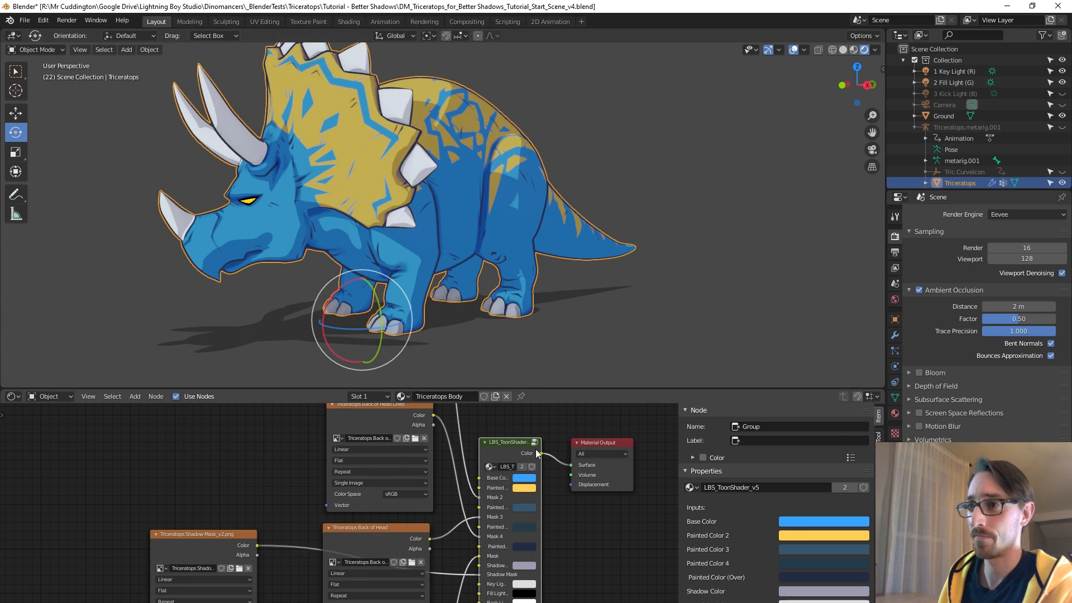
{"action": "key", "text": "Tab"}
{"action": "key", "text": "Home"}
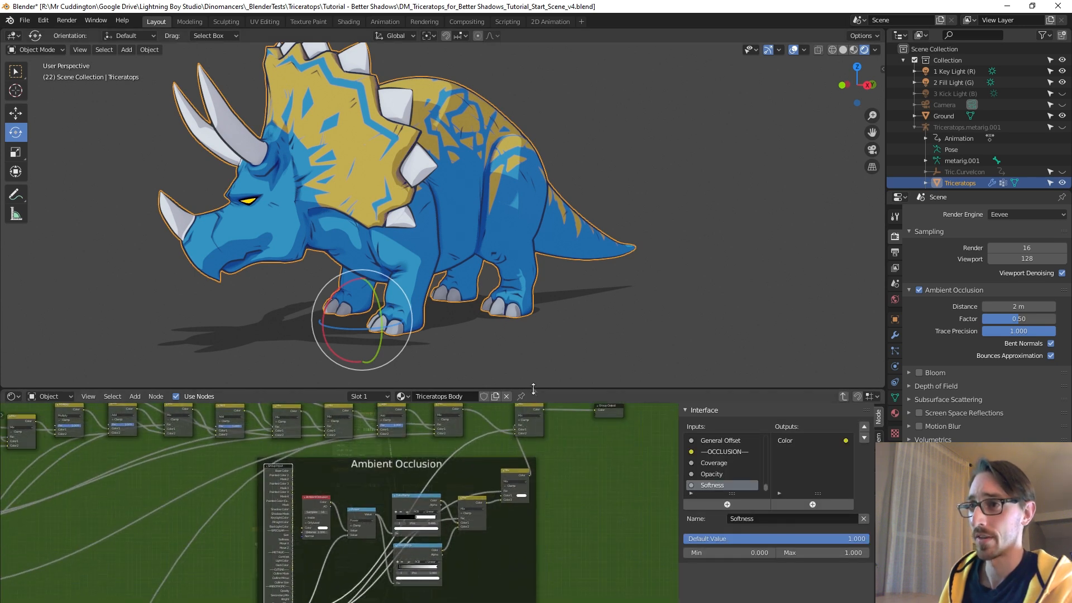
{"action": "left_click_drag", "start_coordinate": [540, 388], "coordinate": [578, 250]}
Step: Duplicate the Ambient Occlusion, Power, ColorRamp and Mix nodes in the Ambient Occlusion frame and place the copies below the originals
{"action": "scroll", "coordinate": [495, 490], "scroll_direction": "up", "scroll_amount": 2}
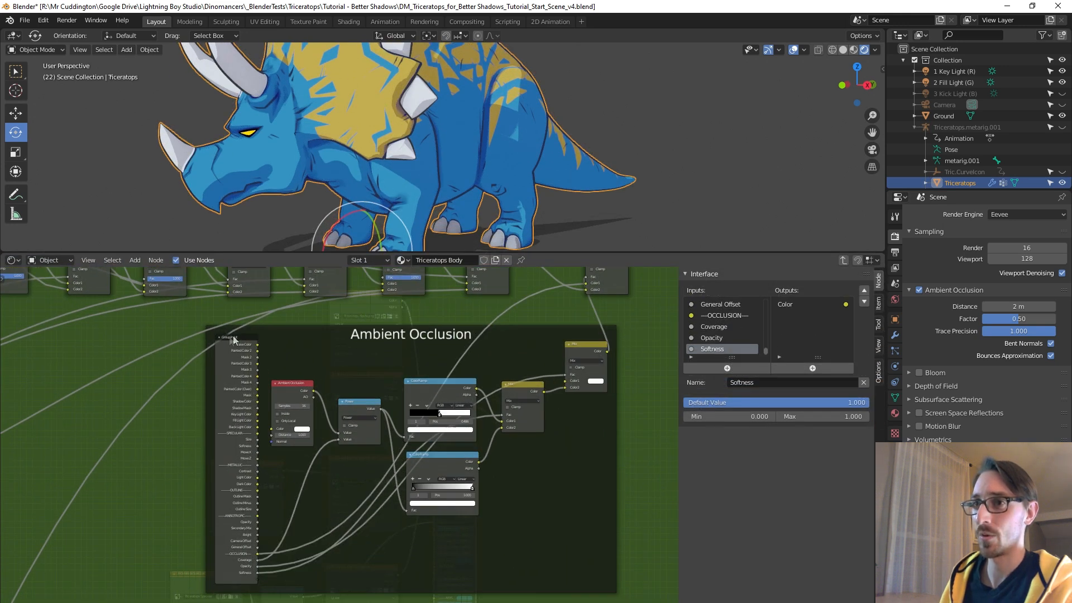
{"action": "scroll", "coordinate": [607, 346], "scroll_direction": "up", "scroll_amount": 2}
{"action": "left_click_drag", "start_coordinate": [629, 318], "coordinate": [164, 549]}
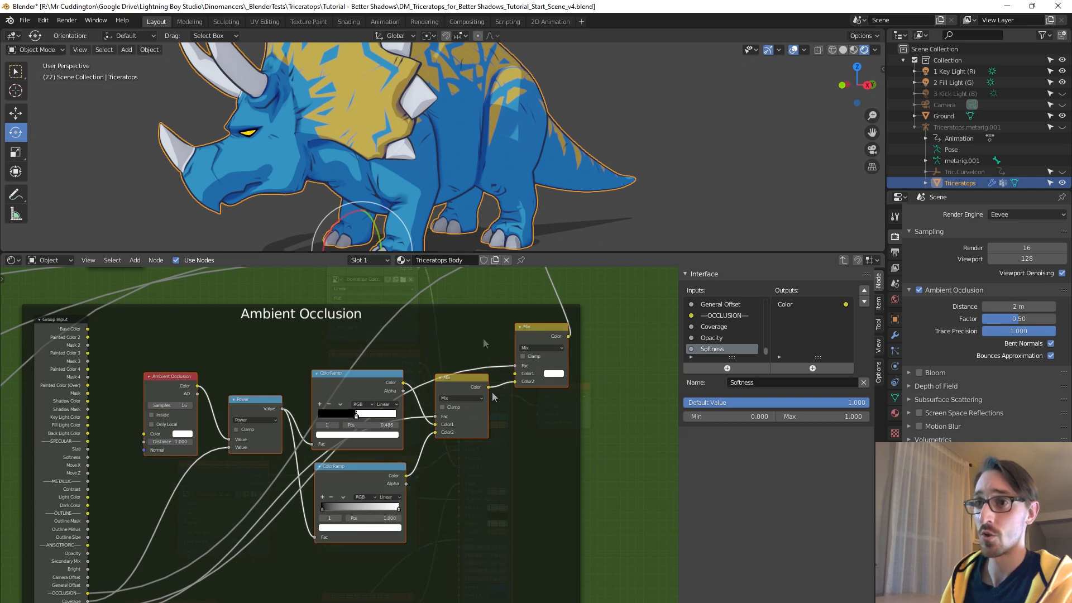
{"action": "scroll", "coordinate": [346, 453], "scroll_direction": "down", "scroll_amount": 1}
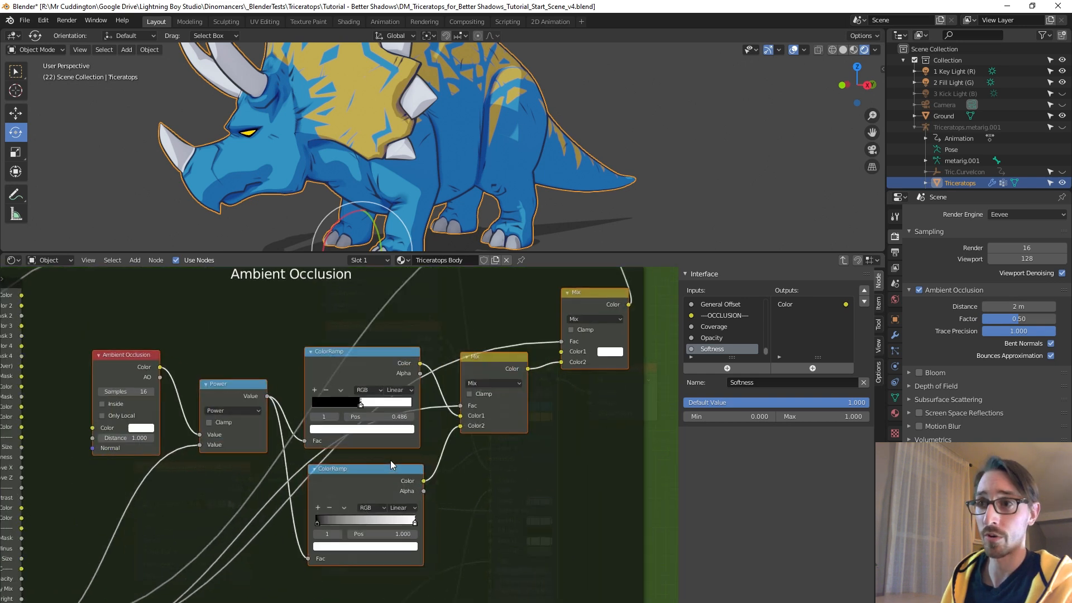
{"action": "key", "text": "KP_Decimal"}
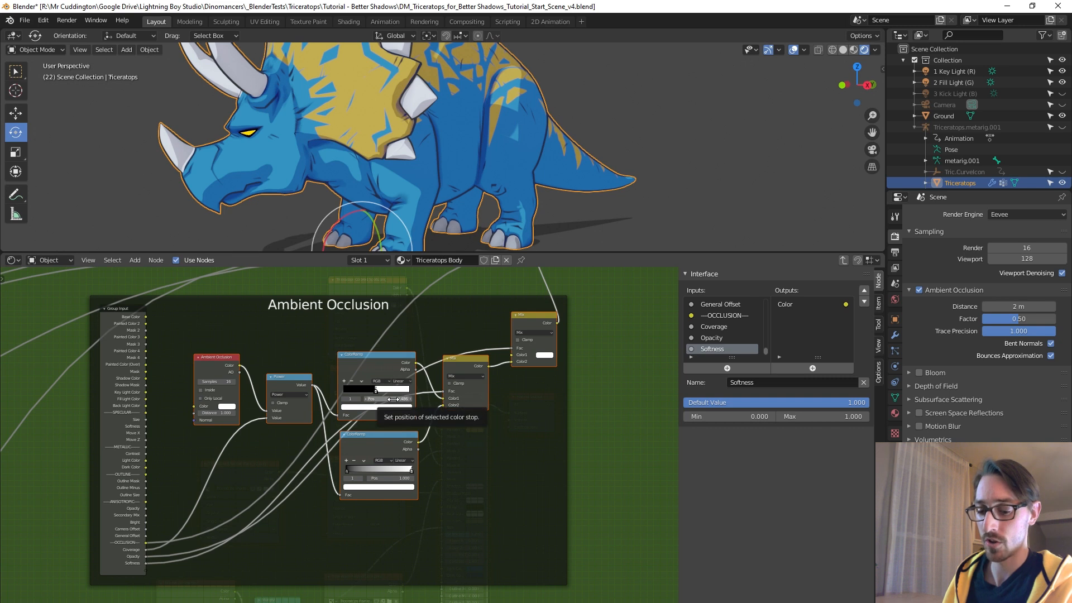
{"action": "key", "text": "shift+d"}
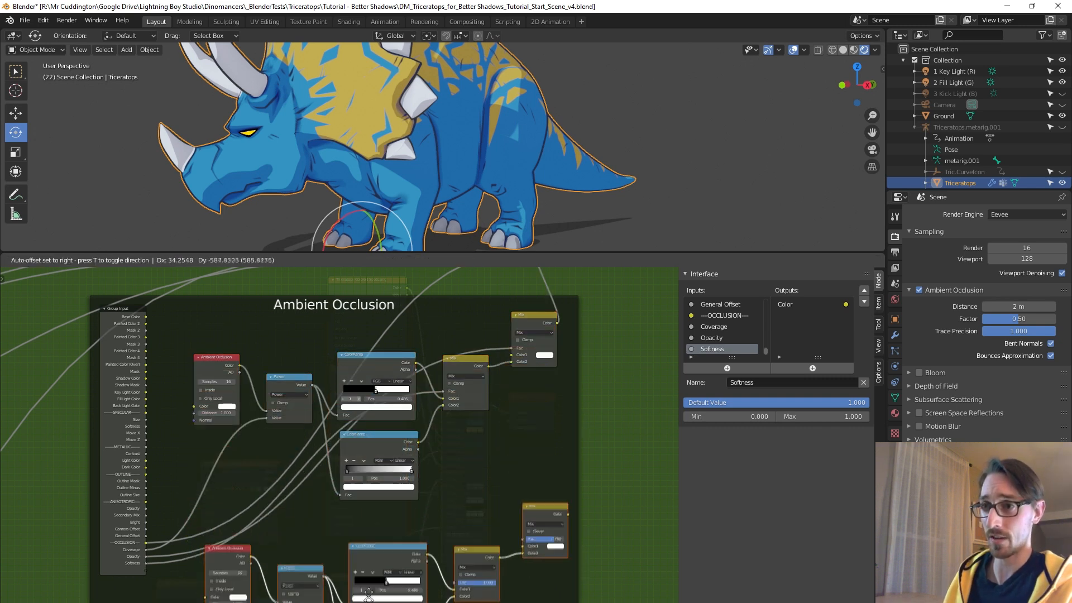
{"action": "scroll", "coordinate": [351, 577], "scroll_direction": "up", "scroll_amount": 2}
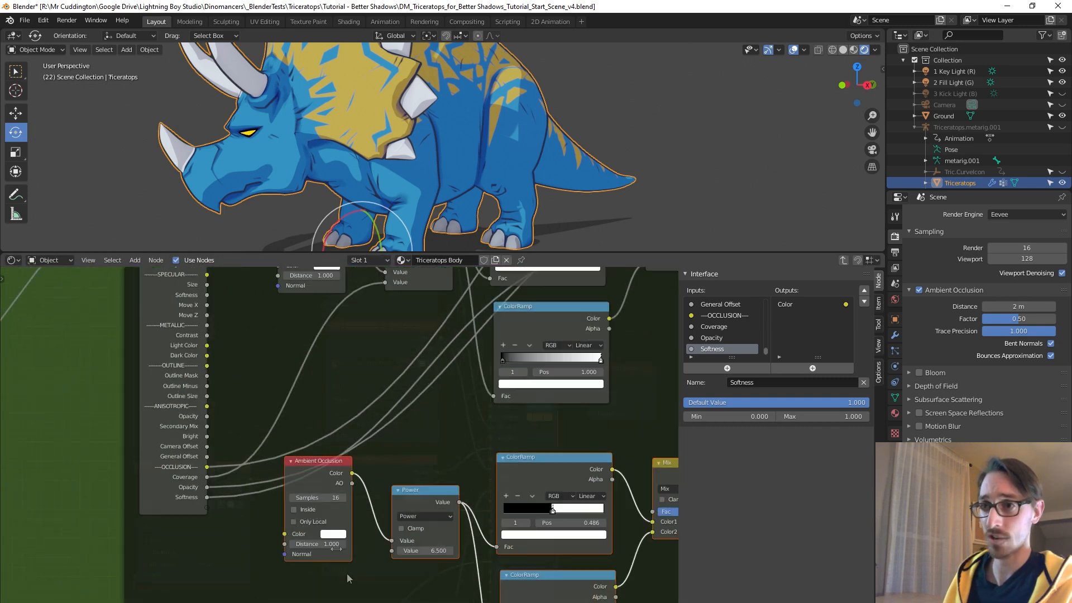
Step: Delete the duplicated Ambient Occlusion node from the copied node chain
{"action": "left_click", "coordinate": [306, 470]}
{"action": "left_click", "coordinate": [306, 470]}
{"action": "key", "text": "x"}
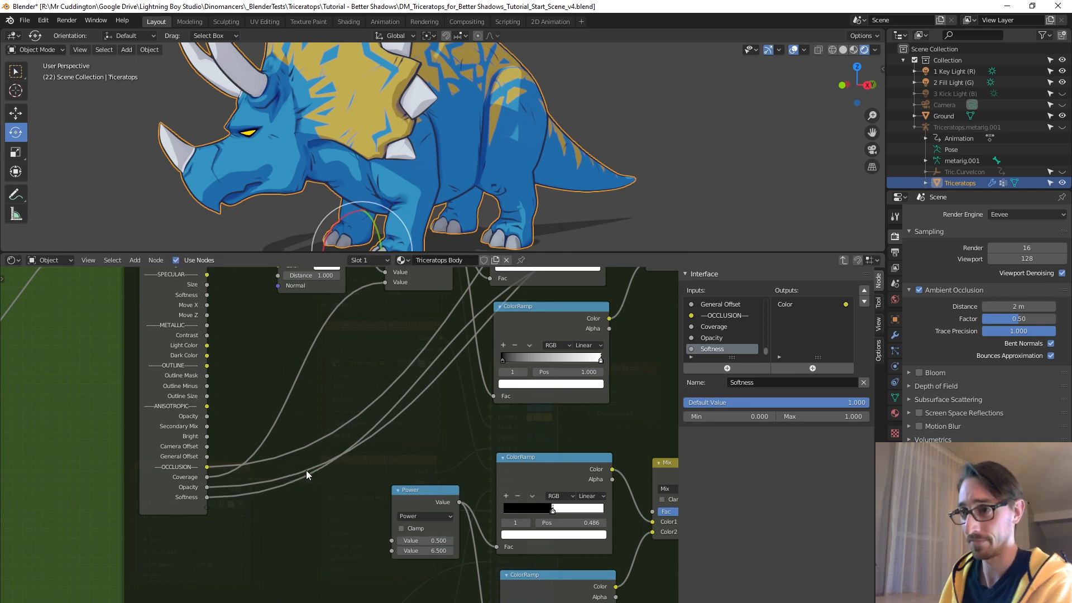
Step: Connect a new group input to the first value of the duplicated Power node in the Ambient Occlusion frame
{"action": "scroll", "coordinate": [290, 446], "scroll_direction": "down", "scroll_amount": 3}
{"action": "middle_click_drag", "start_coordinate": [276, 435], "coordinate": [305, 424]}
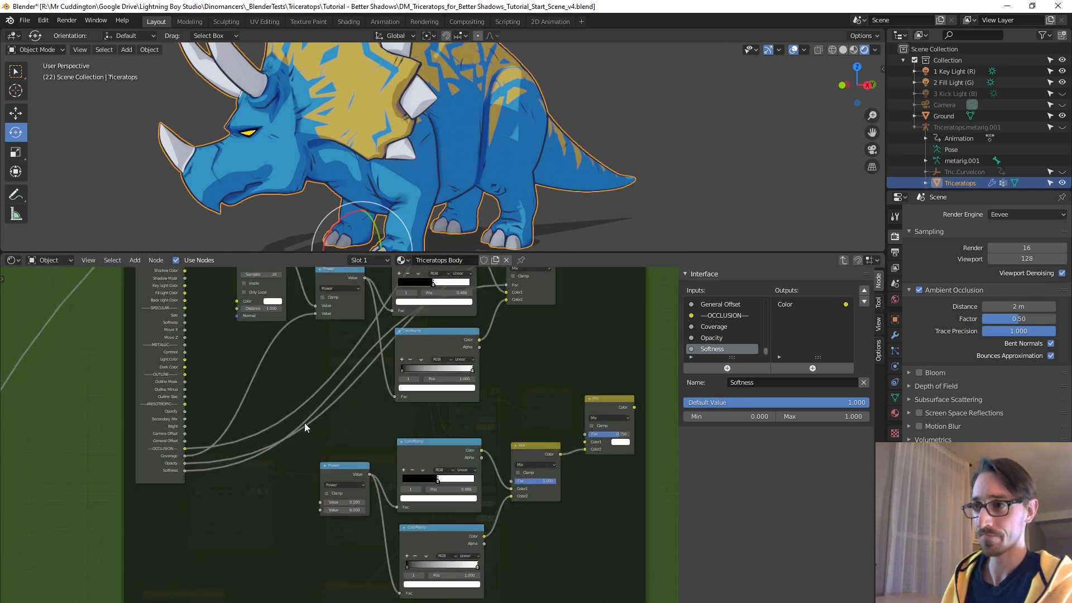
{"action": "scroll", "coordinate": [305, 424], "scroll_direction": "up", "scroll_amount": 1}
{"action": "scroll", "coordinate": [240, 466], "scroll_direction": "up", "scroll_amount": 2}
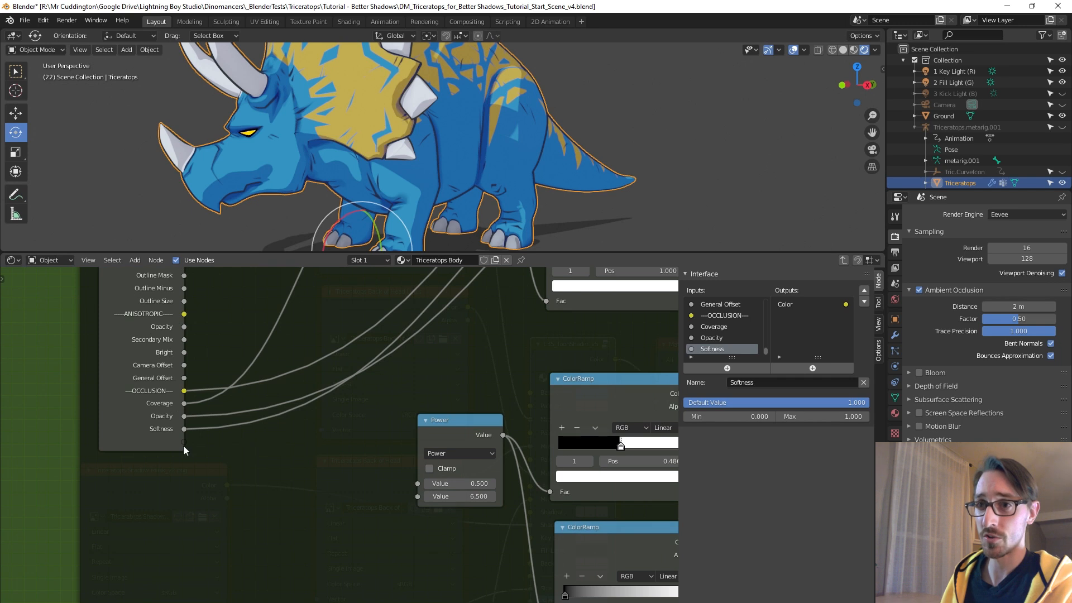
{"action": "left_click_drag", "start_coordinate": [183, 445], "coordinate": [232, 446]}
{"action": "left_click_drag", "start_coordinate": [306, 450], "coordinate": [417, 484]}
{"action": "scroll", "coordinate": [377, 475], "scroll_direction": "down", "scroll_amount": 4}
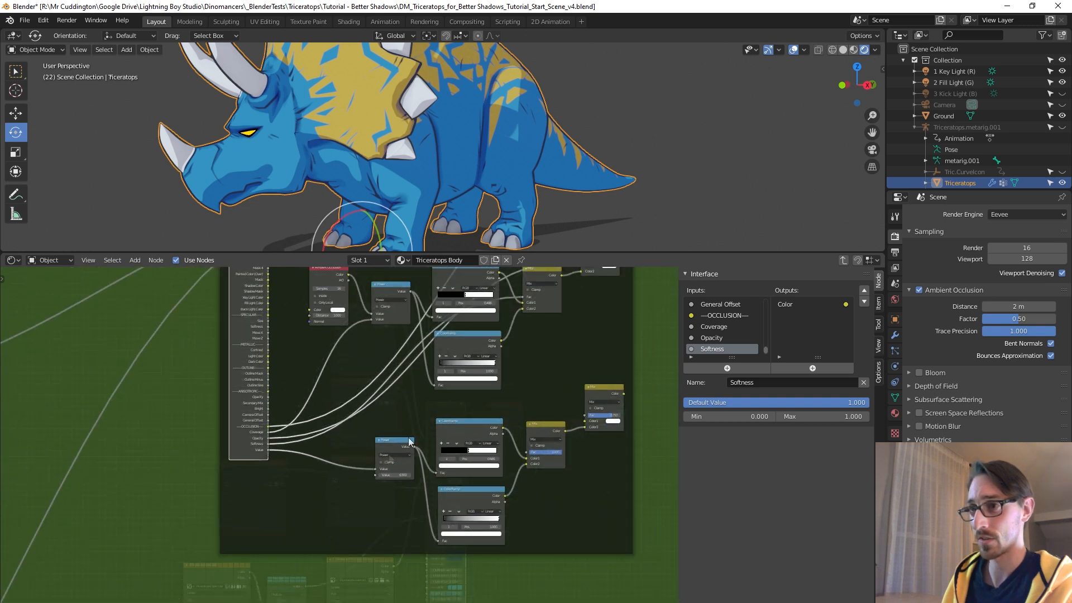
Step: Rename the new group input feeding the duplicated Power node to Baked Occlusion
{"action": "scroll", "coordinate": [436, 480], "scroll_direction": "up", "scroll_amount": 1}
{"action": "middle_click_drag", "start_coordinate": [409, 460], "coordinate": [471, 435]}
{"action": "scroll", "coordinate": [718, 333], "scroll_direction": "down", "scroll_amount": 1}
{"action": "left_click", "coordinate": [720, 348]}
{"action": "left_click", "coordinate": [752, 382]}
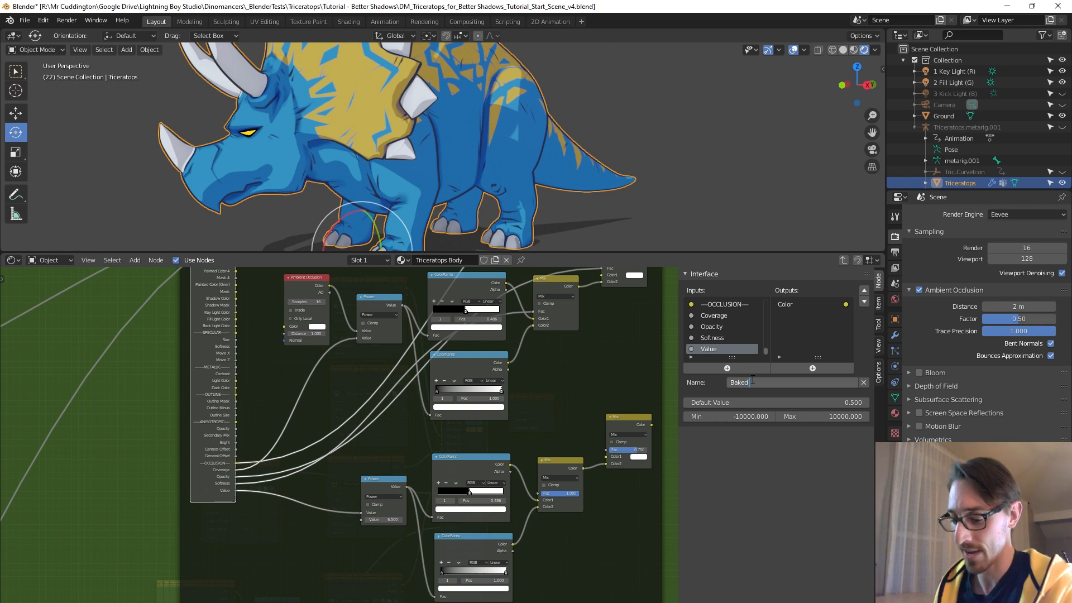
{"action": "type", "text": "Baked Occlusion"}
{"action": "key", "text": "Return"}
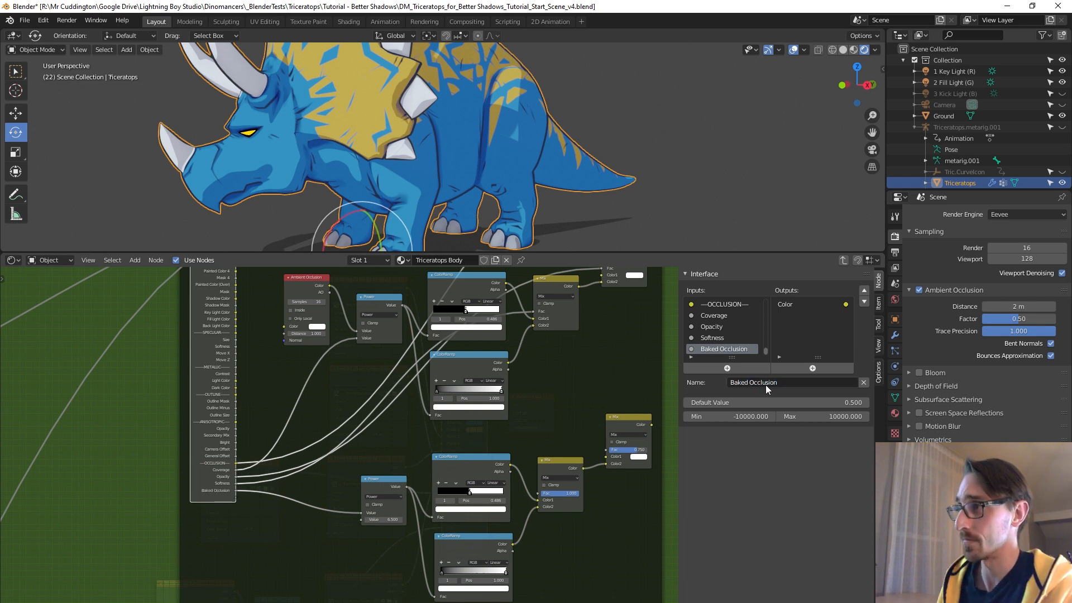
Step: Leave the shader group and add an Image Texture node that loads Triceratops Baked Occlusion.png
{"action": "key", "text": "Tab"}
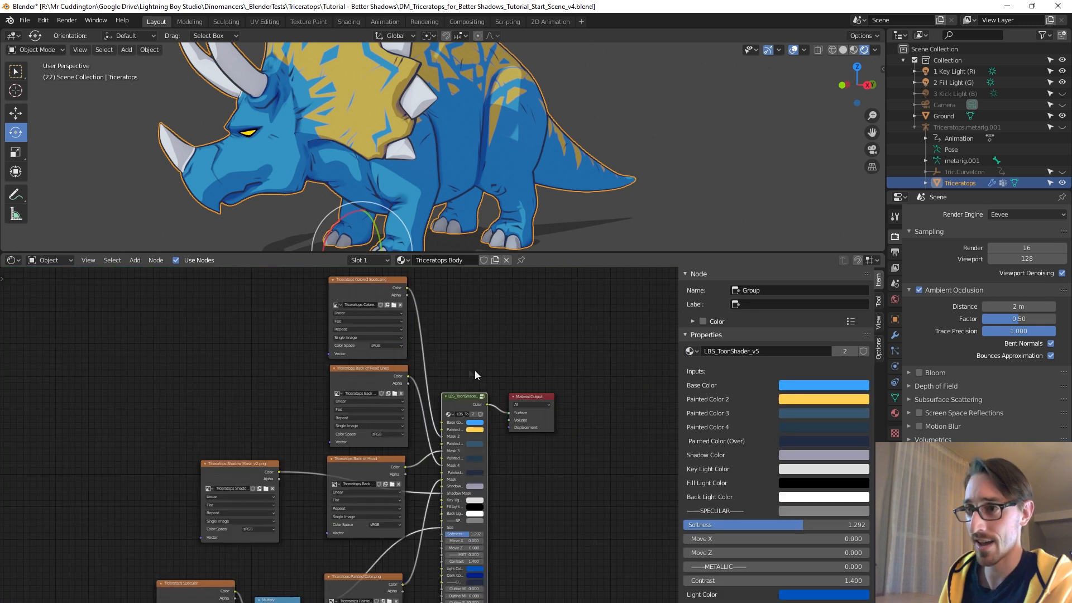
{"action": "scroll", "coordinate": [340, 421], "scroll_direction": "down", "scroll_amount": 5}
{"action": "scroll", "coordinate": [251, 422], "scroll_direction": "up", "scroll_amount": 4}
{"action": "middle_click_drag", "start_coordinate": [237, 420], "coordinate": [223, 366]}
{"action": "key", "text": "shift+a"}
{"action": "left_click", "coordinate": [222, 364]}
{"action": "type", "text": "image"}
{"action": "left_click", "coordinate": [289, 383]}
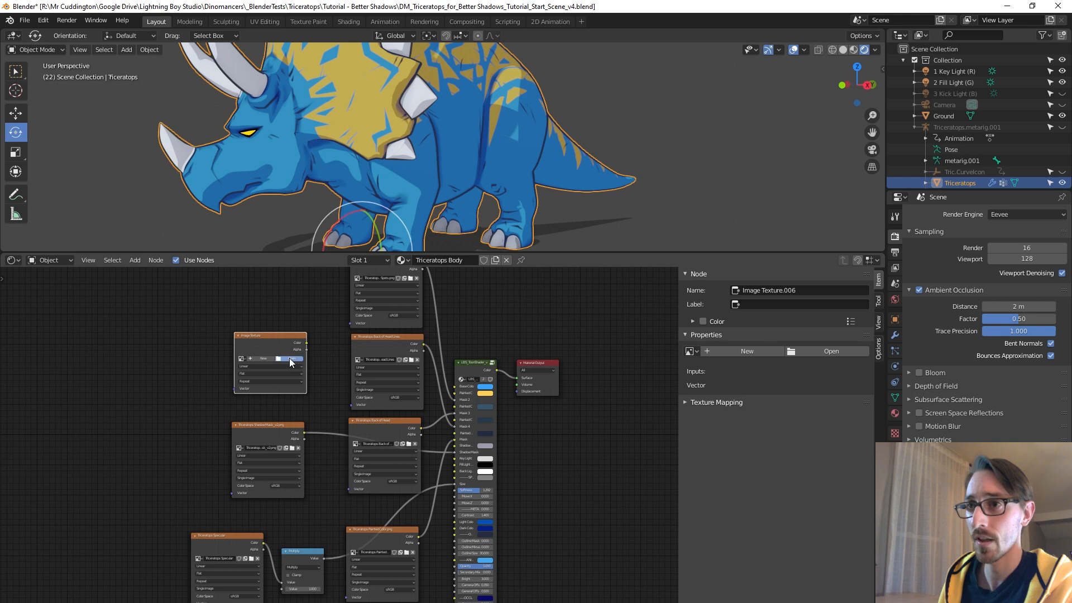
{"action": "left_click", "coordinate": [289, 357]}
{"action": "left_click", "coordinate": [345, 127]}
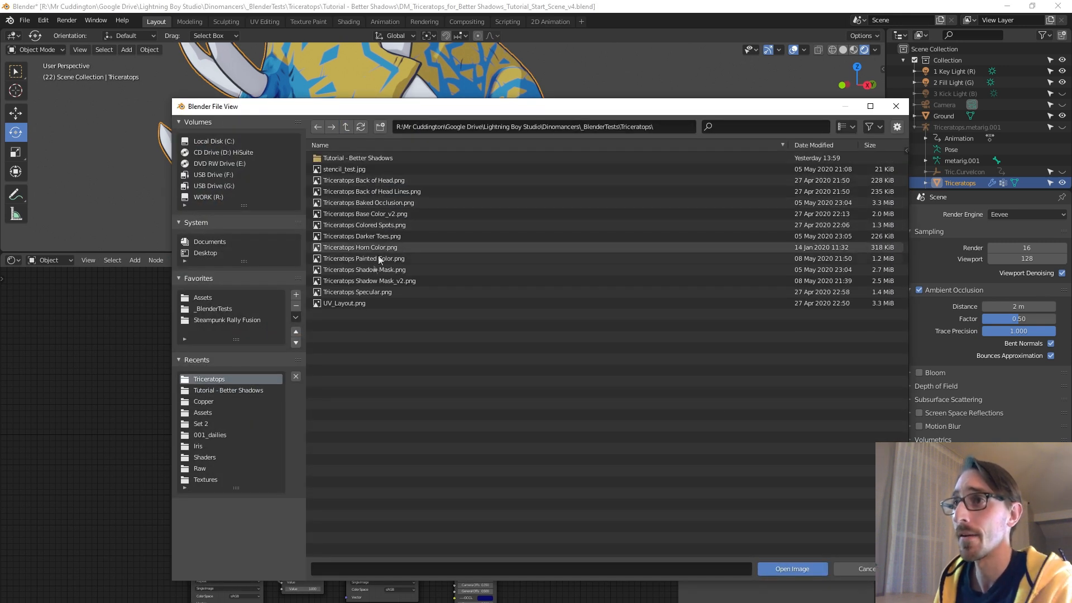
{"action": "double_click", "coordinate": [376, 203]}
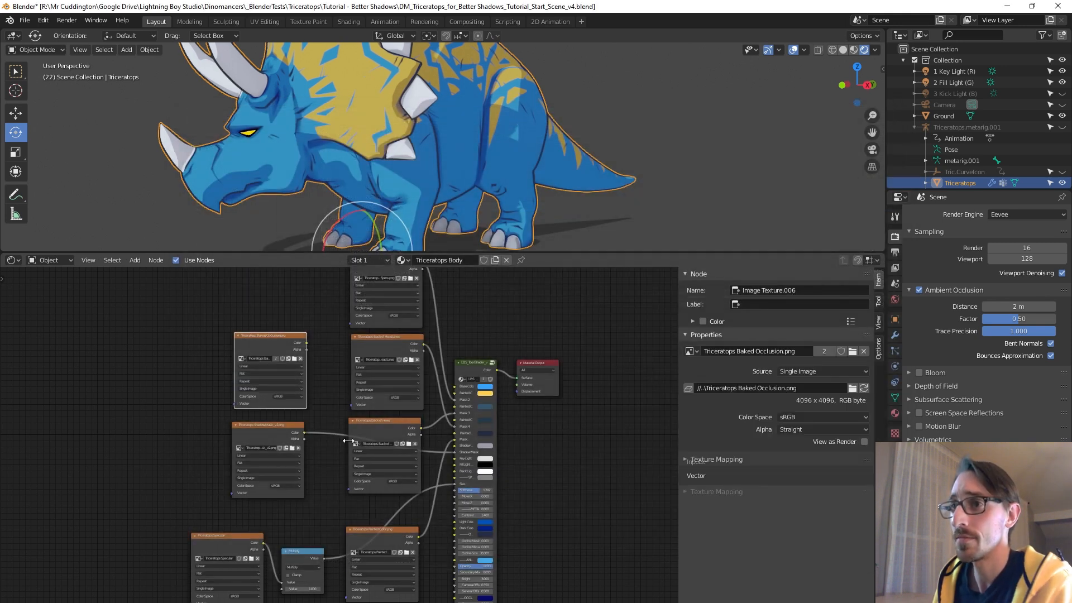
Step: Connect the baked occlusion image's color to the toon shader group's Baked Occlusion input and enlarge the 3D viewport
{"action": "scroll", "coordinate": [313, 432], "scroll_direction": "up", "scroll_amount": 5}
{"action": "scroll", "coordinate": [261, 326], "scroll_direction": "down", "scroll_amount": 2}
{"action": "middle_click_drag", "start_coordinate": [269, 338], "coordinate": [238, 282]}
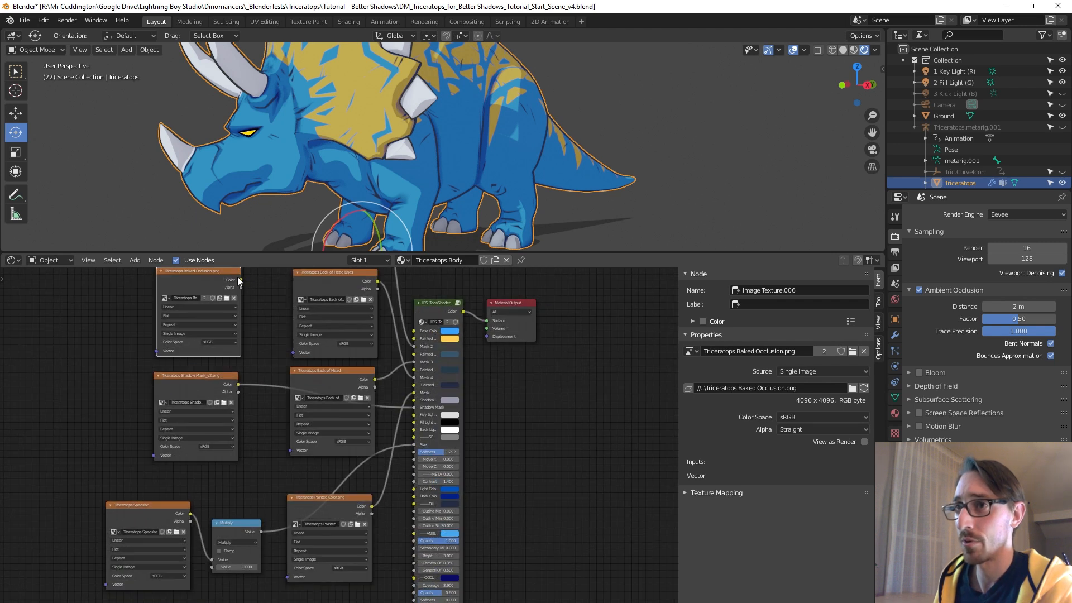
{"action": "left_click_drag", "start_coordinate": [241, 279], "coordinate": [425, 600]}
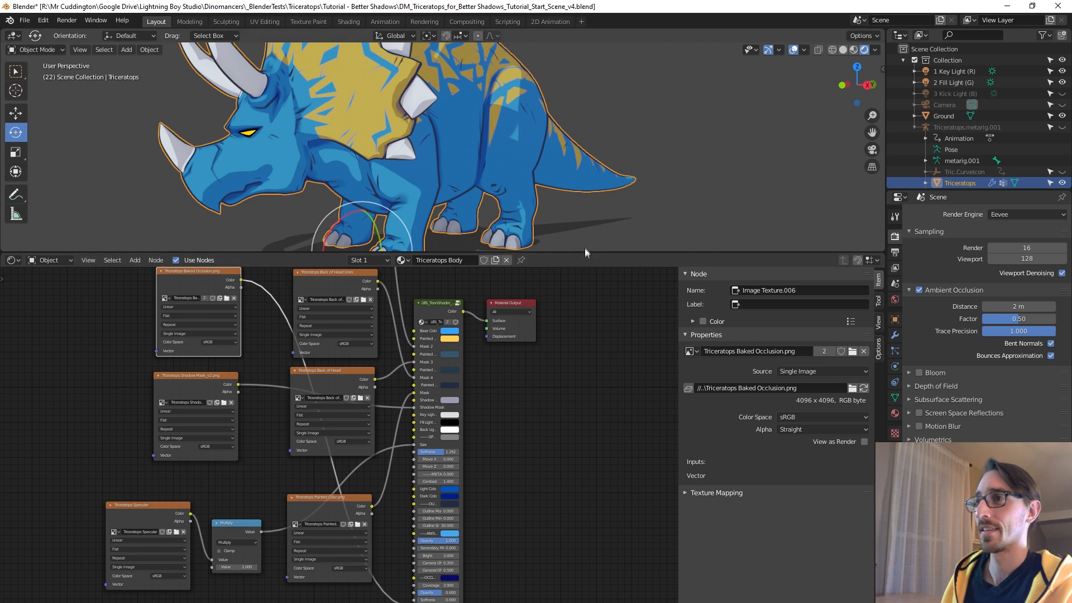
{"action": "left_click_drag", "start_coordinate": [585, 250], "coordinate": [564, 360]}
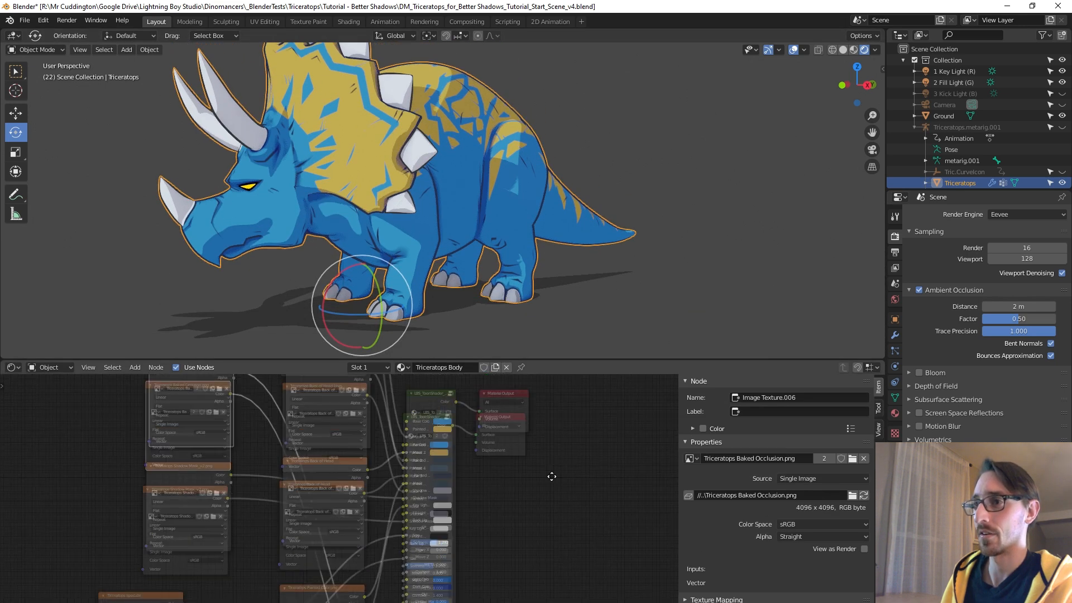
Step: Reopen the LBS_ToonShader_v5 group for editing, enlarge the node editor area and narrow its sidebar
{"action": "left_click", "coordinate": [424, 414]}
{"action": "key", "text": "Tab"}
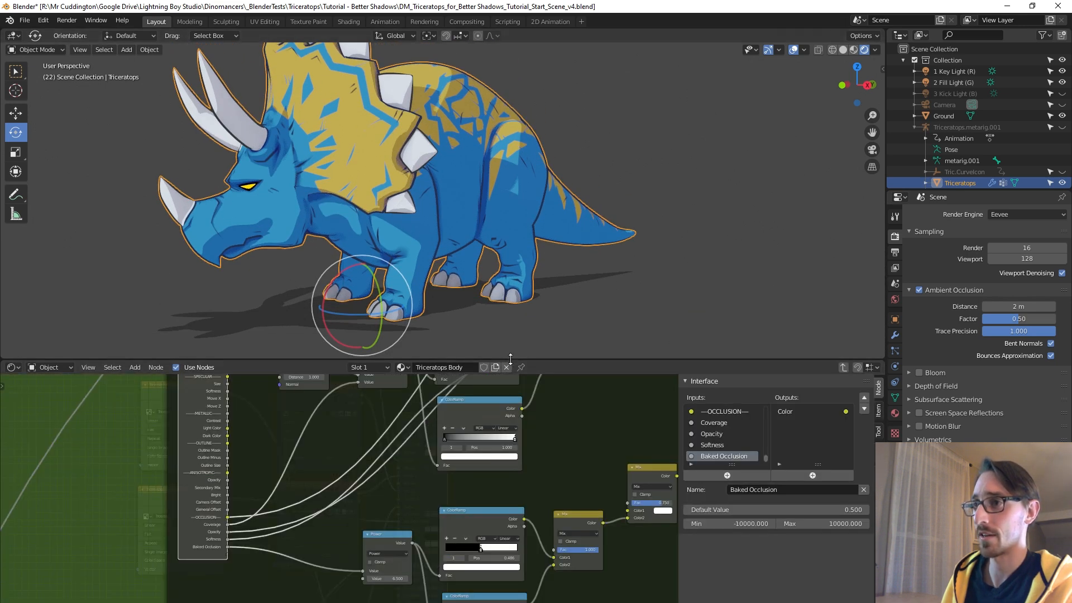
{"action": "left_click_drag", "start_coordinate": [508, 359], "coordinate": [511, 250]}
{"action": "left_click", "coordinate": [676, 354]}
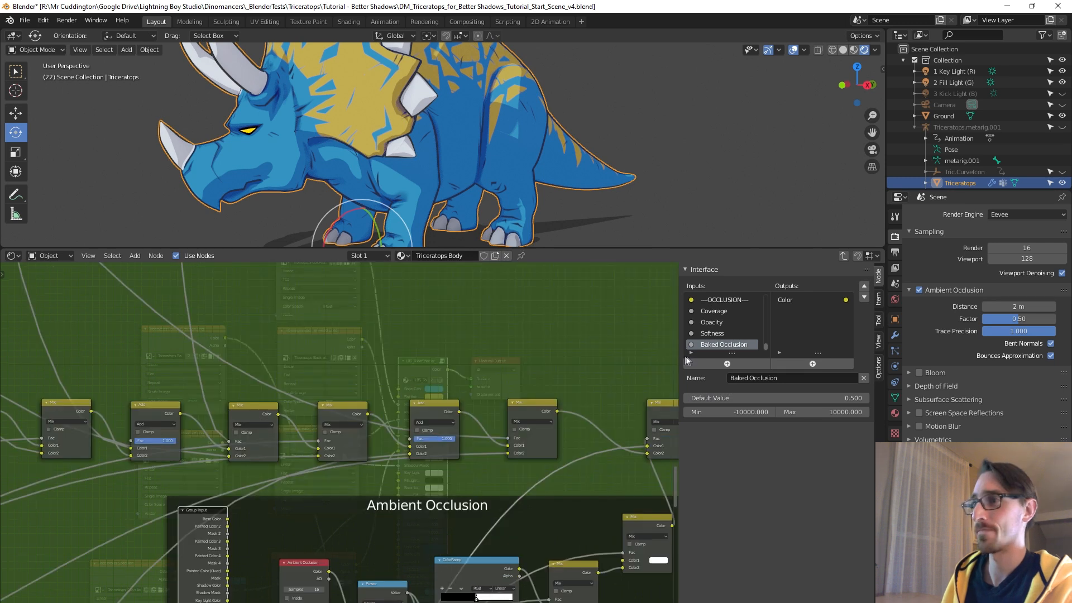
{"action": "left_click_drag", "start_coordinate": [678, 355], "coordinate": [769, 355]}
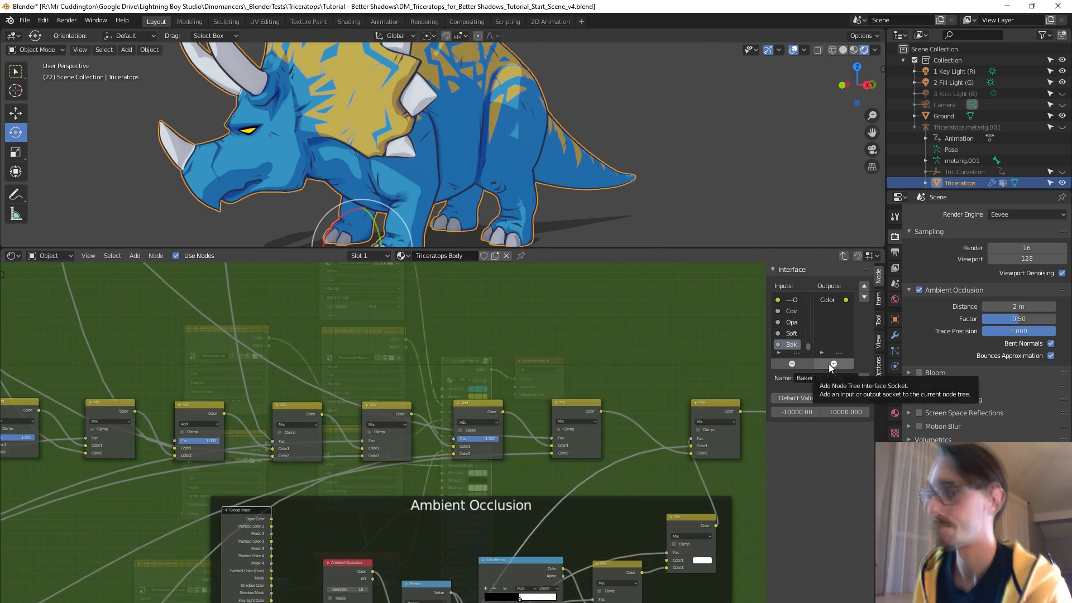
Step: Connect another new group input to the second value of the duplicated Power node
{"action": "middle_click_drag", "start_coordinate": [569, 536], "coordinate": [406, 383]}
{"action": "middle_click_drag", "start_coordinate": [535, 550], "coordinate": [573, 425]}
{"action": "mouse_move", "coordinate": [542, 570]}
{"action": "middle_mouse_down"}
{"action": "mouse_move", "coordinate": [531, 484]}
{"action": "mouse_move", "coordinate": [538, 494]}
{"action": "mouse_move", "coordinate": [584, 489]}
{"action": "middle_mouse_up"}
{"action": "scroll", "coordinate": [534, 495], "scroll_direction": "down", "scroll_amount": 2}
{"action": "scroll", "coordinate": [538, 494], "scroll_direction": "up", "scroll_amount": 4}
{"action": "middle_click_drag", "start_coordinate": [303, 514], "coordinate": [287, 514]}
{"action": "left_click_drag", "start_coordinate": [92, 441], "coordinate": [249, 470]}
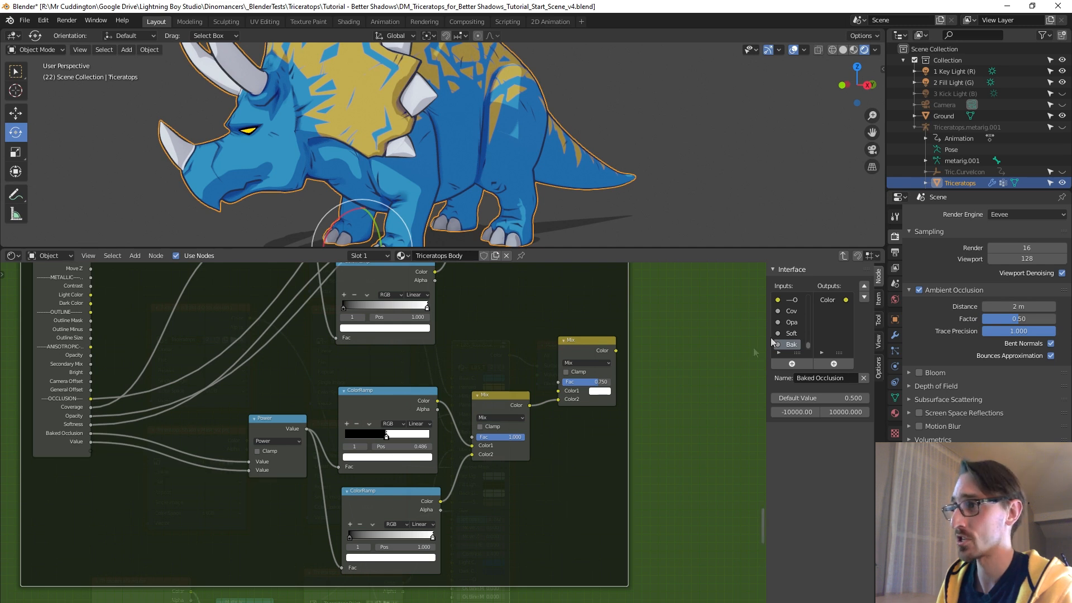
Step: Maximize the node editor and rename the group input feeding the duplicated Power node's second value to Baked Coverage
{"action": "left_click_drag", "start_coordinate": [768, 328], "coordinate": [653, 327]}
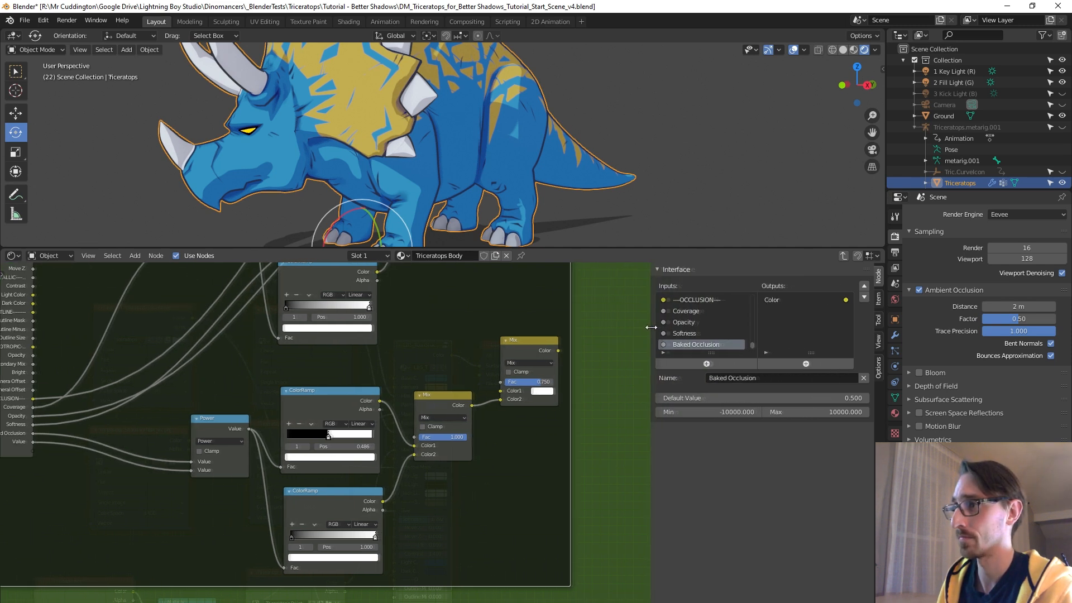
{"action": "key", "text": "ctrl+space"}
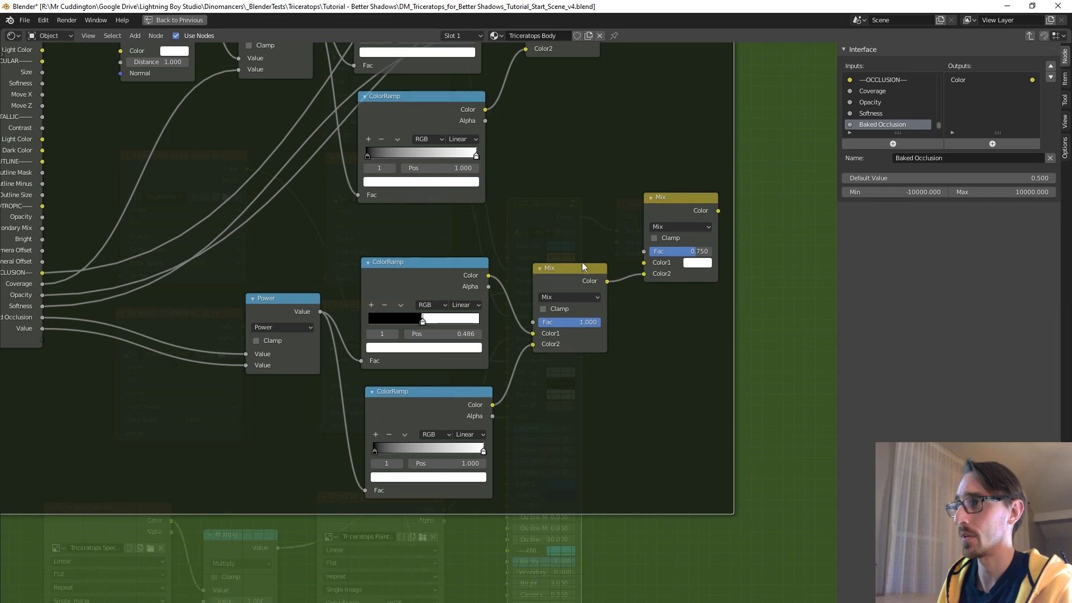
{"action": "middle_click_drag", "start_coordinate": [581, 262], "coordinate": [697, 367]}
{"action": "scroll", "coordinate": [697, 367], "scroll_direction": "down", "scroll_amount": 5}
{"action": "middle_click_drag", "start_coordinate": [680, 319], "coordinate": [635, 292]}
{"action": "scroll", "coordinate": [614, 345], "scroll_direction": "up", "scroll_amount": 2}
{"action": "scroll", "coordinate": [635, 292], "scroll_direction": "up", "scroll_amount": 1}
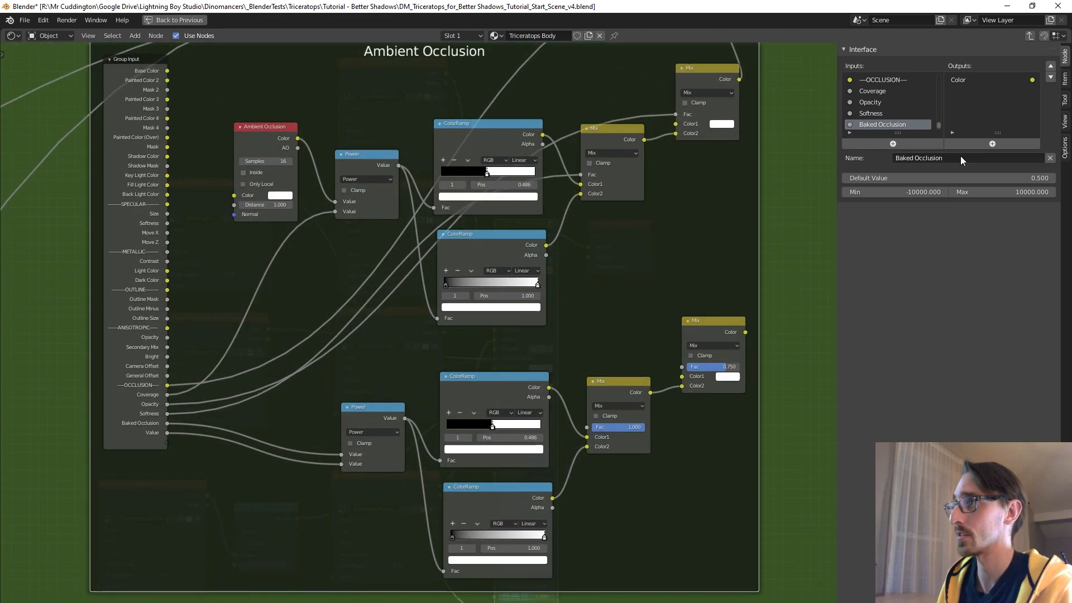
{"action": "left_click", "coordinate": [893, 124]}
{"action": "left_click", "coordinate": [930, 159]}
{"action": "type", "text": "Bakec"}
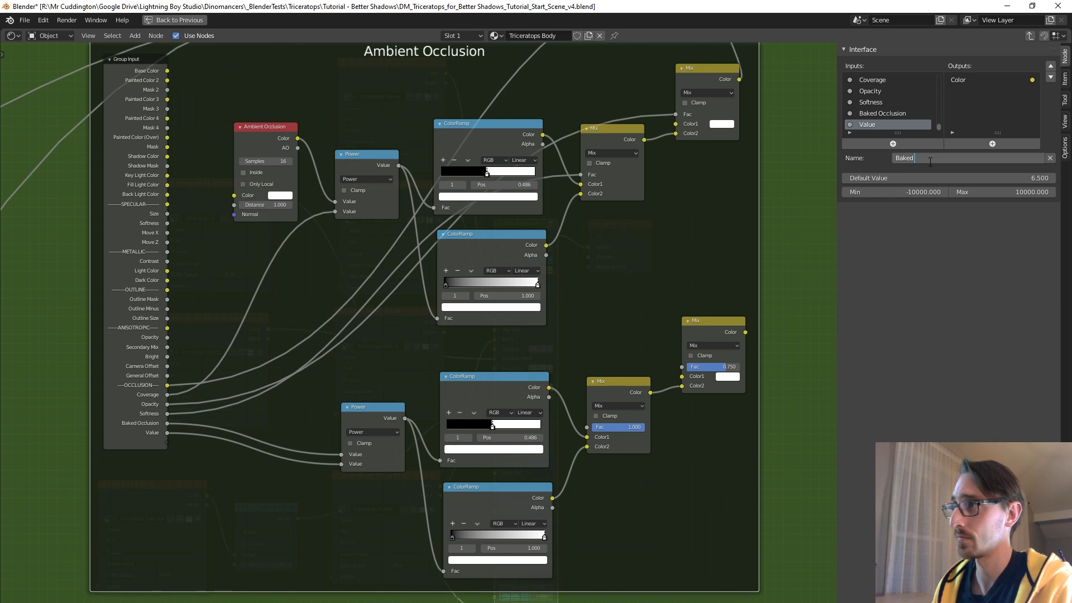
{"action": "type", "text": "overage"}
{"action": "key", "text": "Return"}
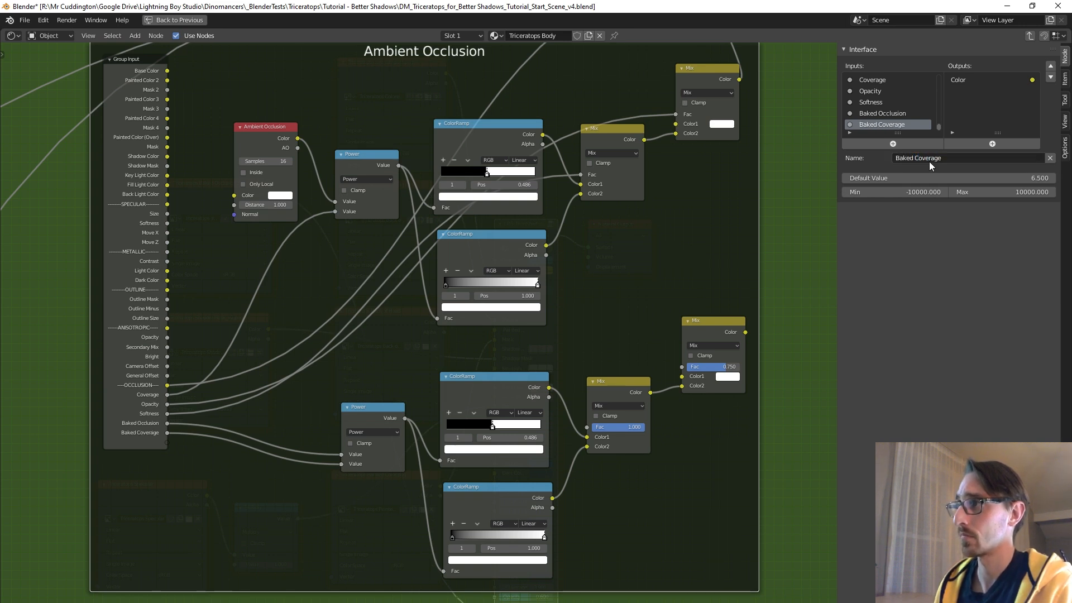
Step: Expose the factor of the last Mix node in the duplicated chain as a group input named Baked Opacity
{"action": "left_click_drag", "start_coordinate": [166, 444], "coordinate": [682, 367]}
{"action": "scroll", "coordinate": [881, 132], "scroll_direction": "down", "scroll_amount": 1}
{"action": "left_click", "coordinate": [894, 125]}
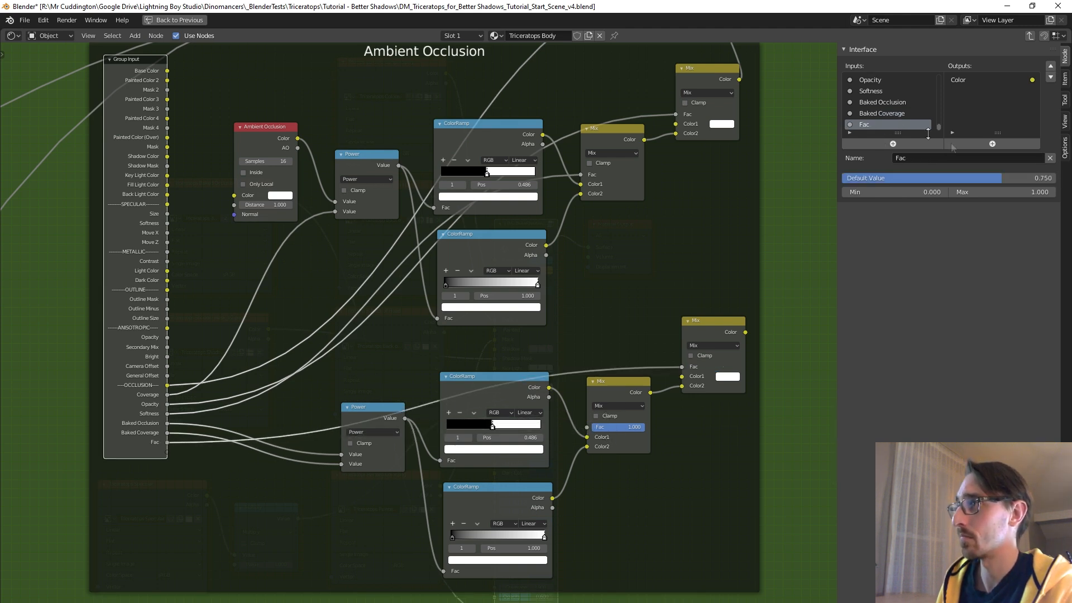
{"action": "left_click", "coordinate": [962, 157]}
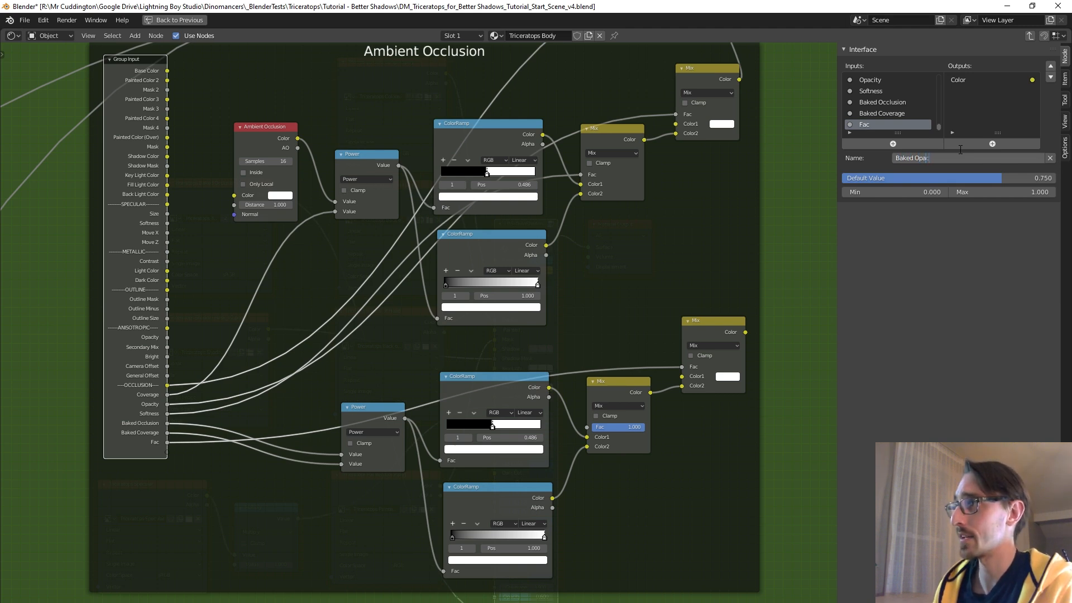
{"action": "type", "text": "Baked Opacity"}
{"action": "key", "text": "Return"}
Step: Expose the factor of the Mix node joining the duplicated ColorRamps as a group input named Baked Softness
{"action": "left_click_drag", "start_coordinate": [167, 452], "coordinate": [586, 427]}
{"action": "scroll", "coordinate": [875, 126], "scroll_direction": "down", "scroll_amount": 1}
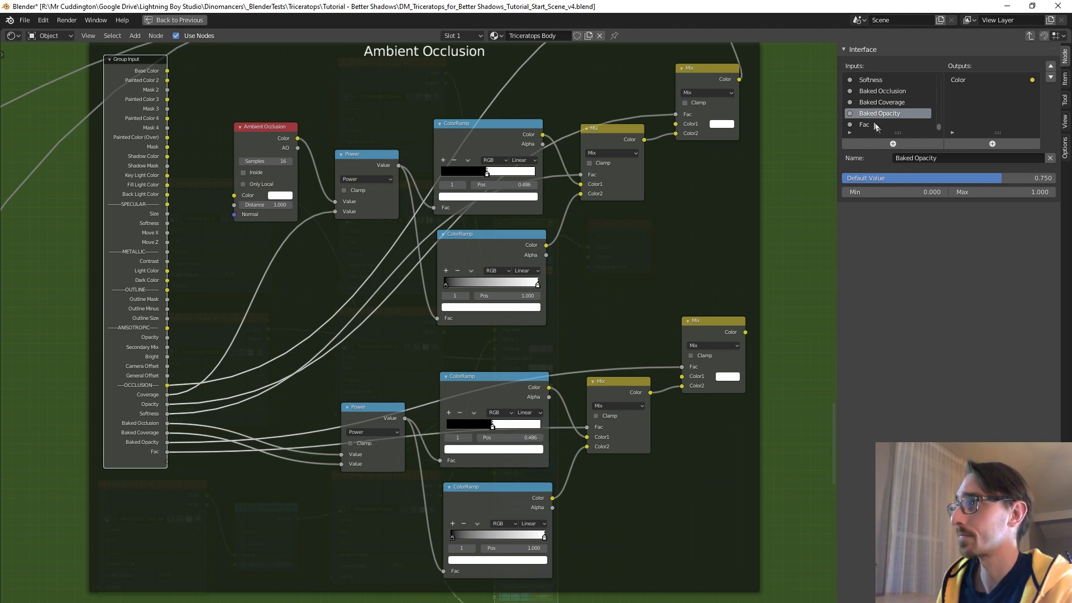
{"action": "left_click", "coordinate": [874, 125]}
{"action": "left_click", "coordinate": [947, 157]}
{"action": "type", "text": "B"}
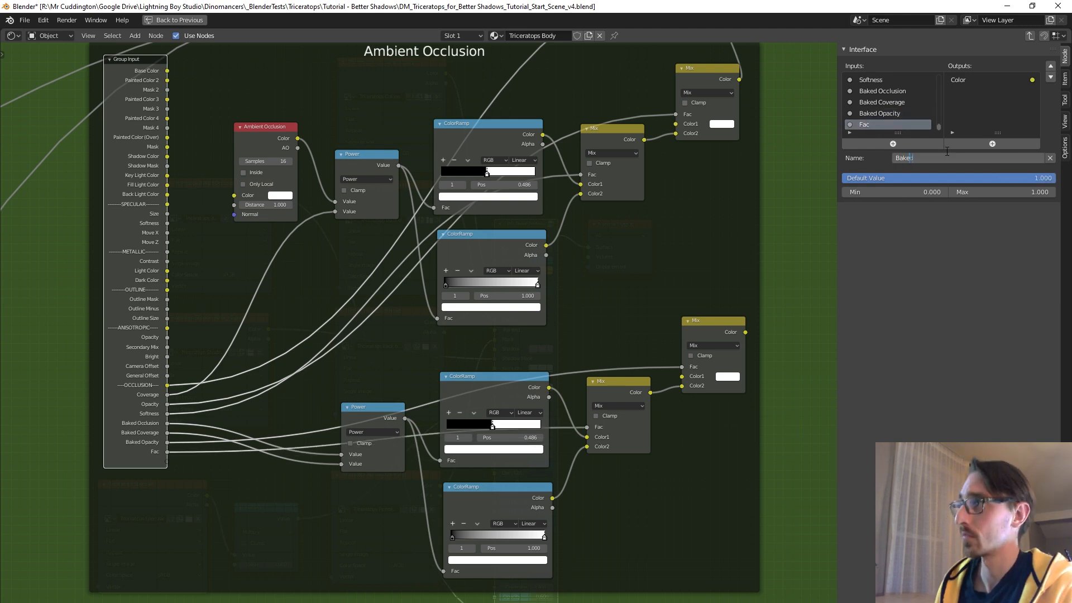
{"action": "type", "text": "aked Softness"}
{"action": "key", "text": "Return"}
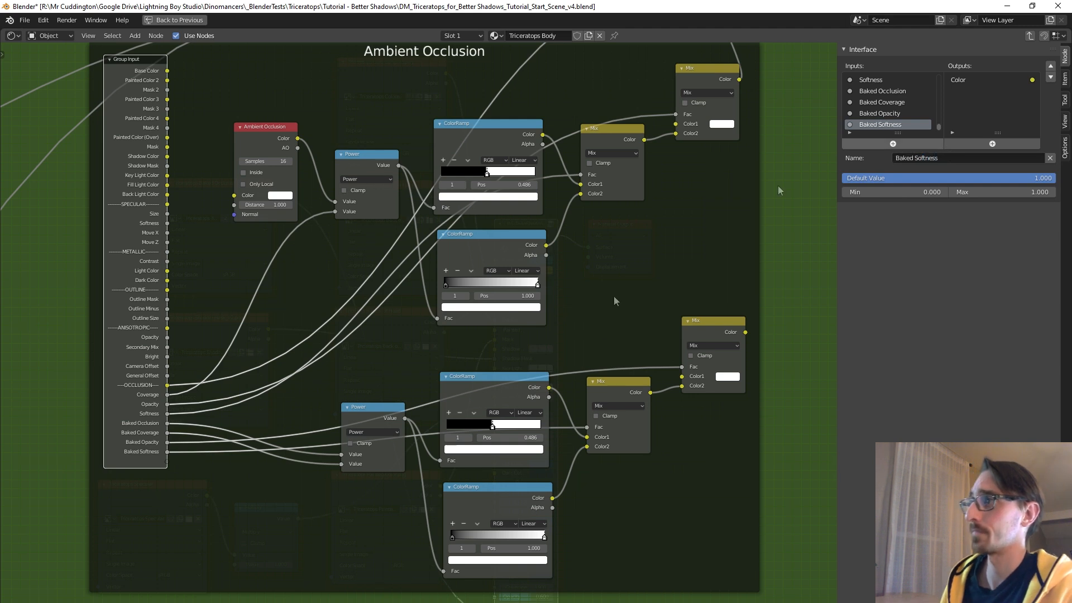
Step: Move the final Mix and Group Output nodes farther from the Ambient Occlusion frame to make room
{"action": "scroll", "coordinate": [646, 297], "scroll_direction": "down", "scroll_amount": 2}
{"action": "middle_click_drag", "start_coordinate": [636, 246], "coordinate": [534, 333]}
{"action": "scroll", "coordinate": [540, 329], "scroll_direction": "up", "scroll_amount": 1}
{"action": "left_click_drag", "start_coordinate": [493, 114], "coordinate": [630, 167]}
{"action": "left_click_drag", "start_coordinate": [520, 141], "coordinate": [702, 180]}
Step: Add a MixRGB node between the two occlusion chains and set its blending mode to Multiply
{"action": "key", "text": "shift+a"}
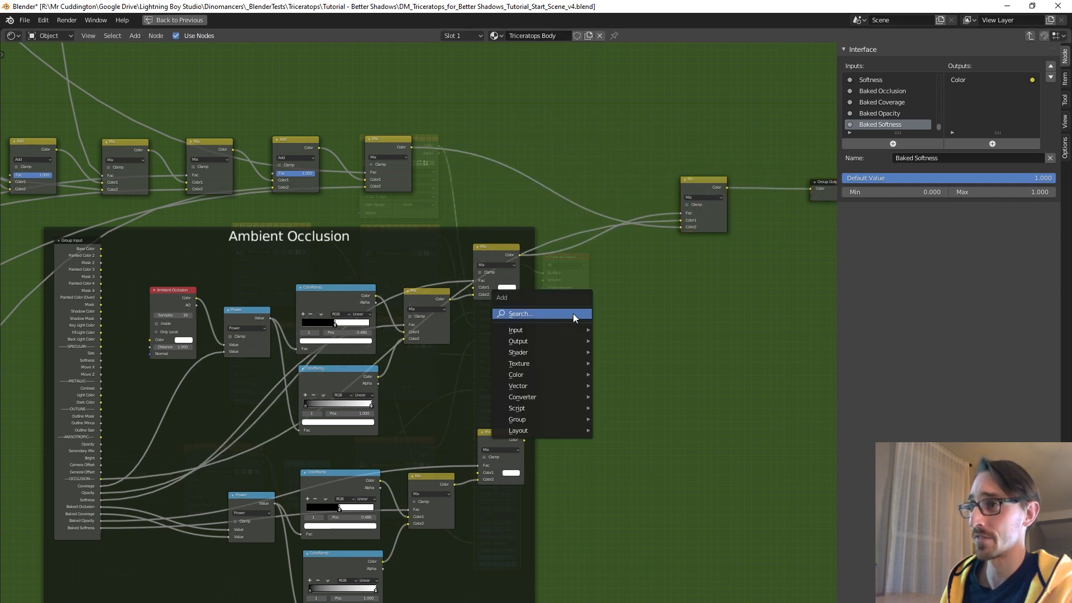
{"action": "left_click", "coordinate": [575, 311]}
{"action": "type", "text": "mix"}
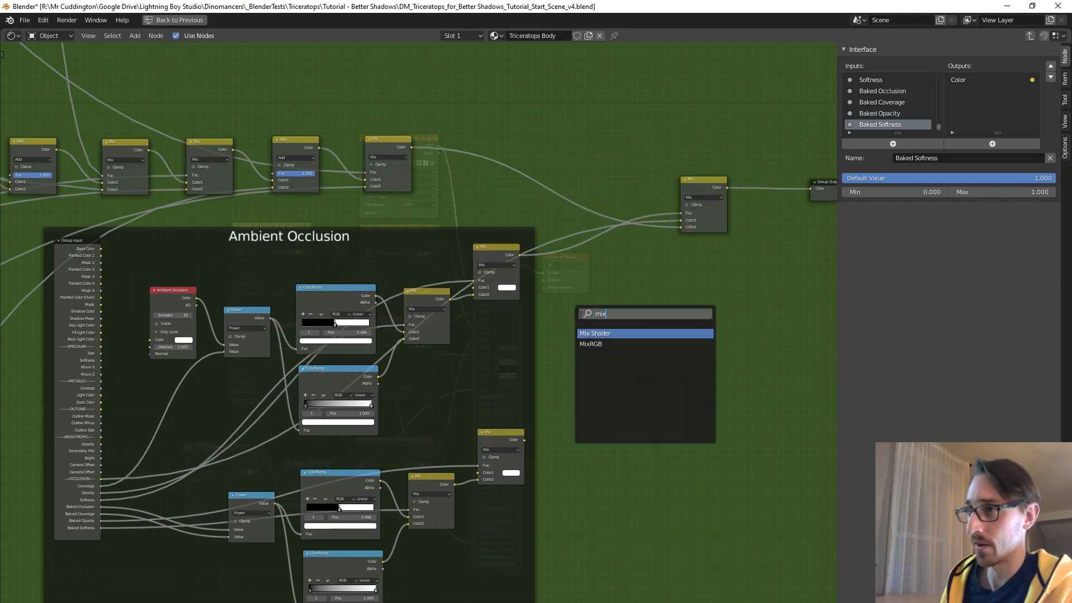
{"action": "left_click", "coordinate": [625, 344]}
{"action": "left_click", "coordinate": [549, 364]}
{"action": "left_click", "coordinate": [538, 354]}
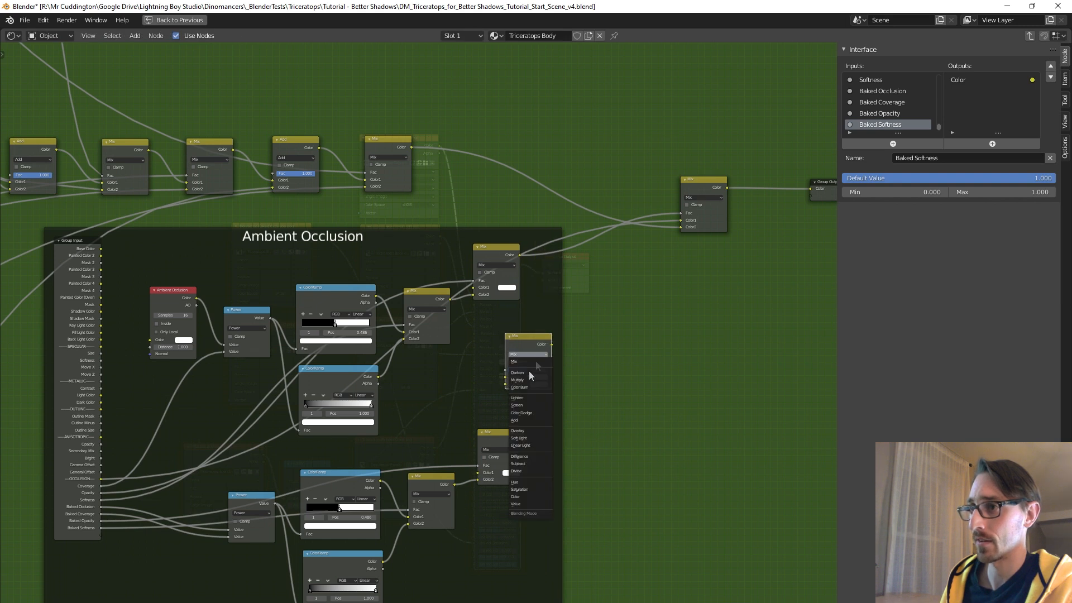
{"action": "left_click", "coordinate": [535, 379]}
Step: Reposition the Multiply node and connect the last Mix nodes of the original and baked chains to its Color1 and Color2
{"action": "scroll", "coordinate": [637, 332], "scroll_direction": "up", "scroll_amount": 2}
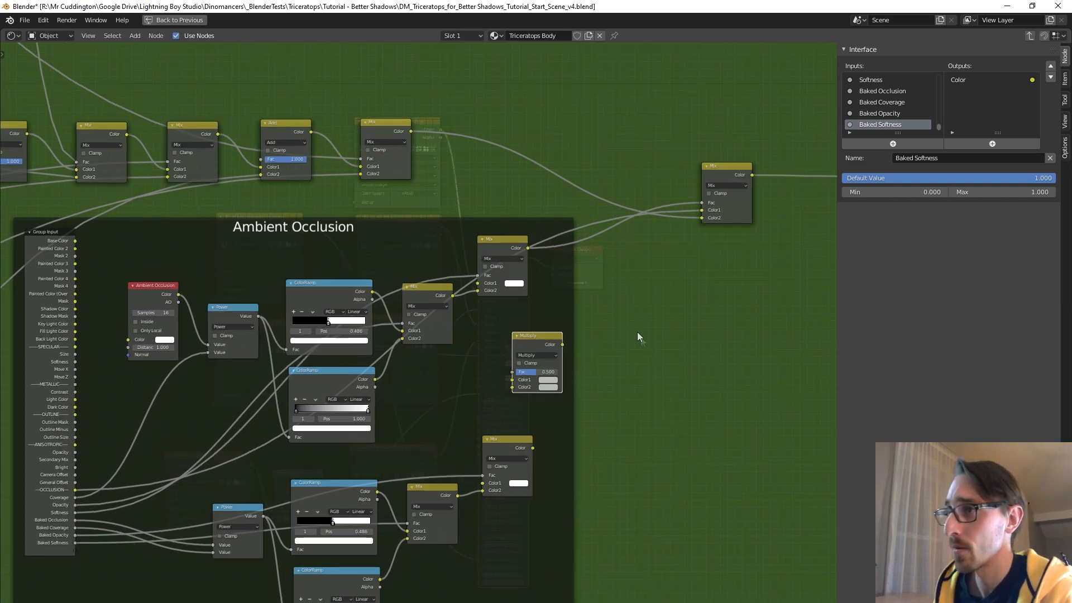
{"action": "left_click_drag", "start_coordinate": [480, 361], "coordinate": [604, 307]}
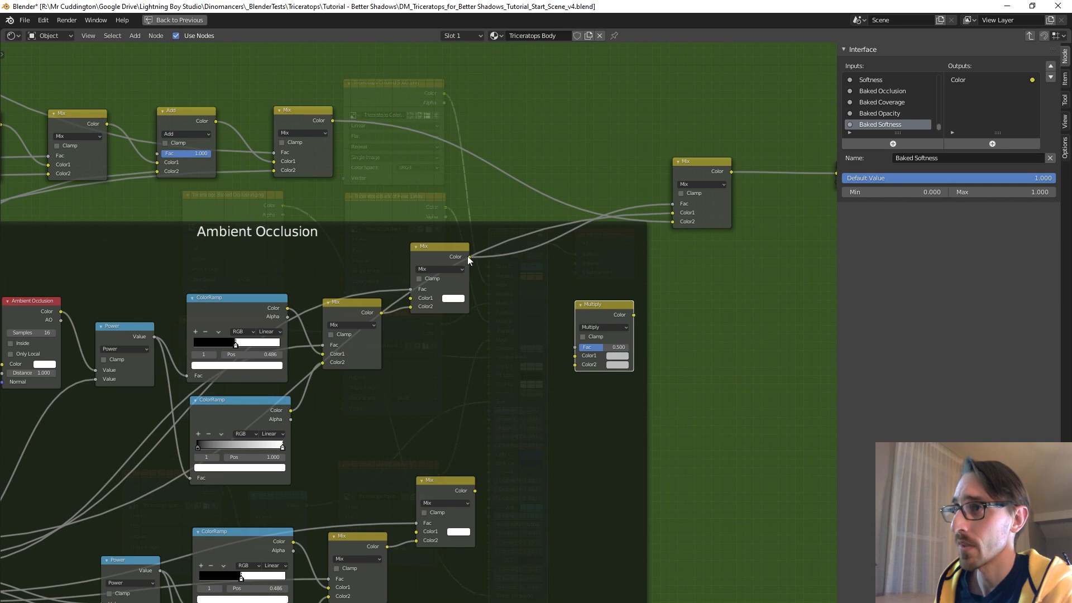
{"action": "left_click_drag", "start_coordinate": [467, 256], "coordinate": [572, 357]}
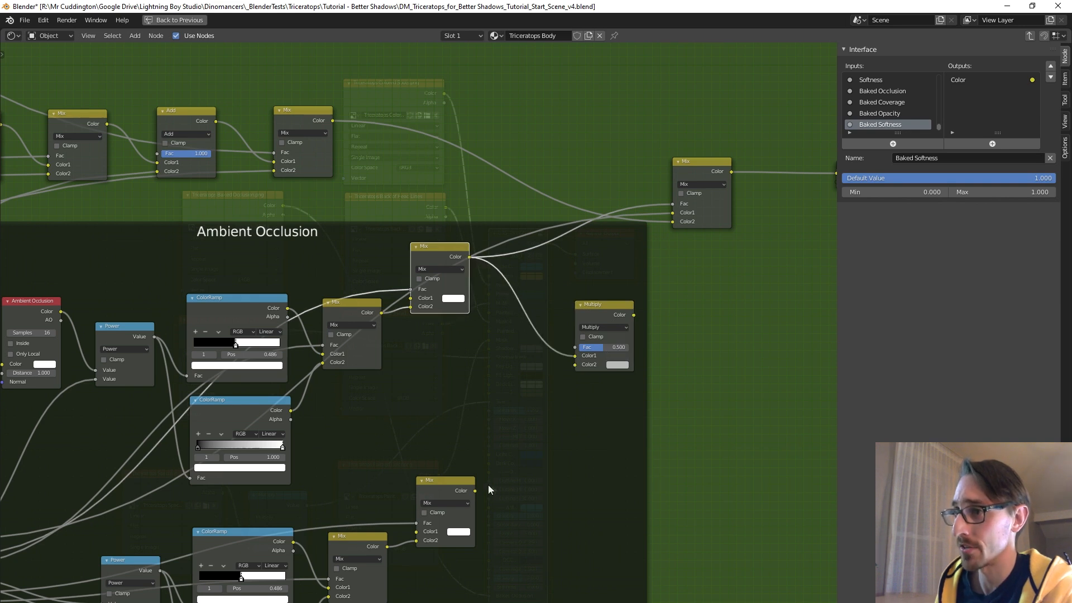
{"action": "left_click_drag", "start_coordinate": [475, 491], "coordinate": [575, 364]}
Step: Move the Multiply node closer to the chains, set its factor to 1.000 and connect its color to the final Mix node's factor
{"action": "scroll", "coordinate": [591, 377], "scroll_direction": "up", "scroll_amount": 2}
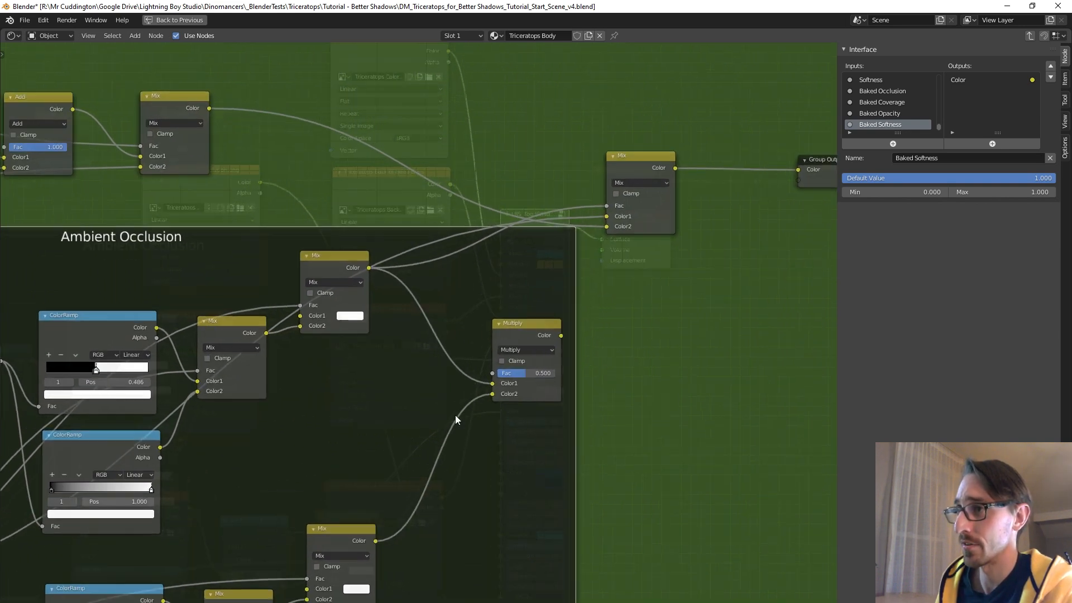
{"action": "key", "text": "g"}
{"action": "left_click", "coordinate": [395, 337]}
{"action": "left_click_drag", "start_coordinate": [473, 388], "coordinate": [485, 388]}
{"action": "scroll", "coordinate": [547, 363], "scroll_direction": "down", "scroll_amount": 6}
{"action": "middle_click_drag", "start_coordinate": [524, 311], "coordinate": [564, 335]}
{"action": "left_click_drag", "start_coordinate": [608, 230], "coordinate": [485, 188]}
{"action": "left_click_drag", "start_coordinate": [505, 360], "coordinate": [475, 225]}
Step: Move the final Mix and Group Output nodes closer to the end of the node chain above the Ambient Occlusion frame
{"action": "left_click_drag", "start_coordinate": [495, 186], "coordinate": [459, 184]}
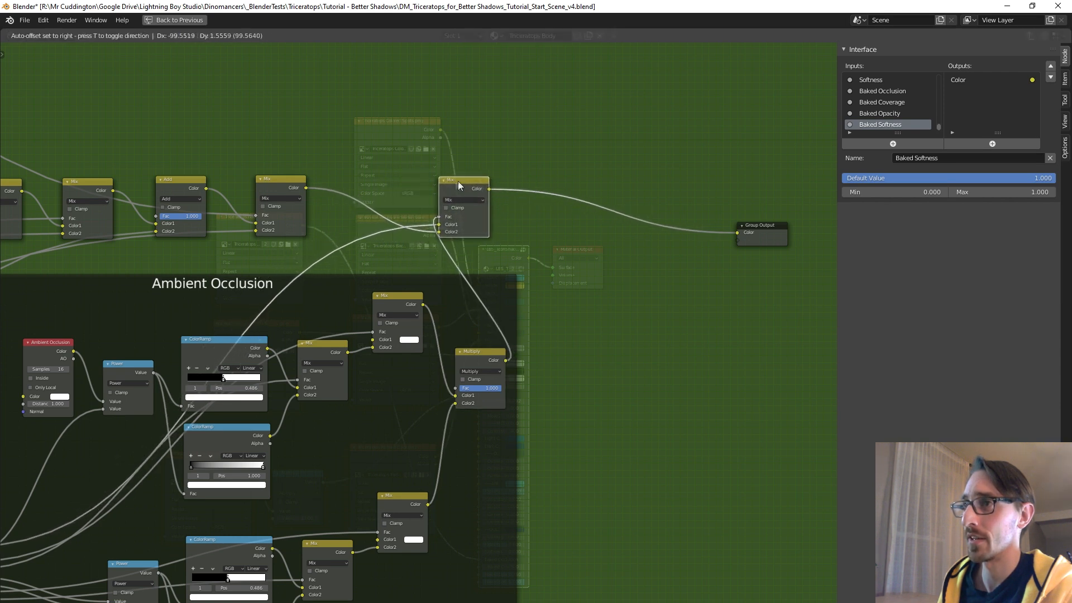
{"action": "left_click_drag", "start_coordinate": [779, 233], "coordinate": [565, 199]}
{"action": "scroll", "coordinate": [541, 277], "scroll_direction": "down", "scroll_amount": 5}
{"action": "middle_click_drag", "start_coordinate": [419, 195], "coordinate": [617, 211]}
{"action": "left_click_drag", "start_coordinate": [605, 194], "coordinate": [739, 254]}
{"action": "left_click", "coordinate": [618, 236]}
{"action": "left_click_drag", "start_coordinate": [618, 242], "coordinate": [769, 268]}
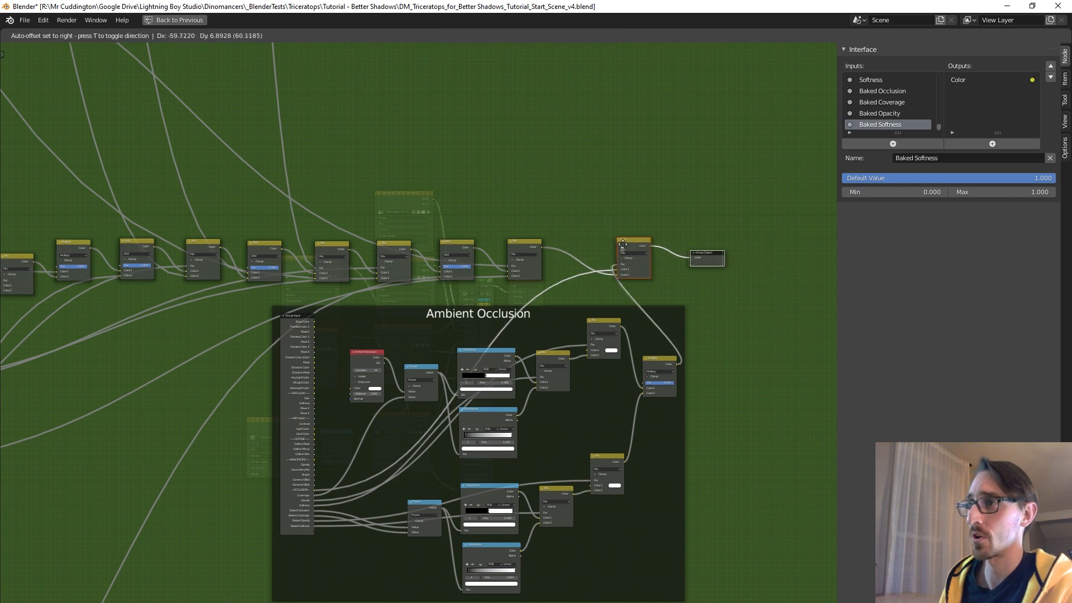
Step: Restore the full workspace layout, enlarge the 3D viewport and show the Triceratops Body material's occlusion settings
{"action": "key", "text": "ctrl+space"}
{"action": "middle_click_drag", "start_coordinate": [502, 193], "coordinate": [499, 159]}
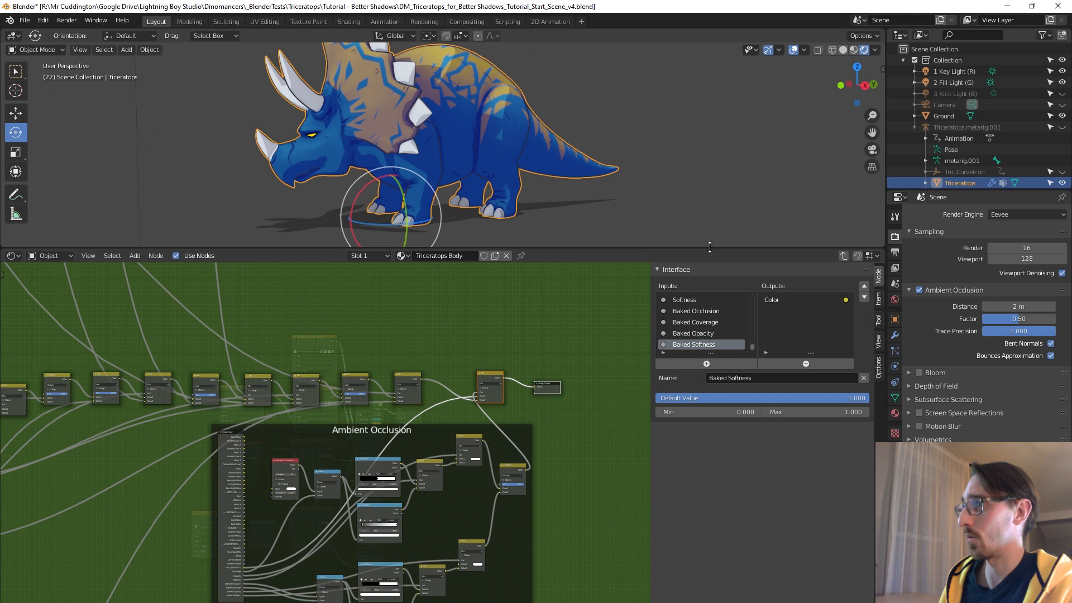
{"action": "left_click_drag", "start_coordinate": [714, 249], "coordinate": [949, 350]}
{"action": "scroll", "coordinate": [998, 378], "scroll_direction": "down", "scroll_amount": 3}
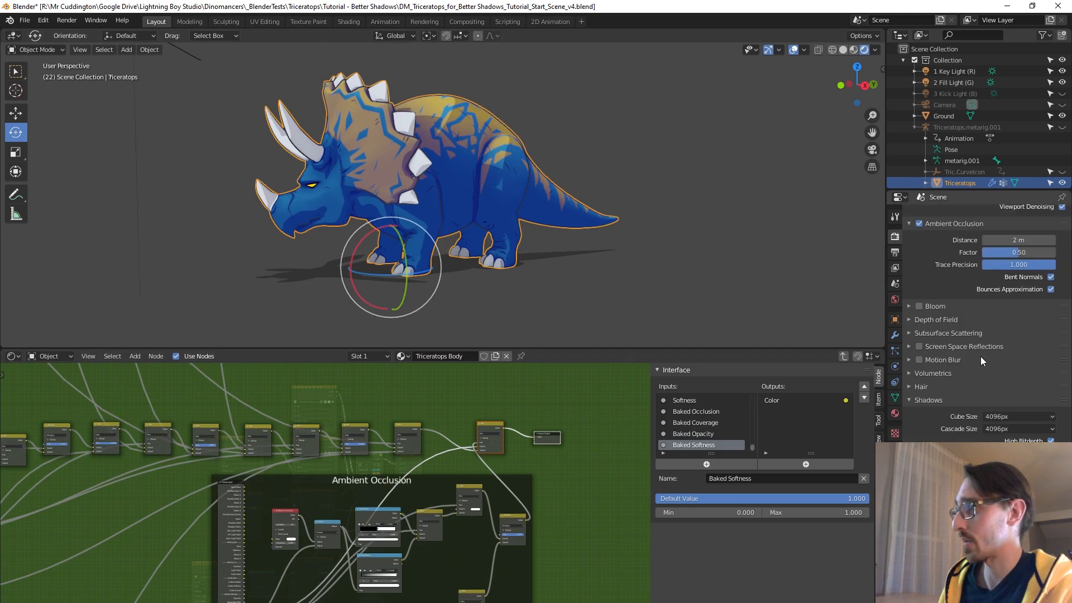
{"action": "left_click", "coordinate": [893, 407]}
{"action": "scroll", "coordinate": [961, 406], "scroll_direction": "down", "scroll_amount": 10}
Step: Try Baked Coverage values of 1.700 and 0.700 while viewing the triceratops from its other side
{"action": "middle_click_drag", "start_coordinate": [619, 254], "coordinate": [184, 190]}
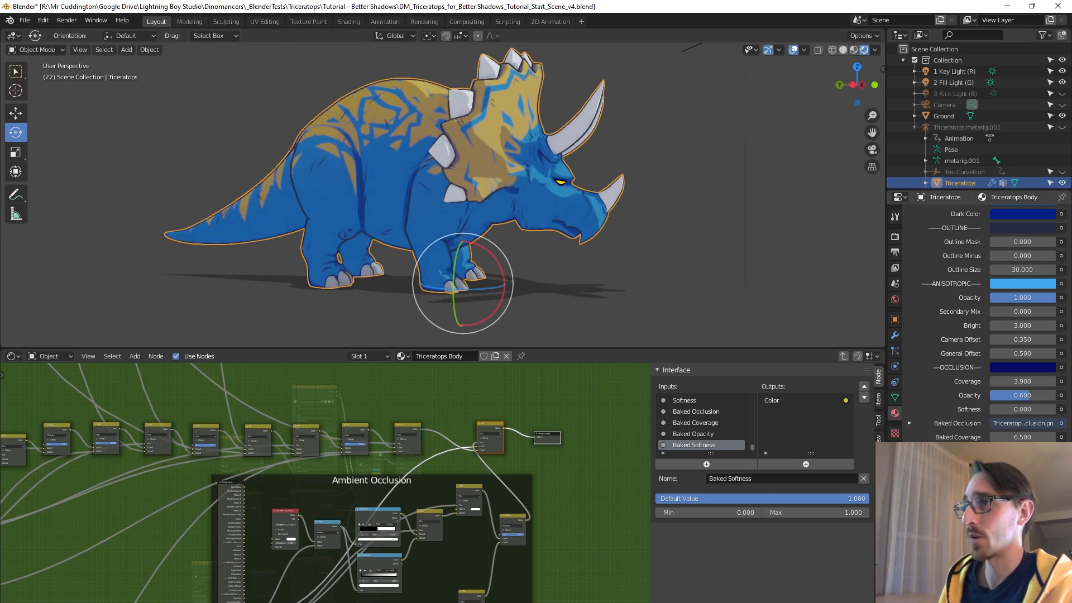
{"action": "mouse_move", "coordinate": [1021, 437]}
{"action": "left_mouse_down"}
{"action": "mouse_move", "coordinate": [977, 437]}
{"action": "mouse_move", "coordinate": [1011, 437]}
{"action": "left_mouse_up"}
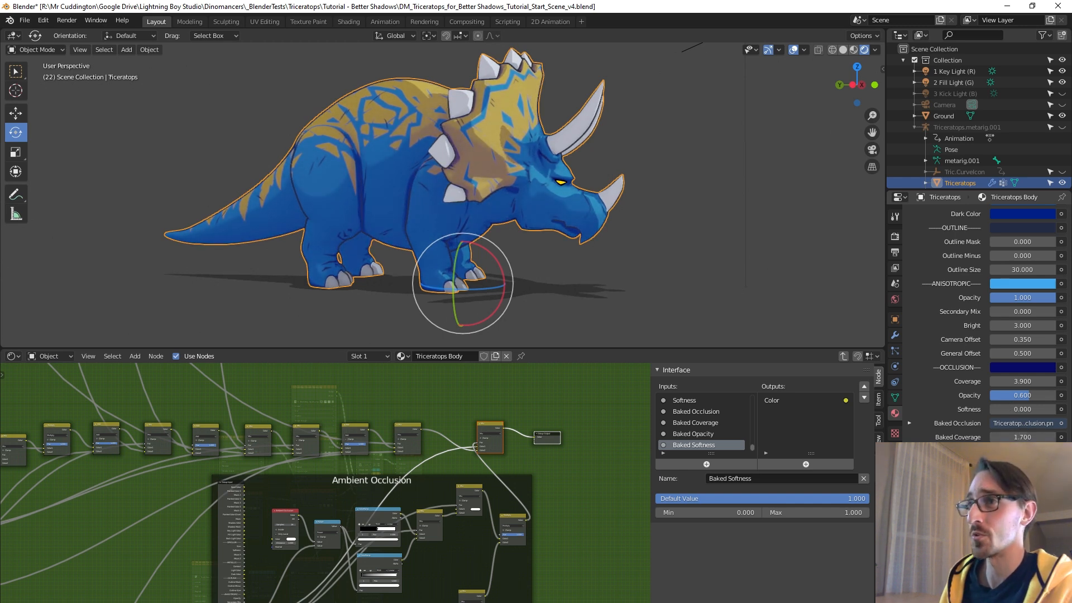
{"action": "middle_click_drag", "start_coordinate": [552, 197], "coordinate": [568, 170]}
{"action": "scroll", "coordinate": [568, 170], "scroll_direction": "up", "scroll_amount": 3}
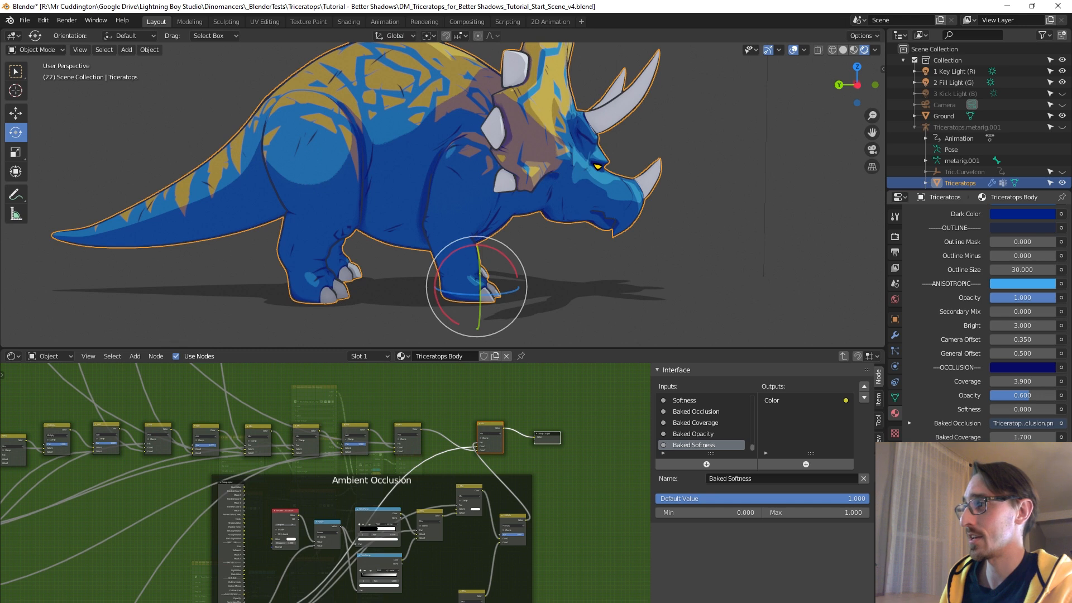
{"action": "left_click_drag", "start_coordinate": [1015, 438], "coordinate": [959, 437]}
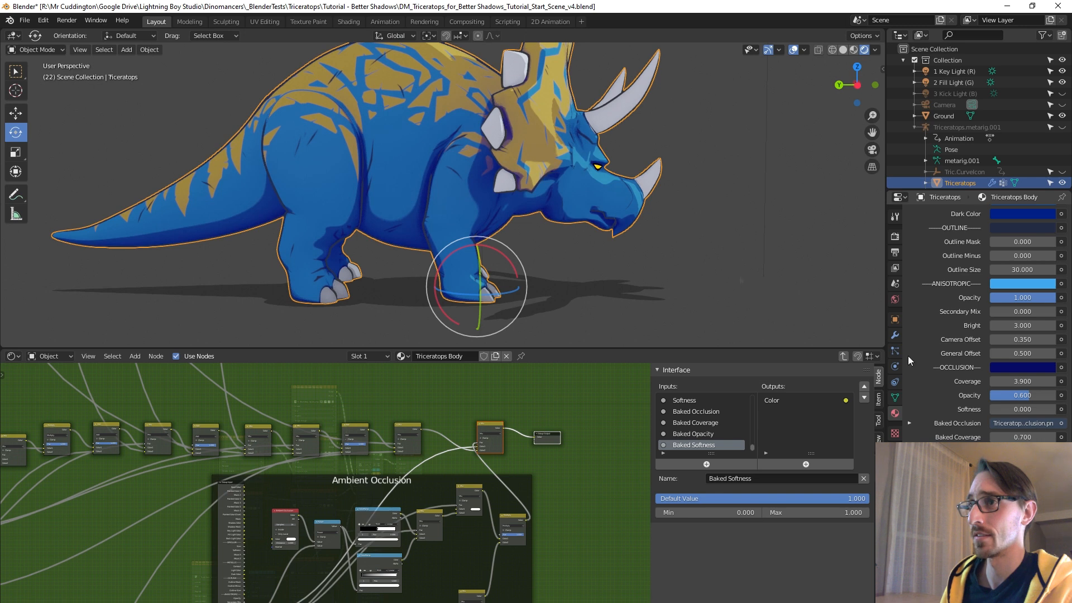
Step: Examine the combined occlusion shading on the triceratops' belly, legs and head from several angles and distances
{"action": "scroll", "coordinate": [501, 231], "scroll_direction": "up", "scroll_amount": 10}
{"action": "scroll", "coordinate": [507, 196], "scroll_direction": "down", "scroll_amount": 10}
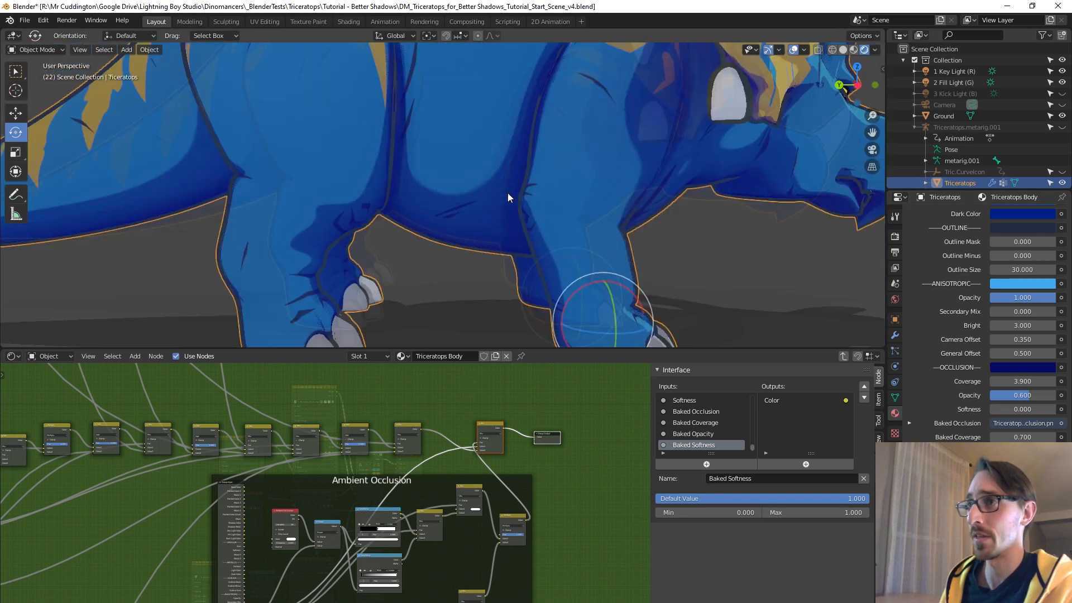
{"action": "middle_click_drag", "start_coordinate": [508, 195], "coordinate": [833, 294]}
{"action": "scroll", "coordinate": [833, 294], "scroll_direction": "up", "scroll_amount": 3}
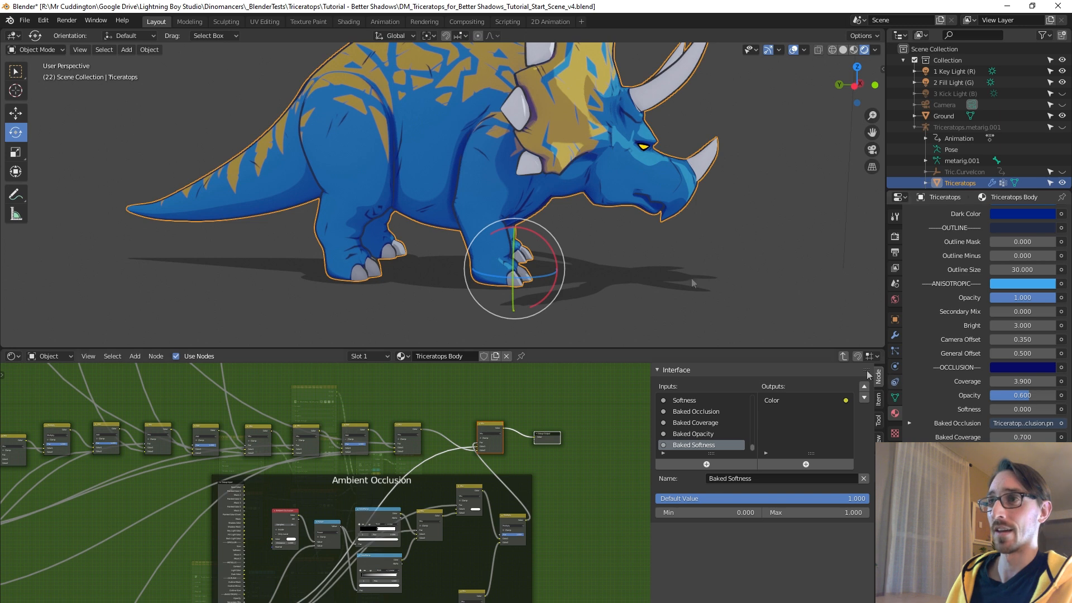
{"action": "scroll", "coordinate": [634, 227], "scroll_direction": "down", "scroll_amount": 3}
{"action": "scroll", "coordinate": [634, 227], "scroll_direction": "up", "scroll_amount": 3}
{"action": "middle_click_drag", "start_coordinate": [615, 227], "coordinate": [619, 229]}
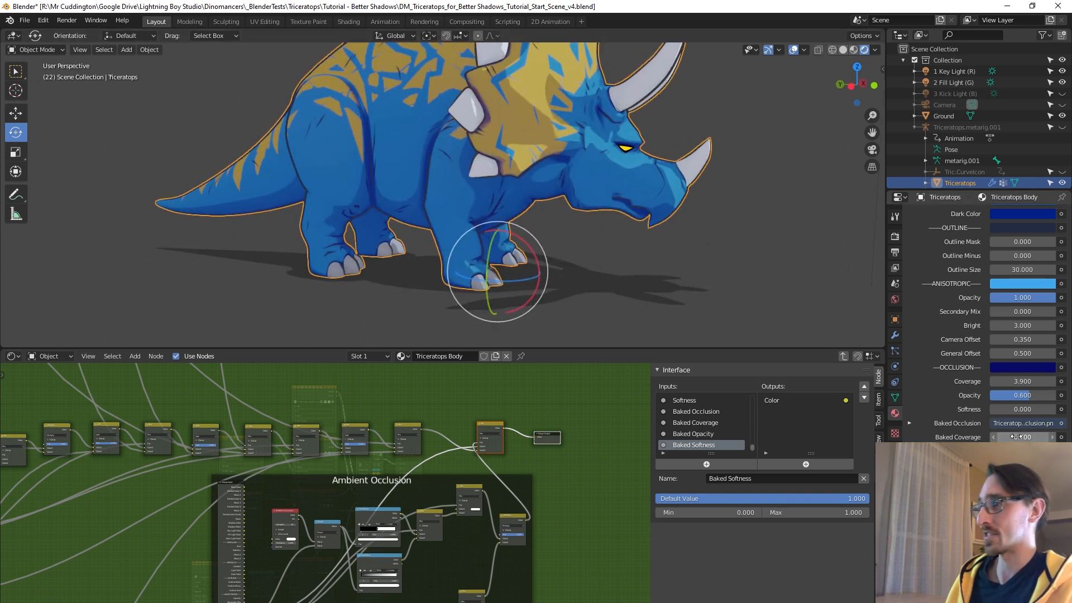
{"action": "middle_click_drag", "start_coordinate": [718, 223], "coordinate": [654, 176]}
{"action": "scroll", "coordinate": [638, 210], "scroll_direction": "down", "scroll_amount": 2}
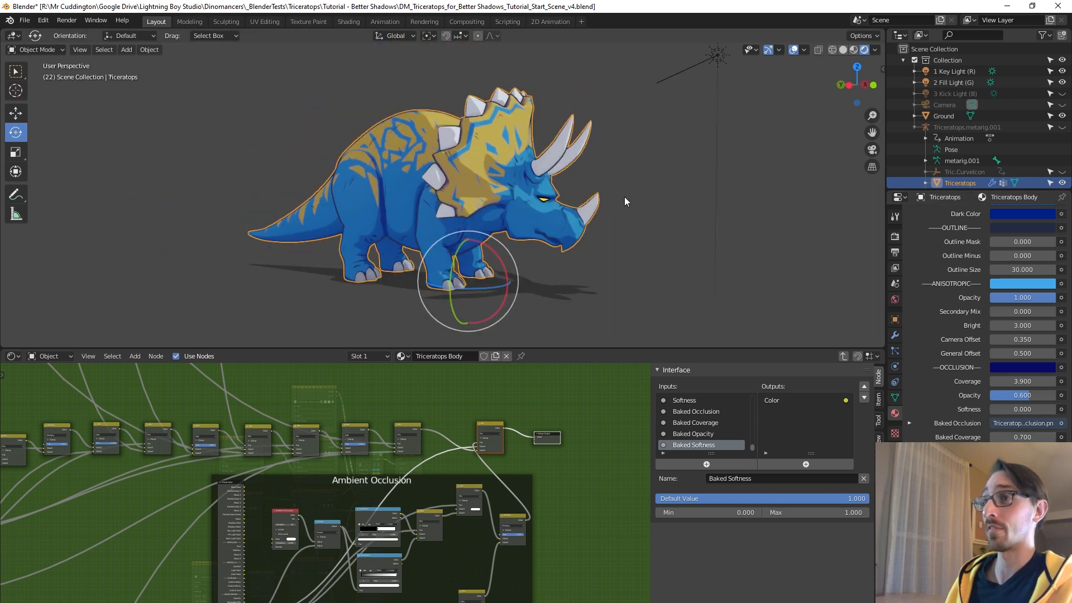
Step: Rotate 1 Key Light (R) by trackball angles of -13.8° and -1.15°, and reselect the triceratops to check its shading
{"action": "left_click", "coordinate": [722, 63]}
{"action": "left_click_drag", "start_coordinate": [721, 62], "coordinate": [727, 56]}
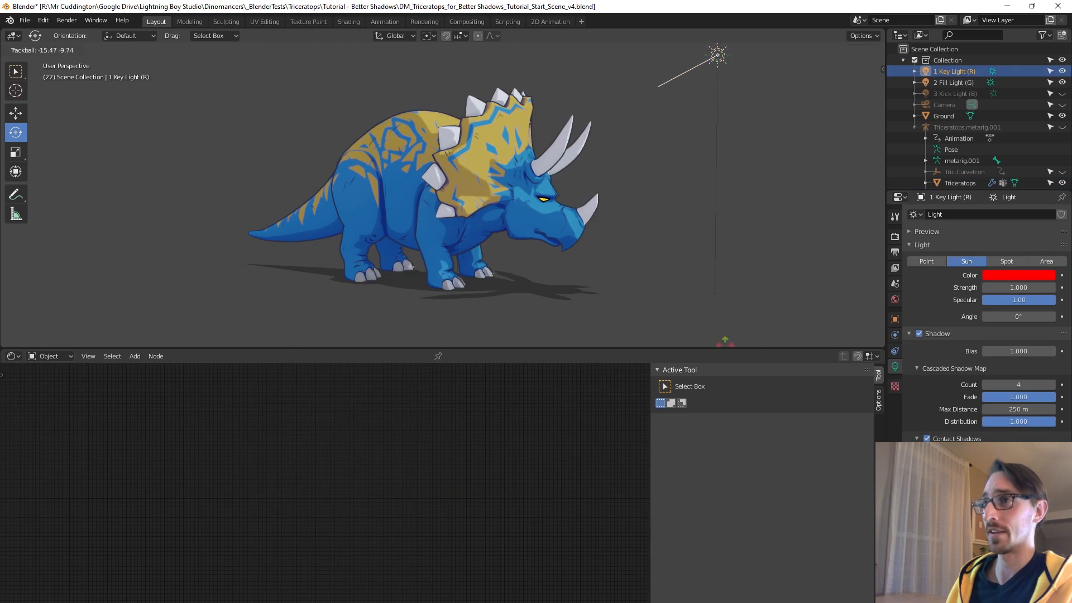
{"action": "left_click", "coordinate": [589, 231]}
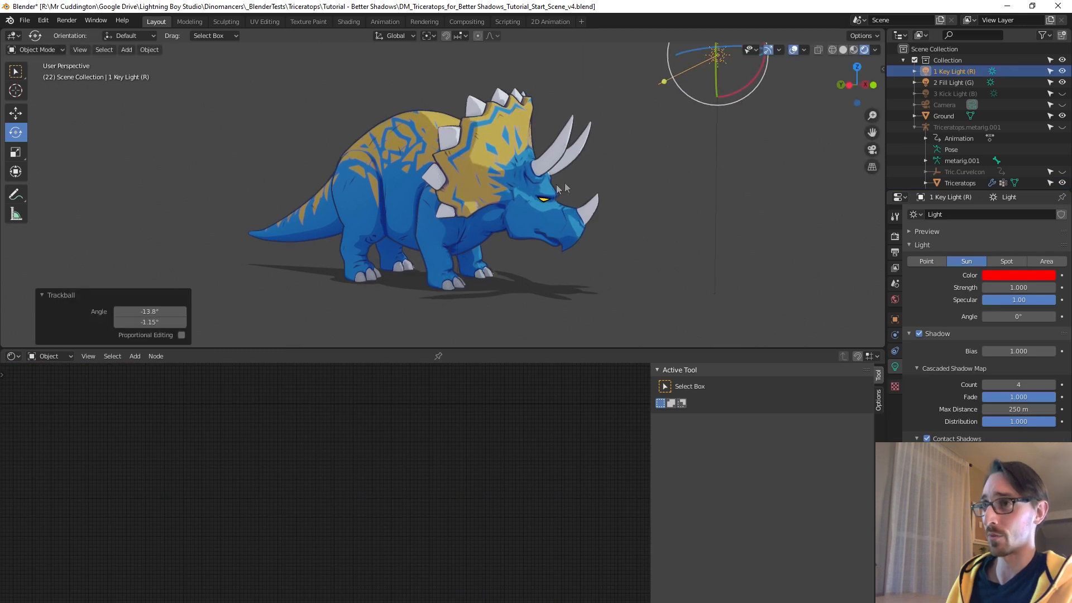
{"action": "middle_click_drag", "start_coordinate": [564, 183], "coordinate": [611, 179]}
{"action": "left_click", "coordinate": [413, 183]}
{"action": "scroll", "coordinate": [400, 236], "scroll_direction": "up", "scroll_amount": 4}
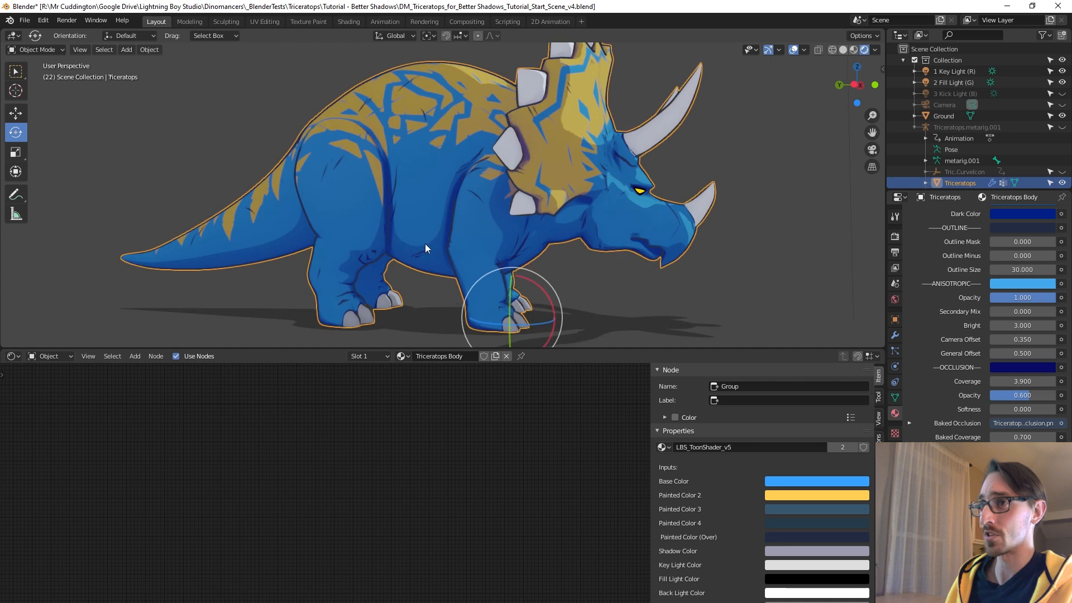
{"action": "scroll", "coordinate": [642, 258], "scroll_direction": "down", "scroll_amount": 2}
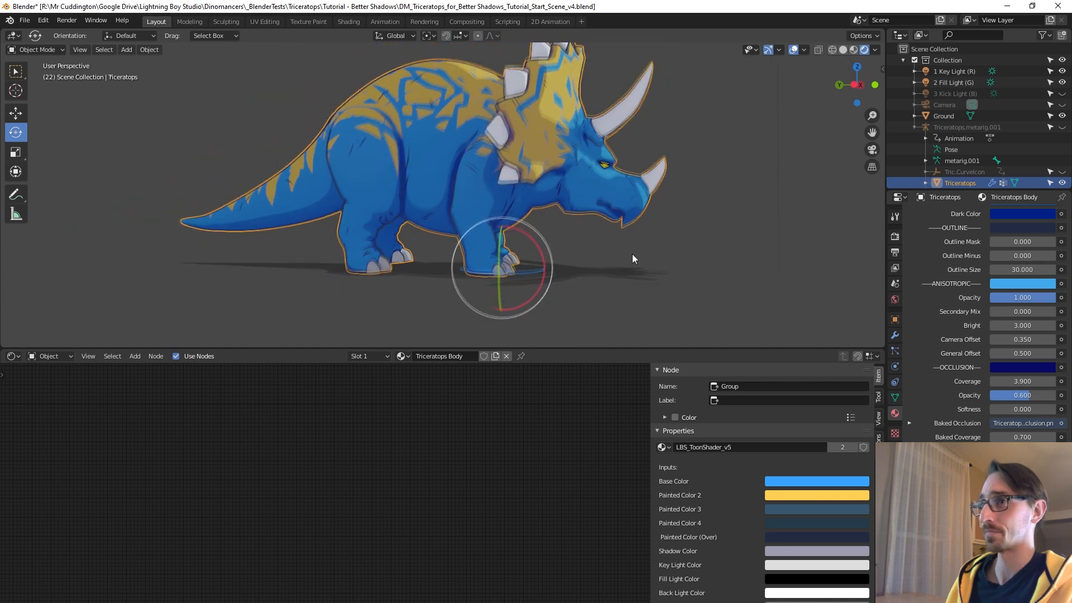
{"action": "middle_click_drag", "start_coordinate": [455, 179], "coordinate": [422, 70]}
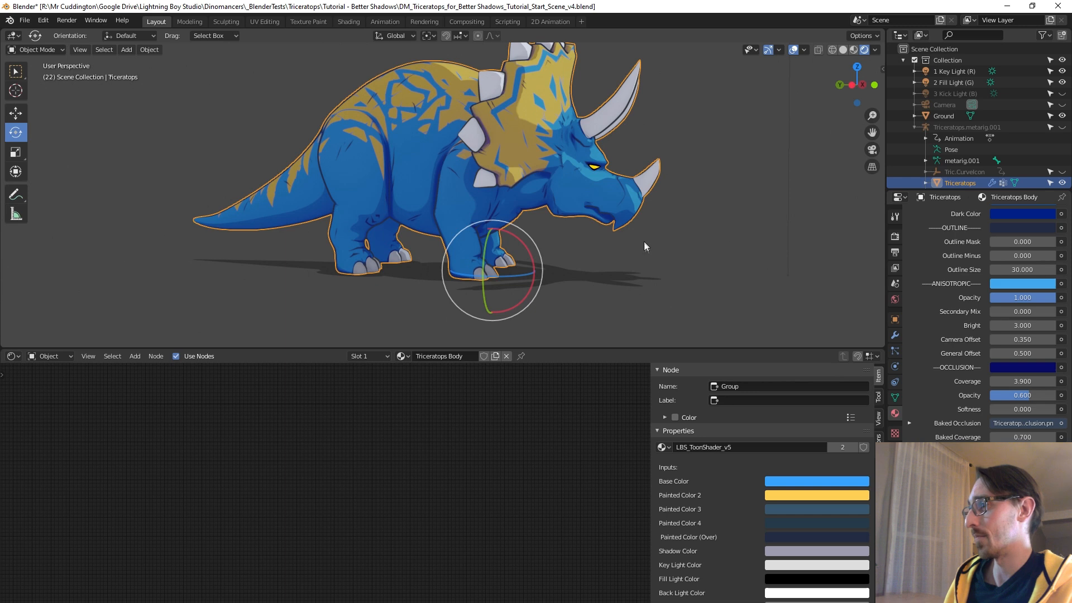
Step: Rotate 1 Key Light (R) by trackball angles of -11.5° and 47.6° and reselect the triceratops to inspect its opposite side
{"action": "middle_click_drag", "start_coordinate": [647, 220], "coordinate": [393, 191]}
{"action": "left_click", "coordinate": [207, 89]}
{"action": "left_click_drag", "start_coordinate": [193, 62], "coordinate": [230, 57]}
{"action": "scroll", "coordinate": [402, 114], "scroll_direction": "up", "scroll_amount": 3}
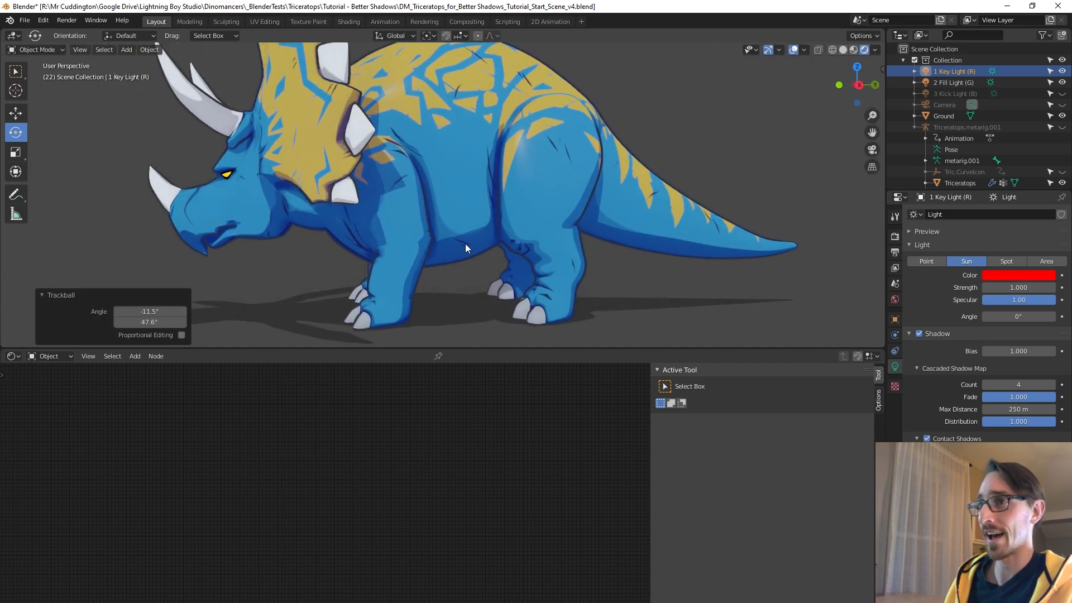
{"action": "left_click", "coordinate": [635, 224]}
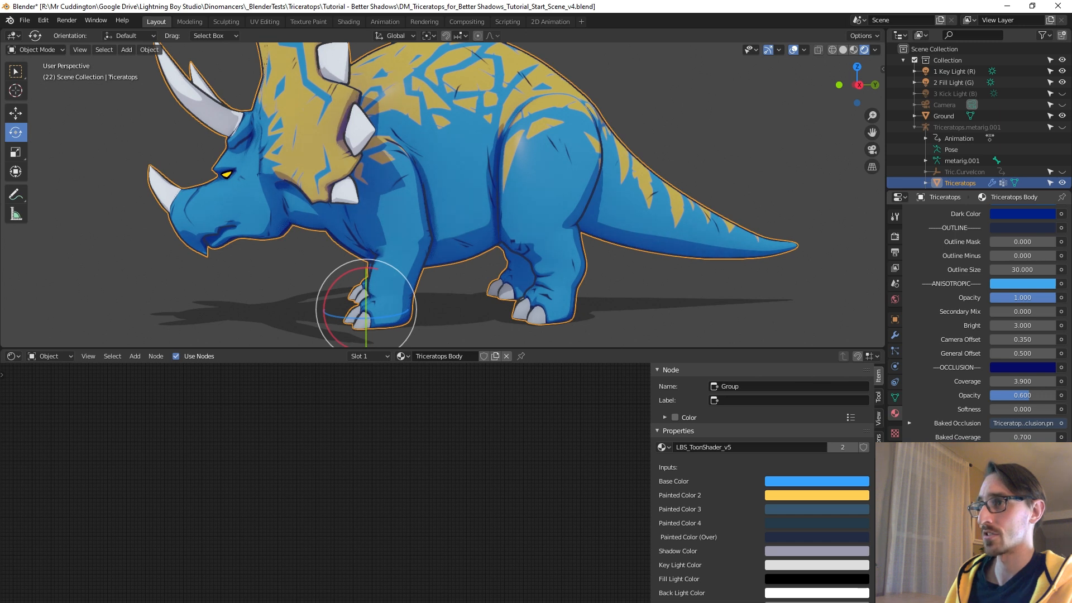
{"action": "scroll", "coordinate": [660, 266], "scroll_direction": "up", "scroll_amount": 4}
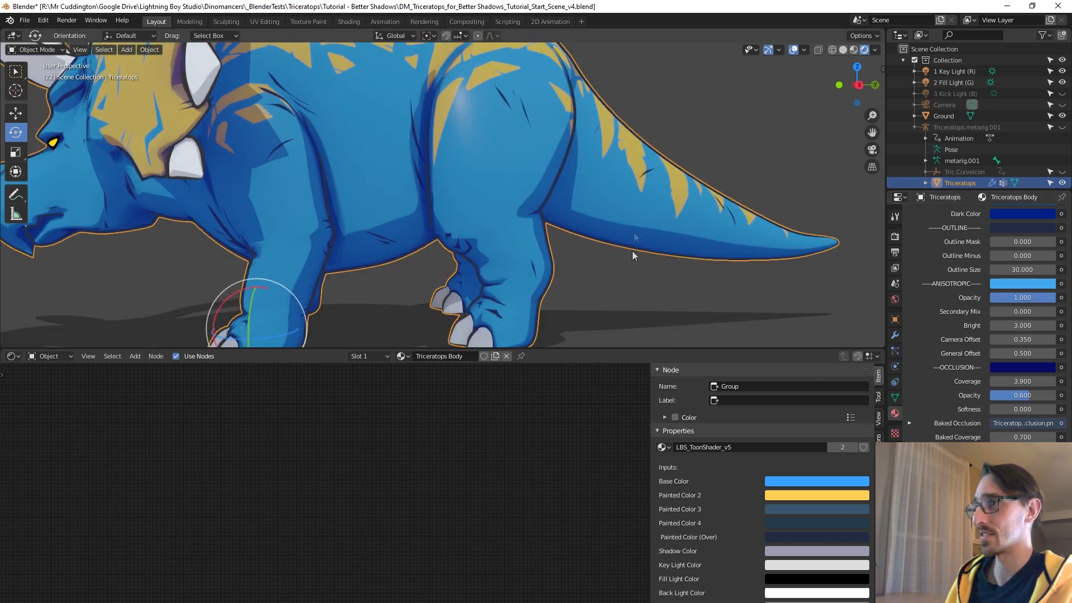
{"action": "scroll", "coordinate": [514, 232], "scroll_direction": "down", "scroll_amount": 4}
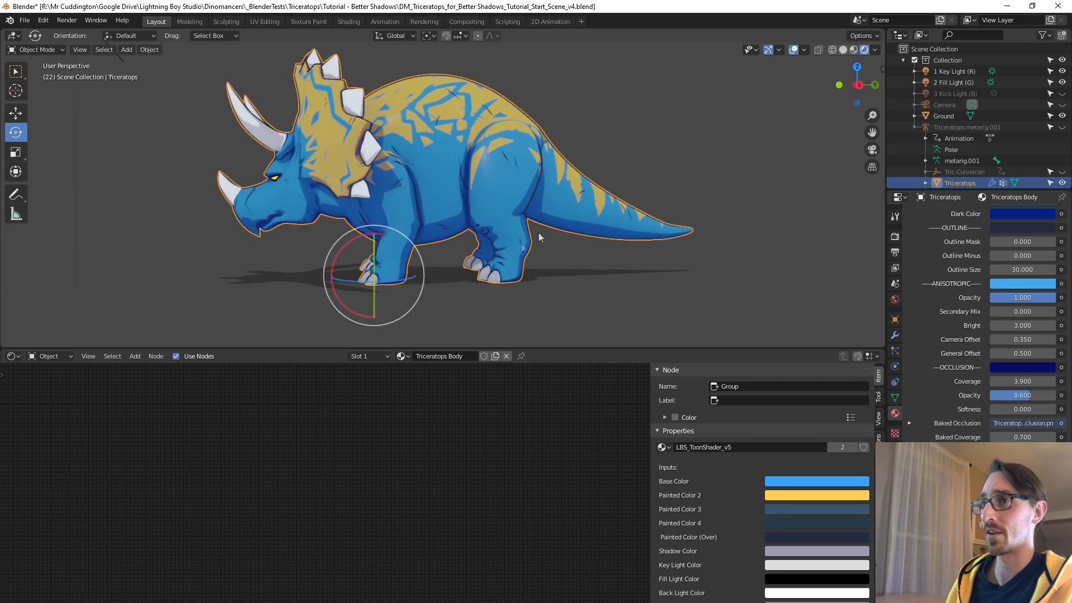
Step: Set the material's Baked Coverage to 1.200 and check the occlusion on the triceratops' shoulder, belly and legs
{"action": "left_click_drag", "start_coordinate": [1022, 437], "coordinate": [1045, 438]}
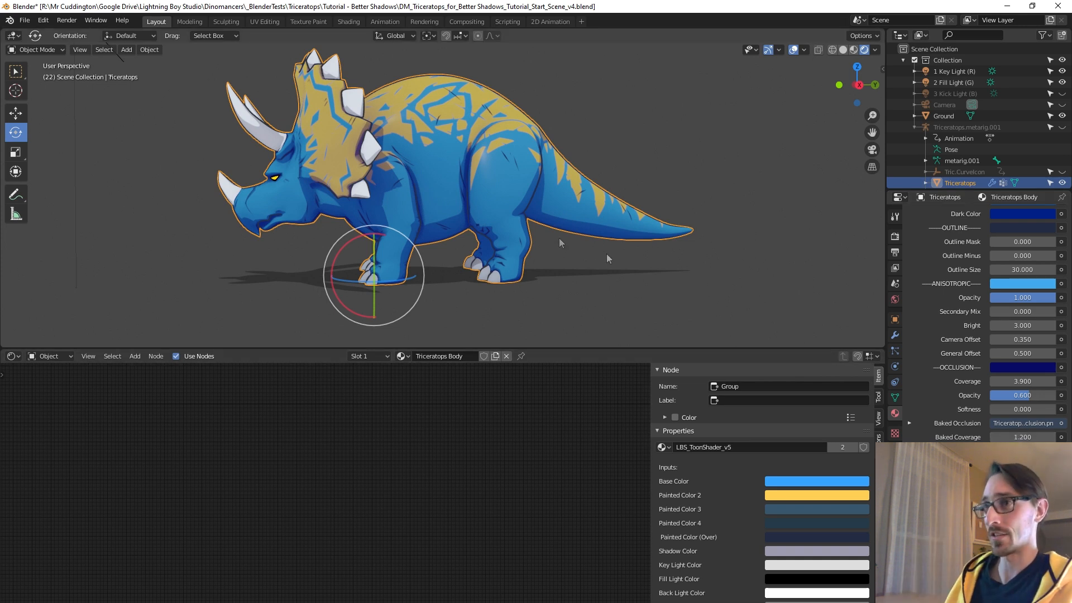
{"action": "mouse_move", "coordinate": [391, 164]}
{"action": "middle_mouse_down"}
{"action": "mouse_move", "coordinate": [577, 158]}
{"action": "mouse_move", "coordinate": [377, 156]}
{"action": "middle_mouse_up"}
{"action": "scroll", "coordinate": [427, 158], "scroll_direction": "up", "scroll_amount": 3}
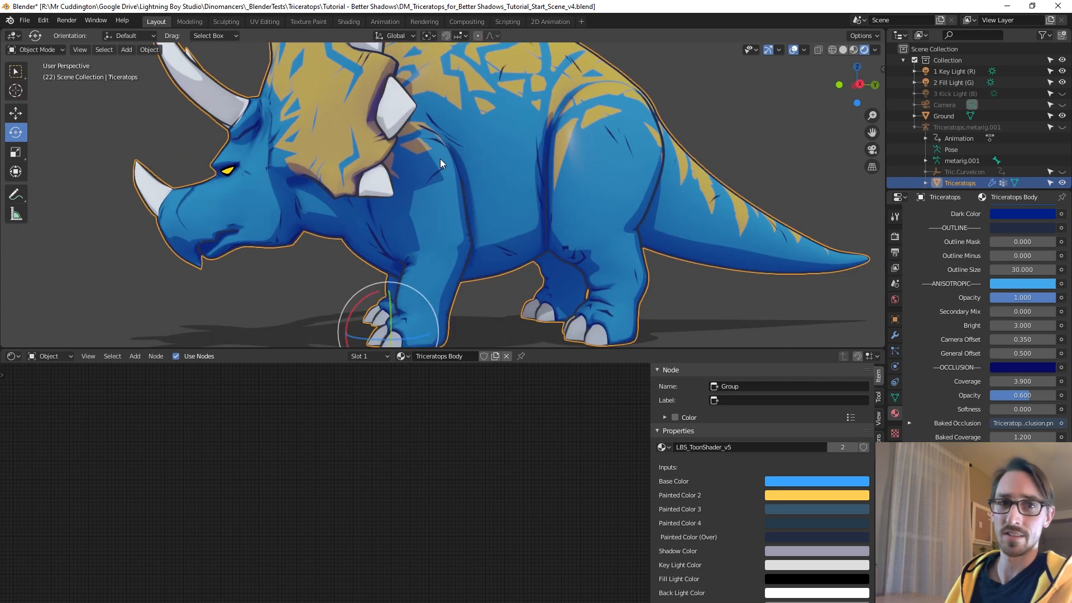
{"action": "scroll", "coordinate": [492, 154], "scroll_direction": "down", "scroll_amount": 2}
{"action": "scroll", "coordinate": [497, 160], "scroll_direction": "down", "scroll_amount": 1}
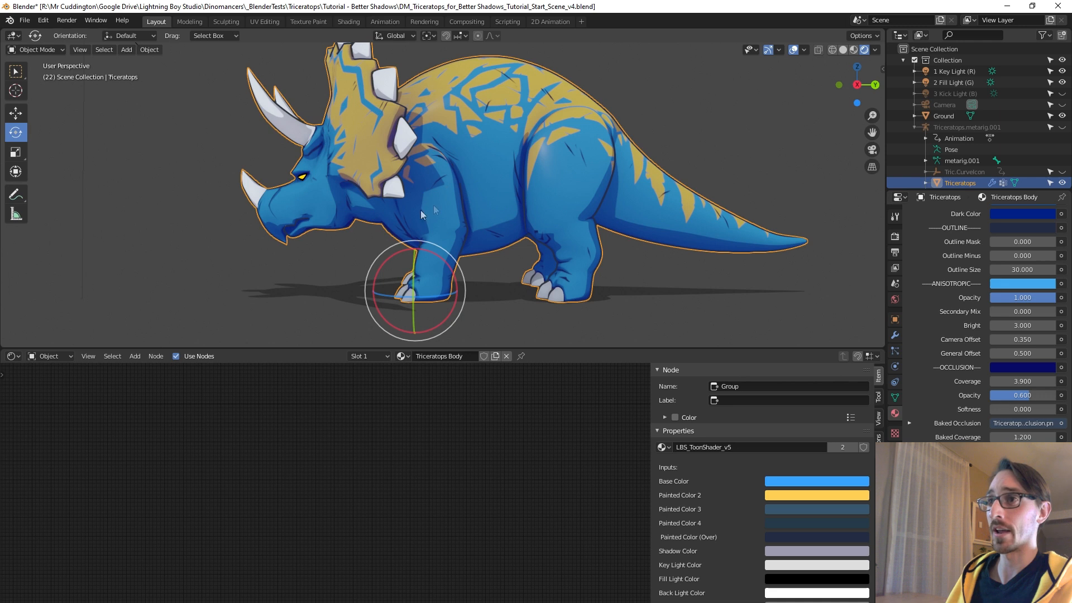
{"action": "scroll", "coordinate": [531, 227], "scroll_direction": "up", "scroll_amount": 2}
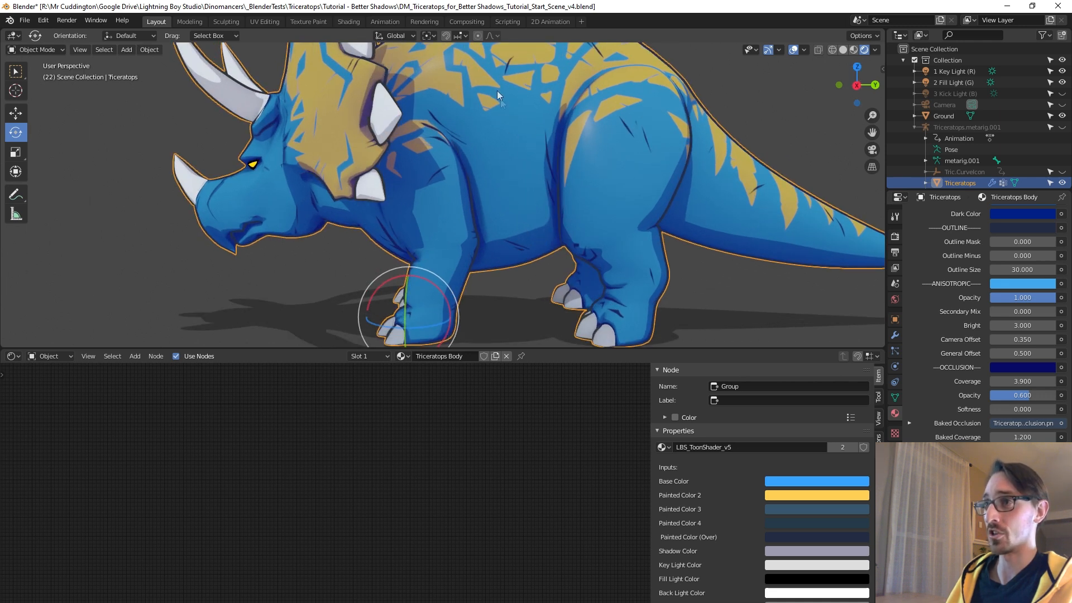
{"action": "scroll", "coordinate": [521, 226], "scroll_direction": "down", "scroll_amount": 2}
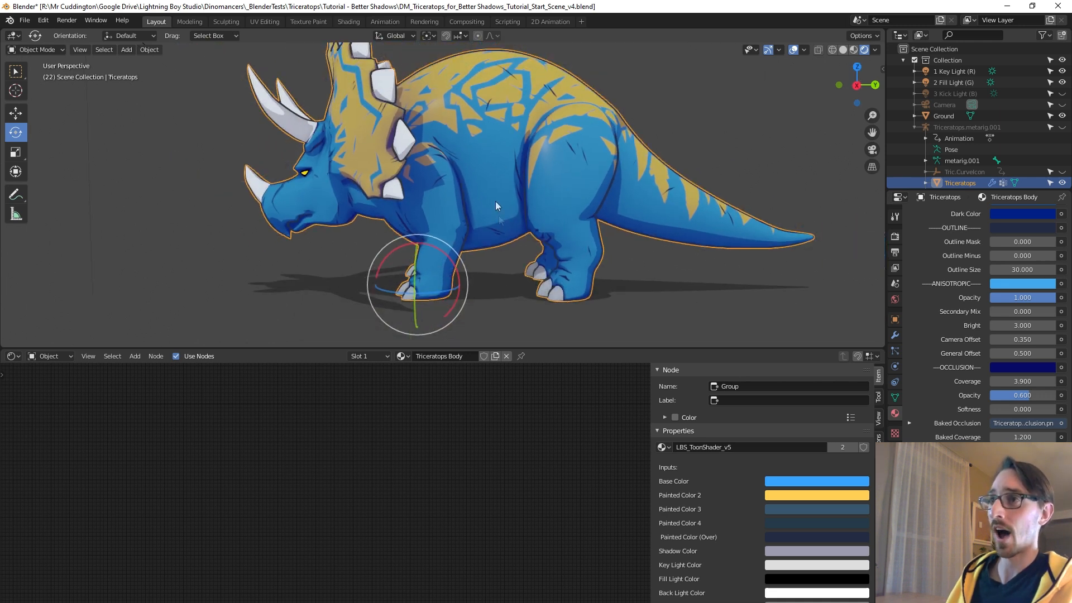
Step: Enter the toon shader node group and move the Ambient Occlusion frame away from the final Mix node to make room
{"action": "key", "text": "Tab"}
{"action": "scroll", "coordinate": [439, 477], "scroll_direction": "down", "scroll_amount": 2}
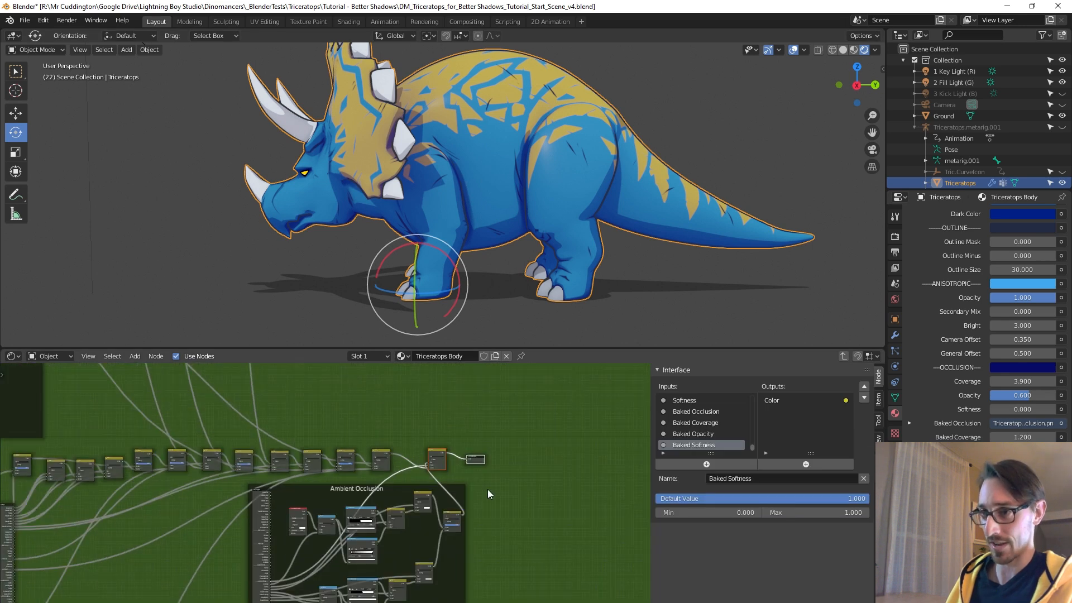
{"action": "scroll", "coordinate": [407, 447], "scroll_direction": "up", "scroll_amount": 1}
{"action": "left_click_drag", "start_coordinate": [311, 495], "coordinate": [254, 502]}
{"action": "scroll", "coordinate": [415, 505], "scroll_direction": "up", "scroll_amount": 4}
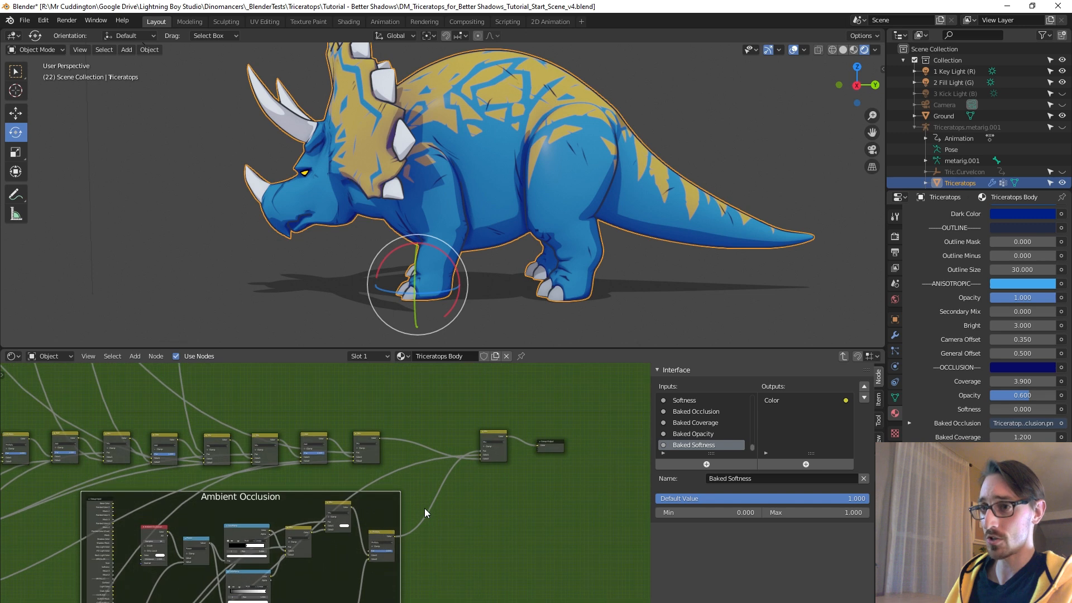
{"action": "middle_click_drag", "start_coordinate": [406, 544], "coordinate": [361, 479]}
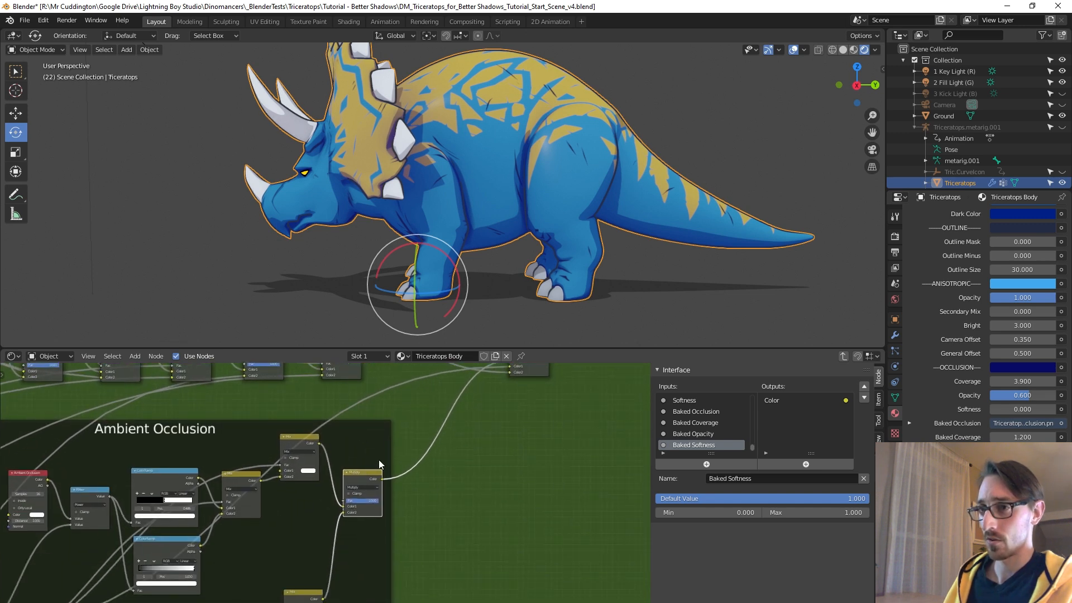
Step: Duplicate the original occlusion chain's last Mix node and insert the copy between the Multiply node and the final Mix node, with the node editor maximized
{"action": "left_click", "coordinate": [290, 443]}
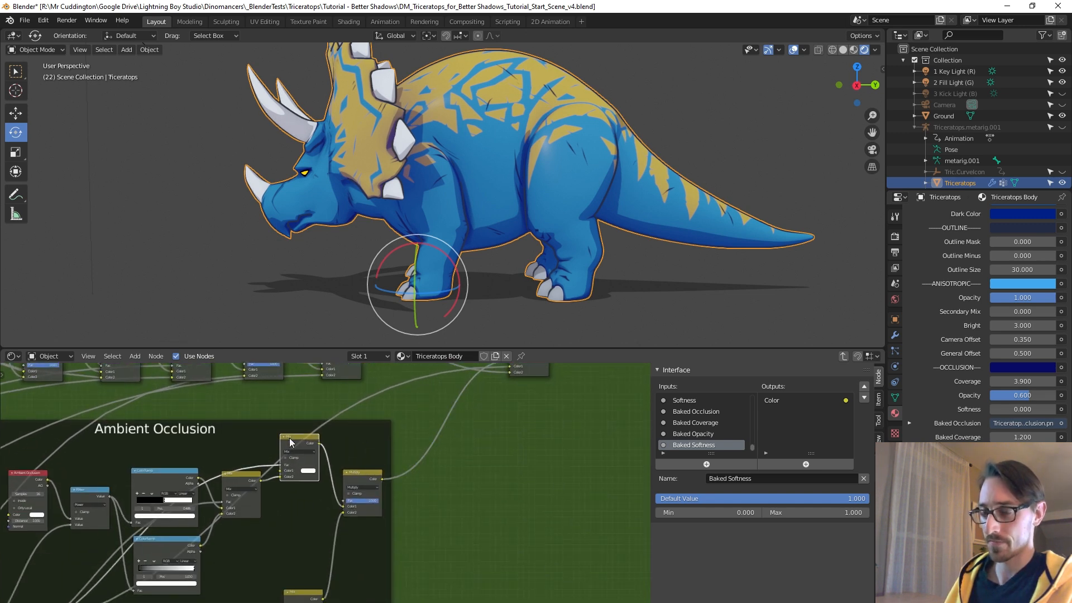
{"action": "key", "text": "shift+d"}
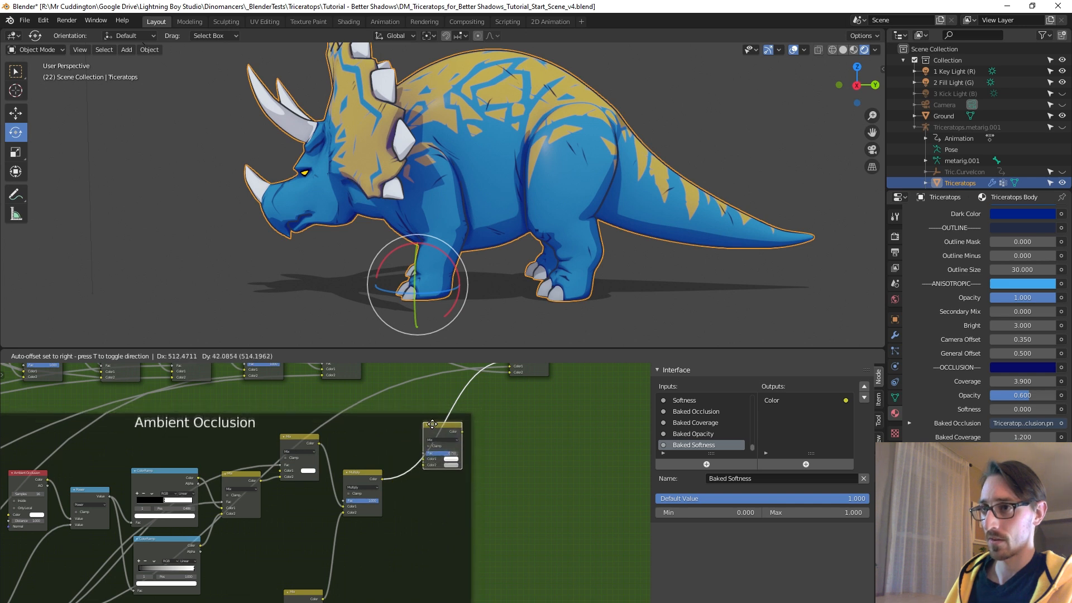
{"action": "left_click", "coordinate": [421, 428]}
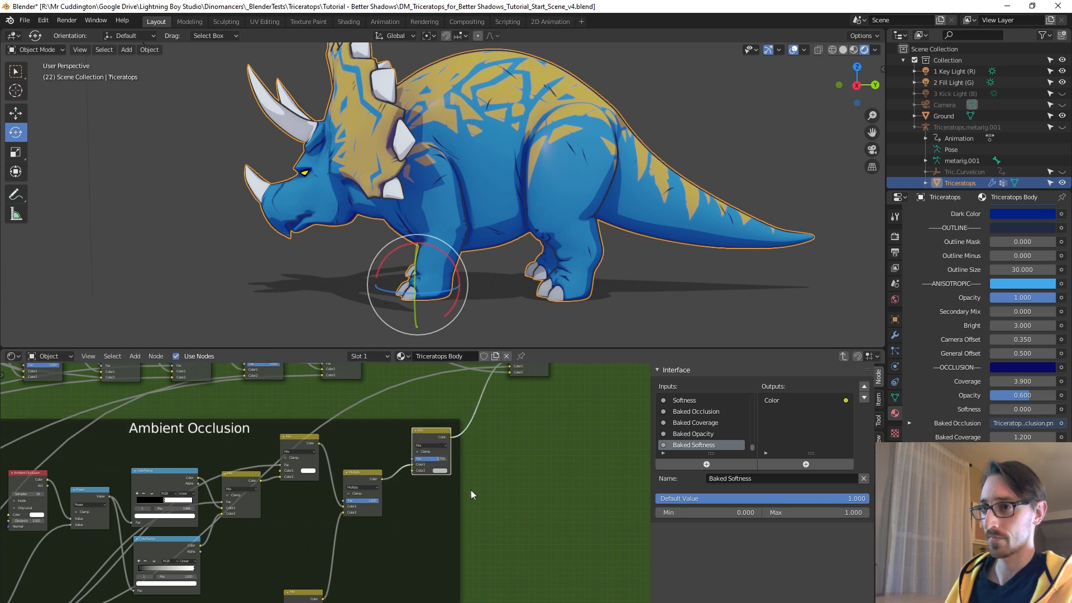
{"action": "scroll", "coordinate": [467, 489], "scroll_direction": "down", "scroll_amount": 3}
{"action": "middle_click_drag", "start_coordinate": [452, 490], "coordinate": [389, 507]}
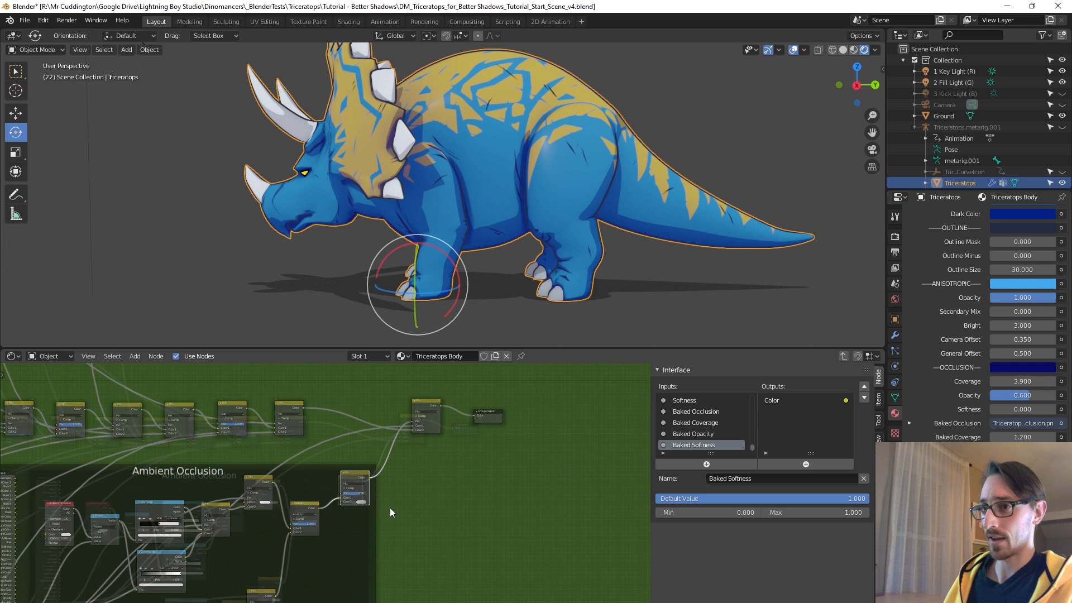
{"action": "scroll", "coordinate": [390, 508], "scroll_direction": "down", "scroll_amount": 3}
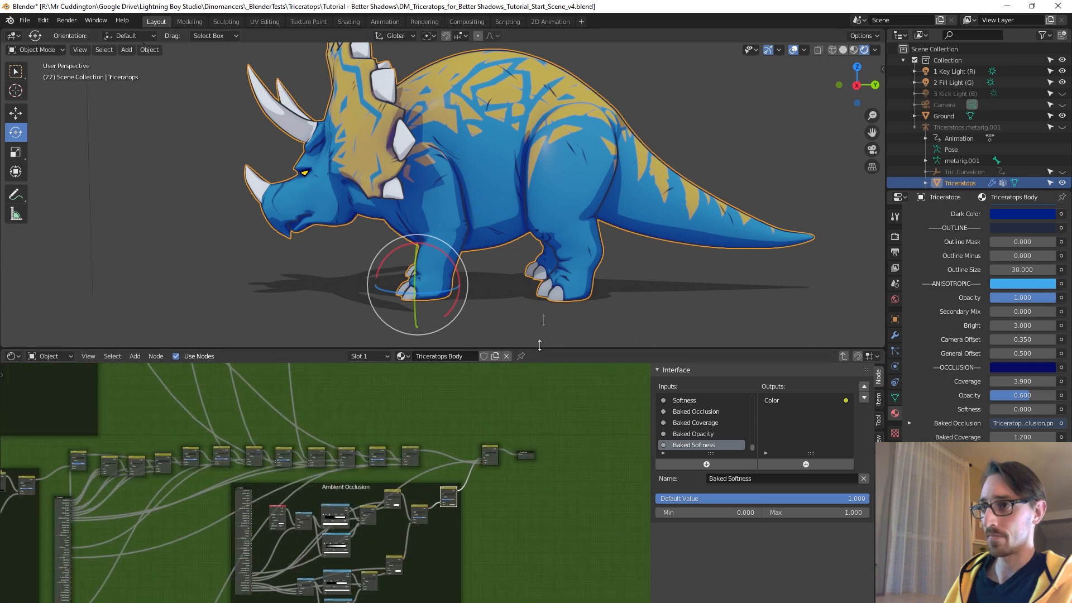
{"action": "left_click_drag", "start_coordinate": [538, 349], "coordinate": [536, 271]}
{"action": "key", "text": "ctrl+space"}
{"action": "scroll", "coordinate": [510, 367], "scroll_direction": "up", "scroll_amount": 2}
{"action": "scroll", "coordinate": [622, 375], "scroll_direction": "up", "scroll_amount": 6}
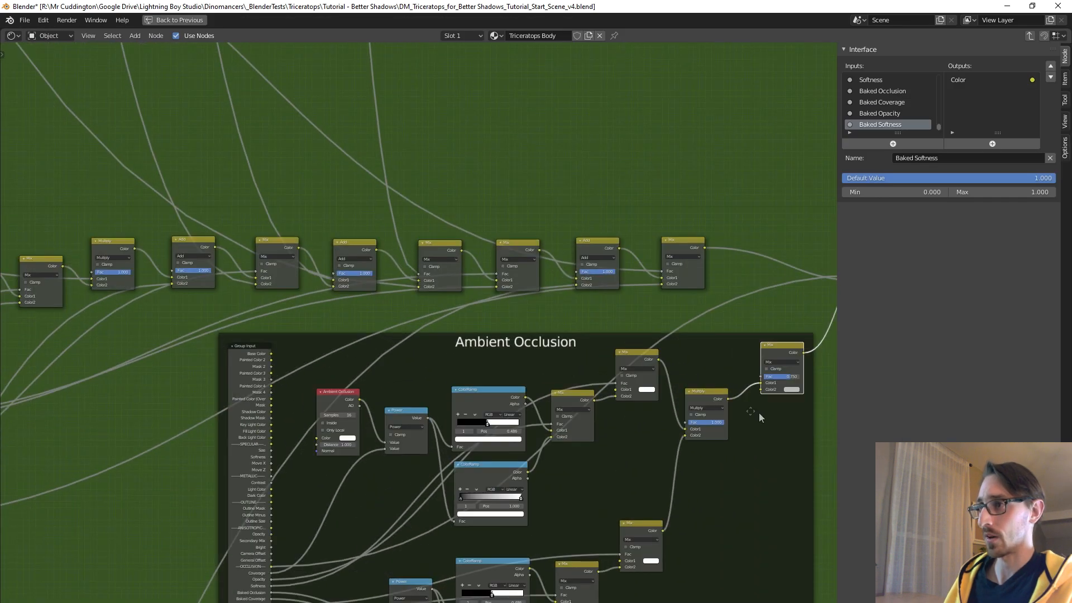
Step: Set Color2 of the Mix node inserted after the Multiply node to white
{"action": "left_click", "coordinate": [634, 463]}
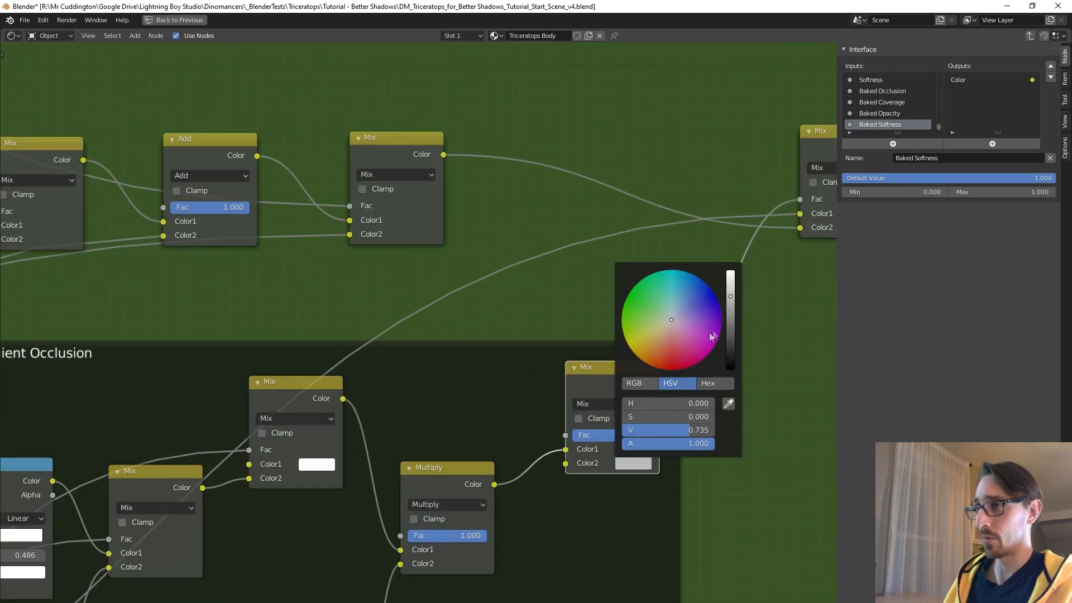
{"action": "left_click_drag", "start_coordinate": [732, 296], "coordinate": [731, 273]}
{"action": "scroll", "coordinate": [536, 474], "scroll_direction": "down", "scroll_amount": 5}
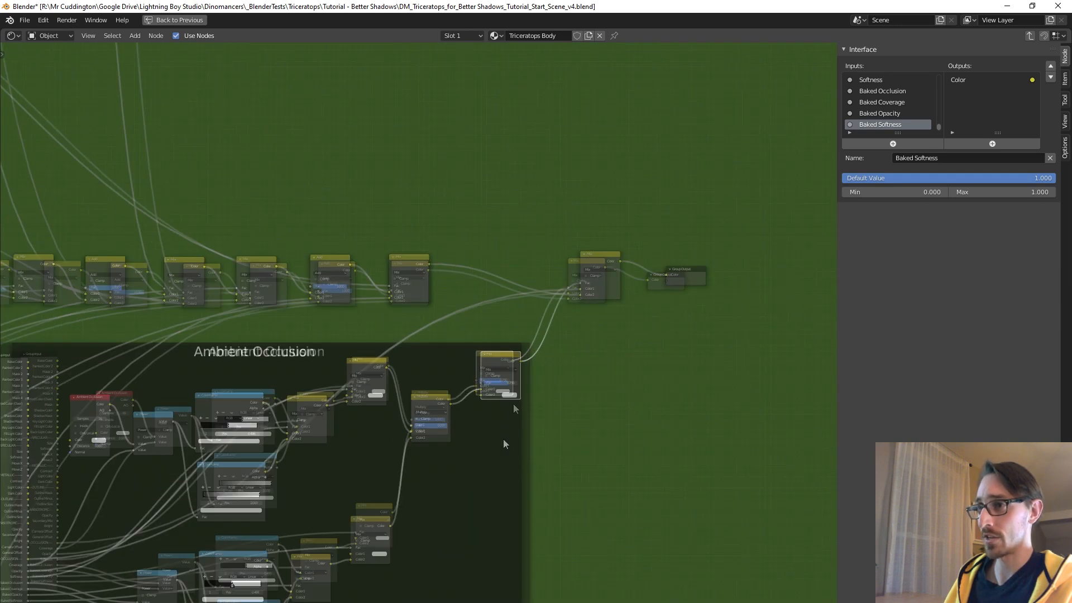
Step: Link the output of the Key Light frame's Mix node to the Fac input of the Ambient Occlusion frame's last Mix node
{"action": "scroll", "coordinate": [488, 385], "scroll_direction": "down", "scroll_amount": 5}
{"action": "middle_click_drag", "start_coordinate": [476, 444], "coordinate": [660, 471]}
{"action": "middle_click_drag", "start_coordinate": [127, 447], "coordinate": [427, 446]}
{"action": "scroll", "coordinate": [311, 416], "scroll_direction": "up", "scroll_amount": 2}
{"action": "scroll", "coordinate": [202, 372], "scroll_direction": "up", "scroll_amount": 3}
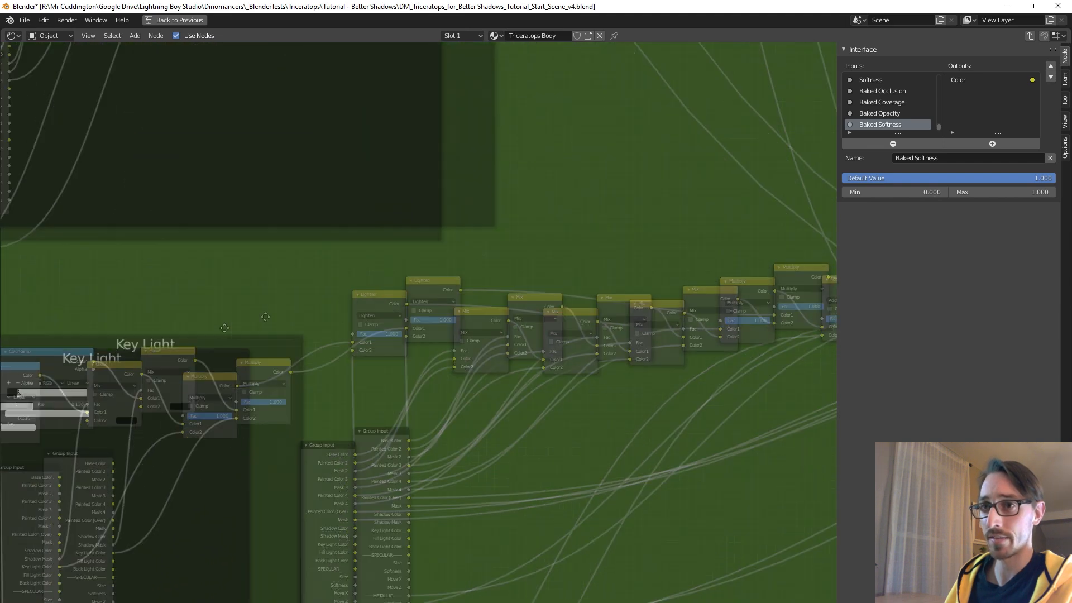
{"action": "middle_click_drag", "start_coordinate": [350, 306], "coordinate": [98, 296]}
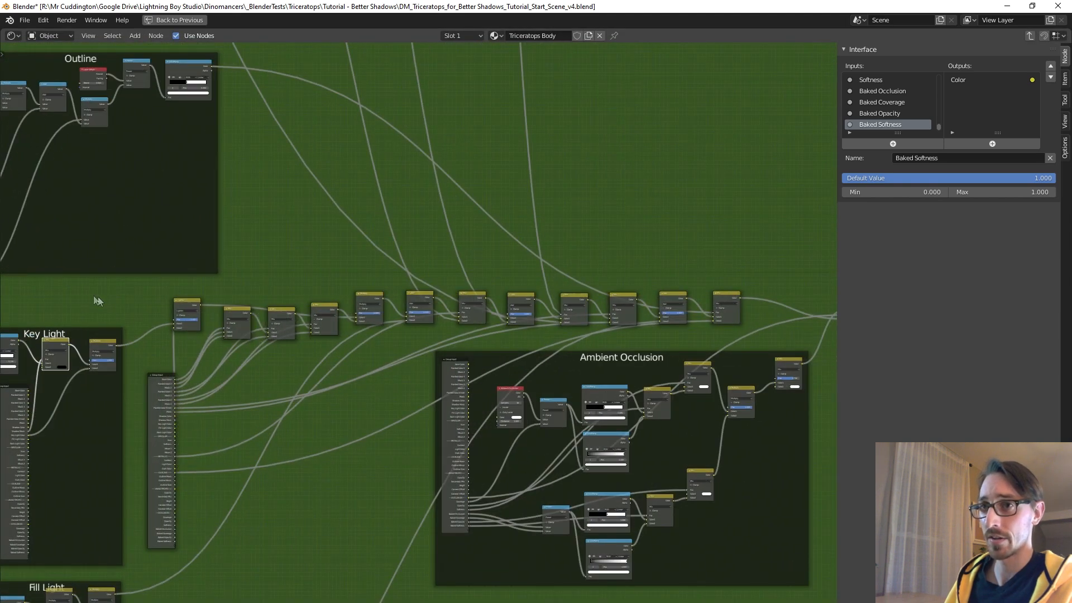
{"action": "scroll", "coordinate": [161, 304], "scroll_direction": "down", "scroll_amount": 2}
{"action": "middle_click_drag", "start_coordinate": [161, 304], "coordinate": [98, 297]}
{"action": "left_click_drag", "start_coordinate": [54, 338], "coordinate": [657, 365]}
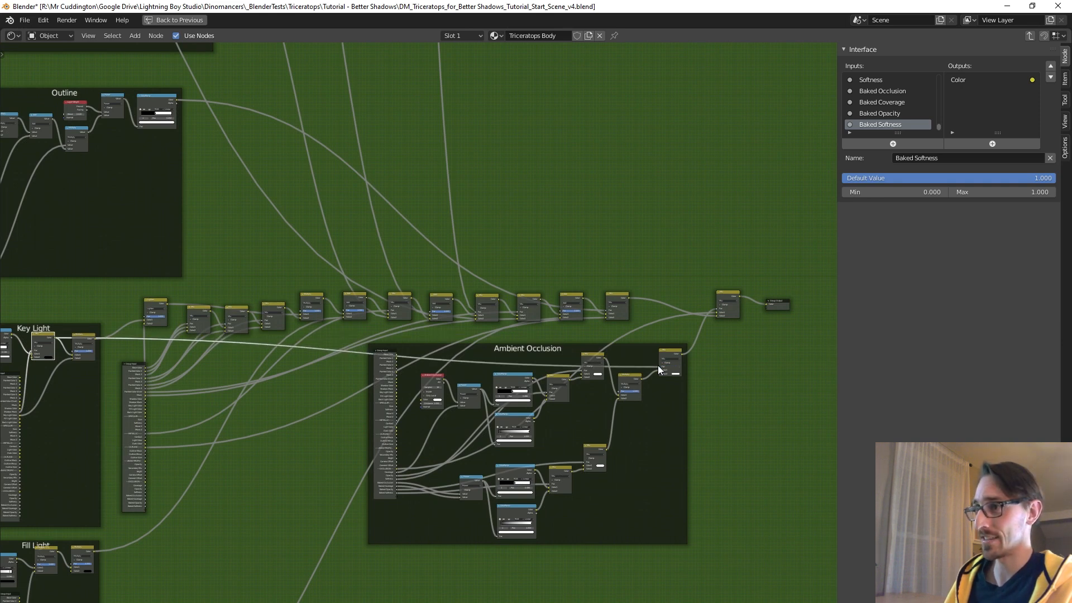
Step: Select the Ambient Occlusion frame's last Mix node and restore the node editor from maximized to the layout with the 3D viewport
{"action": "middle_click_drag", "start_coordinate": [702, 377], "coordinate": [507, 387]}
{"action": "scroll", "coordinate": [508, 387], "scroll_direction": "up", "scroll_amount": 4}
{"action": "scroll", "coordinate": [517, 382], "scroll_direction": "up", "scroll_amount": 4}
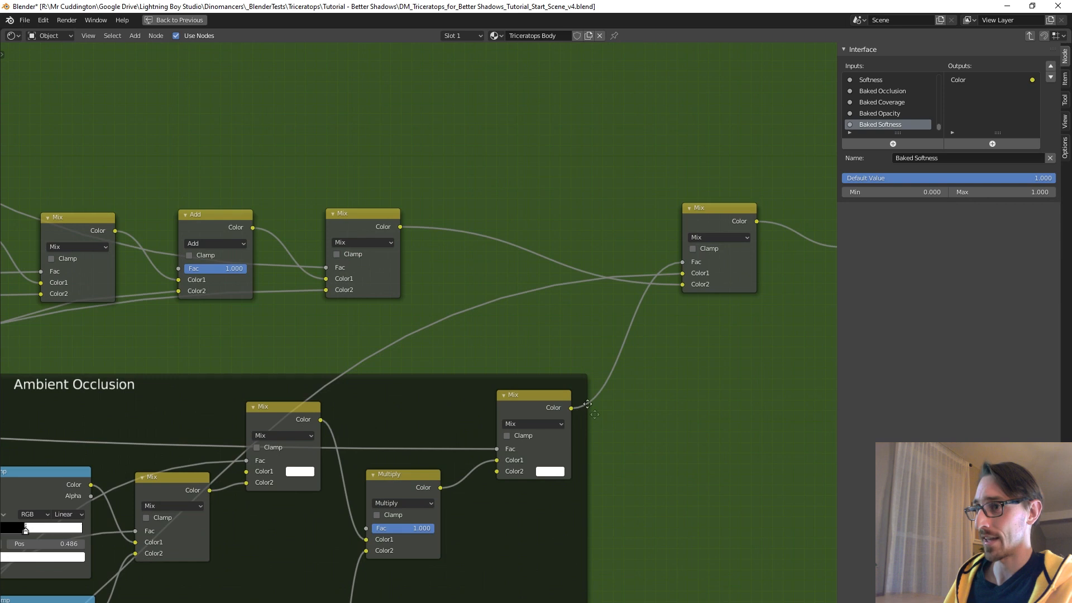
{"action": "middle_click_drag", "start_coordinate": [582, 401], "coordinate": [534, 354]}
{"action": "mouse_move", "coordinate": [472, 352]}
{"action": "left_mouse_down"}
{"action": "mouse_move", "coordinate": [483, 355]}
{"action": "mouse_move", "coordinate": [469, 351]}
{"action": "left_mouse_up"}
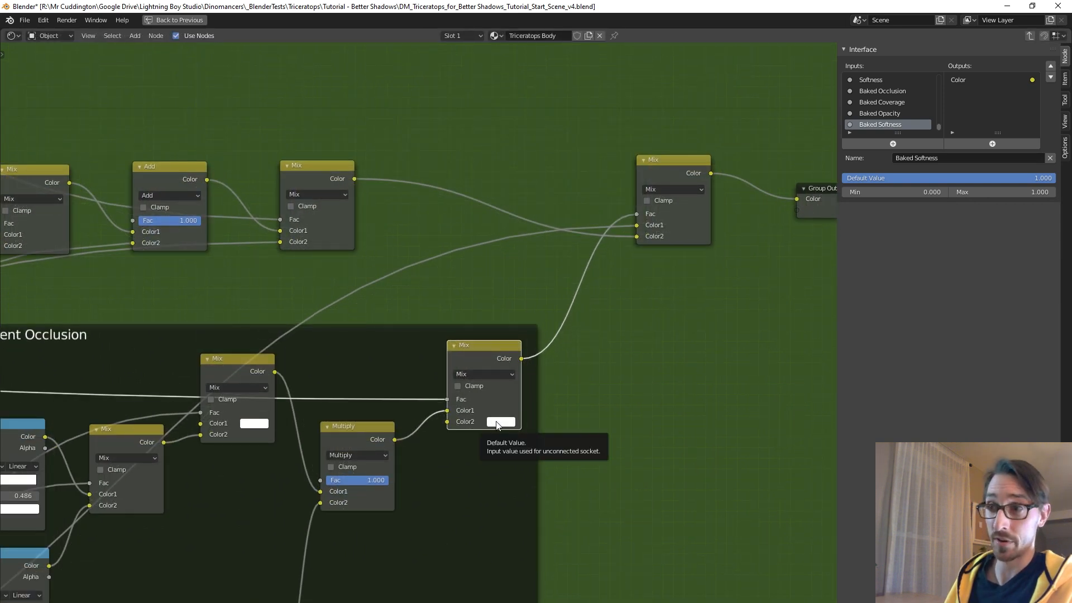
{"action": "key", "text": "ctrl+space"}
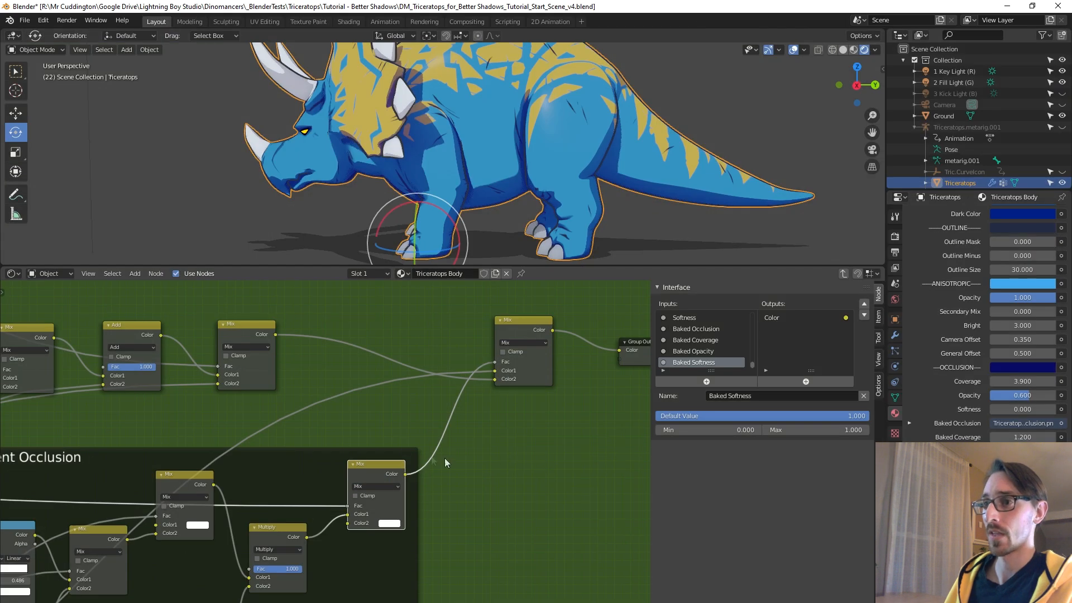
Step: Move Group Output near the Ambient Occlusion frame and preview the Multiply output, followed by the last occlusion Mix output, on the triceratops
{"action": "middle_click_drag", "start_coordinate": [441, 473], "coordinate": [350, 501]}
{"action": "left_click_drag", "start_coordinate": [542, 371], "coordinate": [467, 482]}
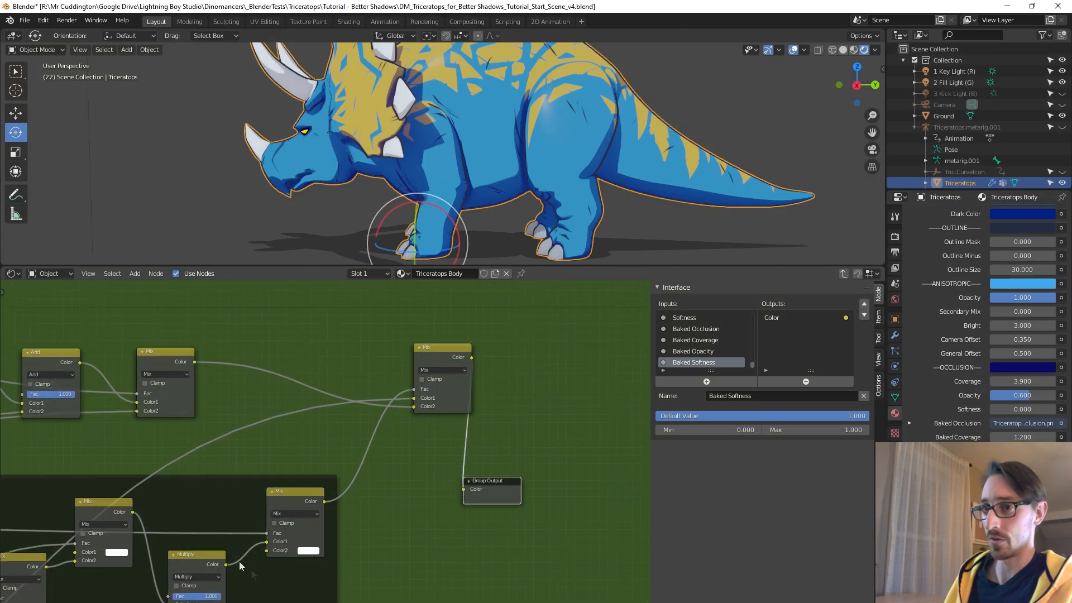
{"action": "left_click_drag", "start_coordinate": [226, 565], "coordinate": [463, 489]}
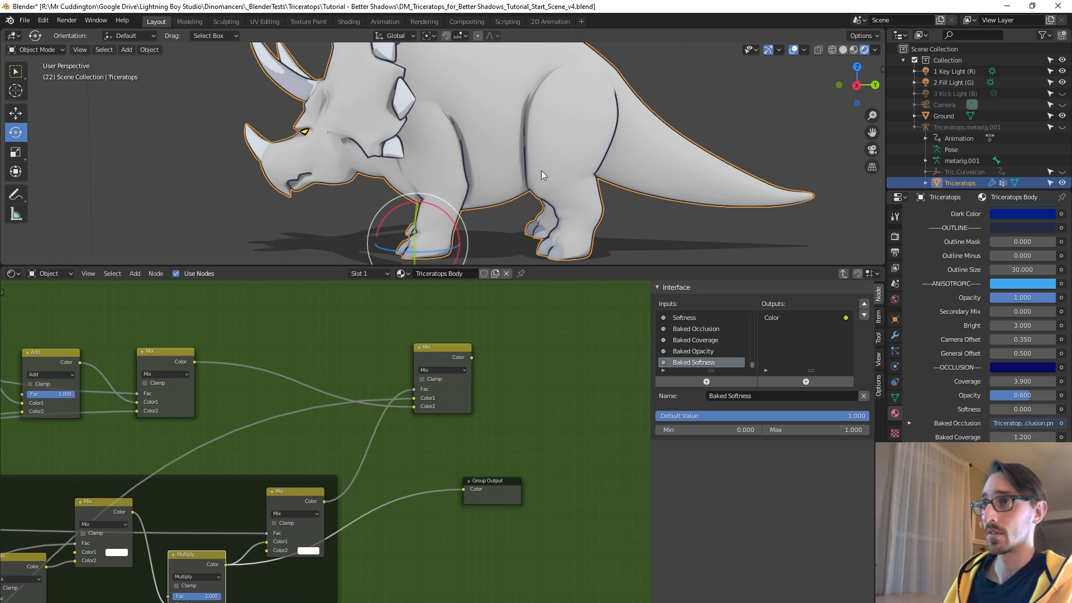
{"action": "left_click_drag", "start_coordinate": [324, 502], "coordinate": [463, 489]}
{"action": "middle_click_drag", "start_coordinate": [524, 192], "coordinate": [492, 173]}
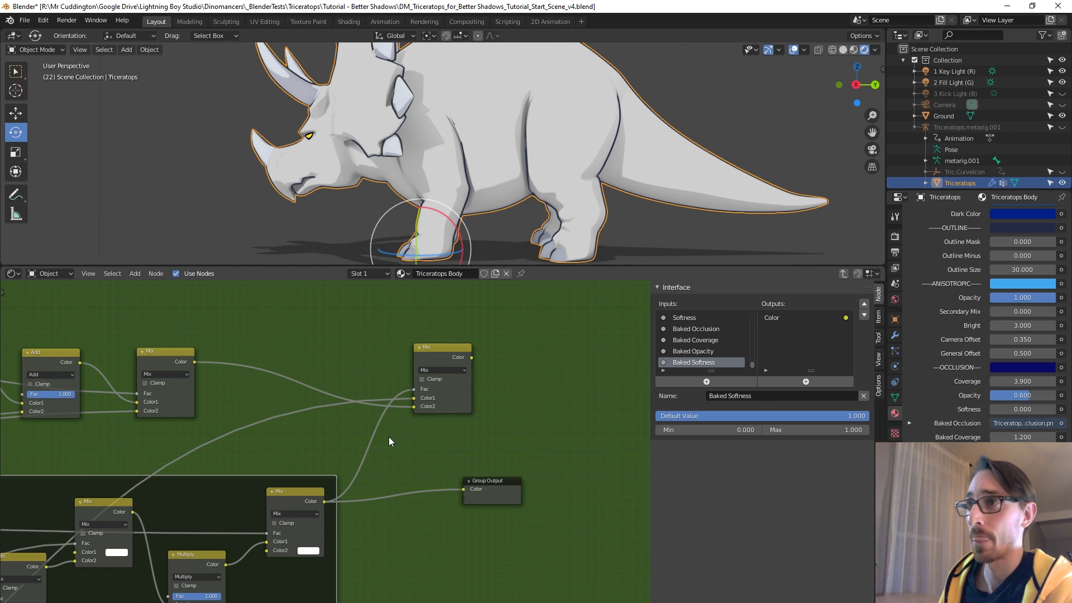
Step: Duplicate the last occlusion Mix node and insert the copy into the Key Light link that feeds its Fac
{"action": "scroll", "coordinate": [389, 437], "scroll_direction": "down", "scroll_amount": 3}
{"action": "middle_click_drag", "start_coordinate": [382, 481], "coordinate": [442, 482]}
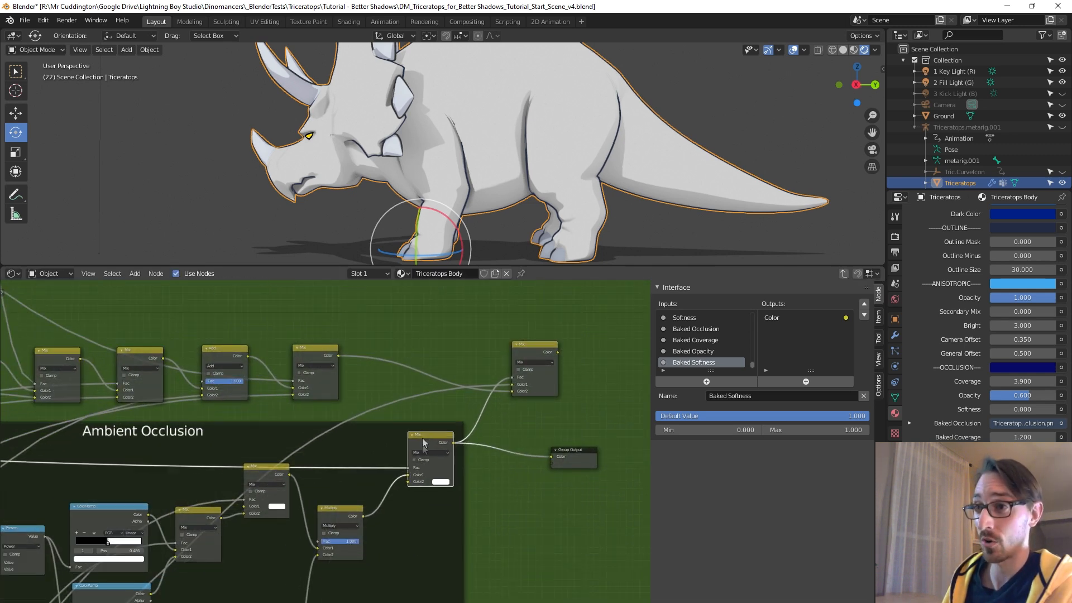
{"action": "scroll", "coordinate": [431, 439], "scroll_direction": "up", "scroll_amount": 2}
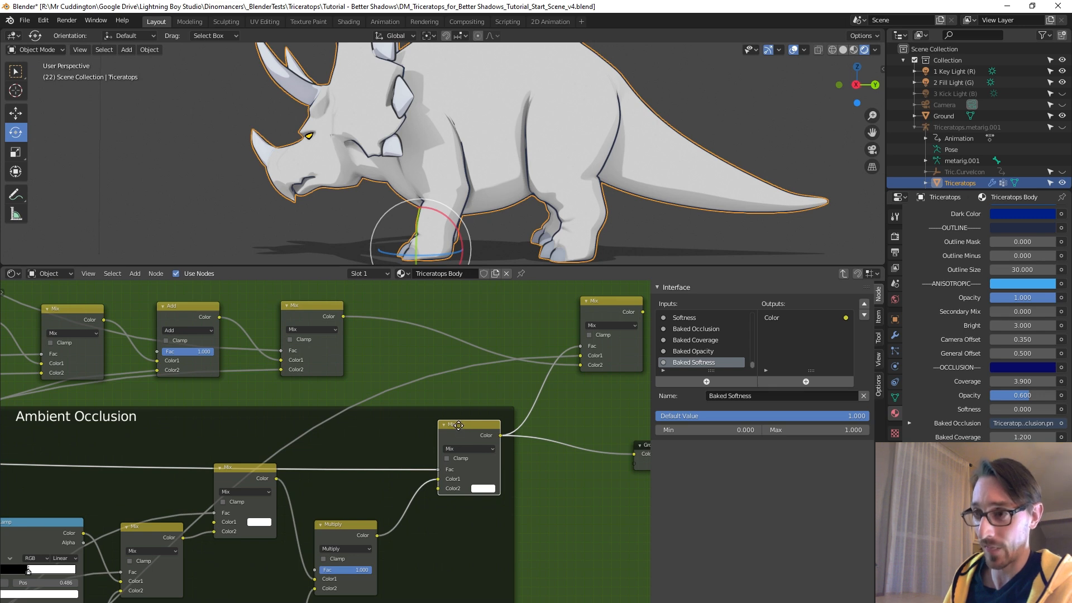
{"action": "key", "text": "shift+d"}
{"action": "left_click", "coordinate": [358, 430]}
{"action": "scroll", "coordinate": [413, 474], "scroll_direction": "down", "scroll_amount": 3}
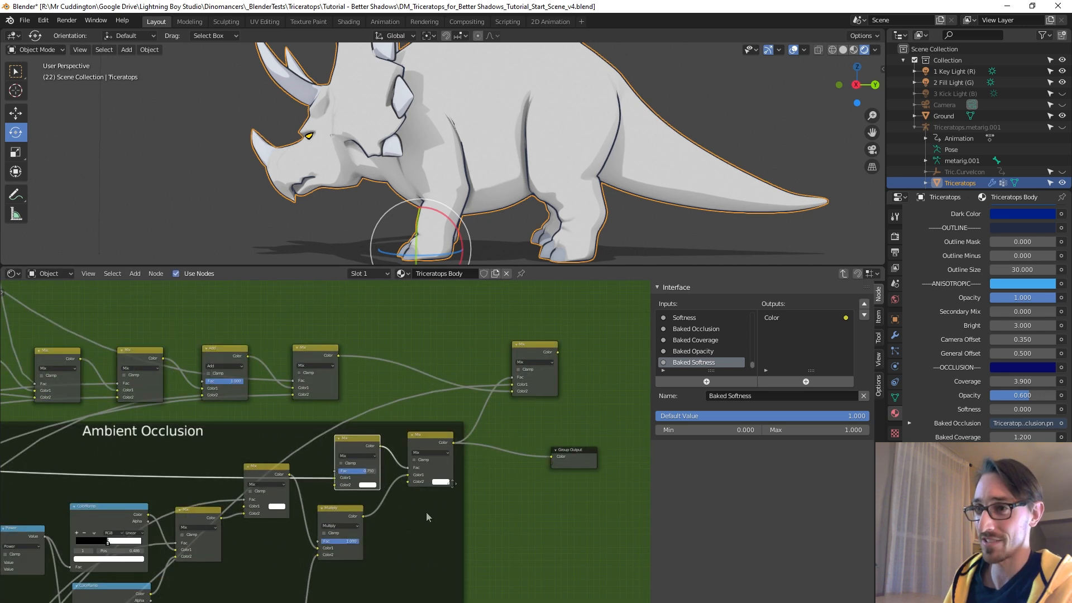
Step: Set Color2 of the duplicated Mix node to black
{"action": "scroll", "coordinate": [401, 484], "scroll_direction": "up", "scroll_amount": 4}
{"action": "scroll", "coordinate": [424, 481], "scroll_direction": "up", "scroll_amount": 1}
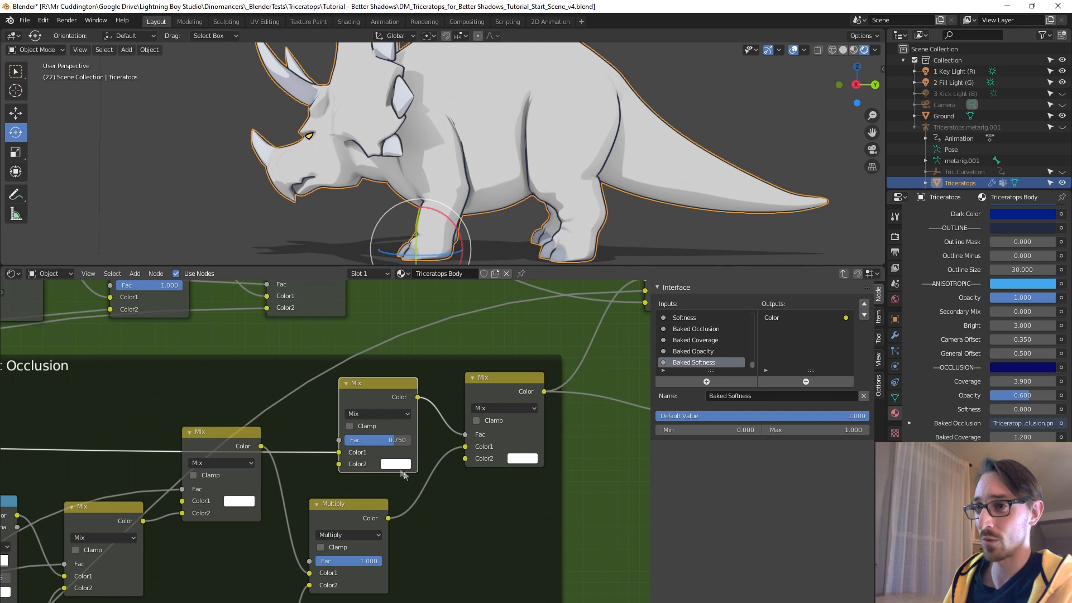
{"action": "left_click", "coordinate": [399, 466]}
{"action": "left_click_drag", "start_coordinate": [478, 308], "coordinate": [293, 411]}
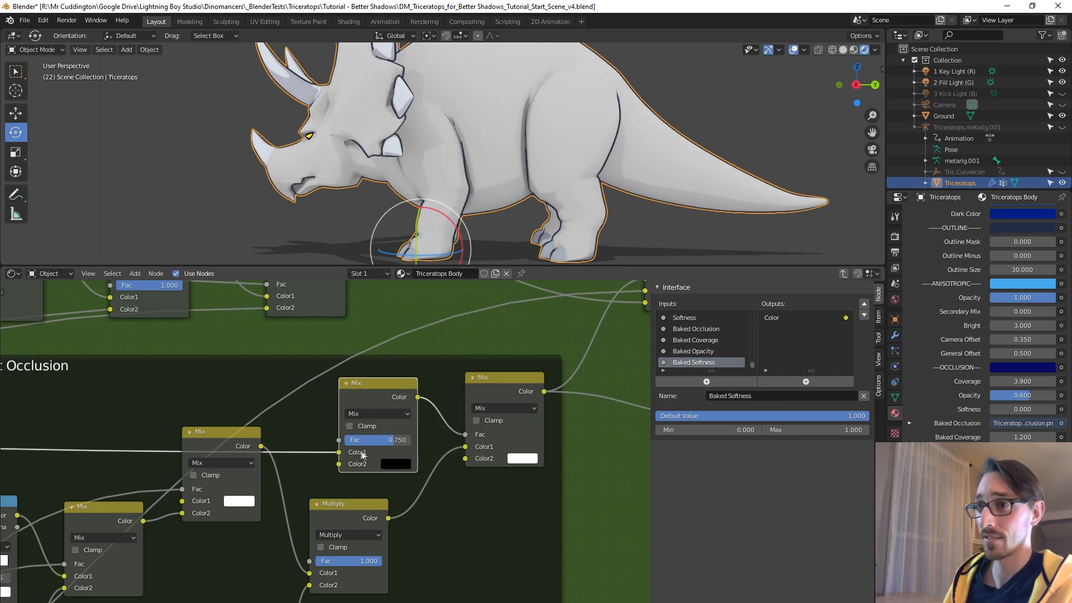
Step: Set the duplicated Mix node's Fac to 0.100, comparing its output and the last occlusion Mix output on the triceratops
{"action": "left_click_drag", "start_coordinate": [399, 442], "coordinate": [420, 441]}
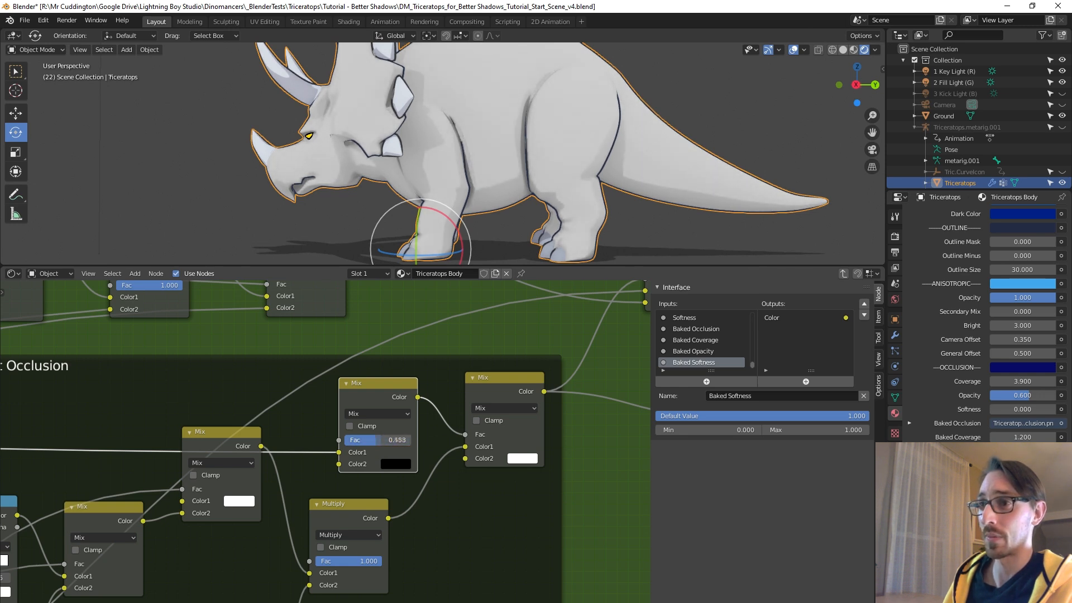
{"action": "scroll", "coordinate": [419, 498], "scroll_direction": "down", "scroll_amount": 2}
{"action": "left_click_drag", "start_coordinate": [312, 423], "coordinate": [512, 435]}
{"action": "mouse_move", "coordinate": [289, 455]}
{"action": "left_mouse_down"}
{"action": "mouse_move", "coordinate": [244, 455]}
{"action": "mouse_move", "coordinate": [261, 453]}
{"action": "left_mouse_up"}
{"action": "left_click_drag", "start_coordinate": [397, 420], "coordinate": [509, 436]}
{"action": "mouse_move", "coordinate": [281, 458]}
{"action": "left_mouse_down"}
{"action": "mouse_move", "coordinate": [300, 458]}
{"action": "mouse_move", "coordinate": [278, 458]}
{"action": "mouse_move", "coordinate": [290, 458]}
{"action": "left_mouse_up"}
{"action": "middle_click_drag", "start_coordinate": [504, 197], "coordinate": [360, 216]}
Step: Reconnect the shader's final Mix node to Group Output and line both nodes up with the main node chain
{"action": "left_click_drag", "start_coordinate": [517, 320], "coordinate": [512, 436]}
{"action": "key", "text": "g"}
{"action": "left_click", "coordinate": [397, 308]}
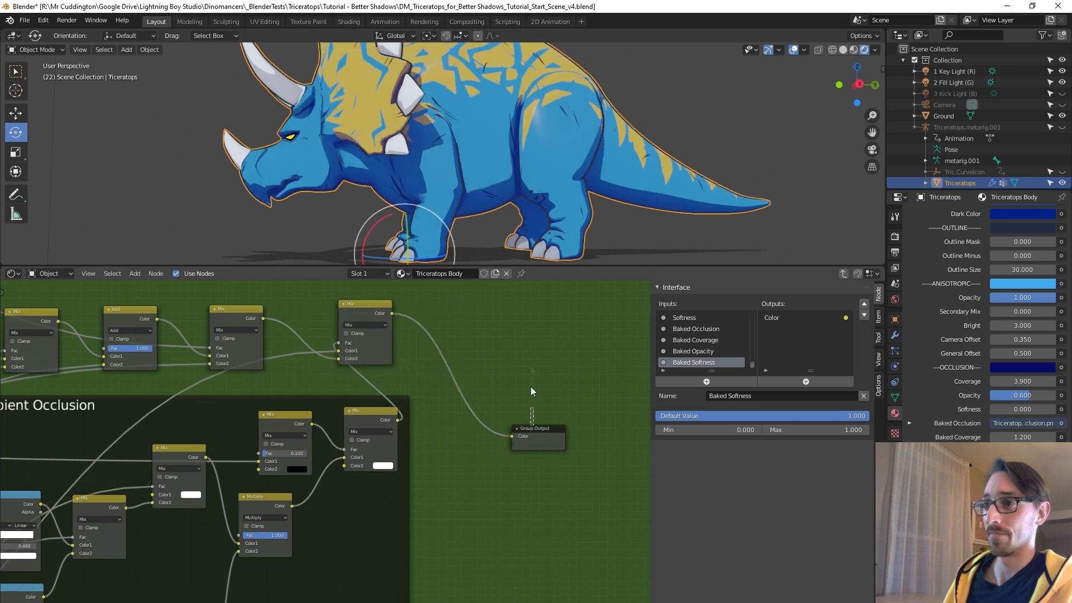
{"action": "left_click_drag", "start_coordinate": [554, 437], "coordinate": [544, 318]}
Step: Expose the duplicated Mix node's Fac as a new group input and rename the input Limit to Light
{"action": "middle_click_drag", "start_coordinate": [409, 512], "coordinate": [589, 413]}
{"action": "scroll", "coordinate": [534, 456], "scroll_direction": "down", "scroll_amount": 5}
{"action": "left_click_drag", "start_coordinate": [128, 595], "coordinate": [487, 376]}
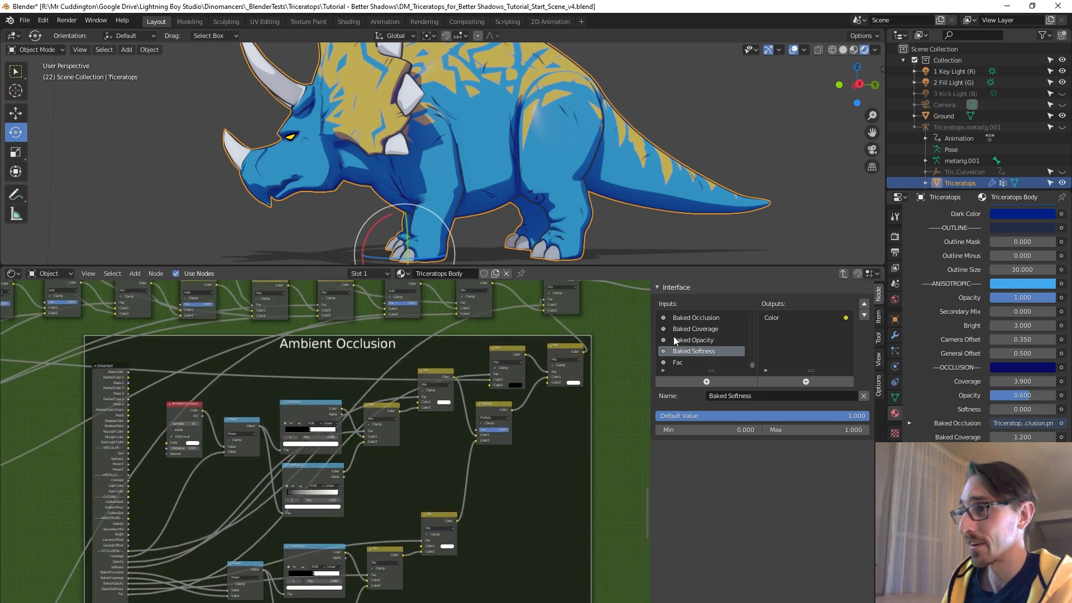
{"action": "left_click", "coordinate": [755, 395]}
{"action": "type", "text": "L"}
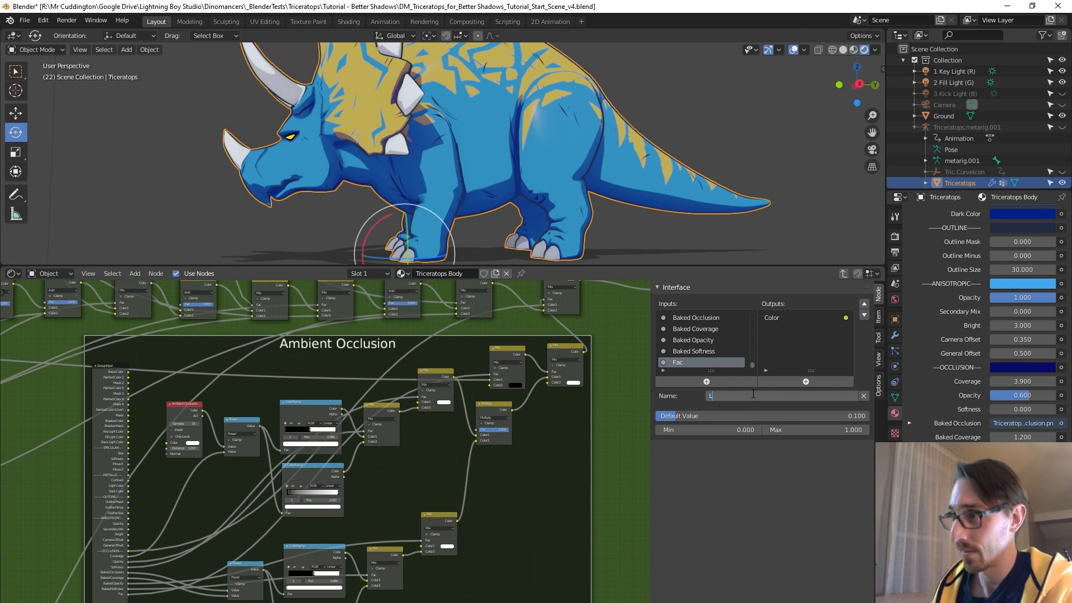
{"action": "type", "text": "imit to Light"}
{"action": "key", "text": "Return"}
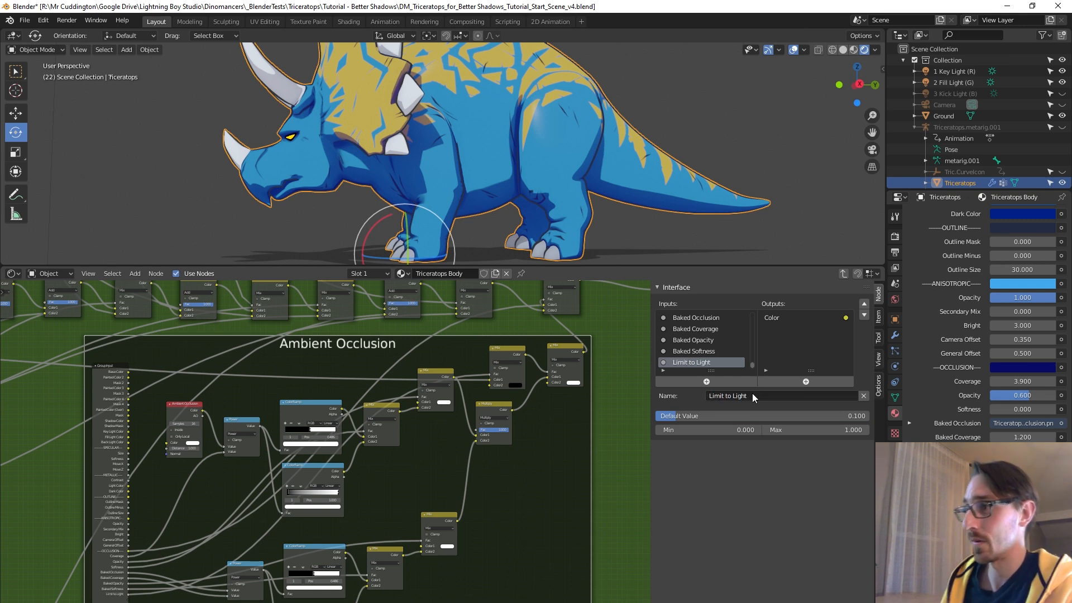
Step: Enlarge the 3D viewport and lower the material's Limit to Light to test its effect on the triceratops
{"action": "left_click_drag", "start_coordinate": [615, 265], "coordinate": [609, 353]}
{"action": "middle_click_drag", "start_coordinate": [510, 252], "coordinate": [525, 254]}
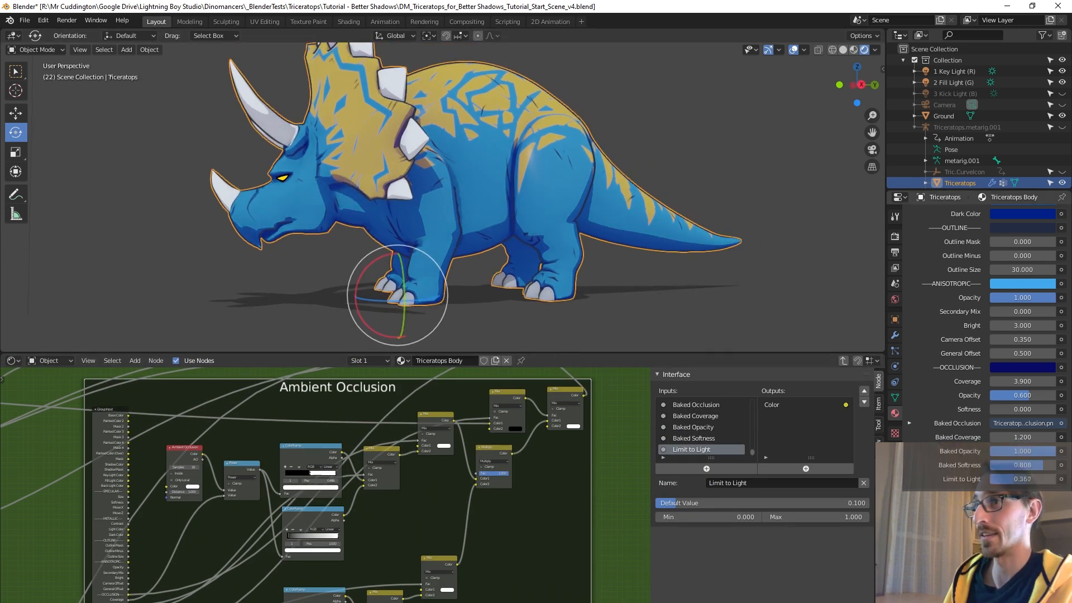
{"action": "left_click_drag", "start_coordinate": [1031, 479], "coordinate": [999, 479]}
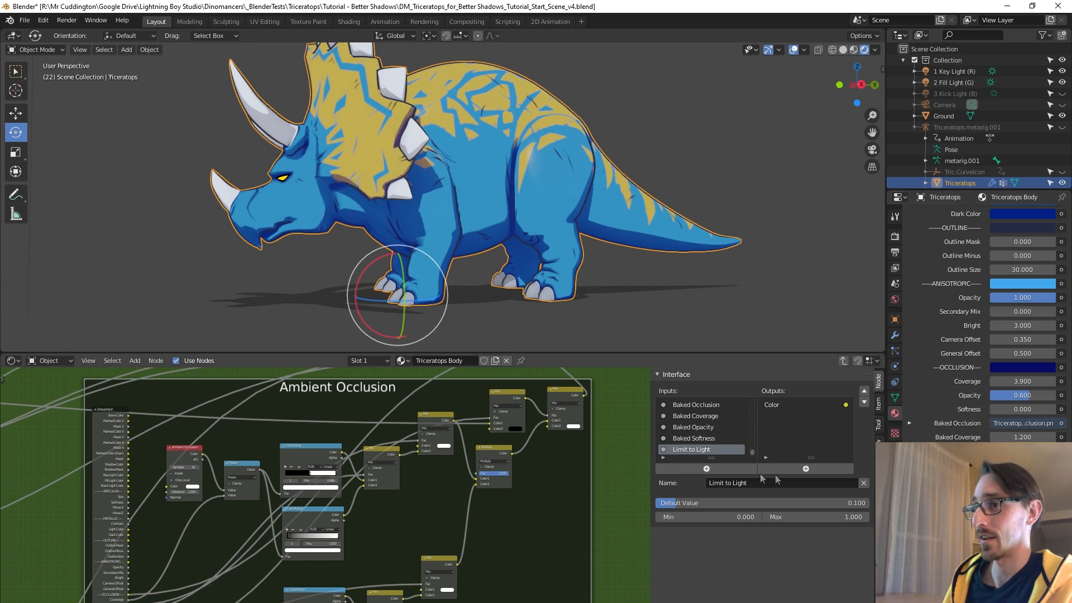
Step: Move the Key Light link from Color1 to Color2 on the Limit to Light Mix node and set its Color1 to black
{"action": "middle_click_drag", "start_coordinate": [590, 479], "coordinate": [445, 491]}
{"action": "scroll", "coordinate": [445, 491], "scroll_direction": "up", "scroll_amount": 7}
{"action": "scroll", "coordinate": [445, 496], "scroll_direction": "up", "scroll_amount": 4}
{"action": "middle_click_drag", "start_coordinate": [434, 446], "coordinate": [480, 517]}
{"action": "left_click_drag", "start_coordinate": [378, 453], "coordinate": [376, 467]}
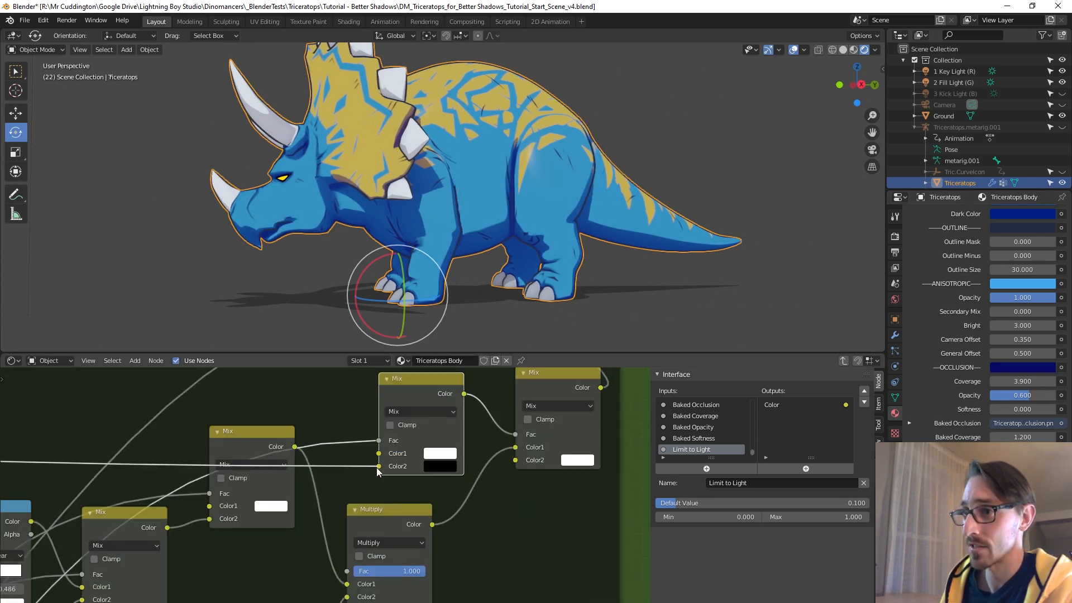
{"action": "left_click", "coordinate": [441, 454]}
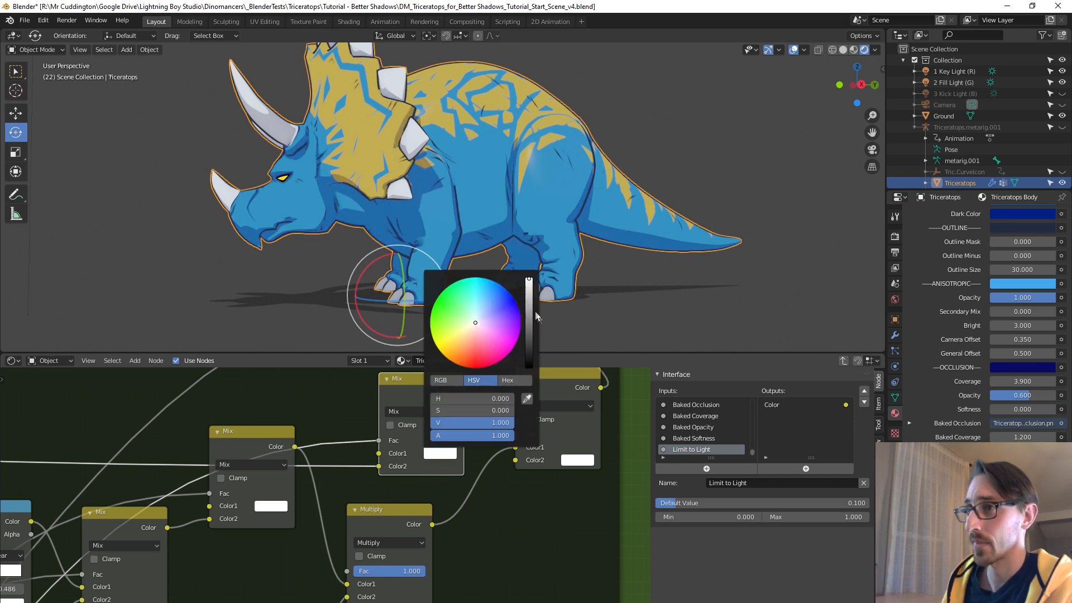
{"action": "left_click_drag", "start_coordinate": [535, 317], "coordinate": [530, 366]}
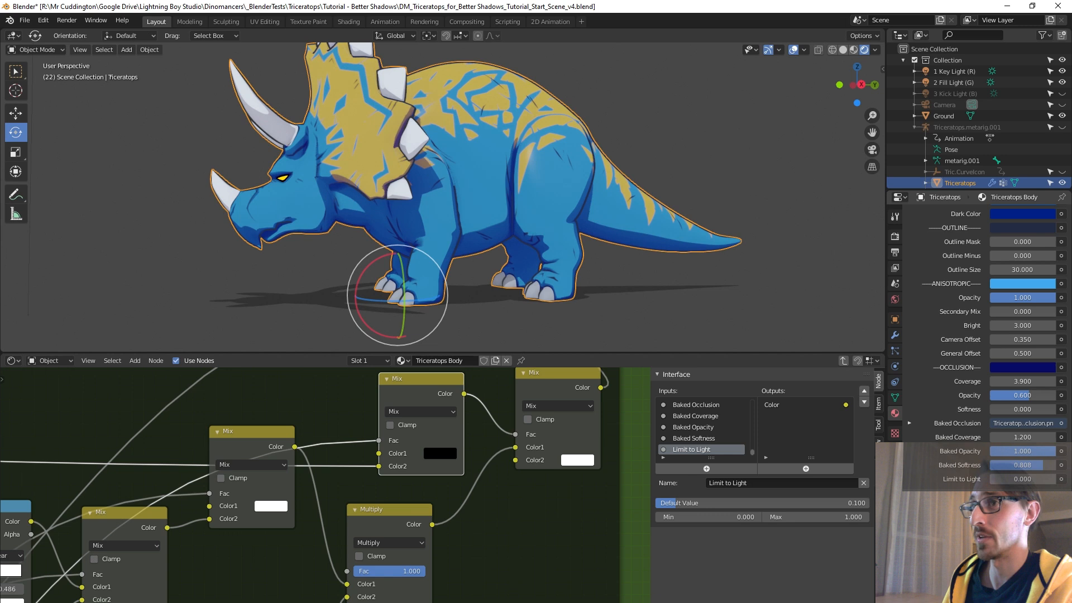
Step: Reset the material's Limit to Light to its default and examine the occlusion on the triceratops' side
{"action": "key", "text": "BackSpace"}
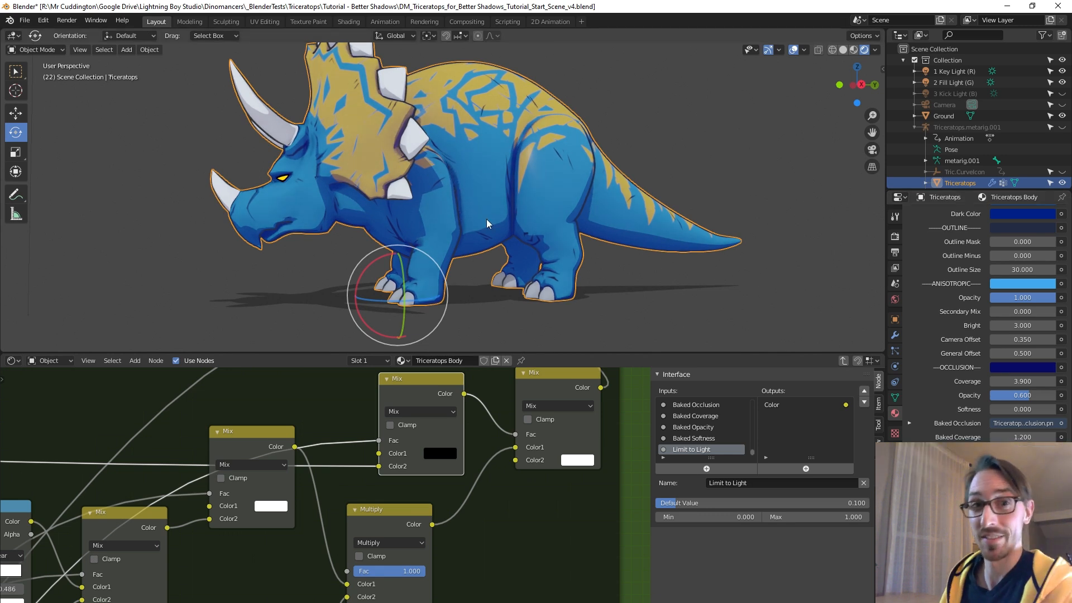
{"action": "middle_click_drag", "start_coordinate": [482, 216], "coordinate": [733, 307]}
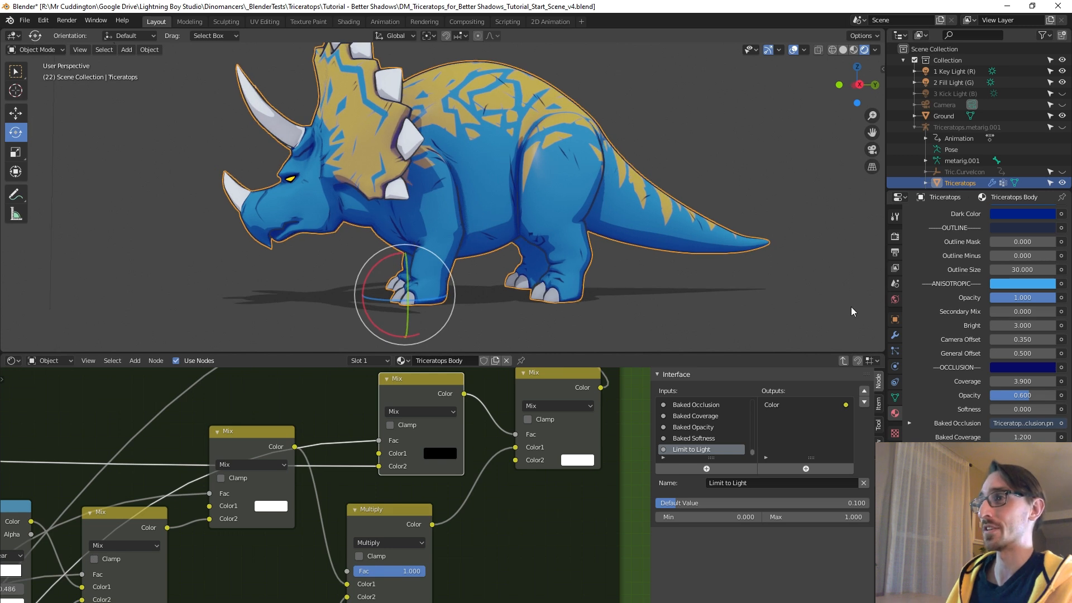
{"action": "scroll", "coordinate": [684, 254], "scroll_direction": "down", "scroll_amount": 4}
{"action": "scroll", "coordinate": [525, 223], "scroll_direction": "up", "scroll_amount": 3}
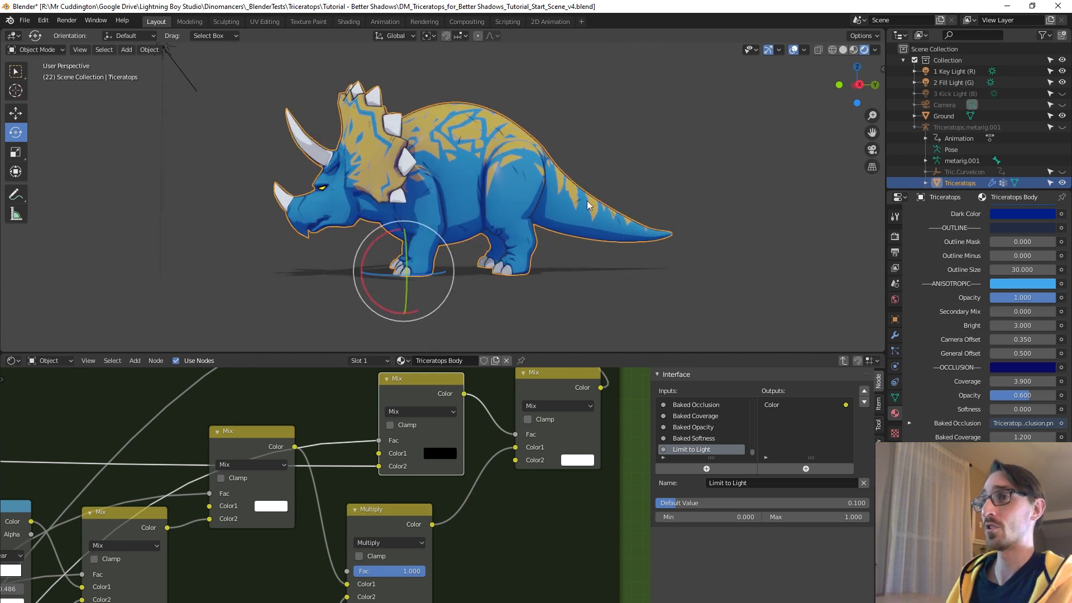
{"action": "scroll", "coordinate": [459, 214], "scroll_direction": "up", "scroll_amount": 2}
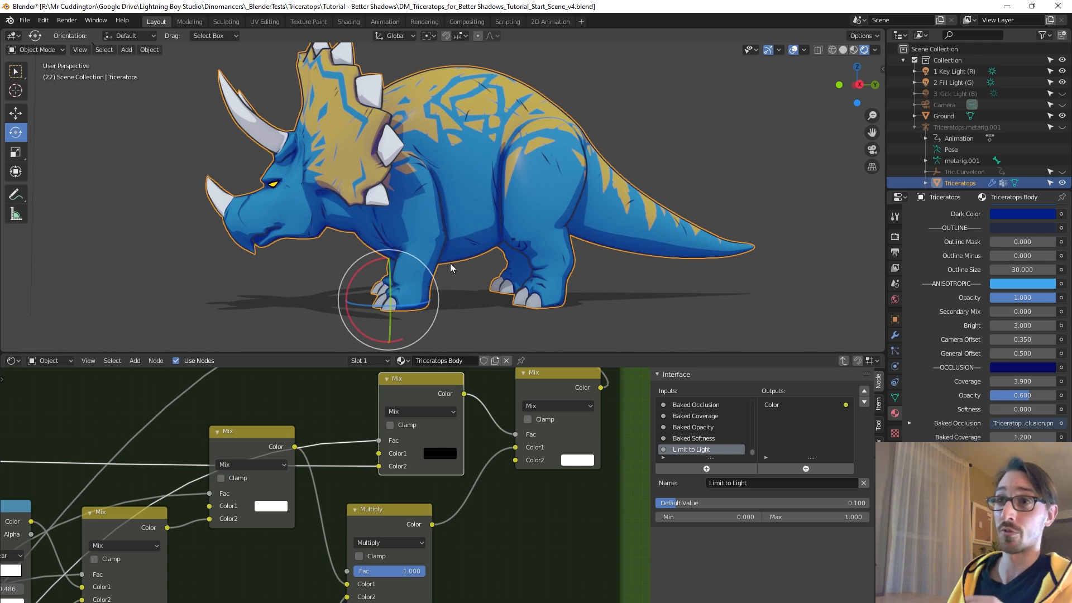
{"action": "middle_click_drag", "start_coordinate": [422, 222], "coordinate": [475, 214]}
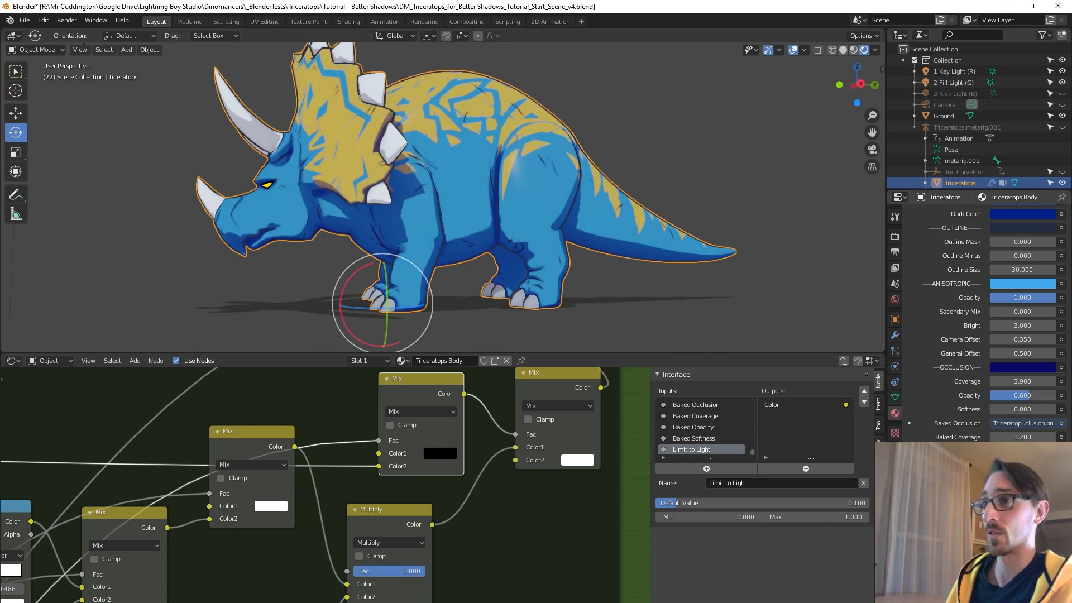
{"action": "scroll", "coordinate": [507, 227], "scroll_direction": "up", "scroll_amount": 4}
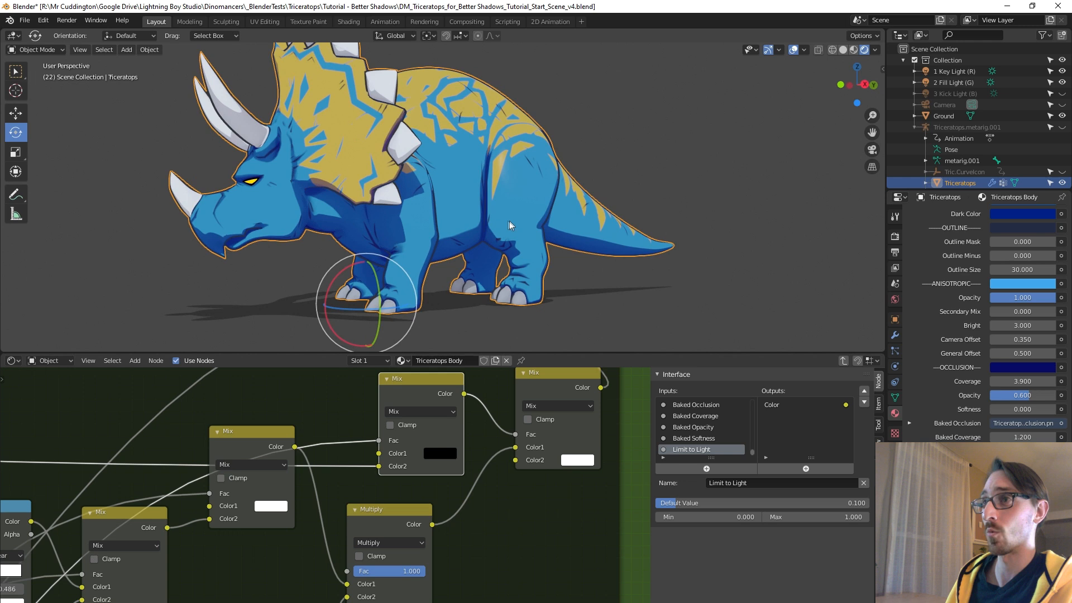
Step: Examine the triceratops' legs and belly up close and set the material's Baked Coverage to 1.000
{"action": "middle_click_drag", "start_coordinate": [480, 205], "coordinate": [411, 158], "text": "shift"}
{"action": "middle_click_drag", "start_coordinate": [491, 239], "coordinate": [537, 205]}
{"action": "scroll", "coordinate": [467, 404], "scroll_direction": "down", "scroll_amount": 2}
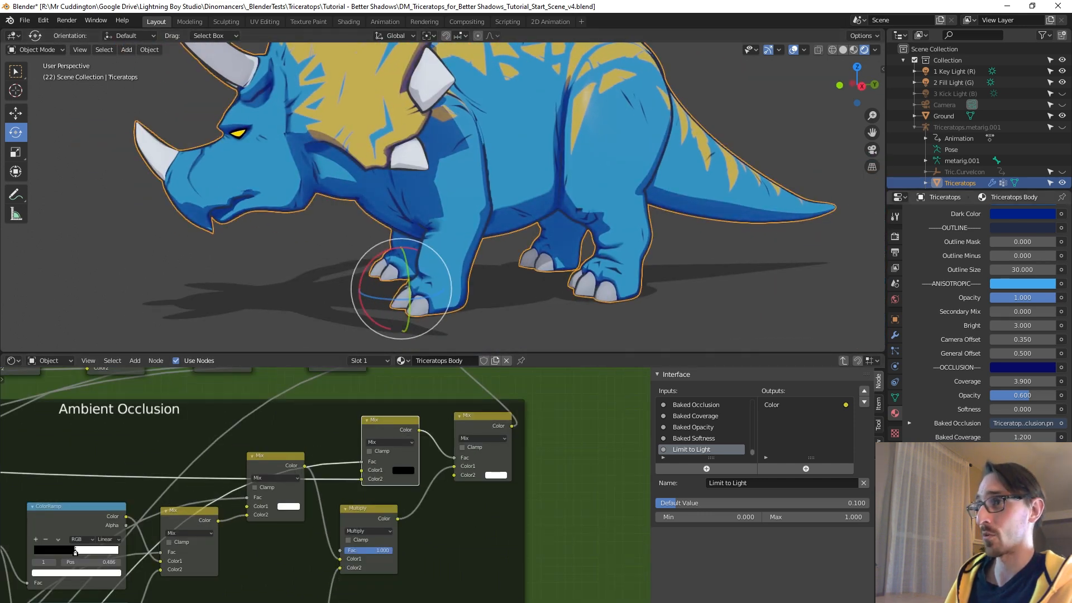
{"action": "middle_click_drag", "start_coordinate": [425, 209], "coordinate": [436, 216]}
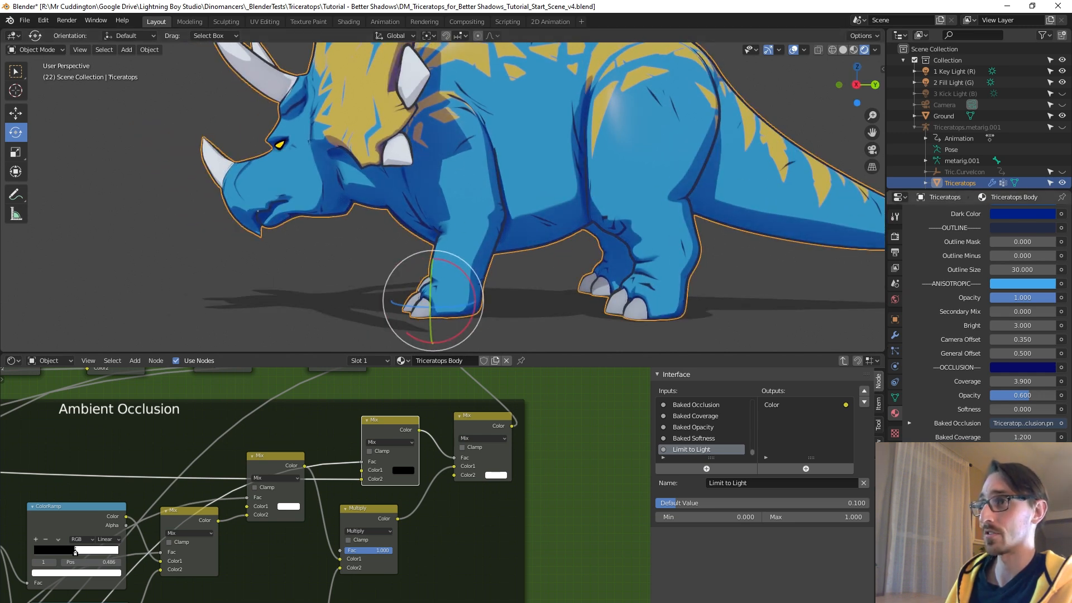
{"action": "mouse_move", "coordinate": [1020, 435]}
{"action": "left_mouse_down"}
{"action": "mouse_move", "coordinate": [999, 435]}
{"action": "mouse_move", "coordinate": [1011, 435]}
{"action": "left_mouse_up"}
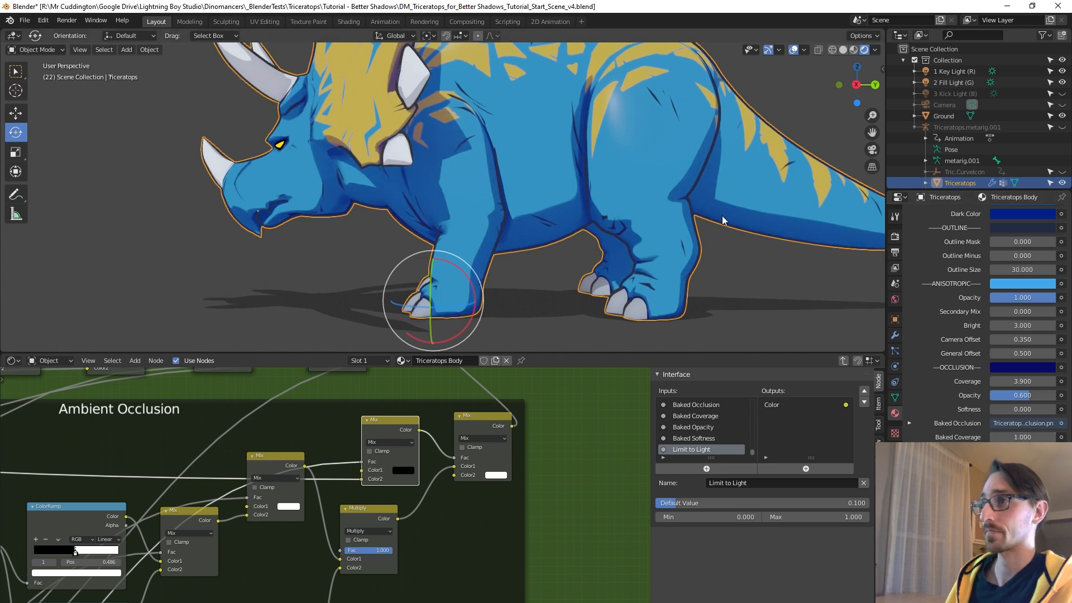
Step: Enlarge the 3D viewport and view the whole triceratops together with the key light
{"action": "scroll", "coordinate": [685, 213], "scroll_direction": "down", "scroll_amount": 3}
{"action": "scroll", "coordinate": [617, 197], "scroll_direction": "down", "scroll_amount": 3}
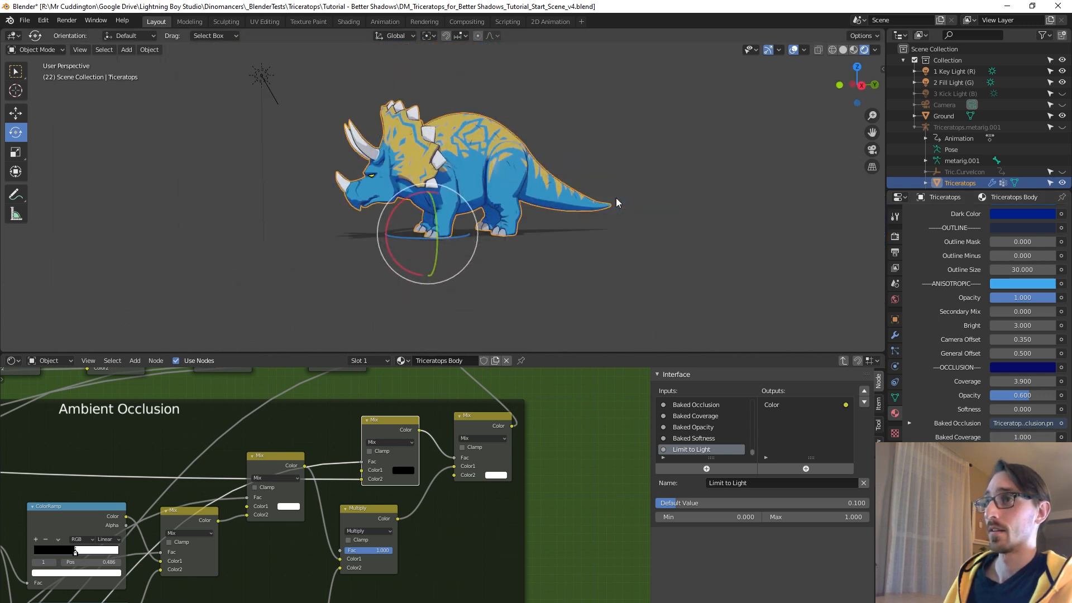
{"action": "middle_click_drag", "start_coordinate": [565, 195], "coordinate": [540, 213]}
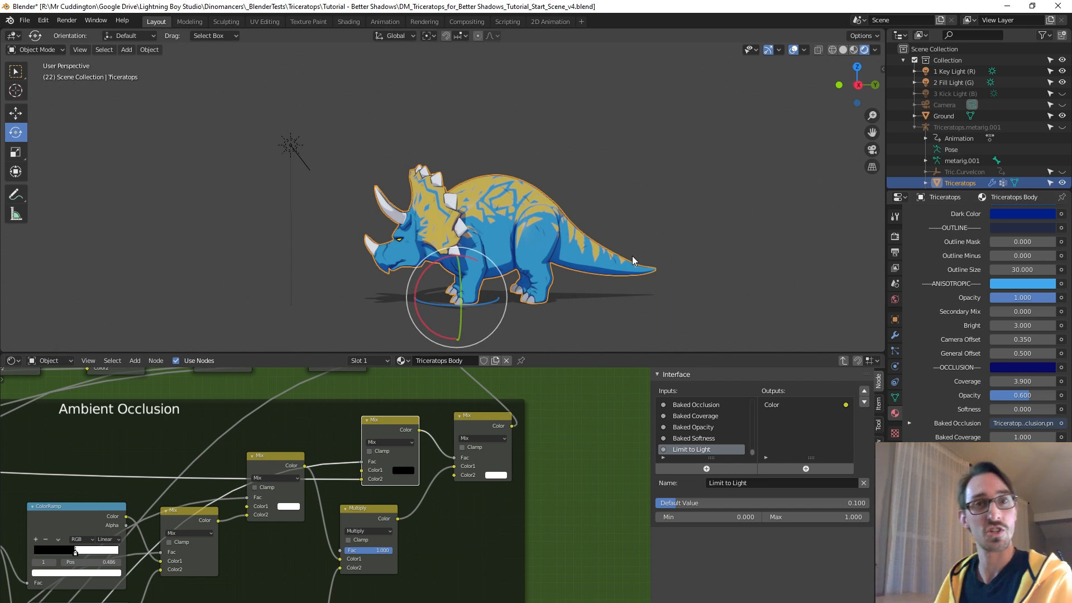
{"action": "middle_click_drag", "start_coordinate": [571, 211], "coordinate": [547, 188]}
{"action": "scroll", "coordinate": [447, 217], "scroll_direction": "up", "scroll_amount": 3}
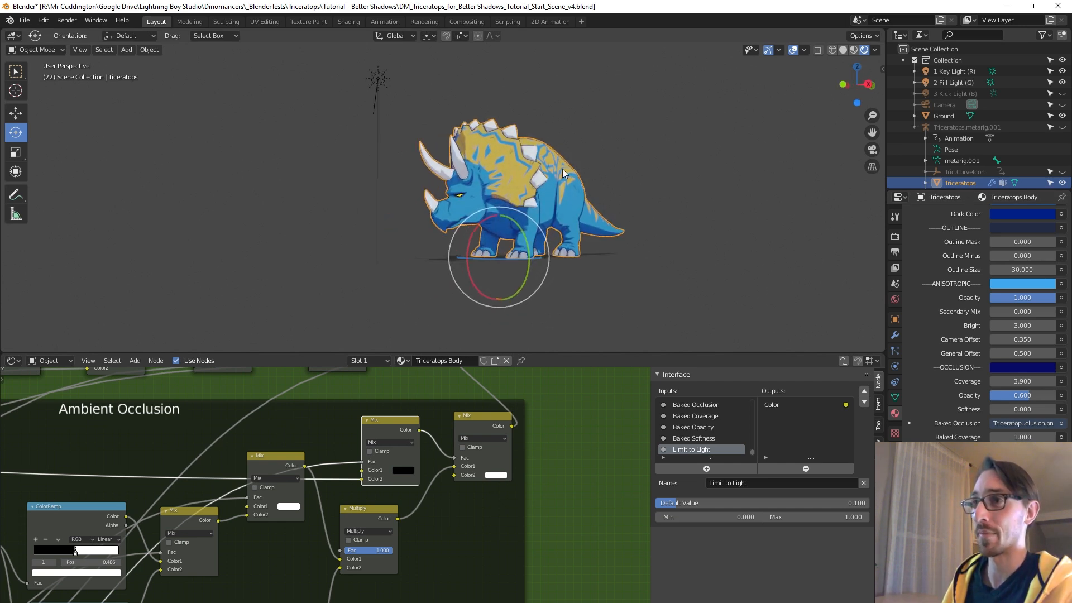
{"action": "scroll", "coordinate": [465, 208], "scroll_direction": "down", "scroll_amount": 3}
{"action": "middle_click_drag", "start_coordinate": [464, 208], "coordinate": [587, 354]}
{"action": "left_click_drag", "start_coordinate": [592, 354], "coordinate": [592, 441]}
{"action": "scroll", "coordinate": [537, 296], "scroll_direction": "up", "scroll_amount": 2}
{"action": "scroll", "coordinate": [533, 296], "scroll_direction": "down", "scroll_amount": 2}
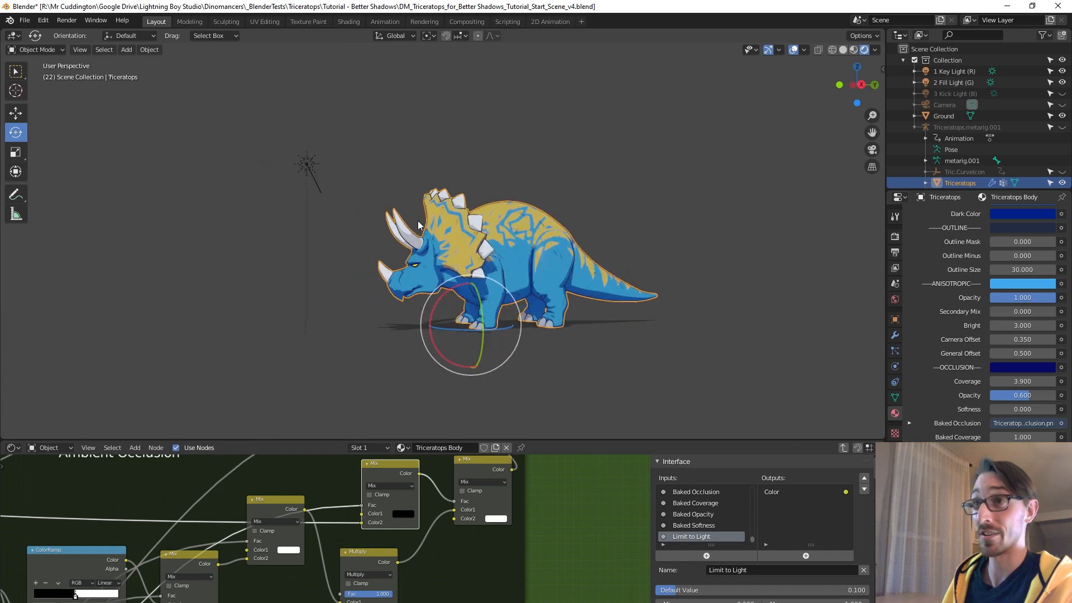
Step: Rotate the key light trackball-style by about -7.45° and 5.16° and check the shading on the triceratops' side
{"action": "left_click", "coordinate": [317, 172]}
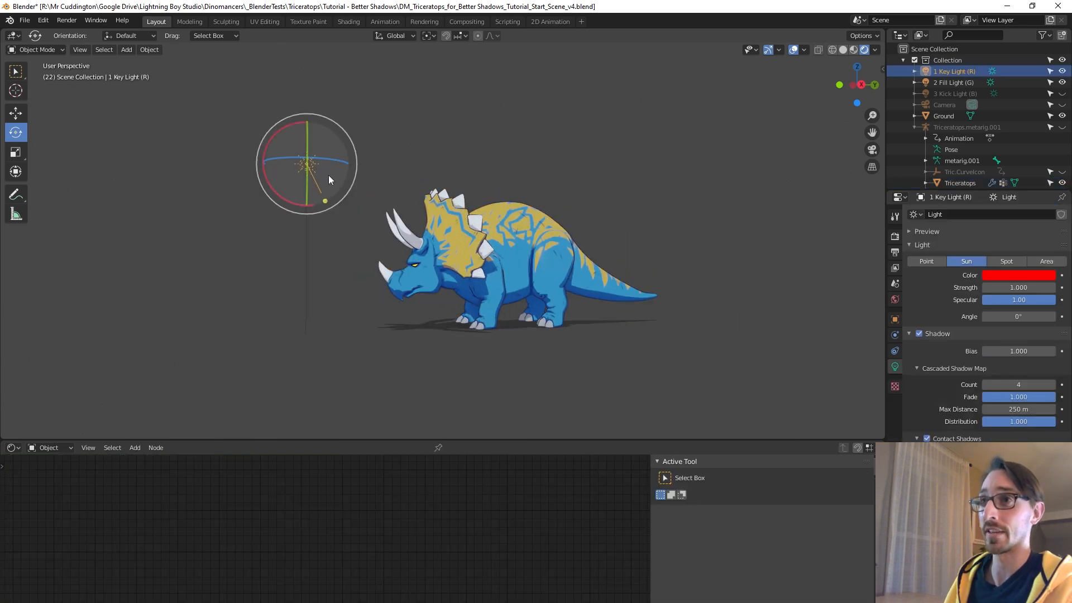
{"action": "key", "text": "r"}
{"action": "key", "text": "r"}
{"action": "left_click", "coordinate": [551, 226]}
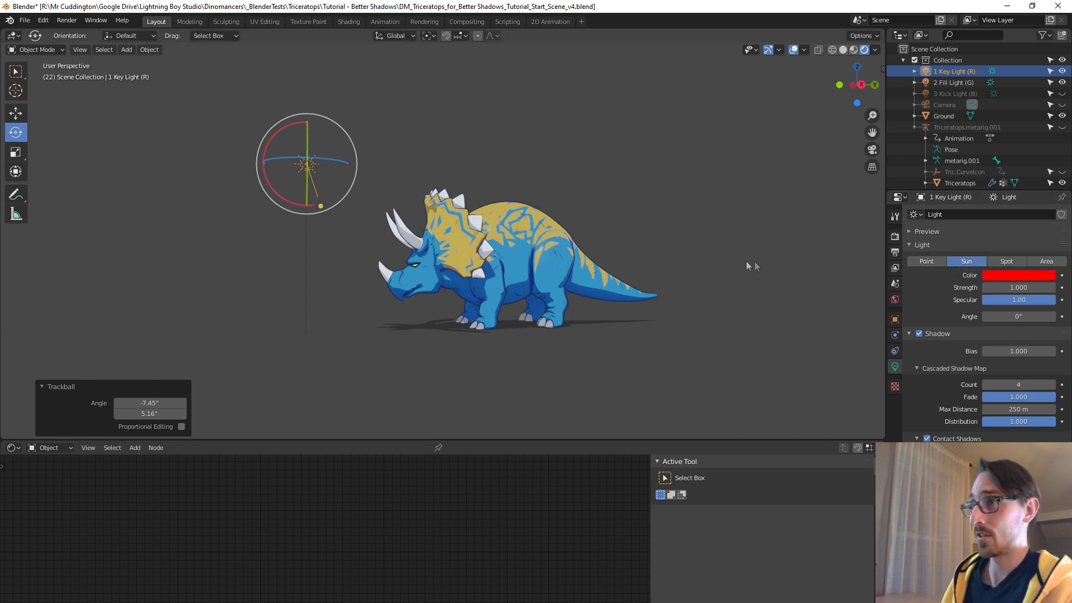
{"action": "scroll", "coordinate": [661, 252], "scroll_direction": "up", "scroll_amount": 3}
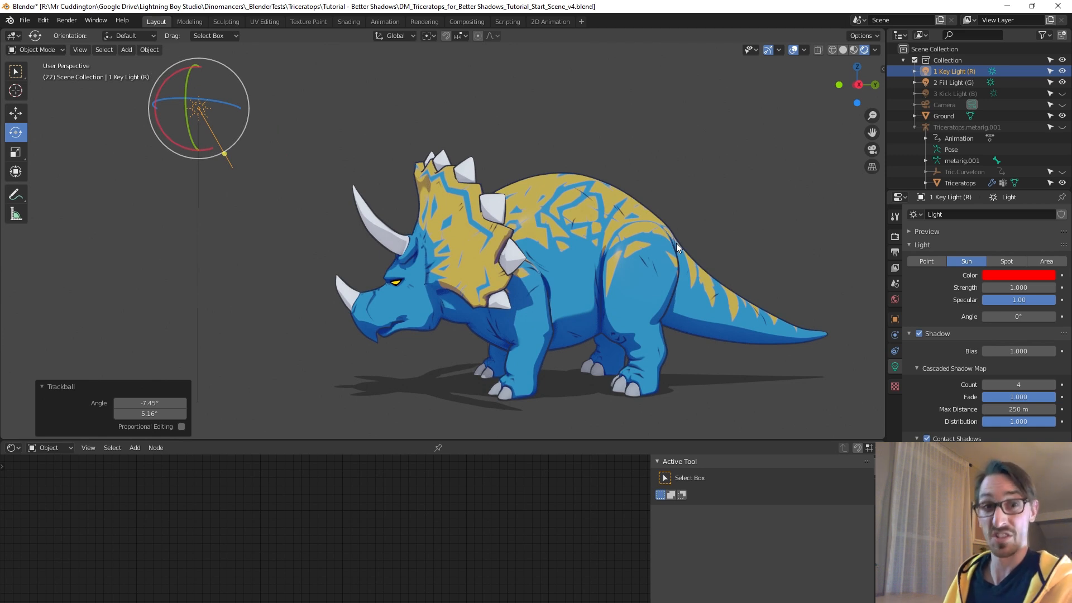
Step: Change the key light's type to Point and set its power to 50000 W
{"action": "left_click", "coordinate": [924, 261]}
{"action": "scroll", "coordinate": [414, 217], "scroll_direction": "down", "scroll_amount": 2}
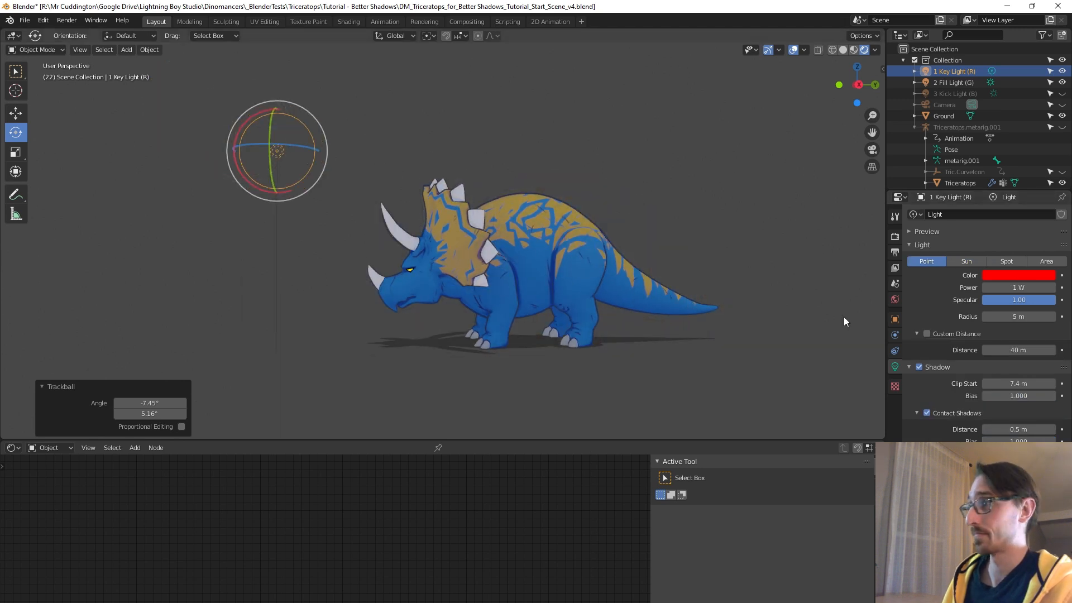
{"action": "left_click", "coordinate": [1003, 288]}
{"action": "type", "text": "5000"}
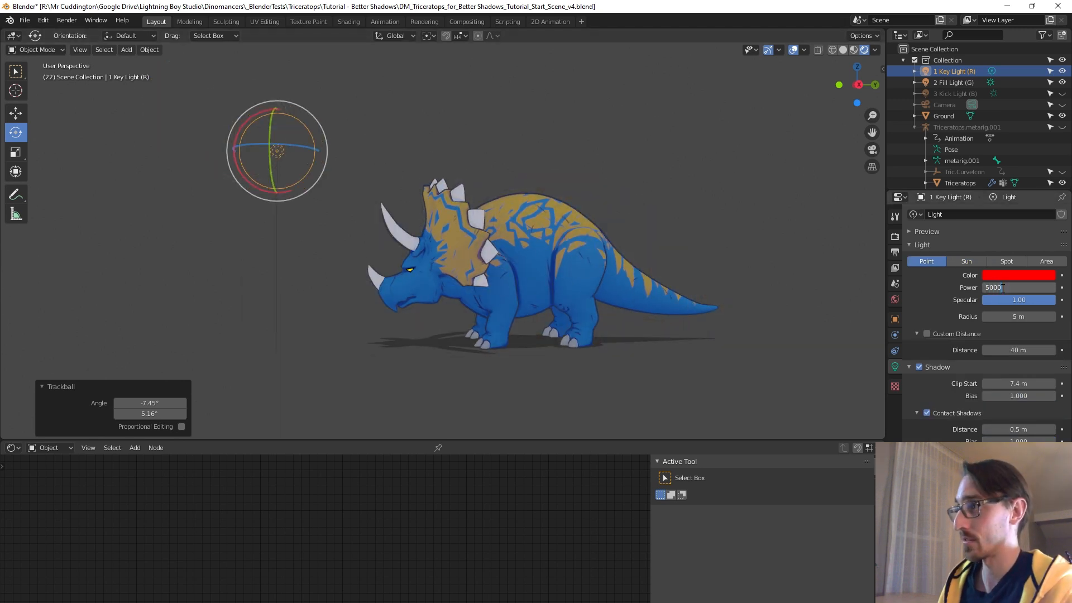
{"action": "type", "text": "0"}
{"action": "key", "text": "Return"}
Step: Move the key light closer to the triceratops' head by about 2.76 m in X, 14.1 m in Y and 4.32 m in Z
{"action": "key", "text": "g"}
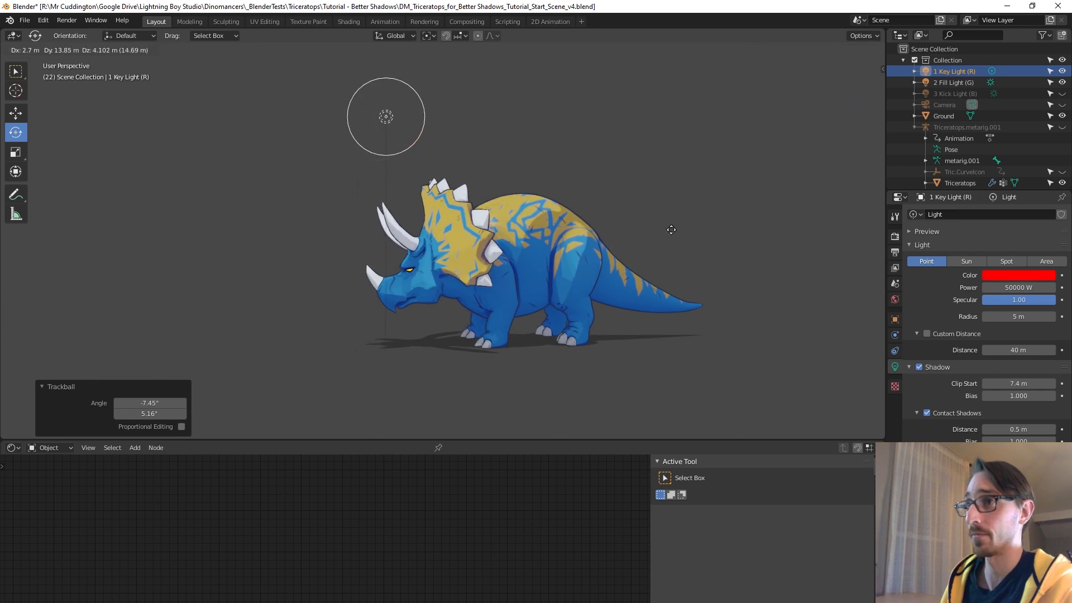
{"action": "left_click", "coordinate": [671, 229]}
{"action": "scroll", "coordinate": [625, 239], "scroll_direction": "up", "scroll_amount": 5}
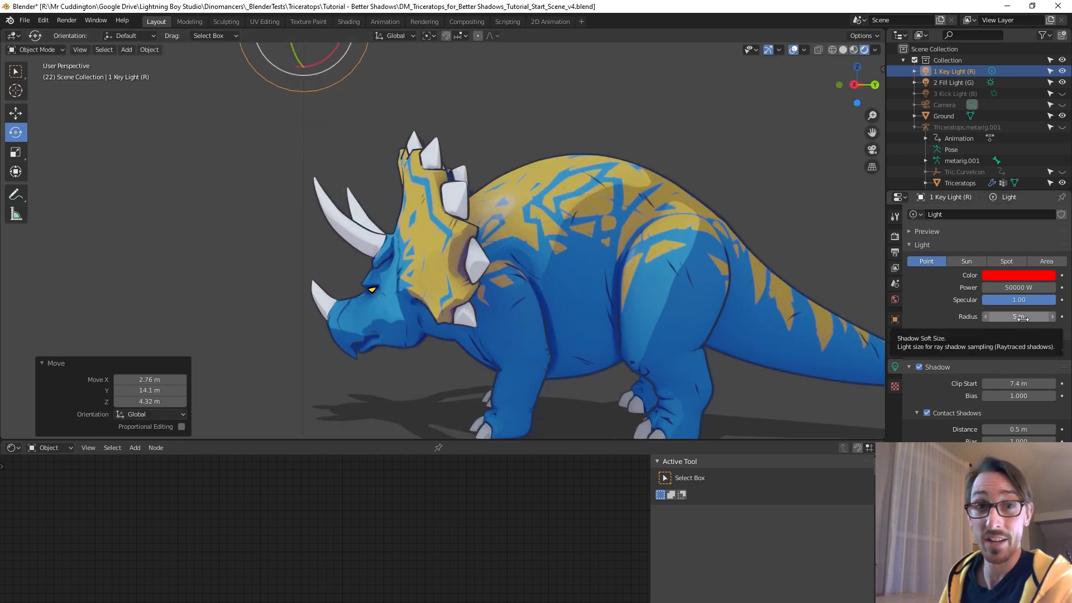
Step: Set the key light's radius to 0 m and examine the shadow edges on the triceratops' back
{"action": "left_click", "coordinate": [1021, 317]}
{"action": "type", "text": "0"}
{"action": "key", "text": "Return"}
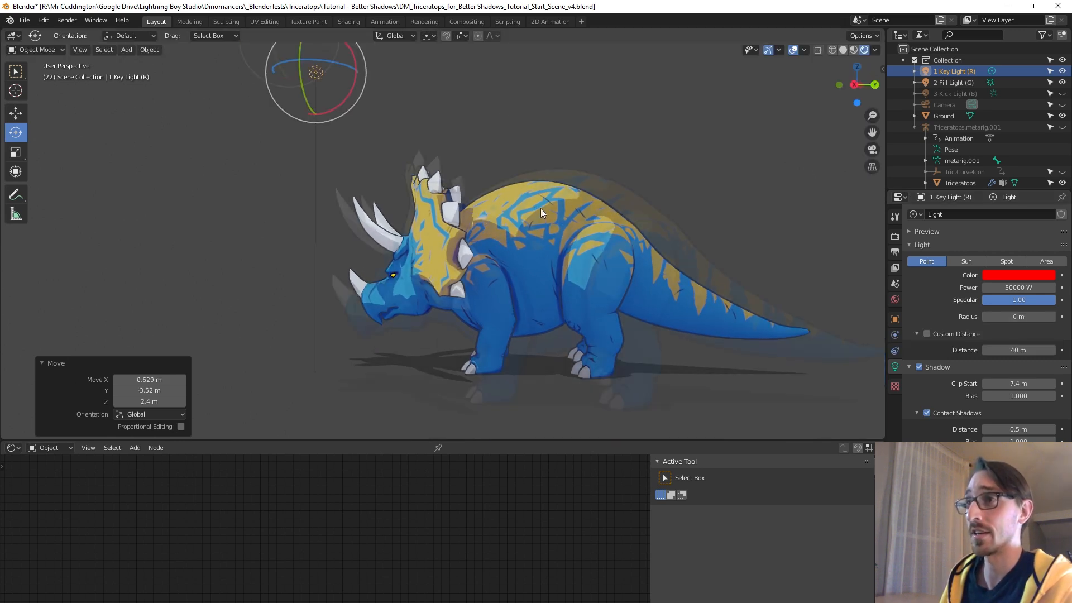
{"action": "scroll", "coordinate": [540, 209], "scroll_direction": "up", "scroll_amount": 3}
{"action": "middle_click_drag", "start_coordinate": [541, 209], "coordinate": [560, 241]}
{"action": "scroll", "coordinate": [561, 241], "scroll_direction": "up", "scroll_amount": 2}
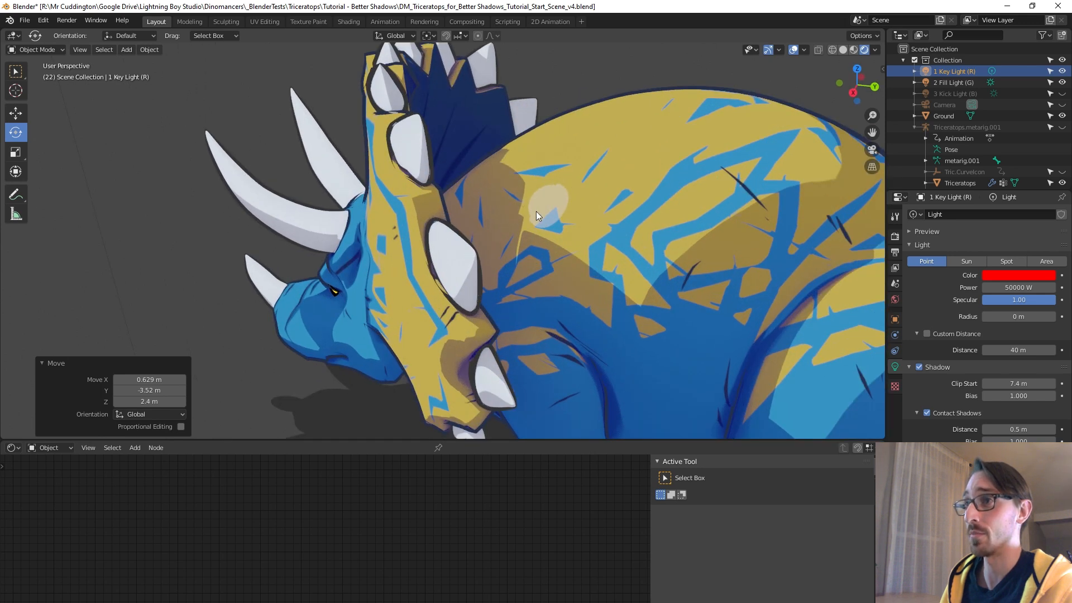
Step: Compare shadow softness by setting the key light's radius to 1, 2, 3 and finally 5 m
{"action": "left_click", "coordinate": [1018, 317]}
{"action": "type", "text": "1"}
{"action": "key", "text": "Return"}
{"action": "left_click", "coordinate": [1019, 316]}
{"action": "type", "text": "2"}
{"action": "key", "text": "Return"}
{"action": "left_click", "coordinate": [1018, 316]}
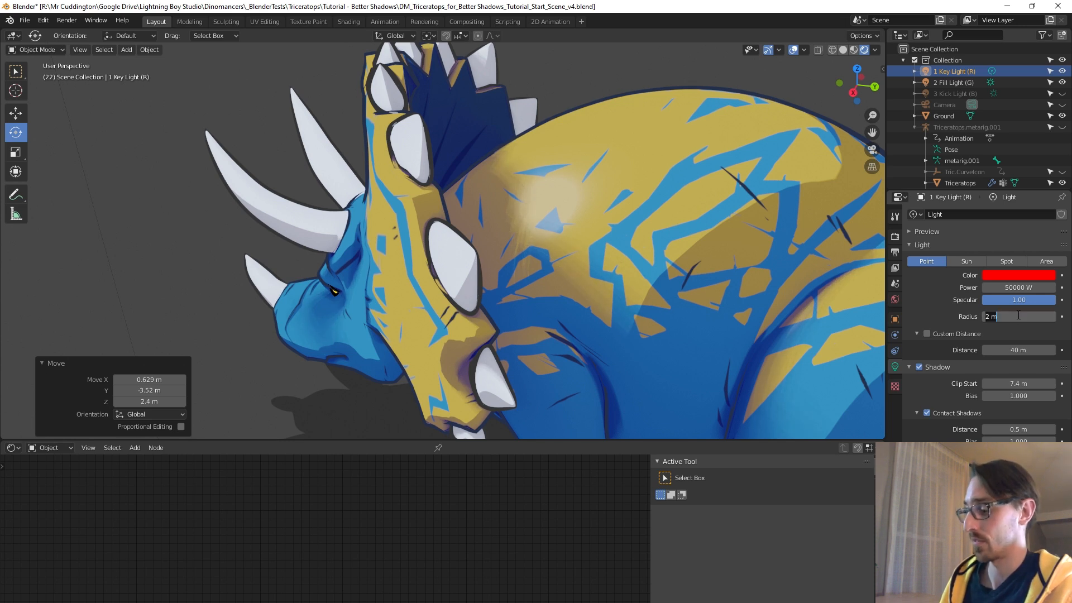
{"action": "type", "text": "3"}
{"action": "key", "text": "Return"}
{"action": "left_click", "coordinate": [1017, 319]}
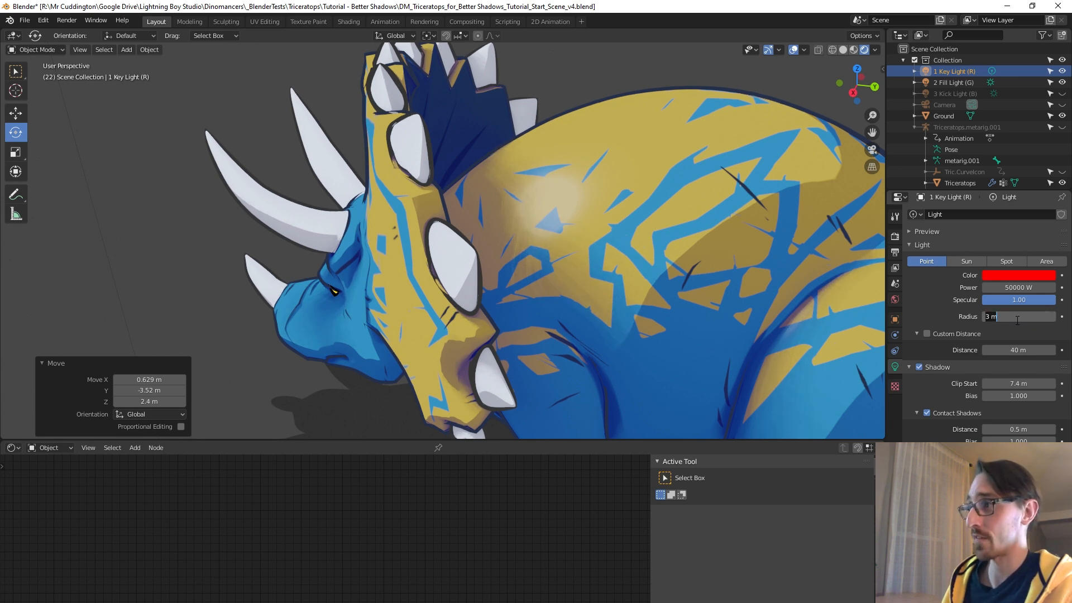
{"action": "type", "text": "5"}
{"action": "key", "text": "Return"}
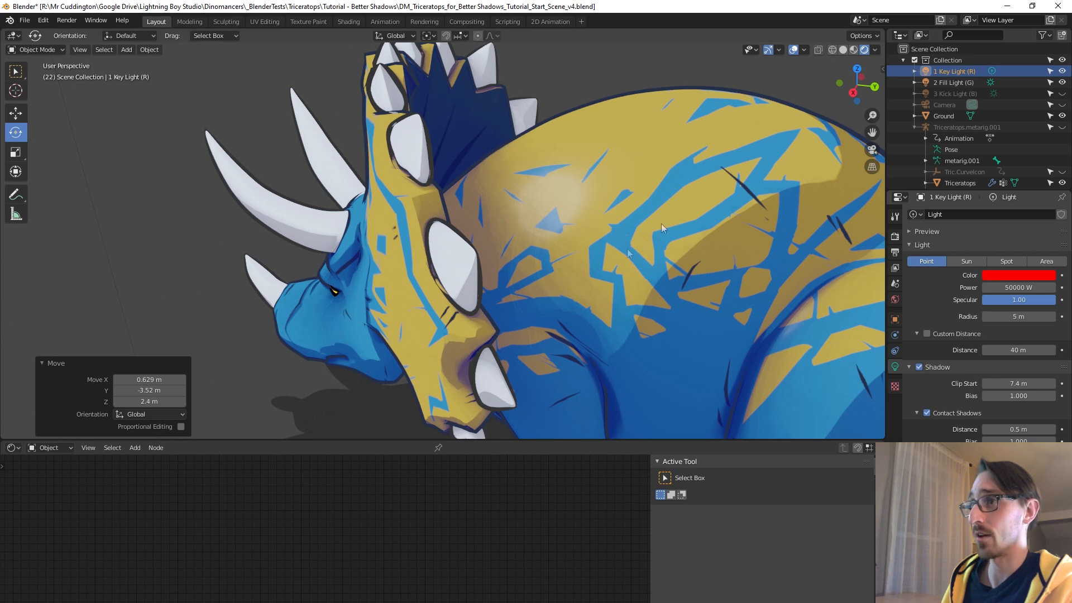
Step: Try 16 viewport samples on the soft shadows, and set the sampling to 32 for render and 64 for viewport
{"action": "middle_click_drag", "start_coordinate": [670, 223], "coordinate": [603, 245]}
{"action": "scroll", "coordinate": [603, 241], "scroll_direction": "up", "scroll_amount": 2}
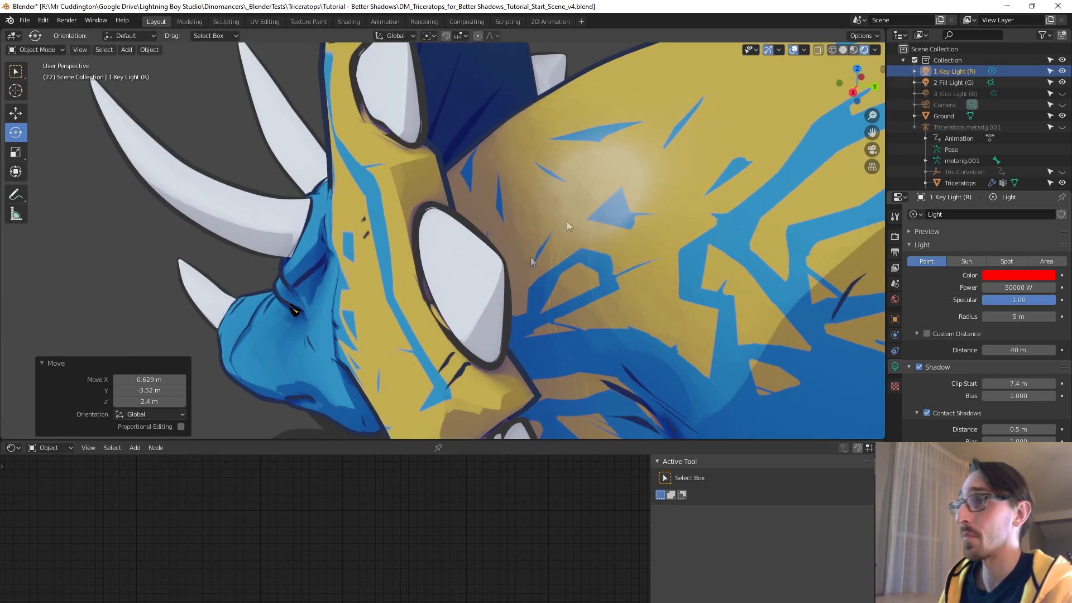
{"action": "left_click", "coordinate": [894, 237]}
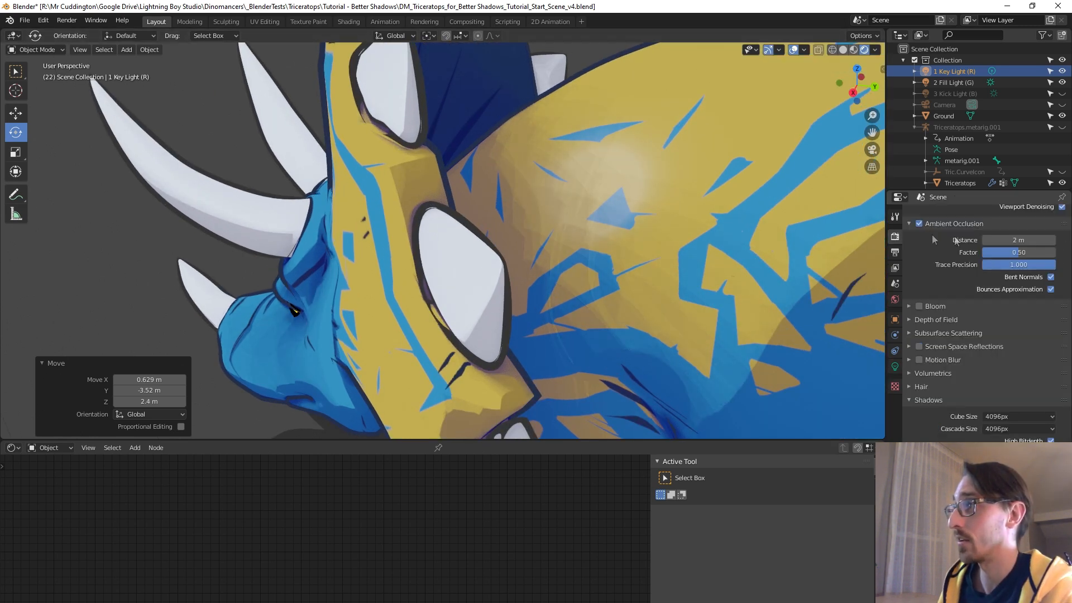
{"action": "left_click", "coordinate": [895, 252]}
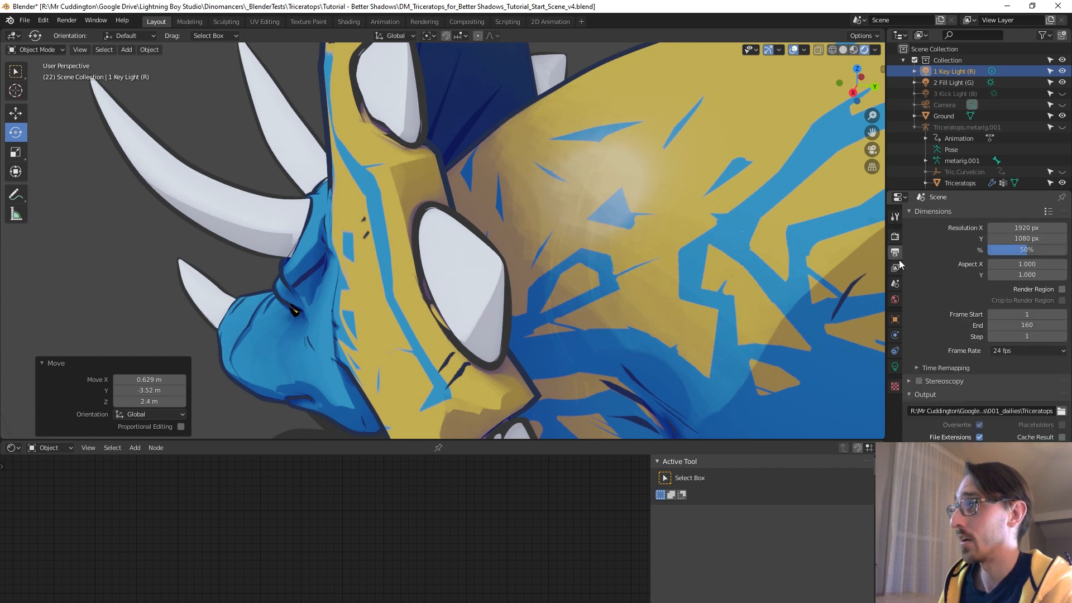
{"action": "left_click", "coordinate": [895, 236]}
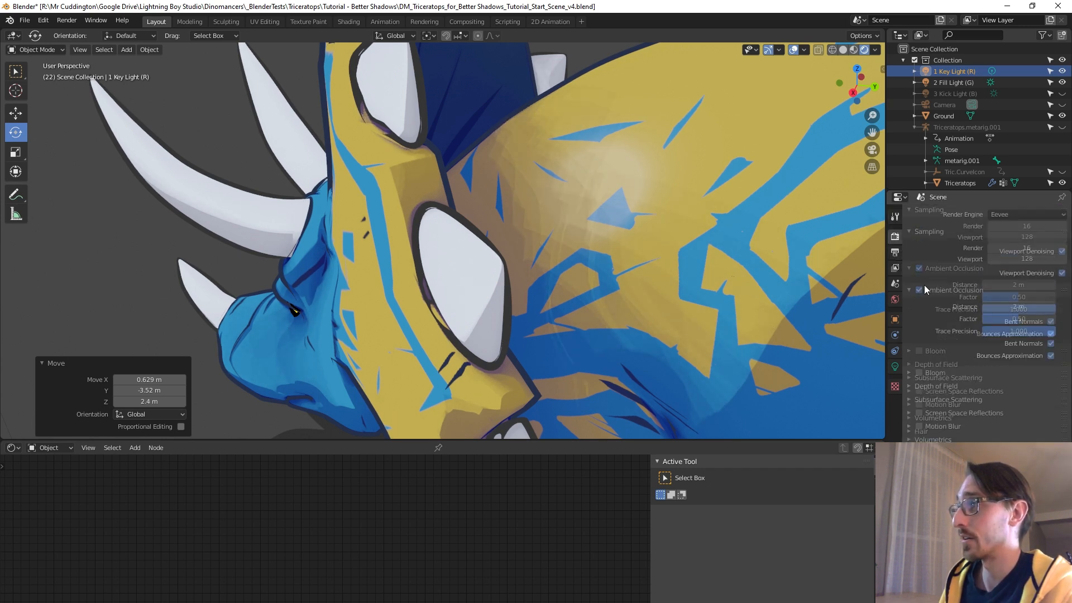
{"action": "left_click", "coordinate": [1021, 258]}
{"action": "type", "text": "16"}
{"action": "key", "text": "Return"}
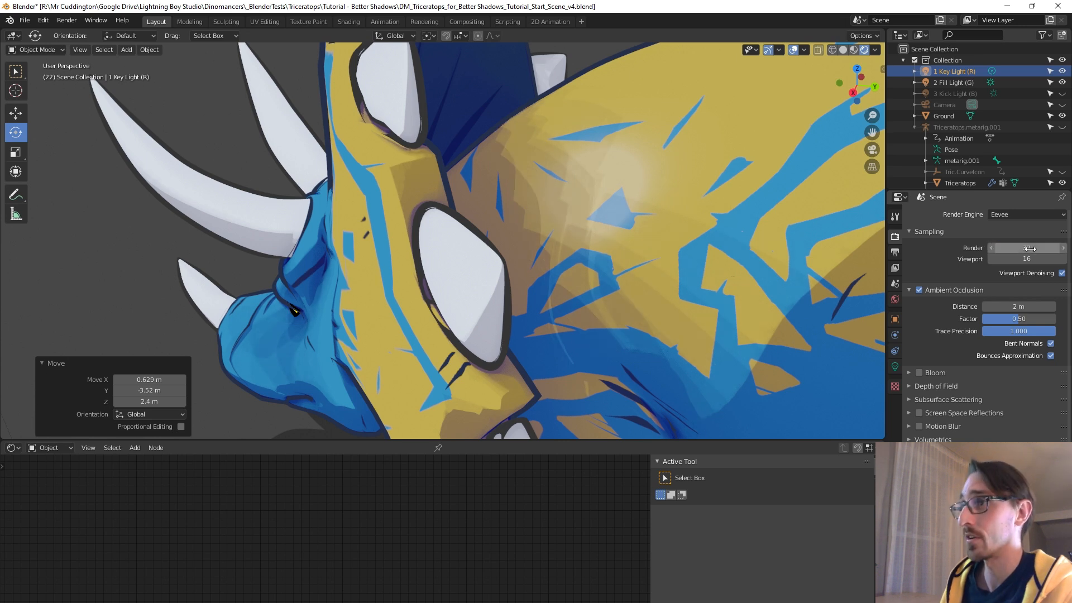
{"action": "left_click", "coordinate": [1025, 259]}
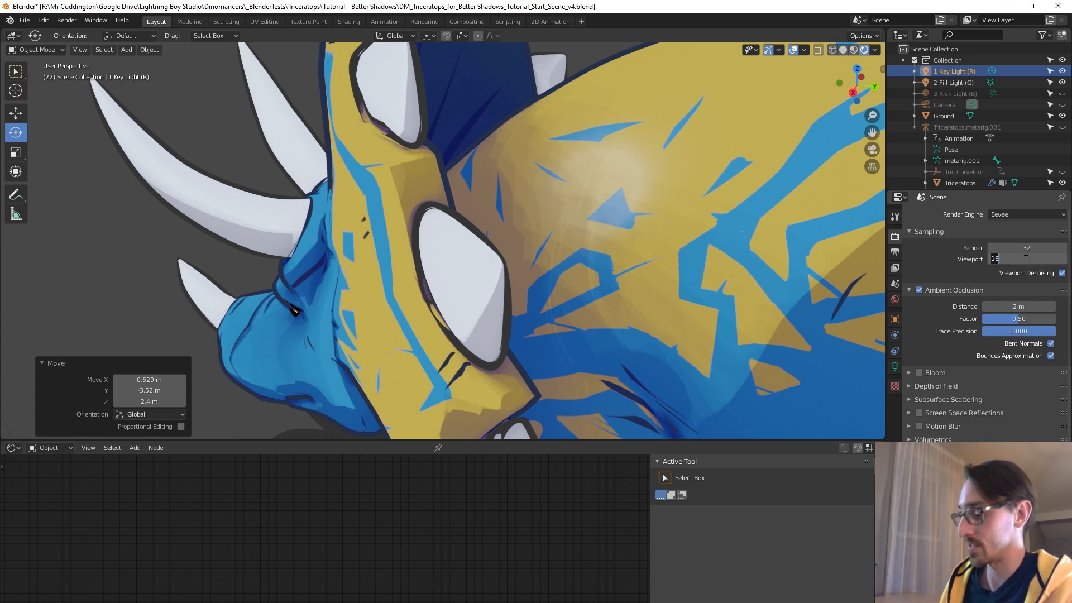
{"action": "key", "text": "Return"}
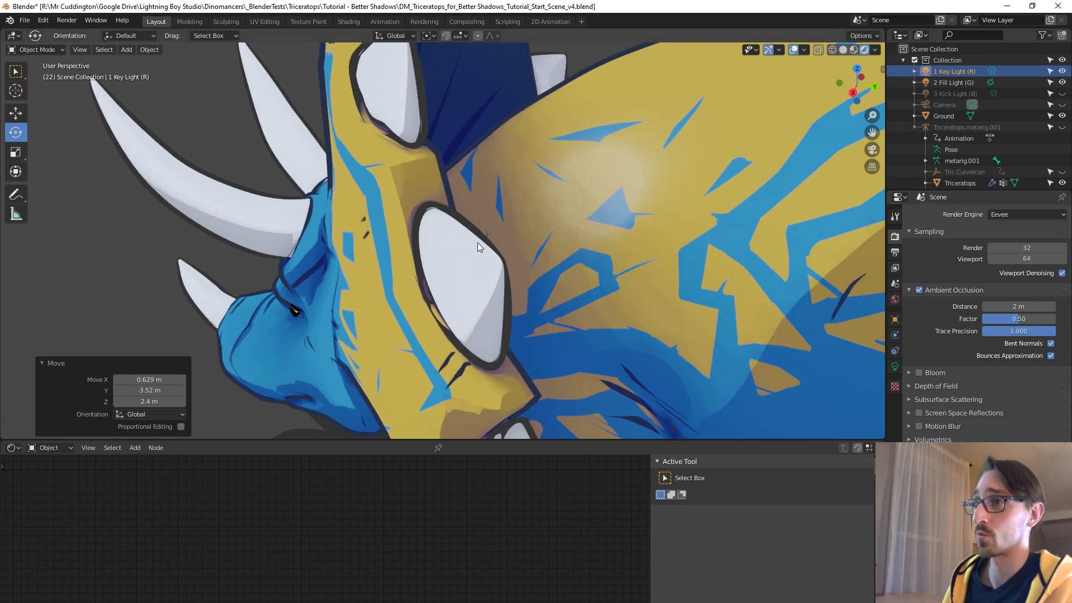
Step: Examine the soft shadows on the triceratops' back and set the key light's radius to 0 m
{"action": "scroll", "coordinate": [478, 242], "scroll_direction": "down", "scroll_amount": 10}
{"action": "middle_click_drag", "start_coordinate": [568, 198], "coordinate": [581, 191]}
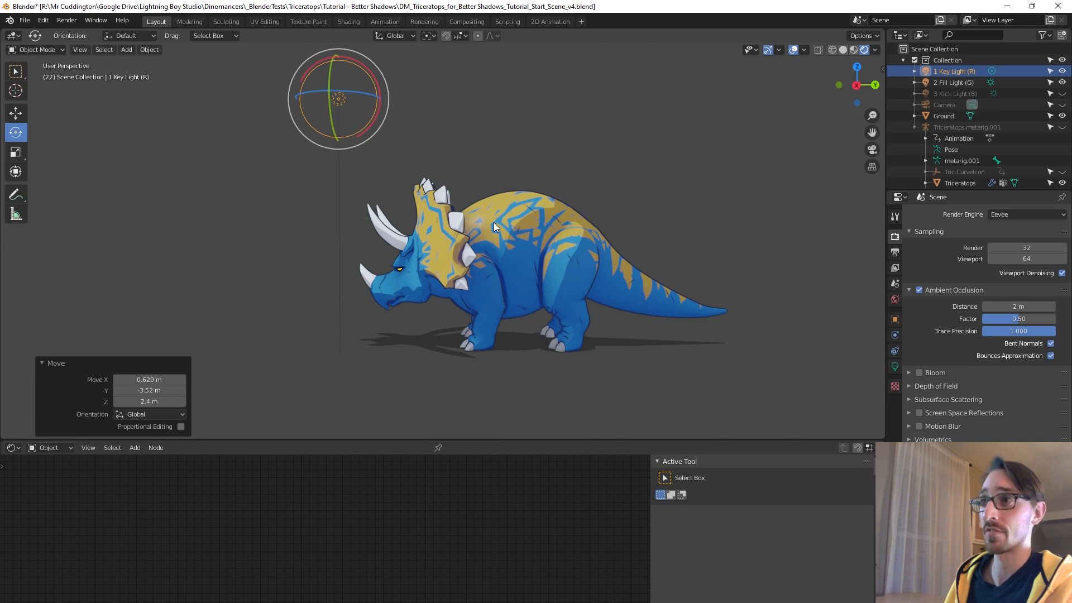
{"action": "scroll", "coordinate": [497, 247], "scroll_direction": "up", "scroll_amount": 3}
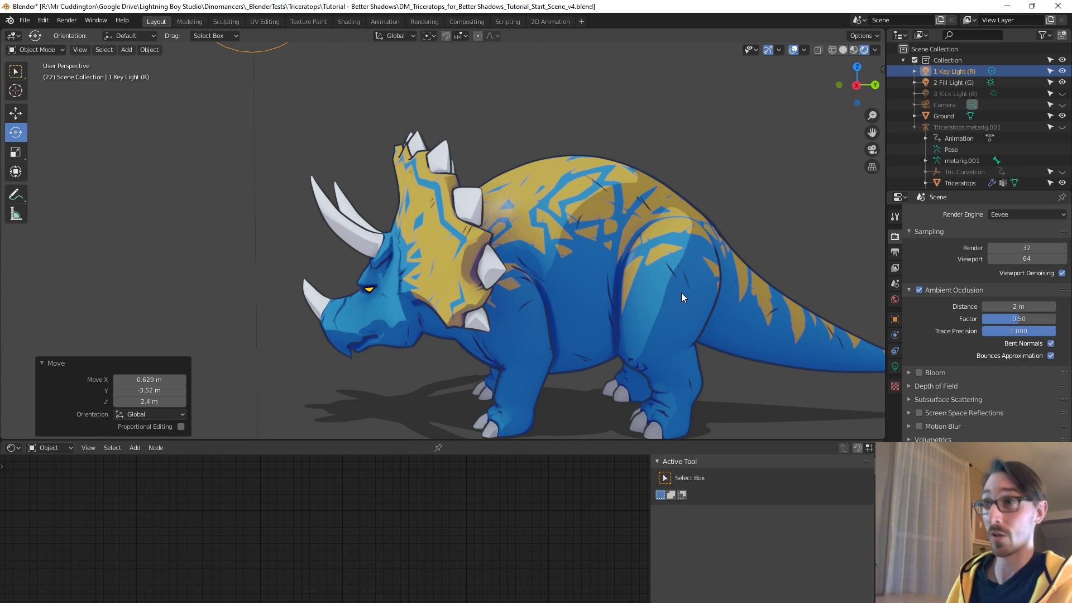
{"action": "scroll", "coordinate": [454, 179], "scroll_direction": "down", "scroll_amount": 2}
{"action": "middle_click_drag", "start_coordinate": [491, 228], "coordinate": [487, 280]}
{"action": "scroll", "coordinate": [487, 235], "scroll_direction": "up", "scroll_amount": 4}
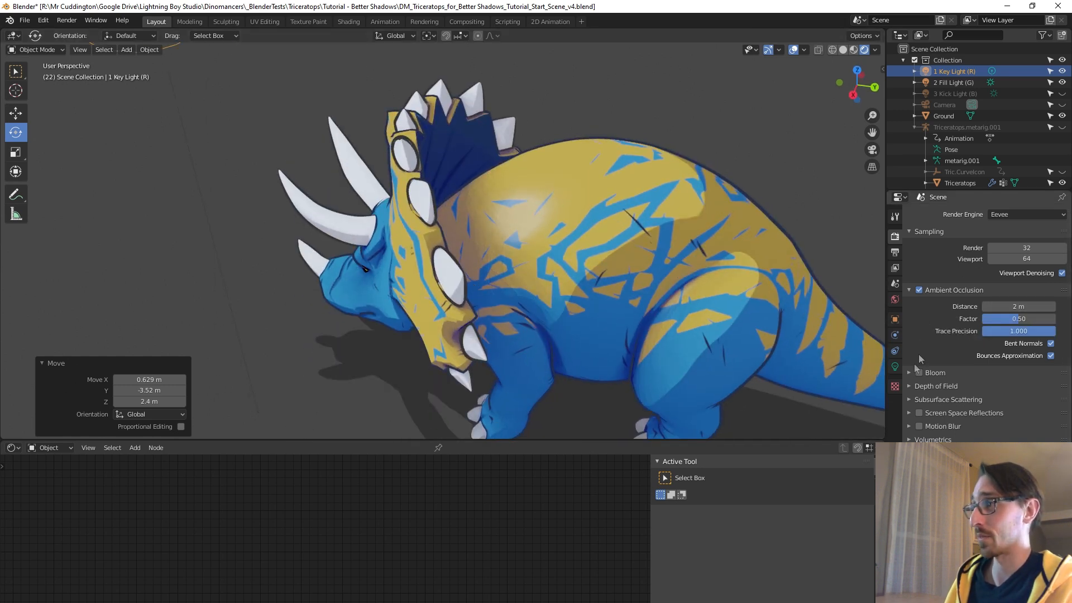
{"action": "left_click", "coordinate": [895, 366]}
{"action": "scroll", "coordinate": [585, 200], "scroll_direction": "down", "scroll_amount": 4}
{"action": "middle_click_drag", "start_coordinate": [584, 200], "coordinate": [592, 218], "text": "shift"}
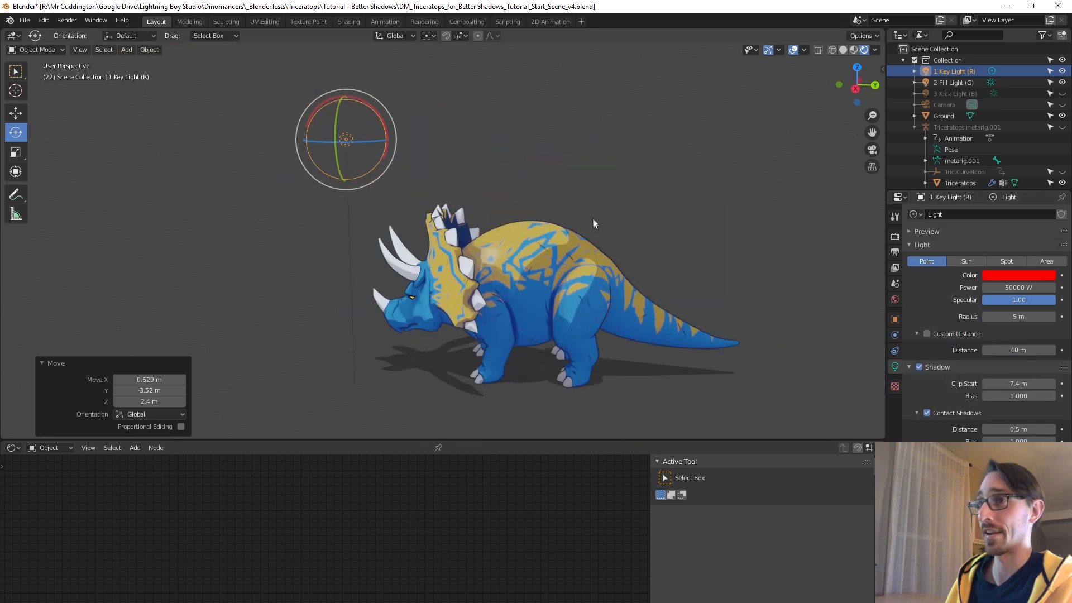
{"action": "left_click", "coordinate": [1015, 317]}
{"action": "type", "text": "0"}
{"action": "key", "text": "Return"}
Step: Change the key light's type to Sun with strength 1.000 and rotate it by about 2.86° and 0.573°
{"action": "left_click", "coordinate": [976, 261]}
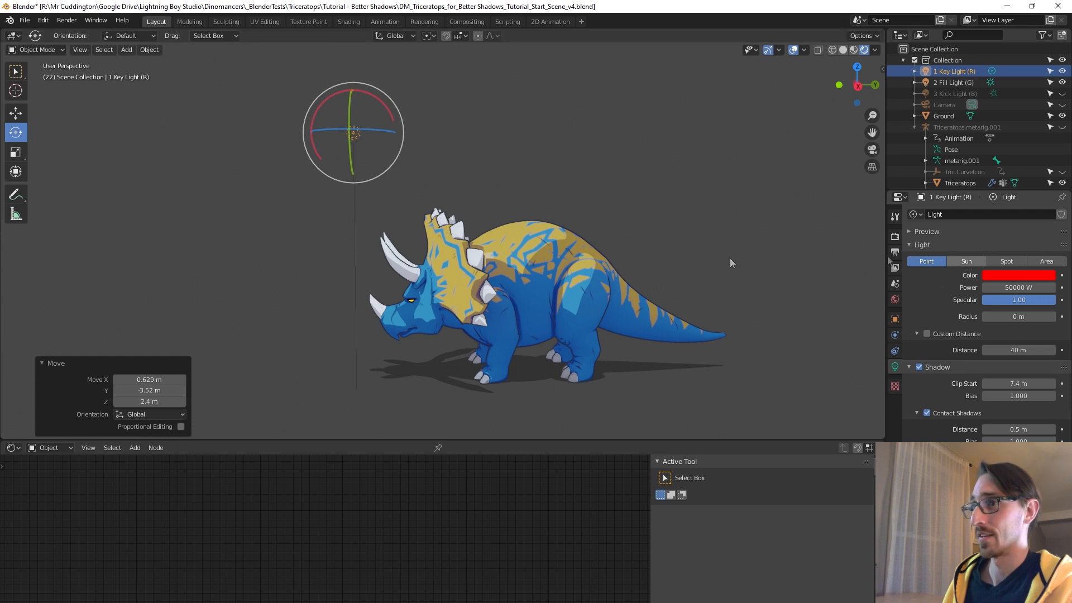
{"action": "left_click", "coordinate": [1018, 286]}
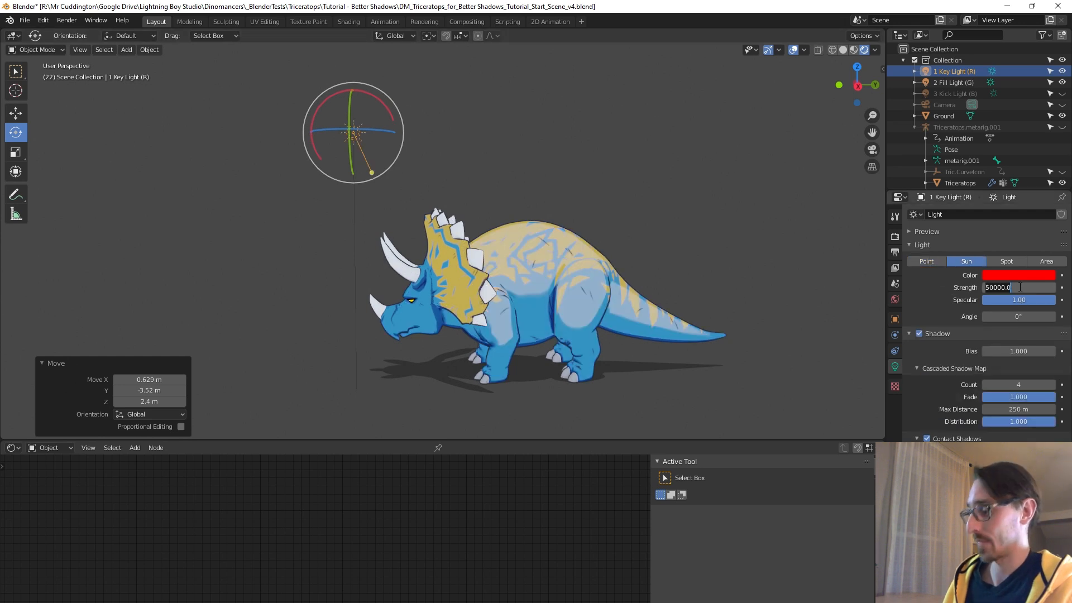
{"action": "type", "text": "1"}
{"action": "key", "text": "Return"}
{"action": "middle_click_drag", "start_coordinate": [561, 269], "coordinate": [528, 235]}
{"action": "left_click_drag", "start_coordinate": [366, 136], "coordinate": [363, 136]}
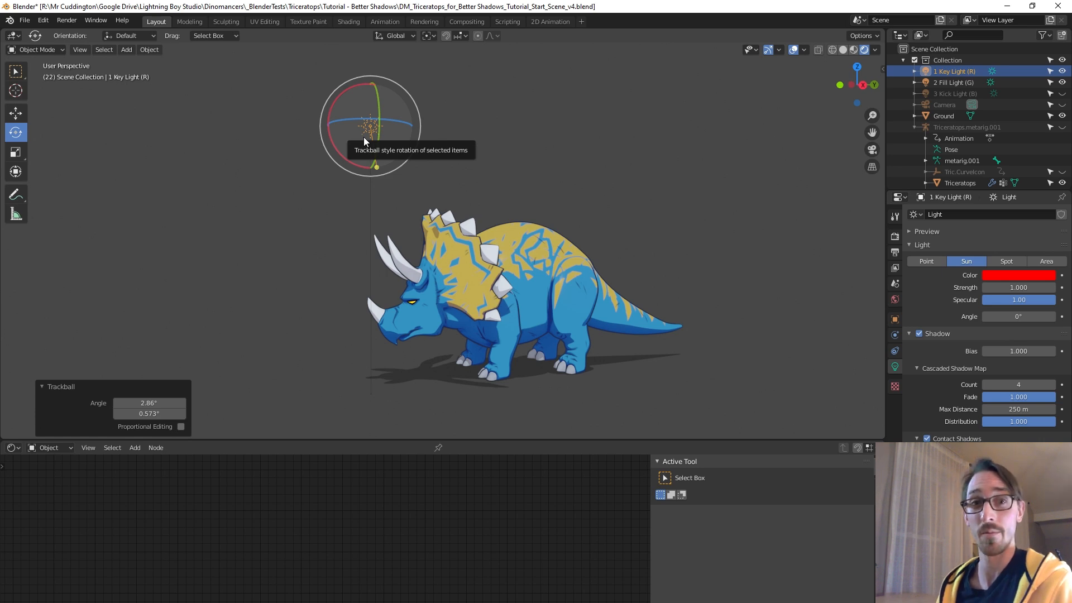
Step: Examine the shaded triceratops from its side and front
{"action": "middle_click_drag", "start_coordinate": [372, 226], "coordinate": [453, 221]}
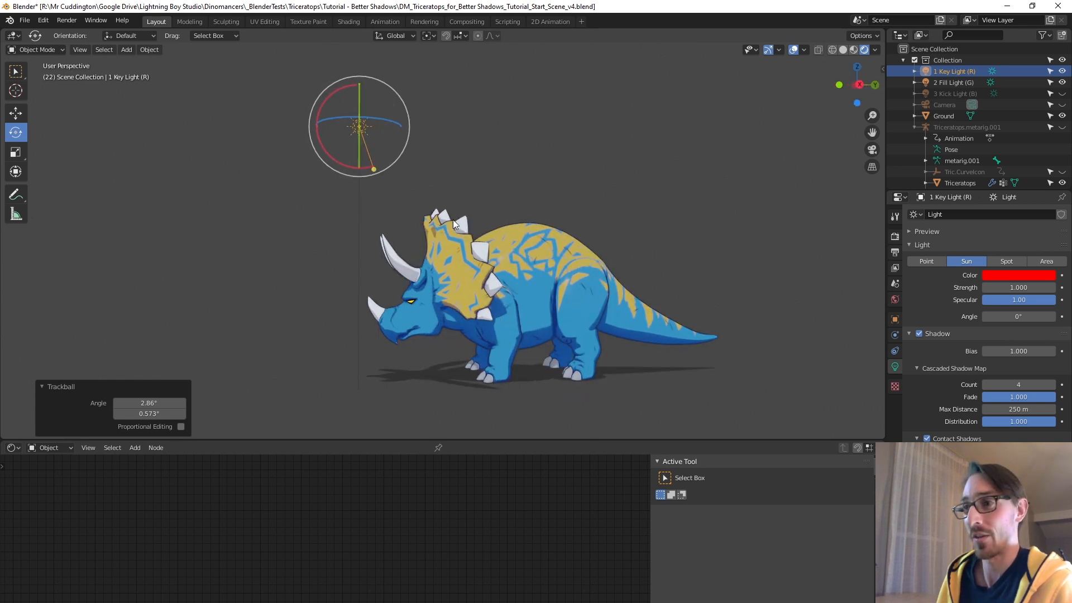
{"action": "middle_click_drag", "start_coordinate": [531, 236], "coordinate": [497, 230]}
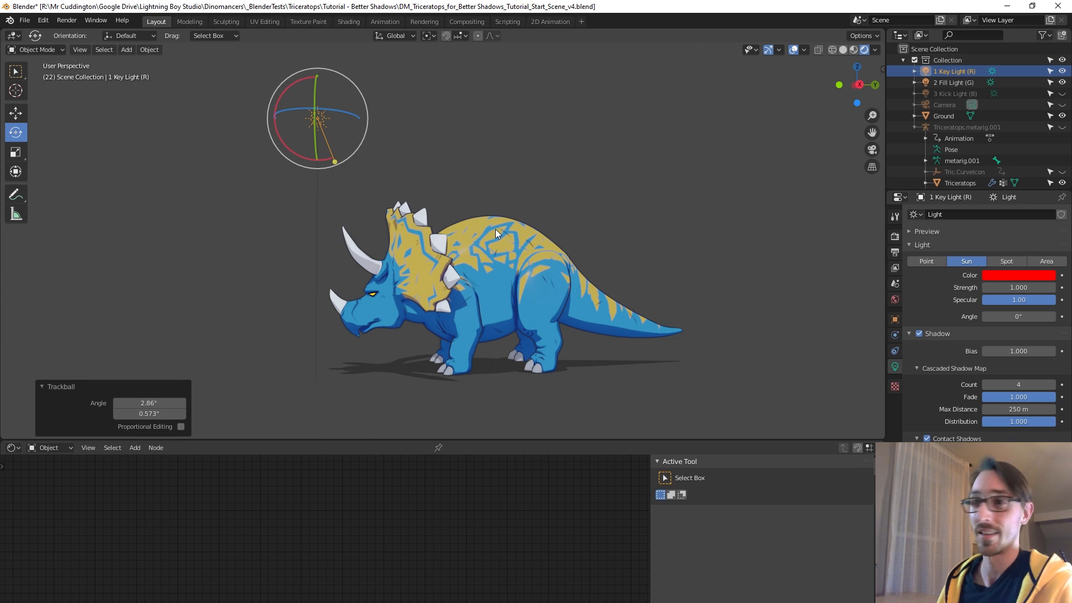
{"action": "middle_click_drag", "start_coordinate": [460, 227], "coordinate": [528, 230]}
{"action": "scroll", "coordinate": [491, 226], "scroll_direction": "up", "scroll_amount": 3}
{"action": "scroll", "coordinate": [472, 216], "scroll_direction": "down", "scroll_amount": 3}
{"action": "scroll", "coordinate": [480, 223], "scroll_direction": "up", "scroll_amount": 3}
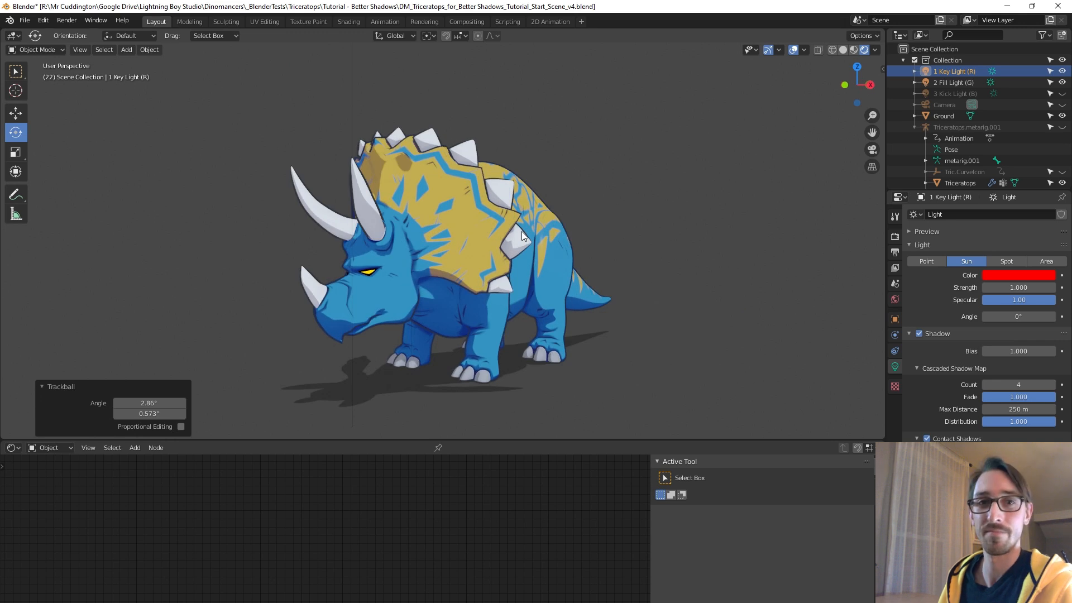